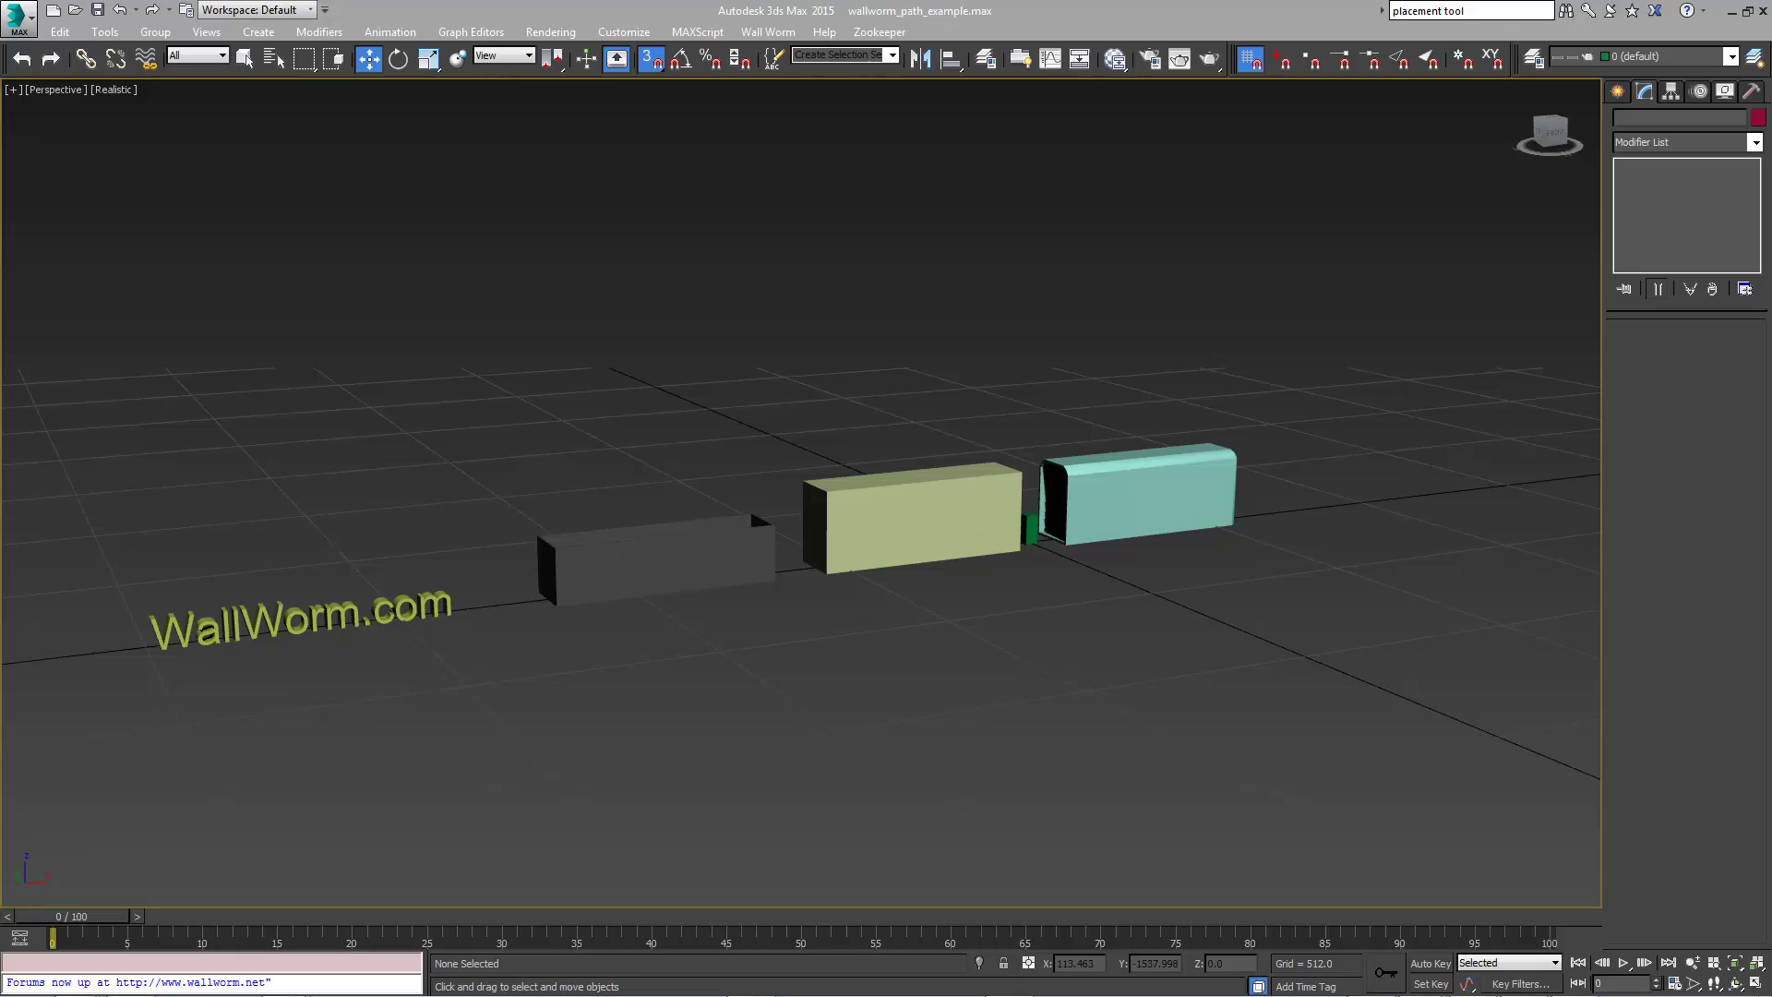
Draw two roughly parallel arc splines on the ground grid beyond the boxes, the first with a radius of about 15802.
{"action": "left_click", "coordinate": [1617, 91]}
{"action": "left_click", "coordinate": [1645, 121]}
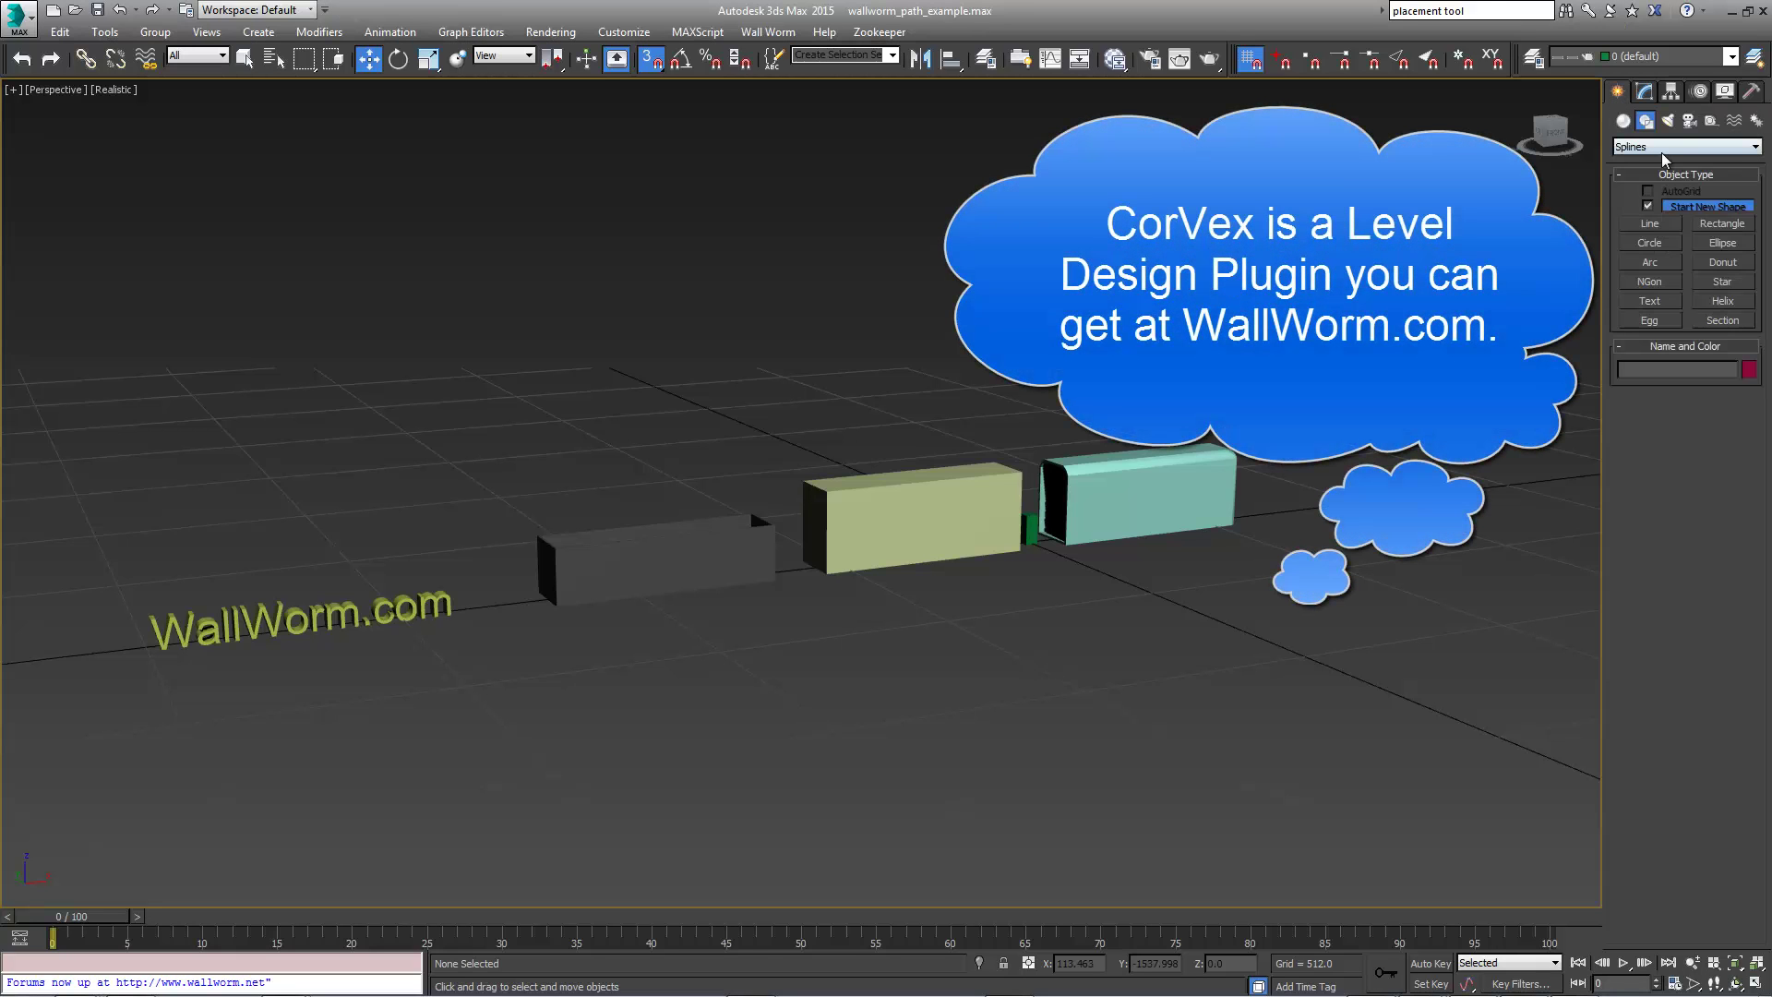
{"action": "left_click", "coordinate": [1658, 264]}
{"action": "middle_click_drag", "start_coordinate": [807, 428], "coordinate": [859, 474], "text": "alt"}
{"action": "scroll", "coordinate": [859, 476], "scroll_direction": "down", "scroll_amount": 6}
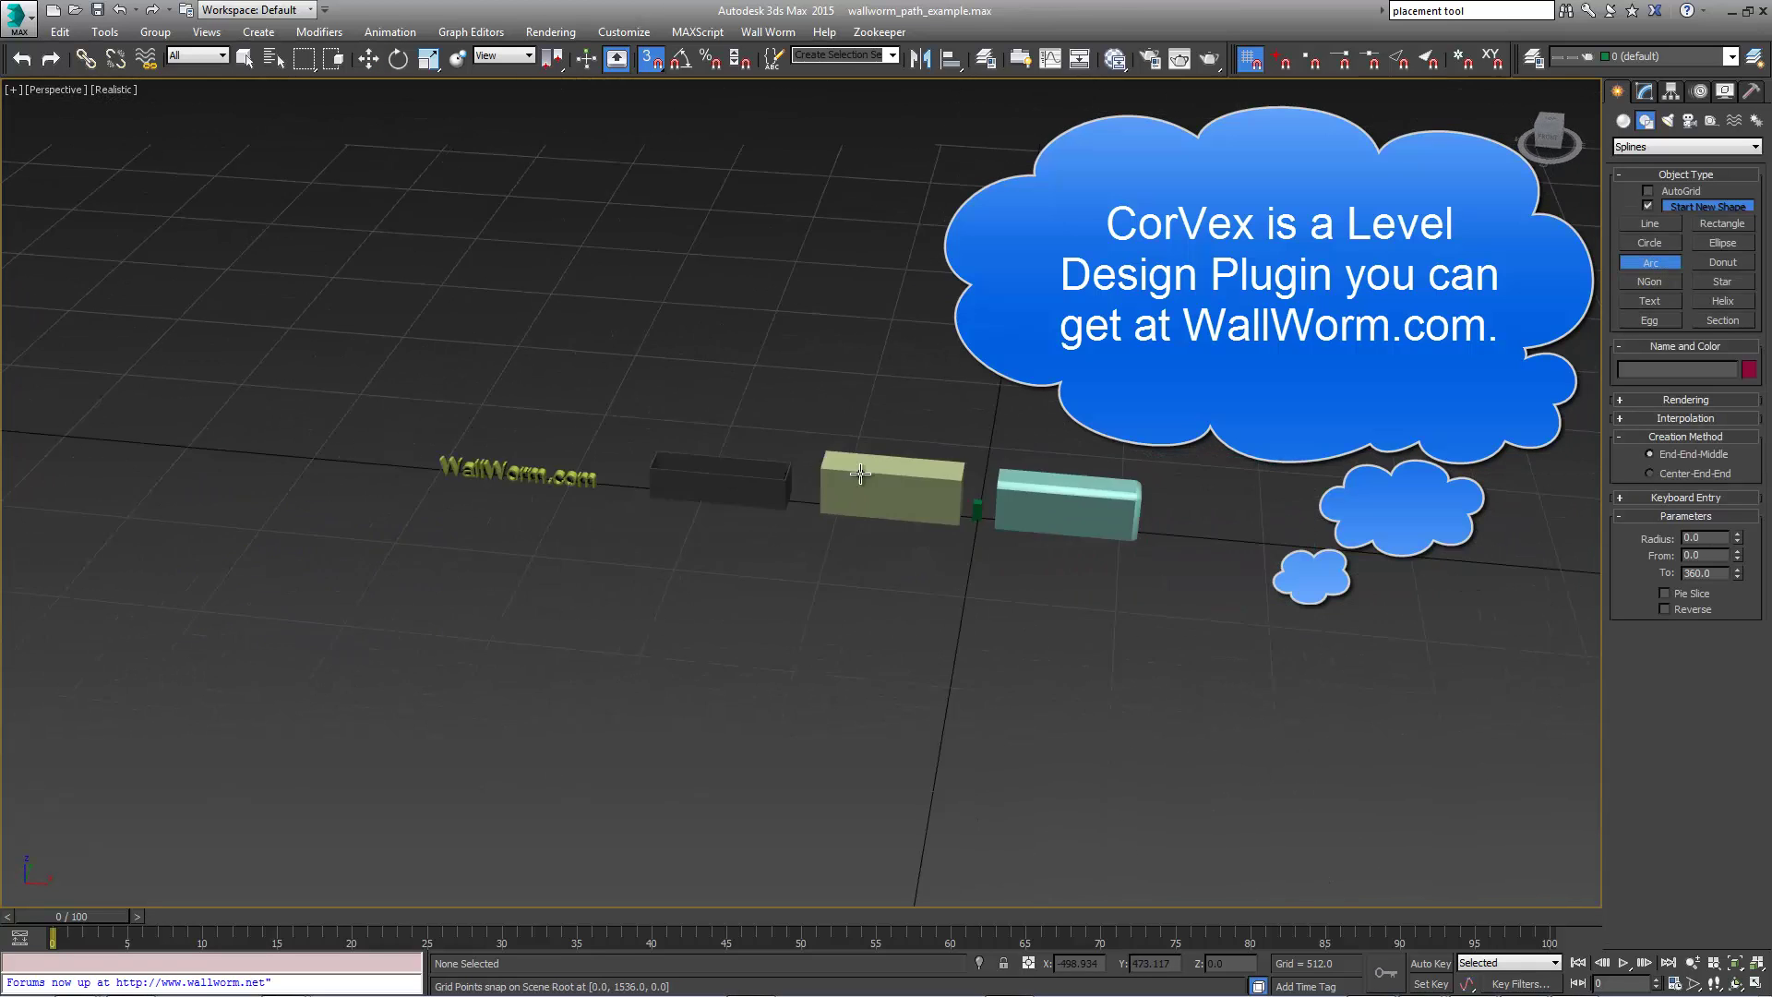
{"action": "middle_click_drag", "start_coordinate": [870, 553], "coordinate": [861, 668], "text": "alt"}
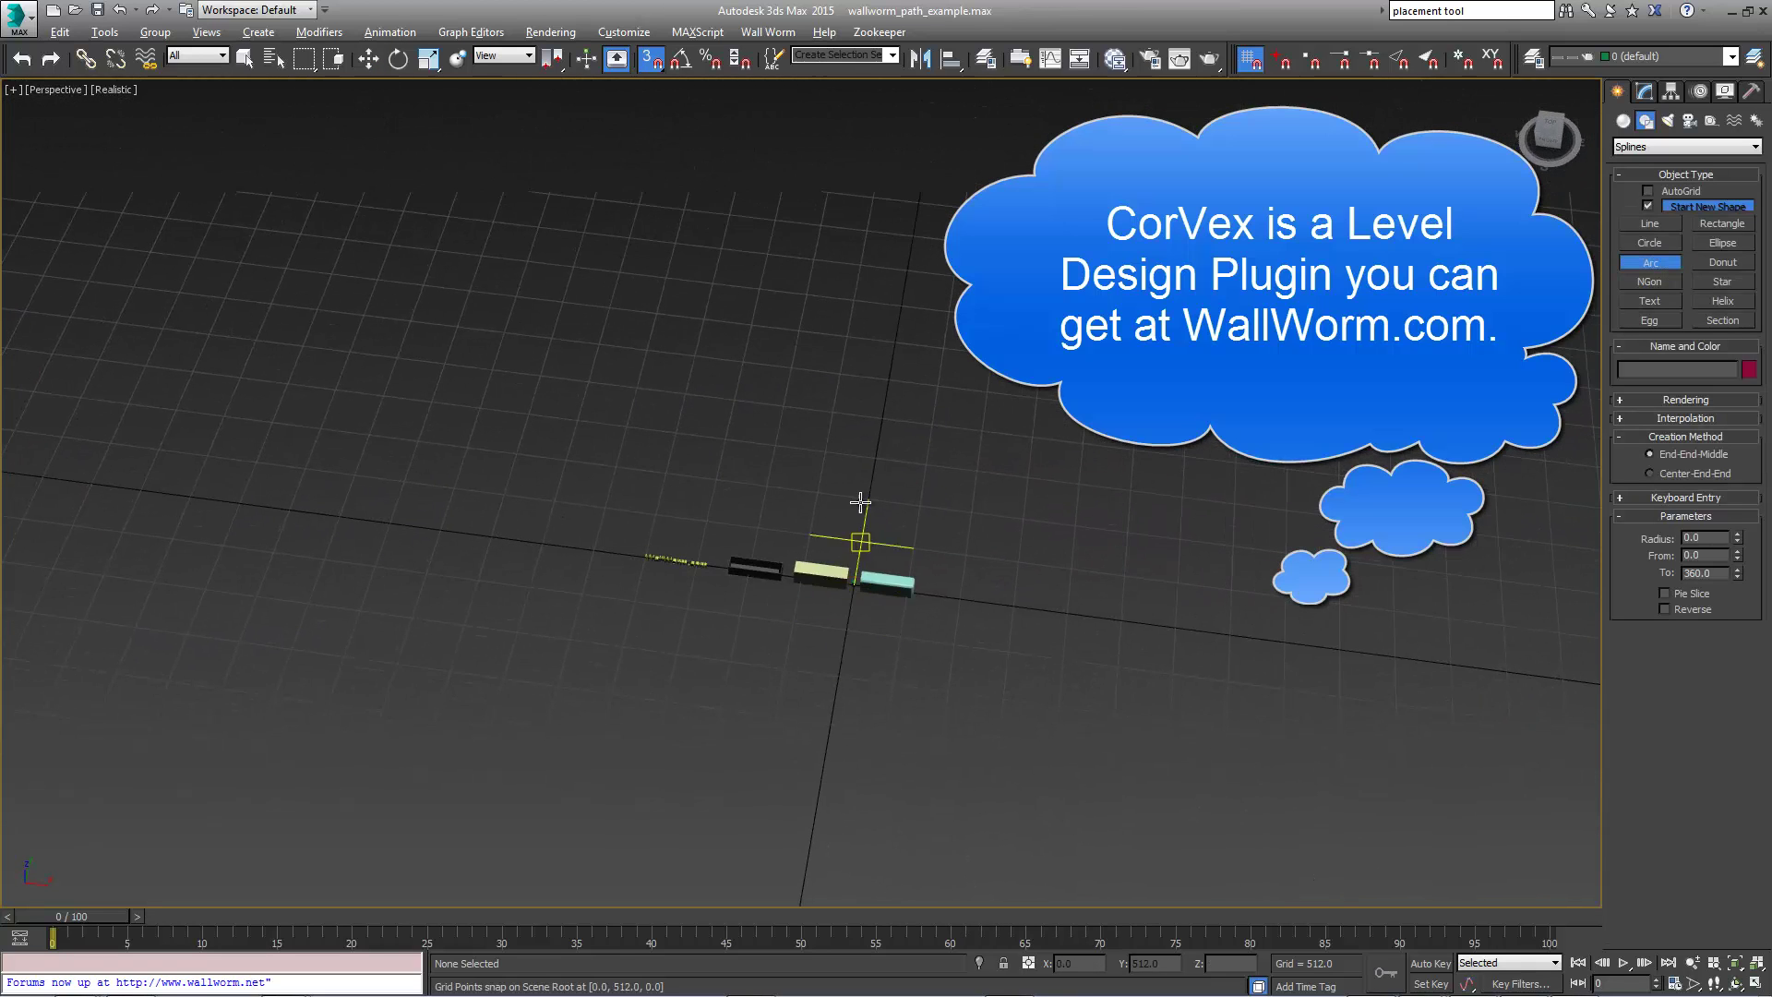
{"action": "mouse_move", "coordinate": [859, 502]}
{"action": "middle_mouse_down", "text": "alt"}
{"action": "mouse_move", "coordinate": [878, 501]}
{"action": "mouse_move", "coordinate": [554, 504]}
{"action": "middle_mouse_up", "text": "alt"}
{"action": "scroll", "coordinate": [878, 516], "scroll_direction": "down", "scroll_amount": 4}
{"action": "scroll", "coordinate": [835, 511], "scroll_direction": "down", "scroll_amount": 4}
{"action": "left_click_drag", "start_coordinate": [430, 192], "coordinate": [1061, 572]}
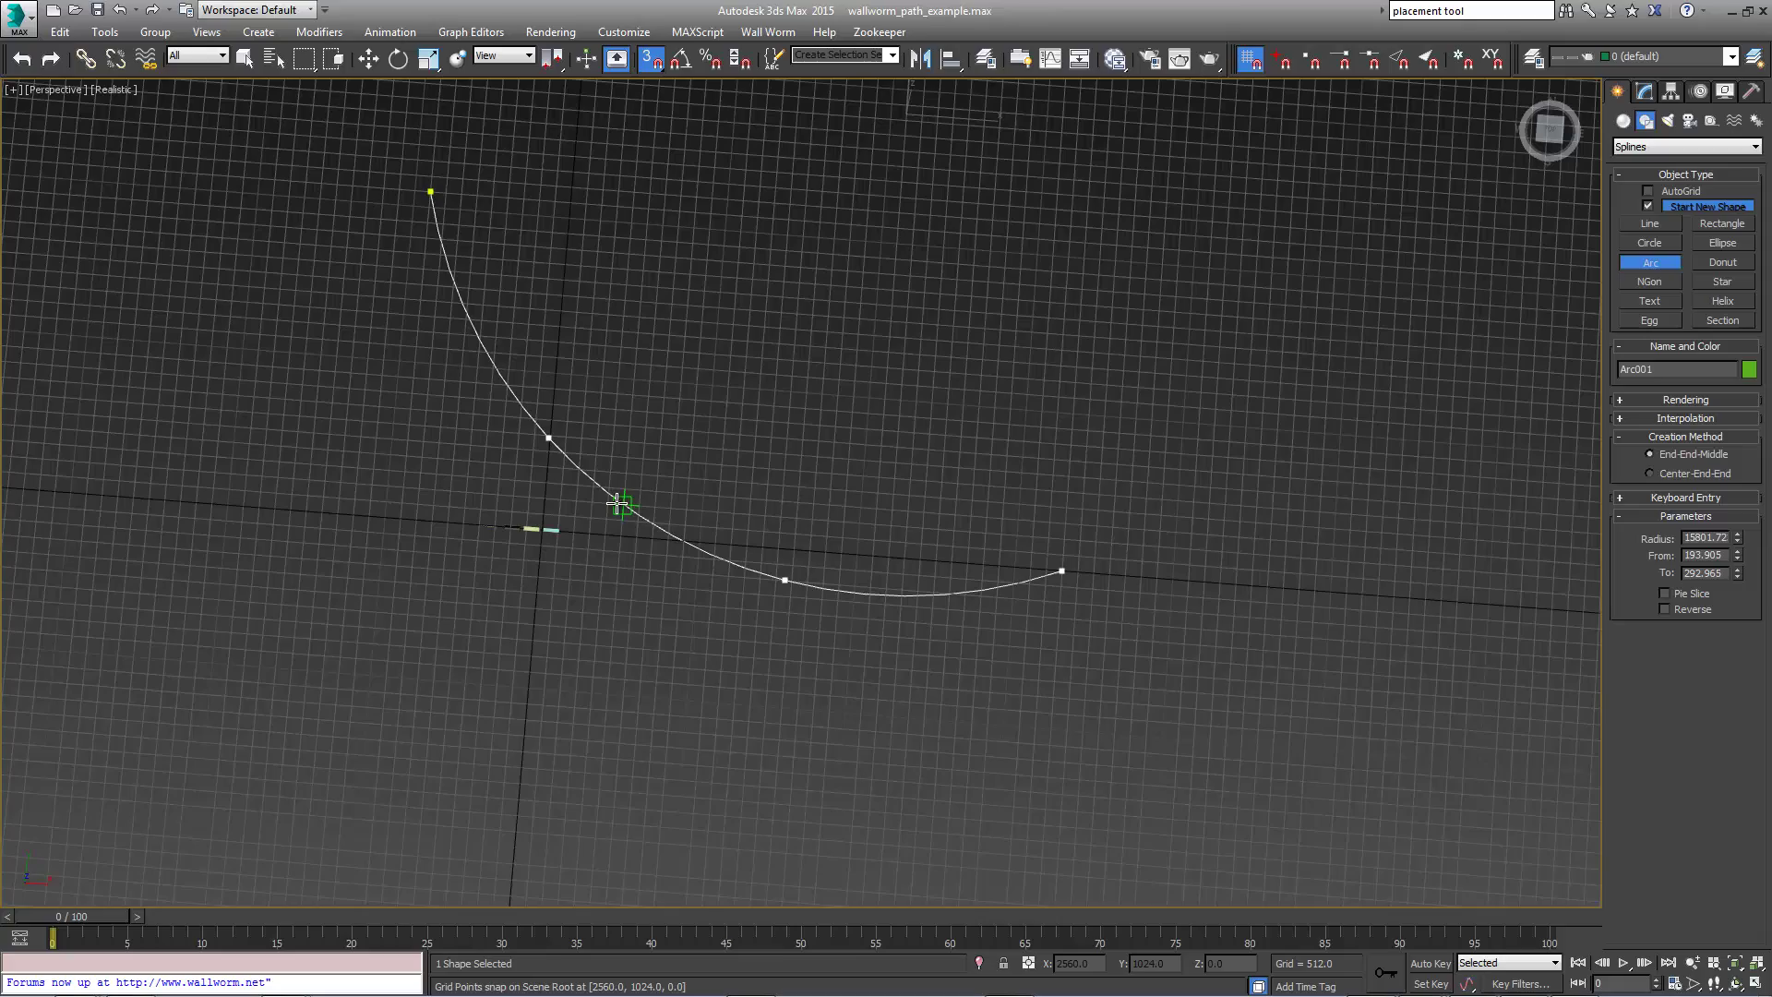
{"action": "left_click", "coordinate": [615, 503]}
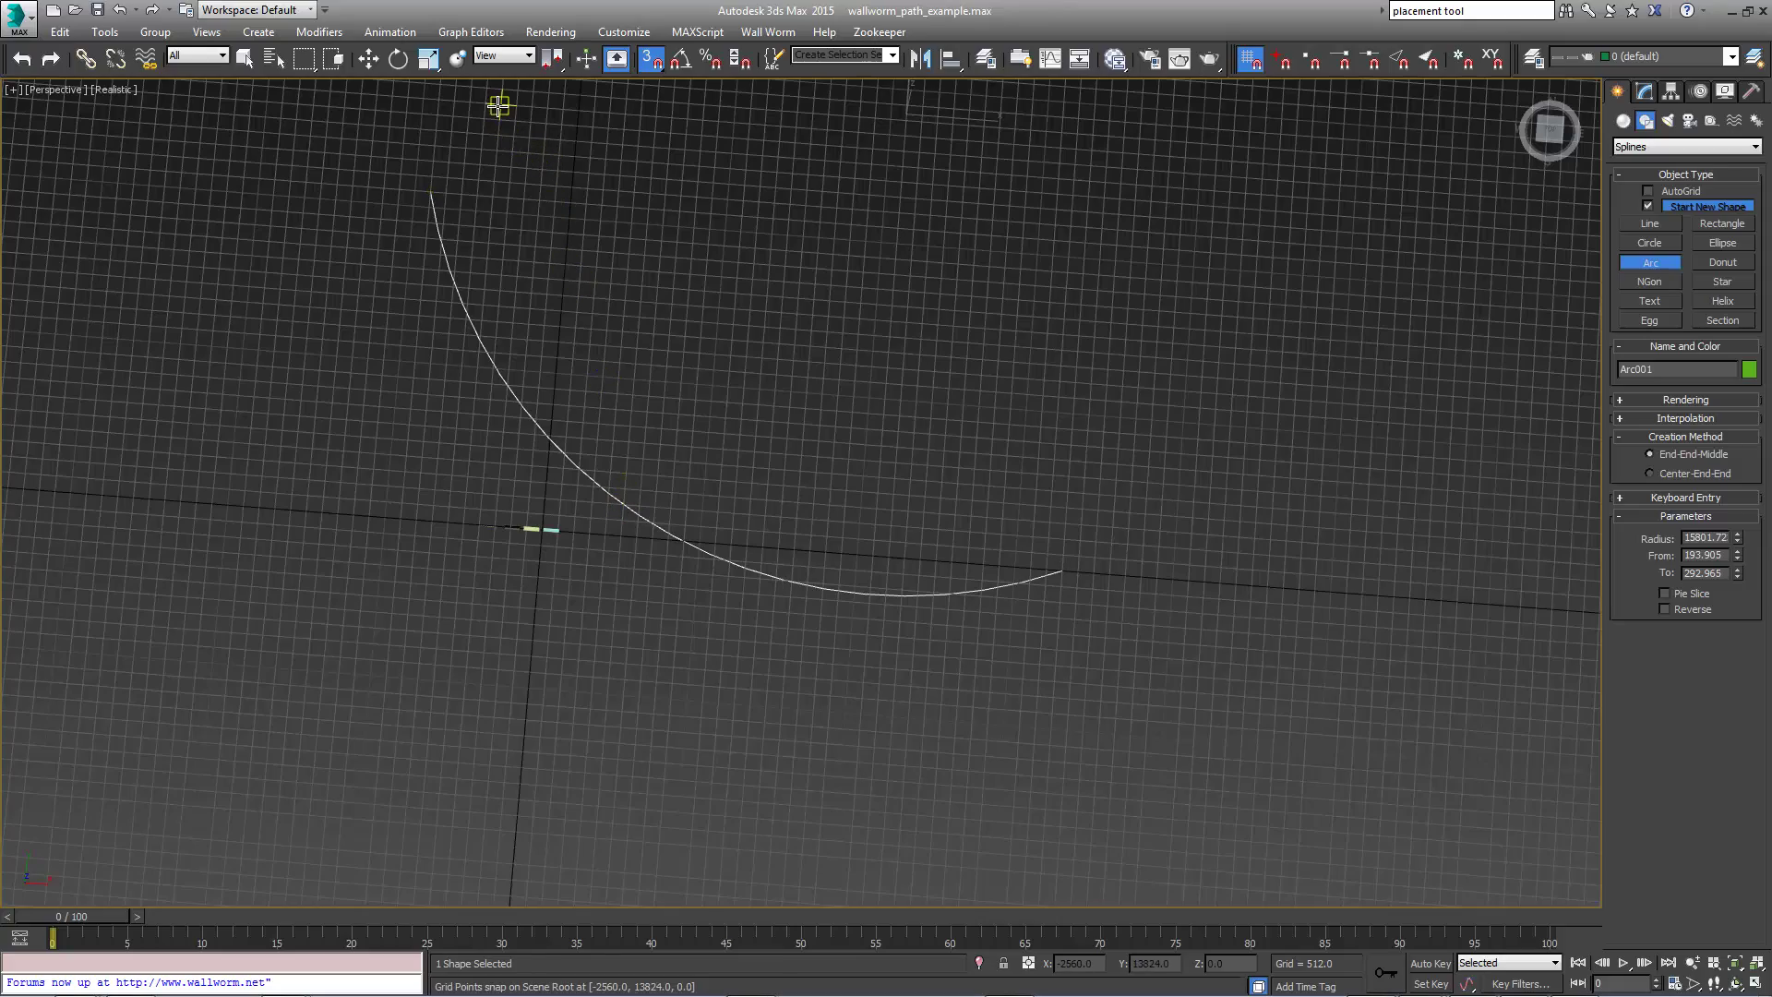
{"action": "left_click_drag", "start_coordinate": [501, 106], "coordinate": [1068, 476]}
{"action": "left_click", "coordinate": [800, 470]}
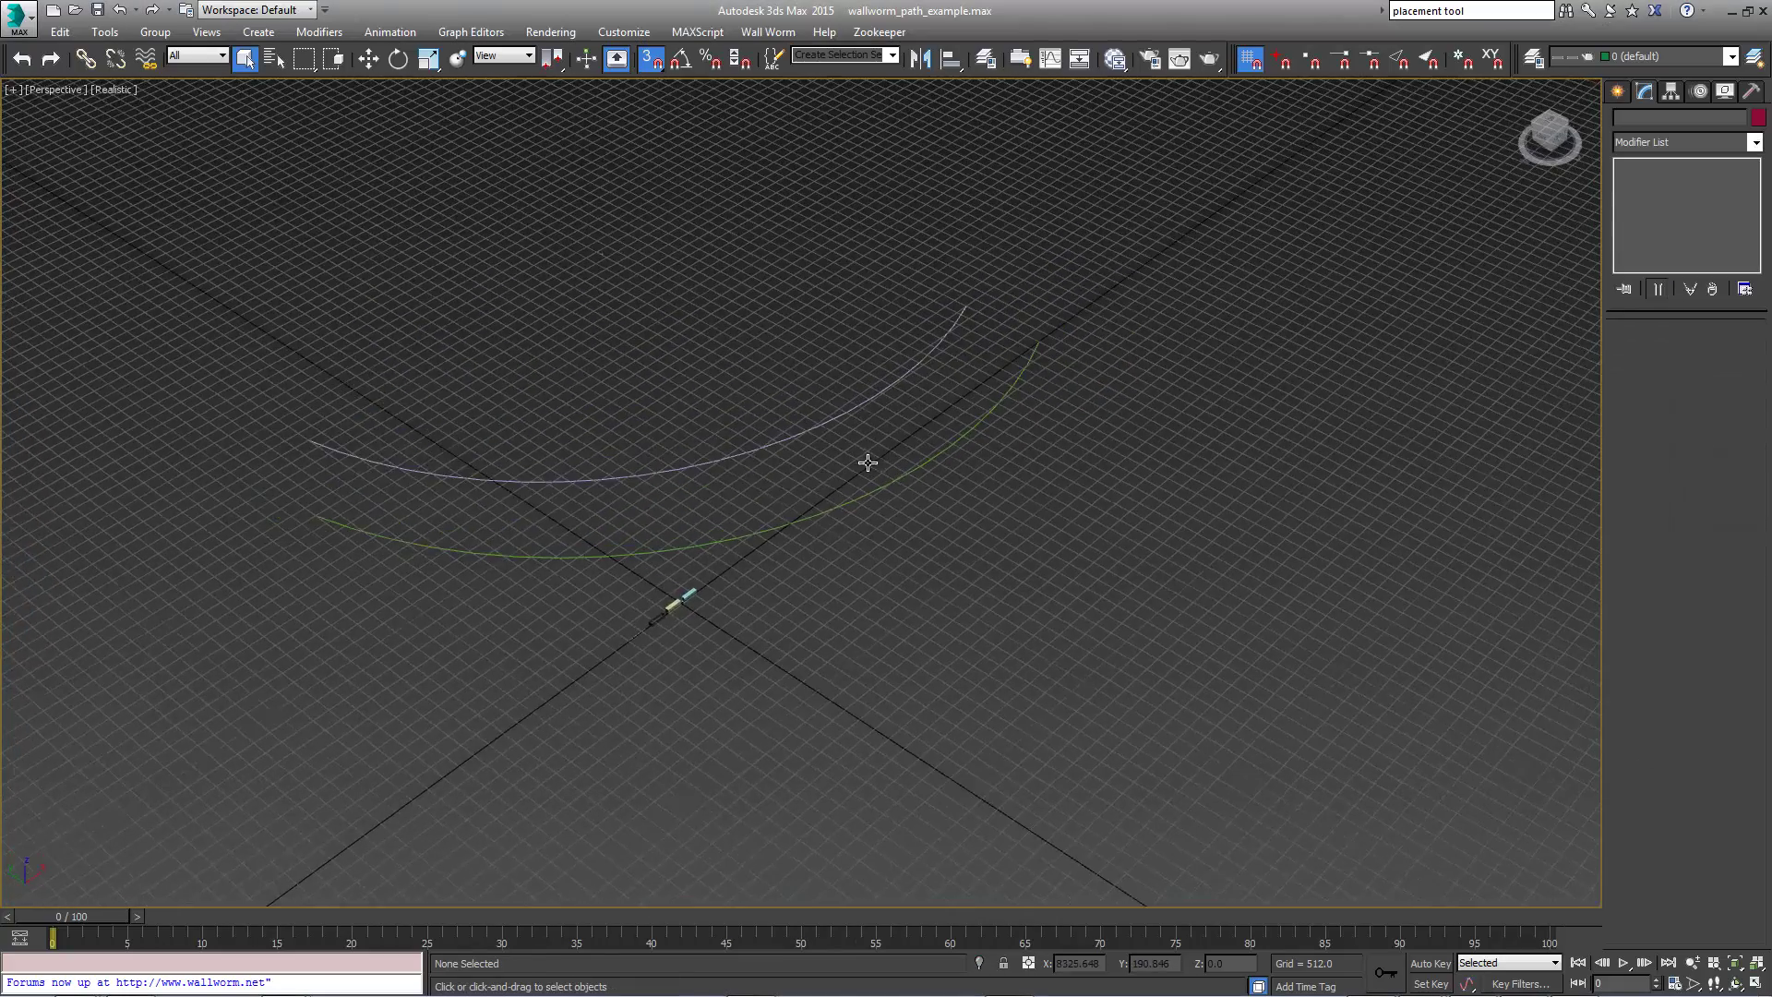
Select both arcs and open the CorVex Utilities from Wall Worm's level design tools.
{"action": "middle_click_drag", "start_coordinate": [866, 463], "coordinate": [512, 311]}
{"action": "scroll", "coordinate": [810, 554], "scroll_direction": "up", "scroll_amount": 3}
{"action": "left_click", "coordinate": [375, 555]}
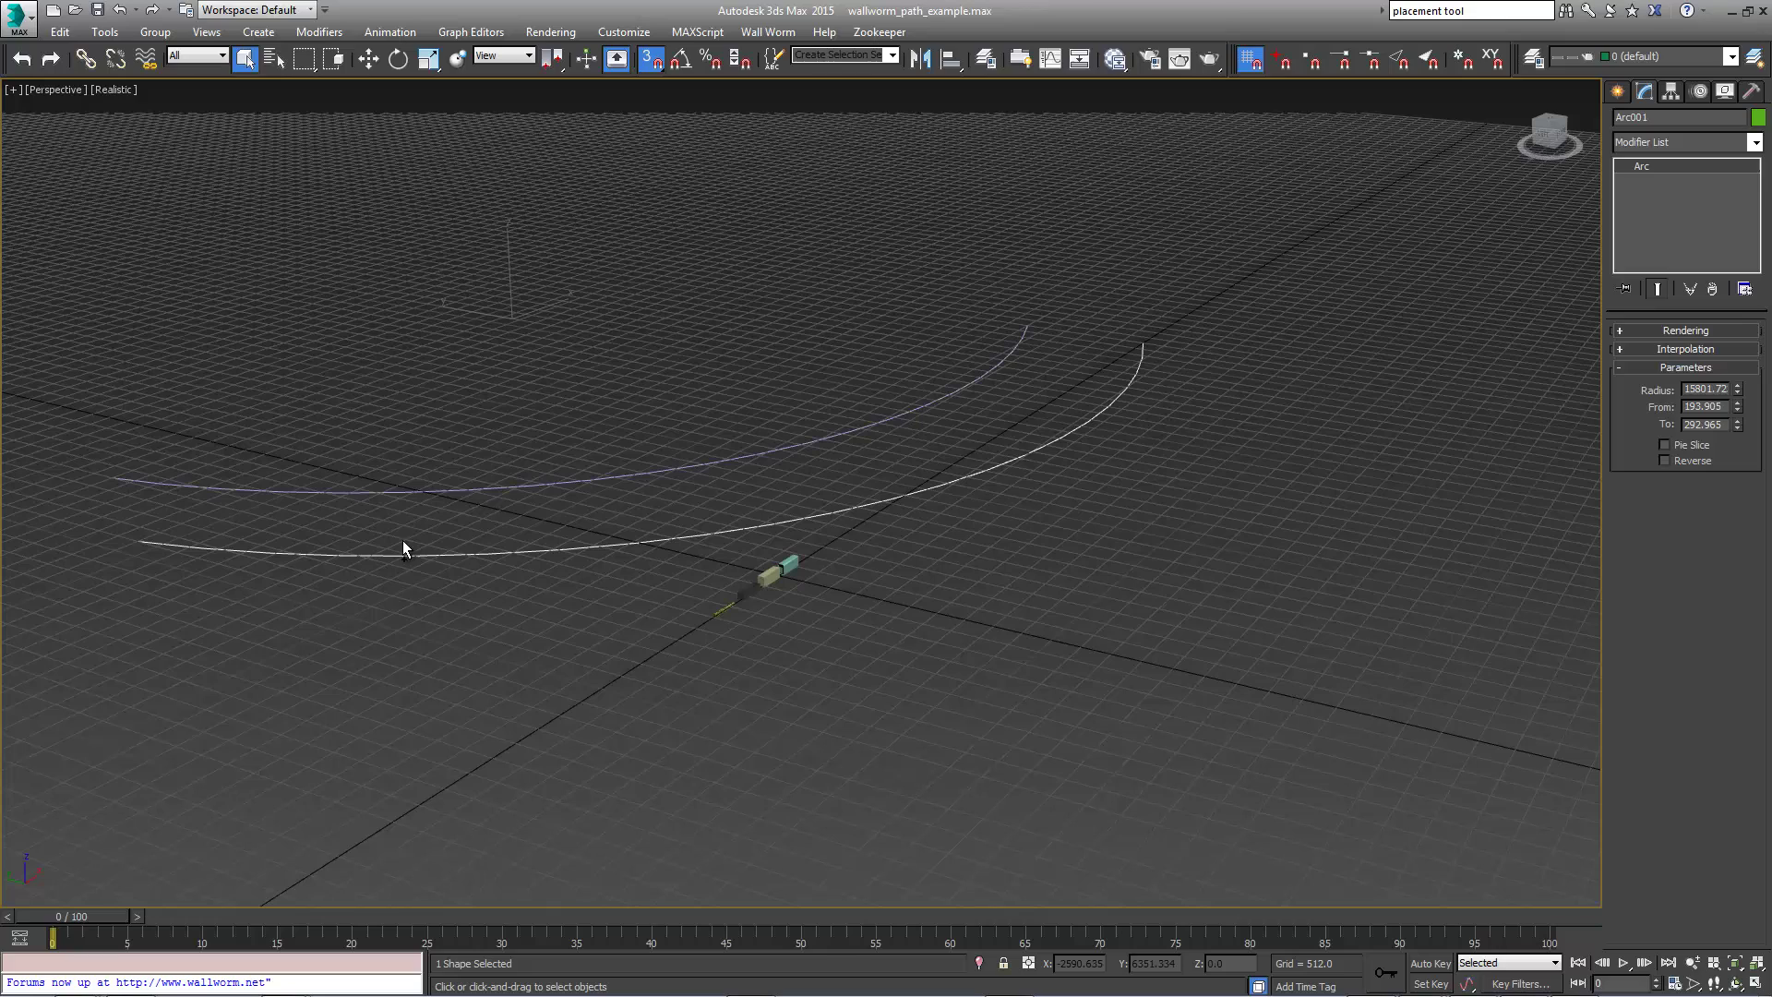
{"action": "left_click", "coordinate": [418, 490], "text": "ctrl"}
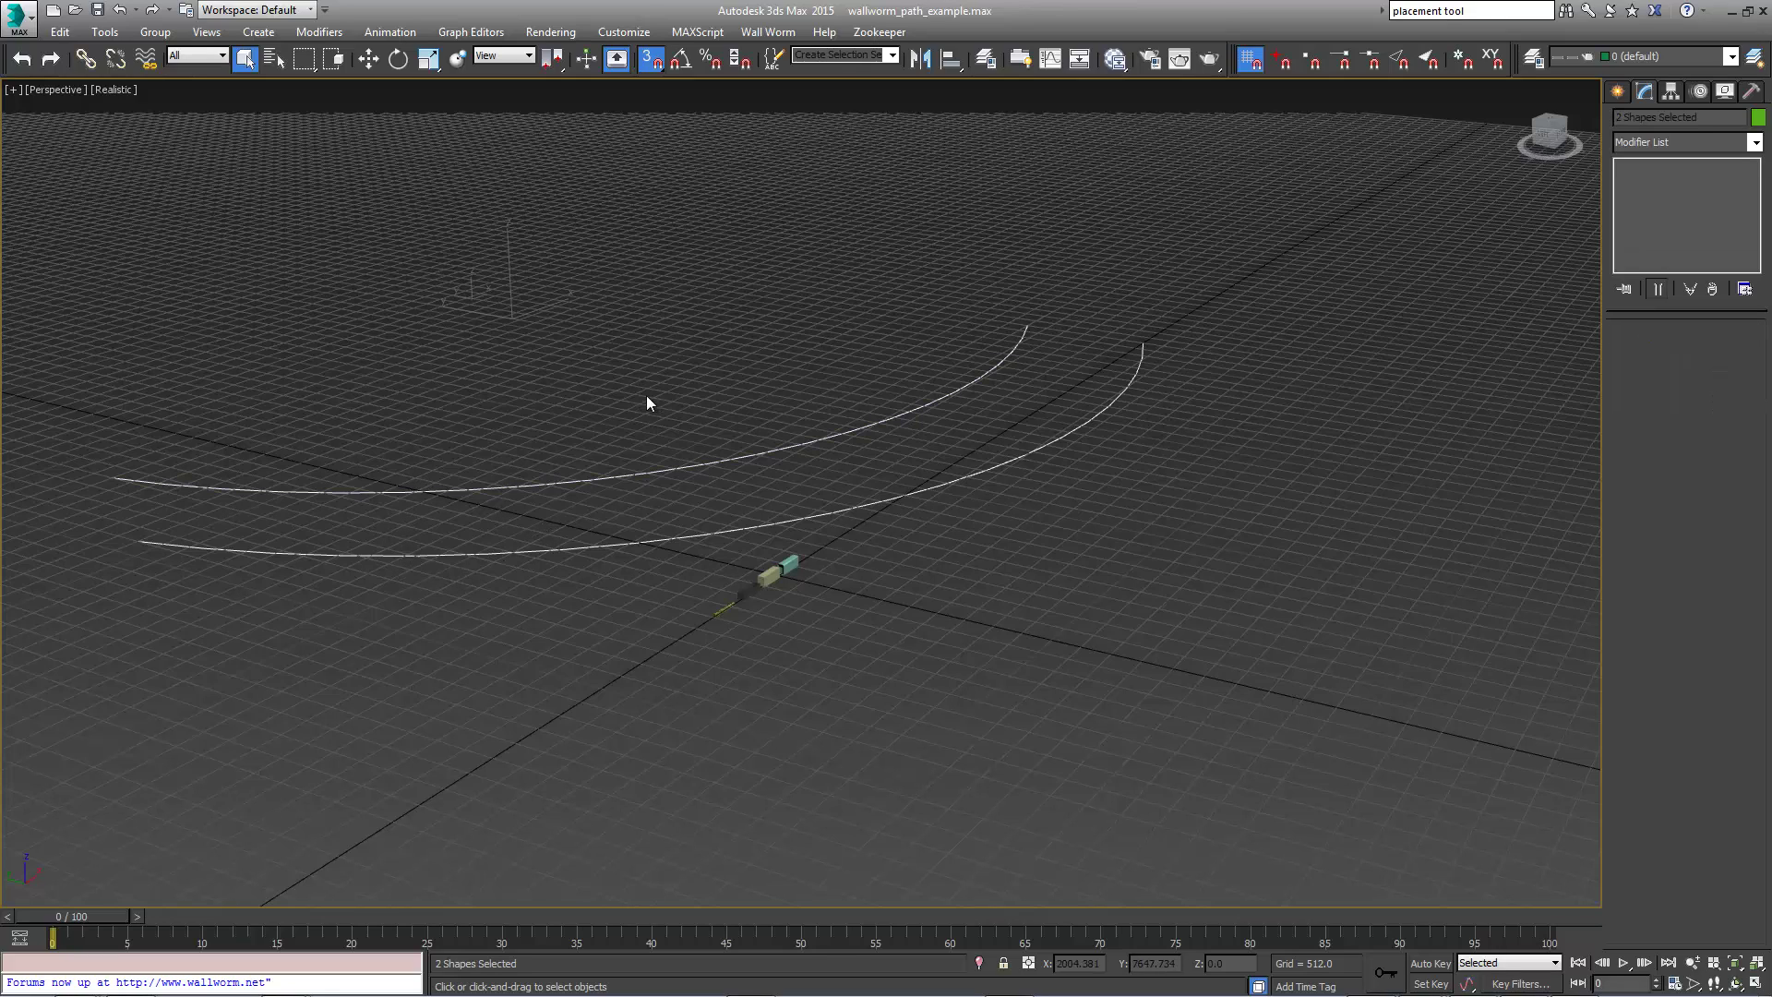
{"action": "left_click", "coordinate": [768, 32]}
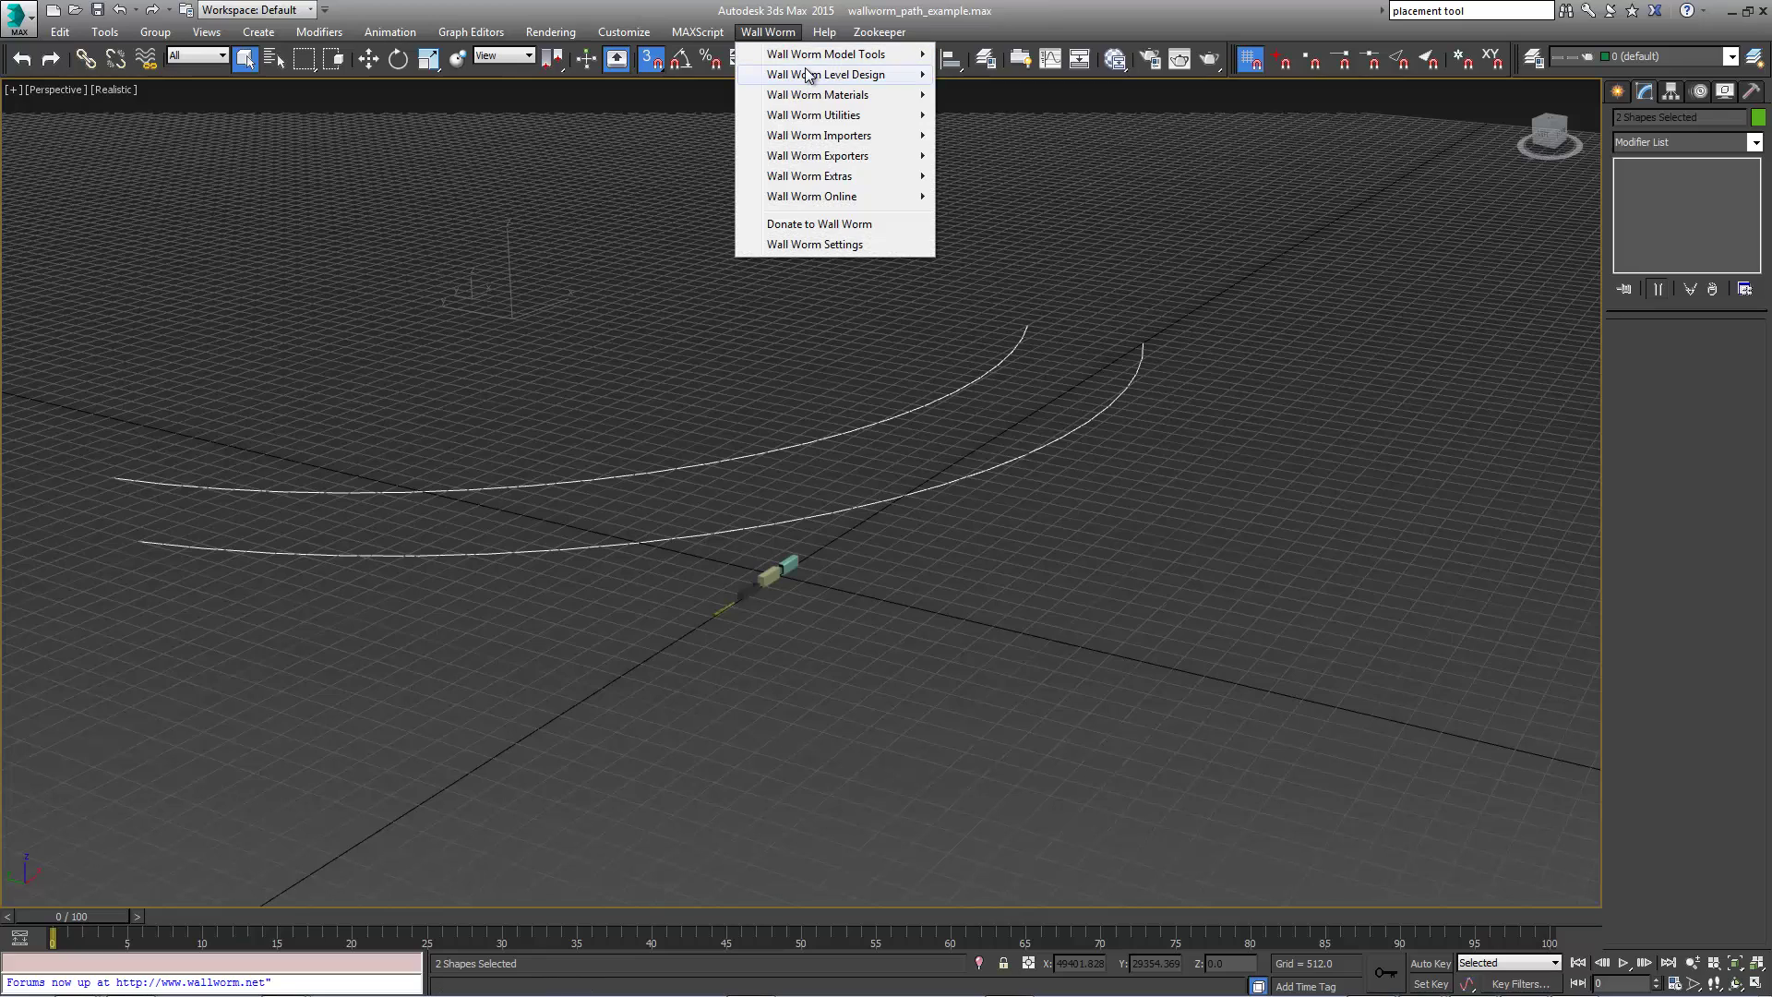
{"action": "mouse_move", "coordinate": [817, 76]}
{"action": "left_click", "coordinate": [1054, 96]}
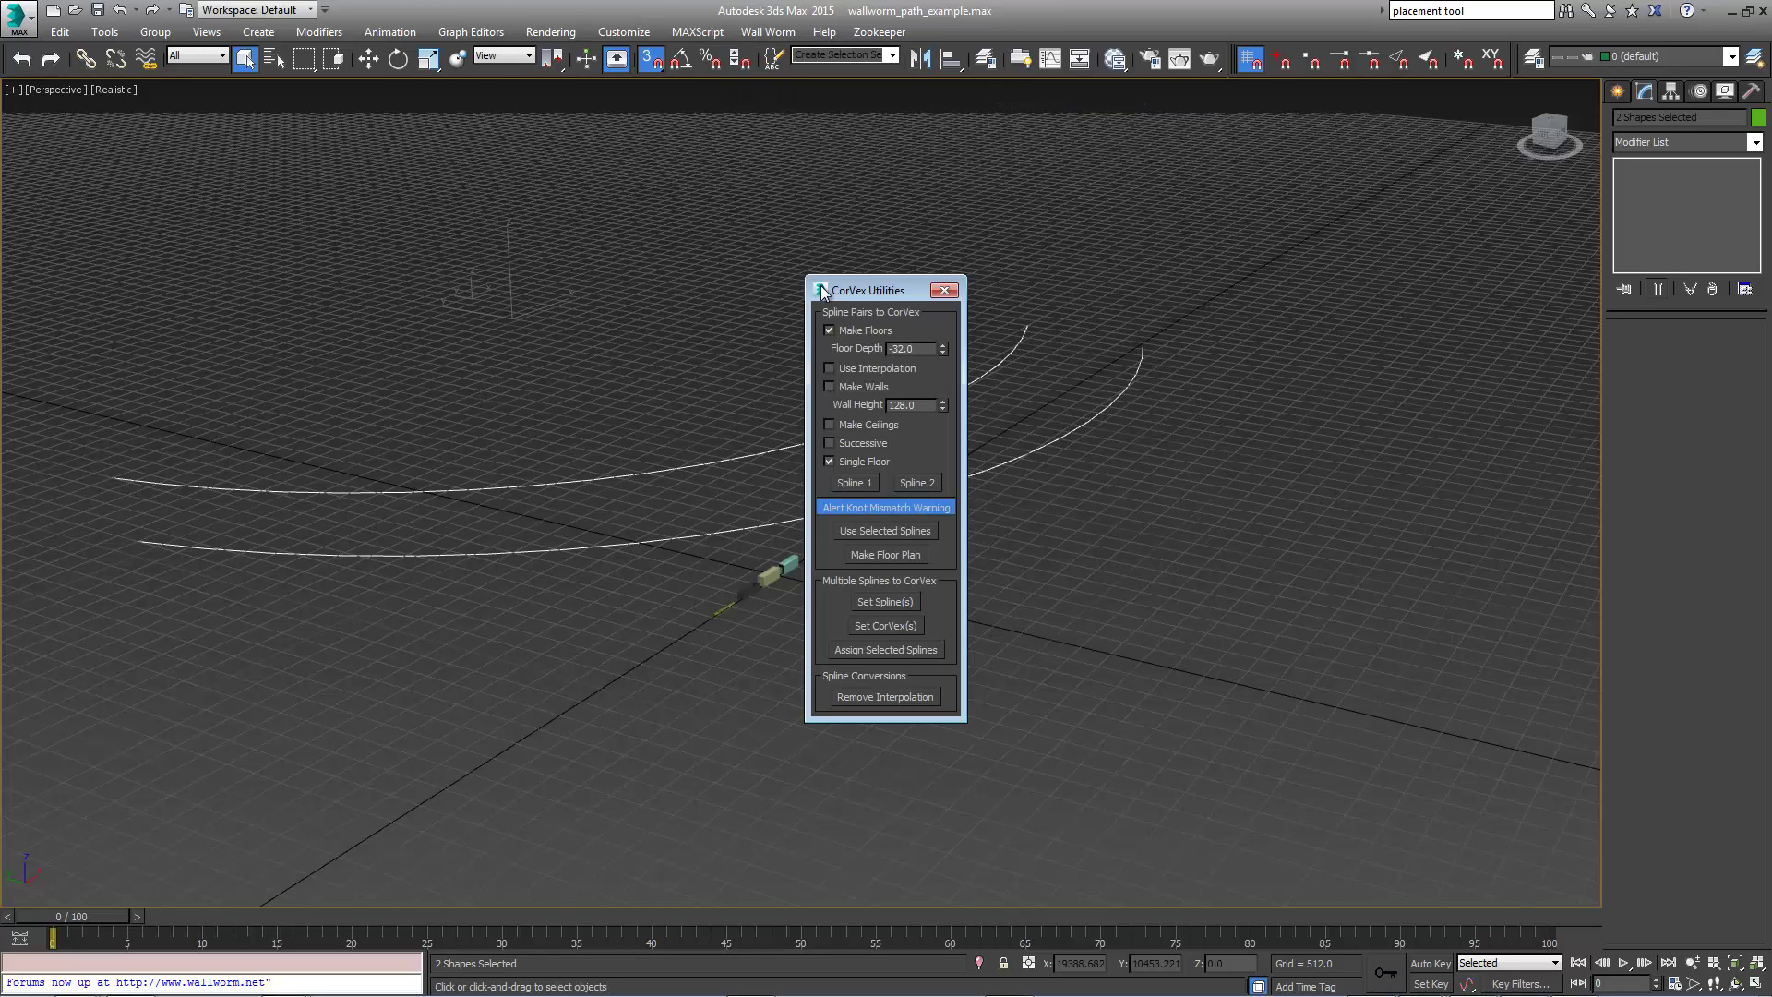
Make a CorVex floor from the two selected arcs with floor depth 768 and Use Interpolation enabled.
{"action": "left_click_drag", "start_coordinate": [1030, 328], "coordinate": [1011, 327]}
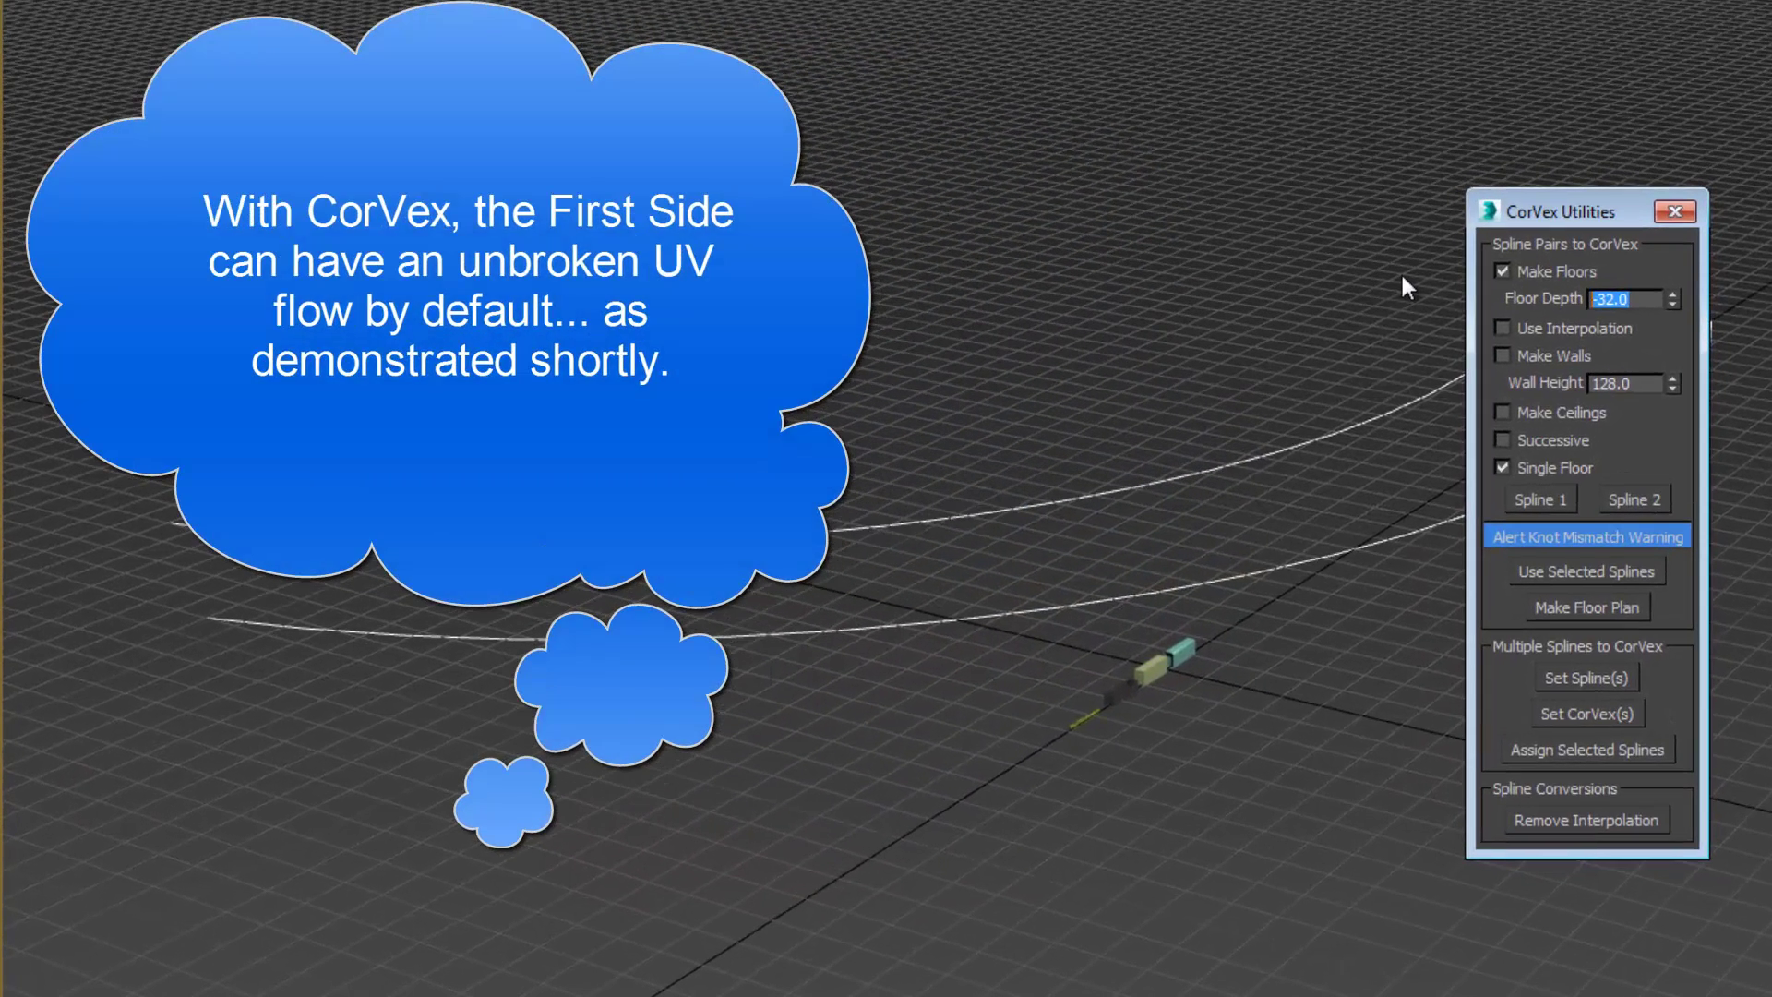
{"action": "type", "text": "768"}
{"action": "left_click", "coordinate": [1586, 568]}
{"action": "left_click", "coordinate": [1584, 611]}
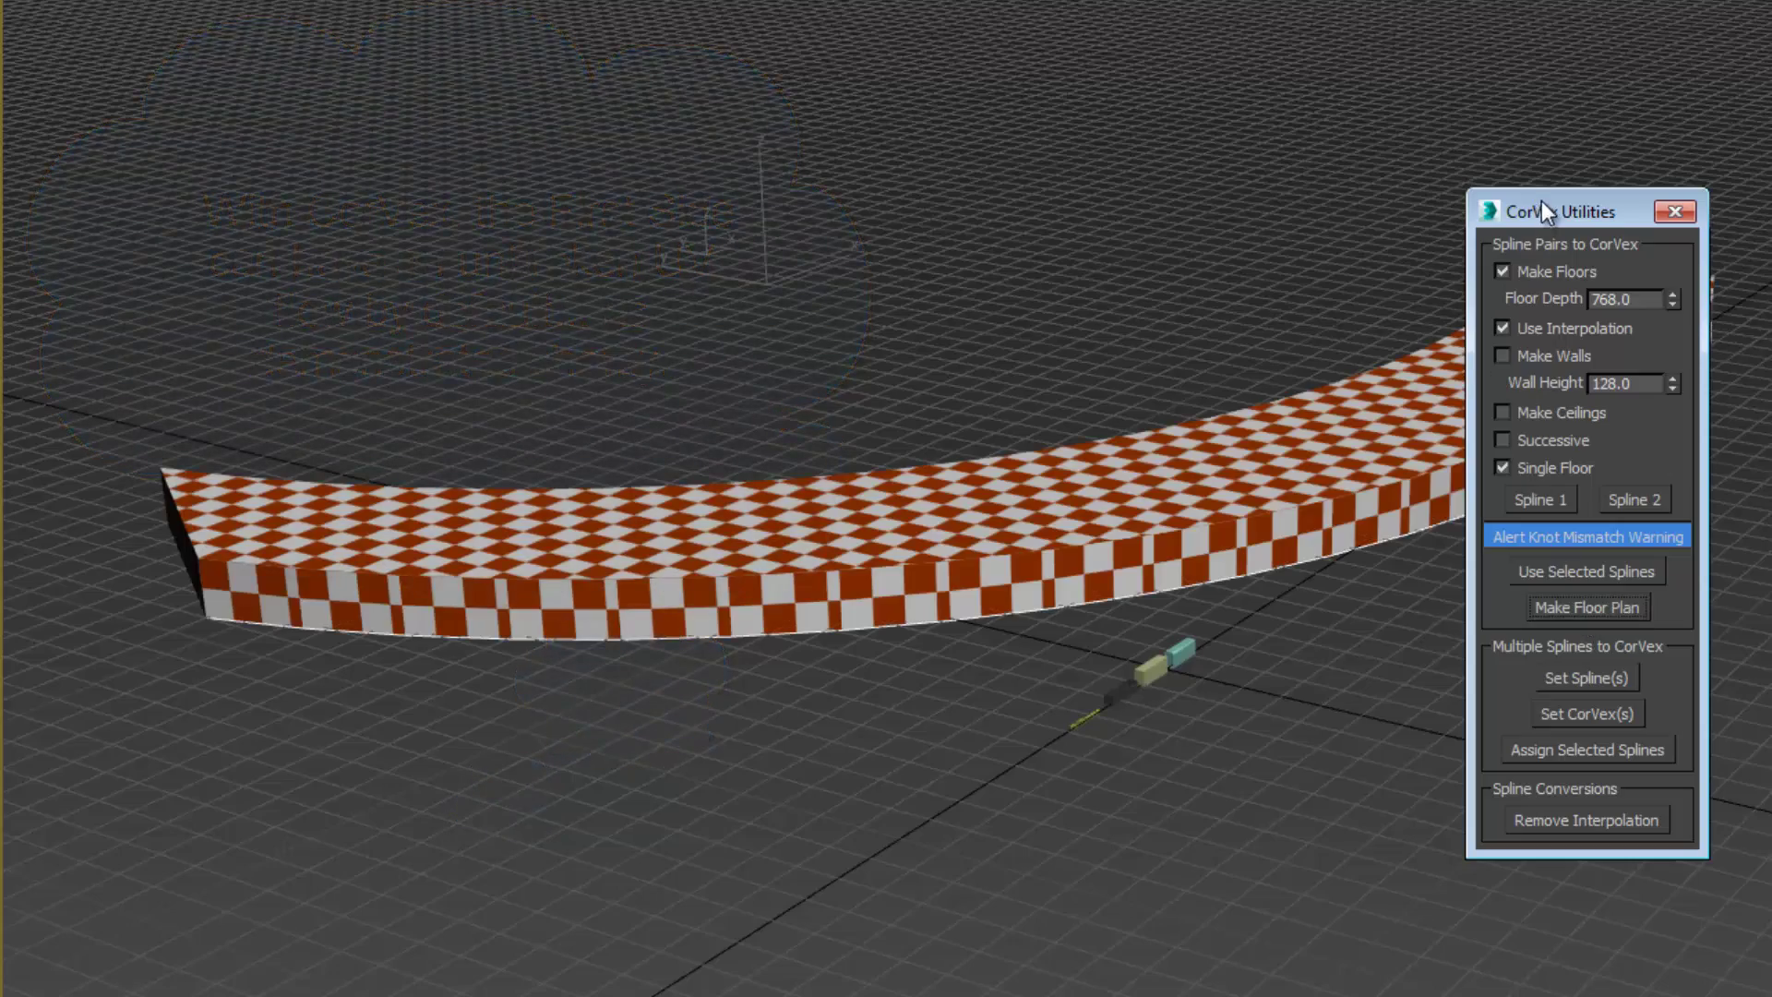
Close CorVex Utilities and set the curved floor's UV side method to Side 1 Flow (Block Mode).
{"action": "left_click_drag", "start_coordinate": [1541, 201], "coordinate": [1771, 325]}
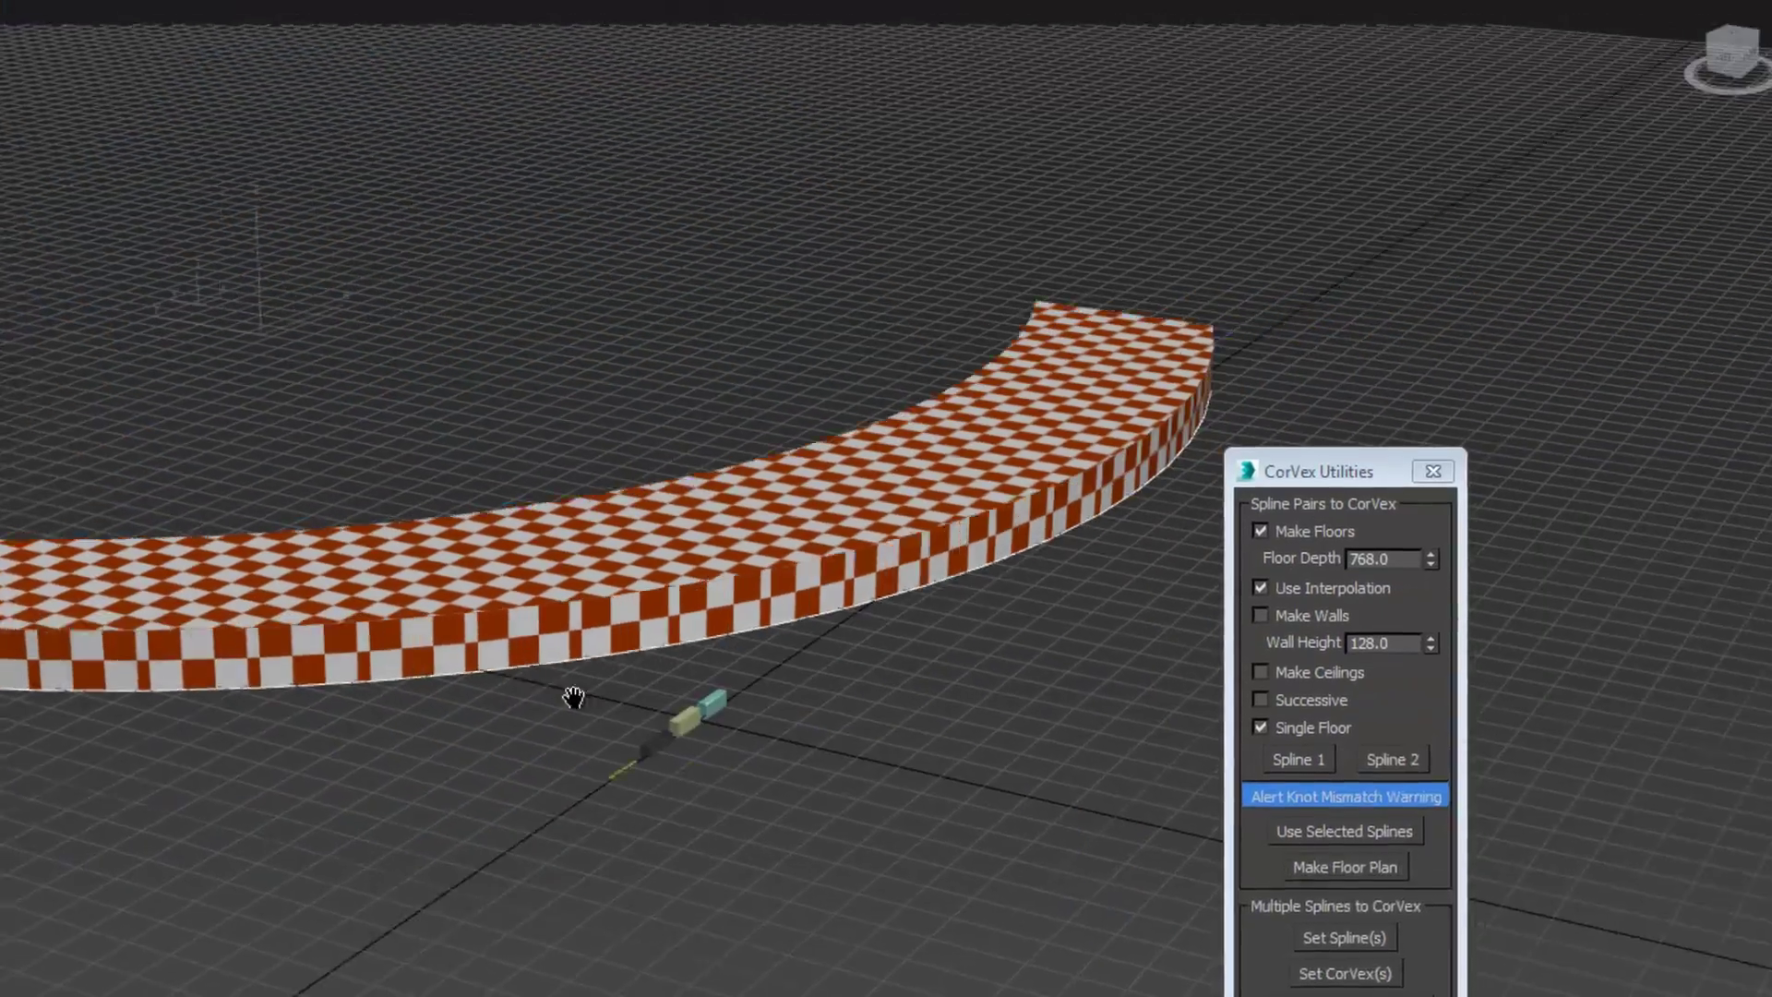
{"action": "scroll", "coordinate": [194, 758], "scroll_direction": "up", "scroll_amount": 6}
{"action": "scroll", "coordinate": [160, 643], "scroll_direction": "down", "scroll_amount": 3}
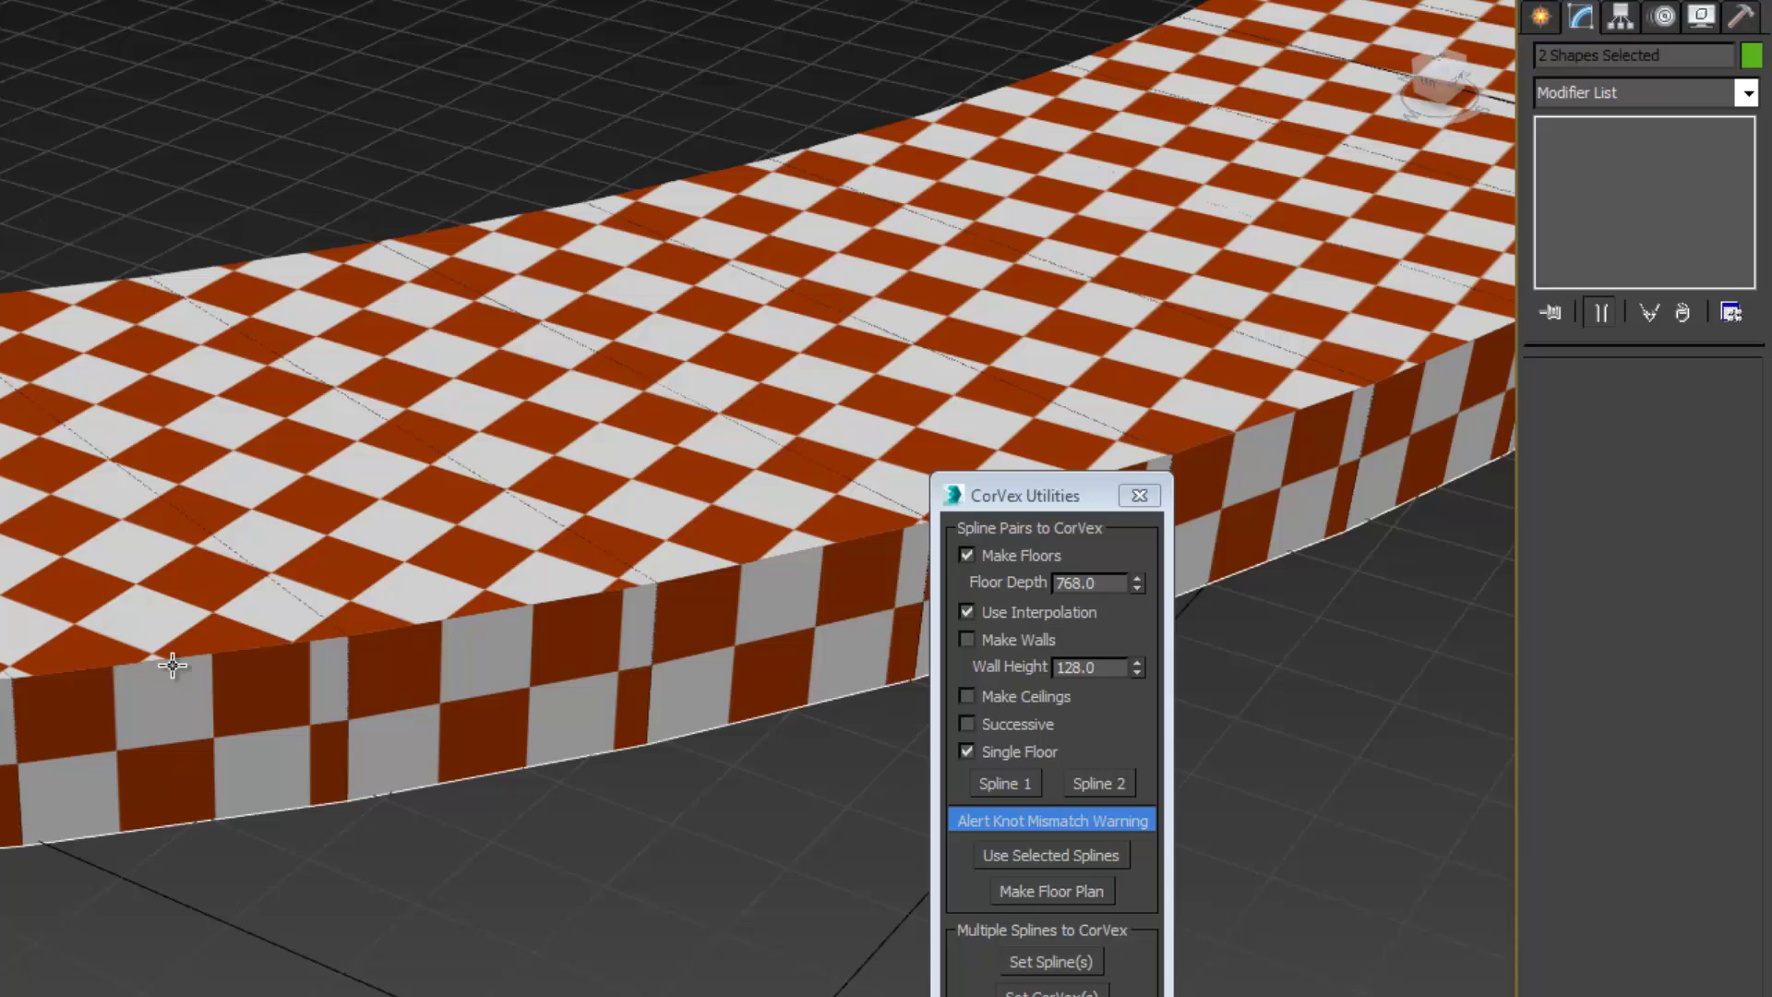
{"action": "middle_click_drag", "start_coordinate": [170, 664], "coordinate": [168, 696], "text": "alt"}
{"action": "left_click", "coordinate": [1139, 496]}
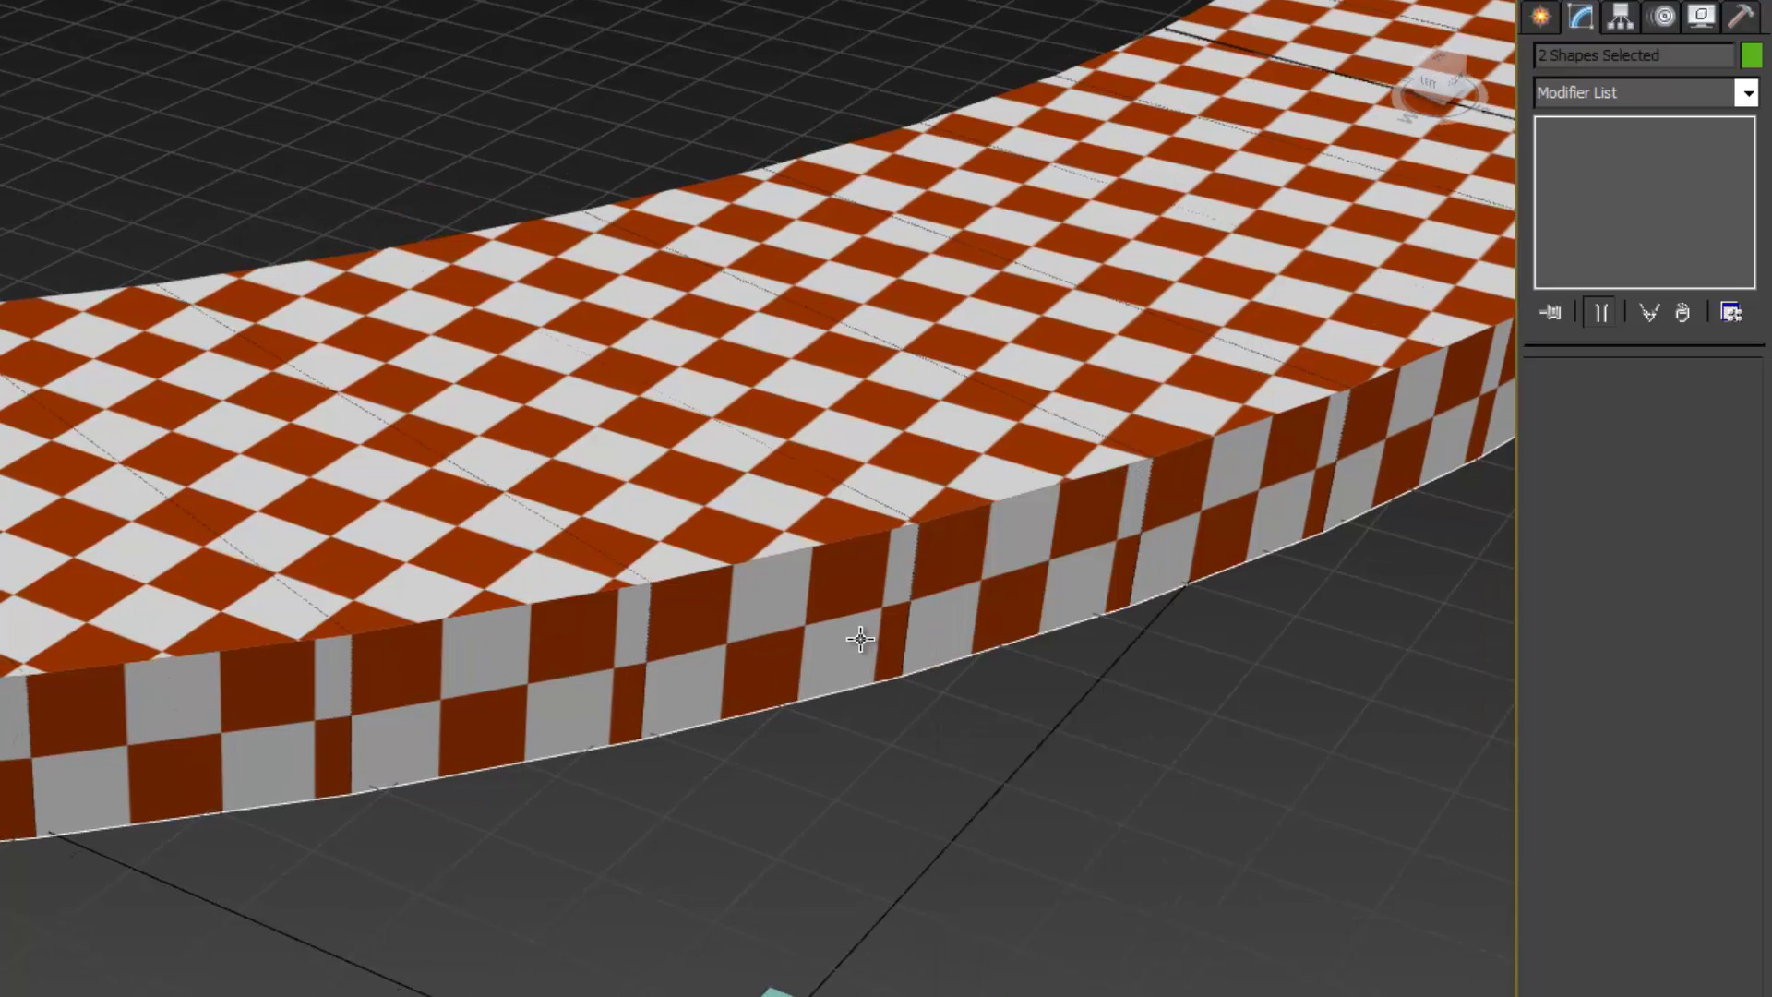
{"action": "left_click", "coordinate": [85, 748]}
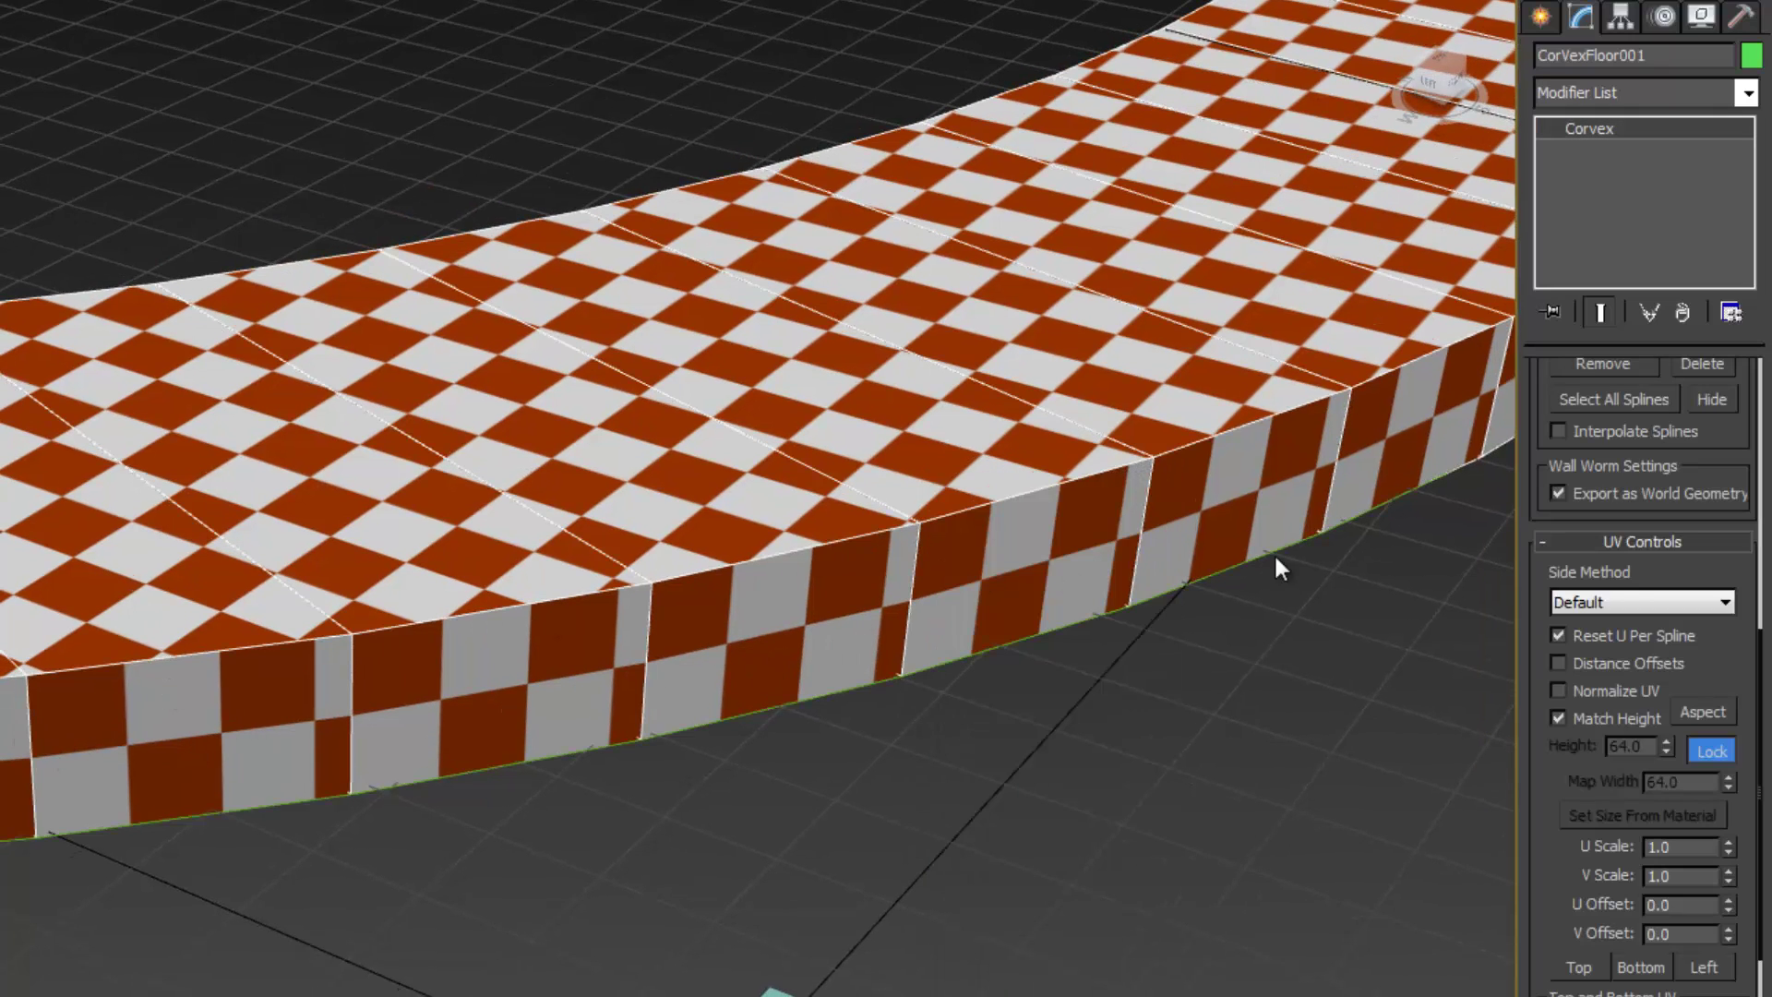
{"action": "left_click", "coordinate": [1584, 603]}
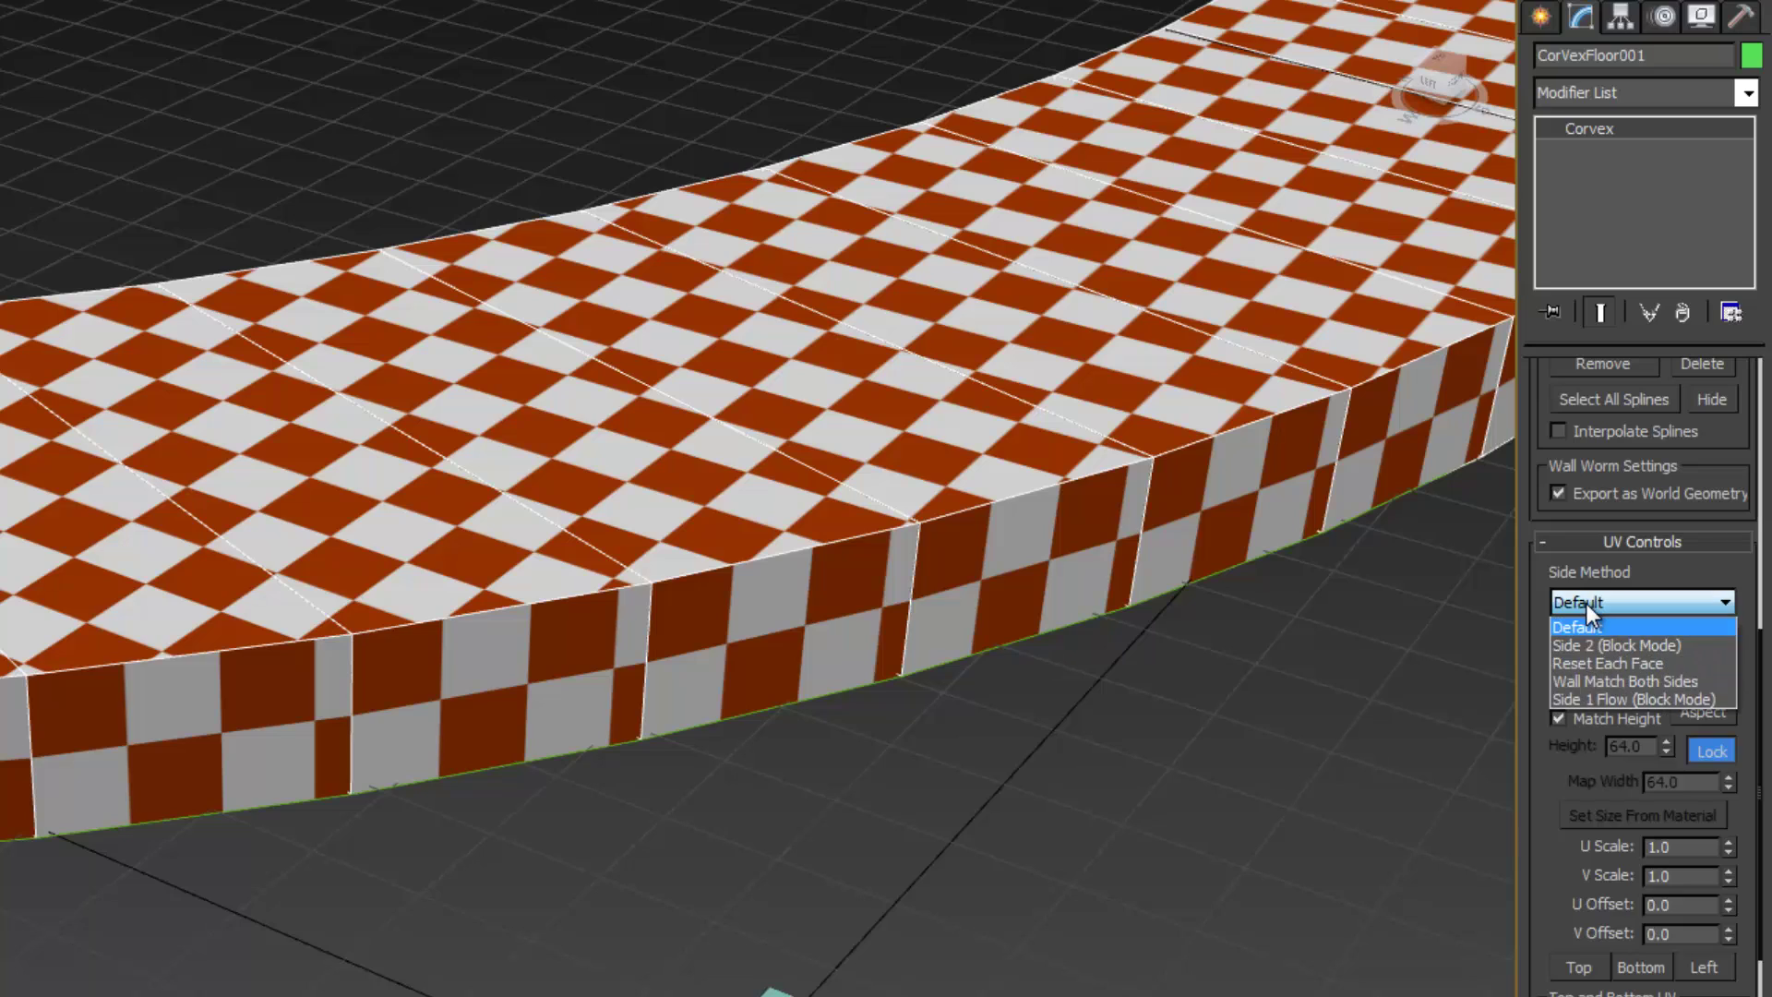
{"action": "left_click", "coordinate": [1582, 696]}
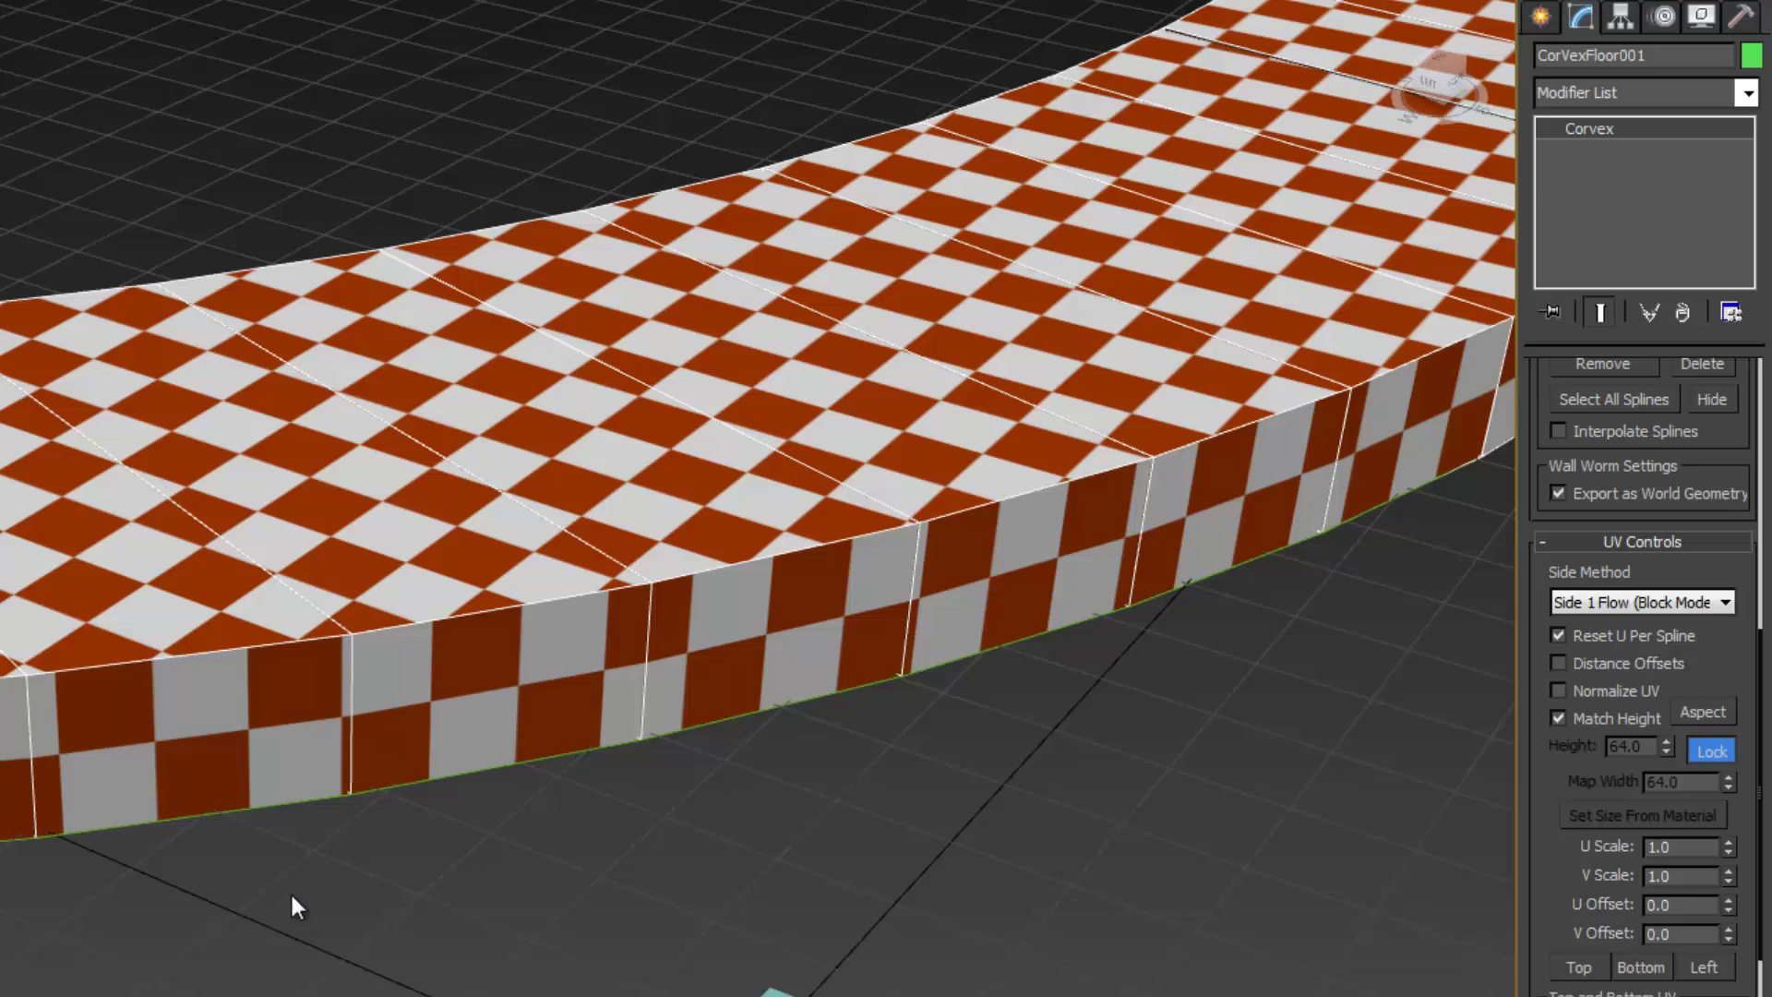
Start the Arc tool and switch snapping from grid points to midpoints.
{"action": "middle_click_drag", "start_coordinate": [775, 992], "coordinate": [441, 817], "text": "alt"}
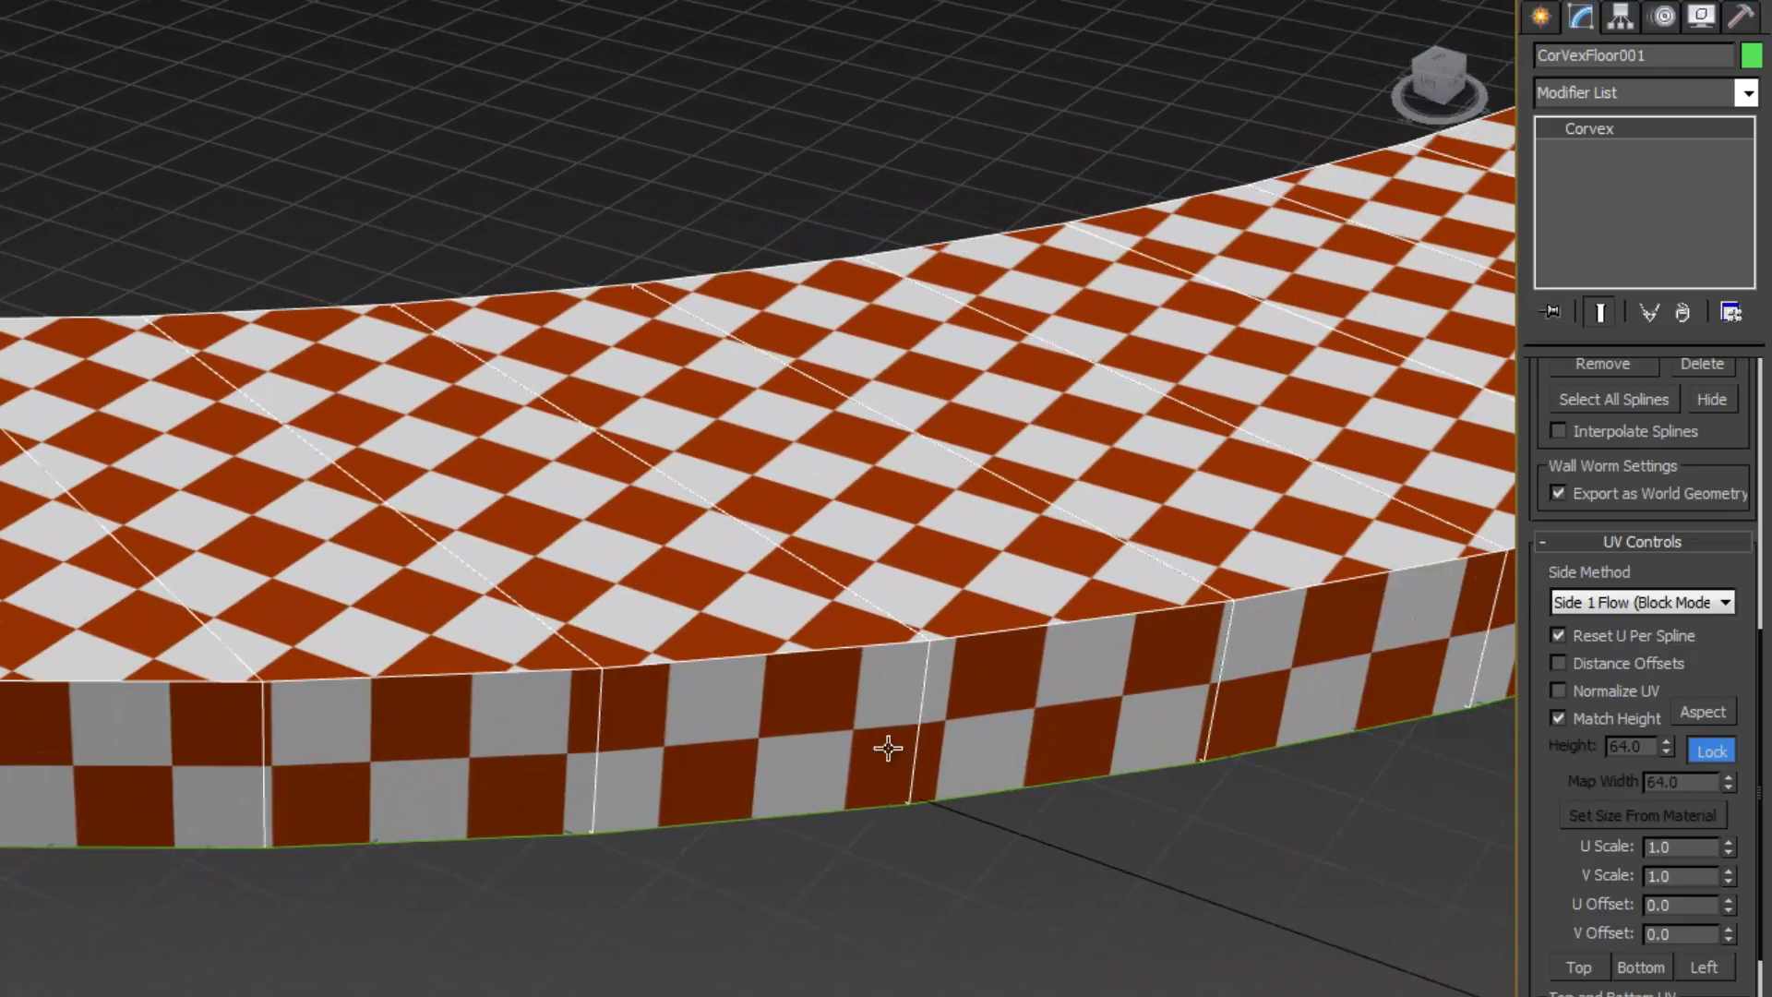
{"action": "scroll", "coordinate": [887, 747], "scroll_direction": "down", "scroll_amount": 5}
{"action": "middle_click_drag", "start_coordinate": [887, 747], "coordinate": [814, 964], "text": "alt"}
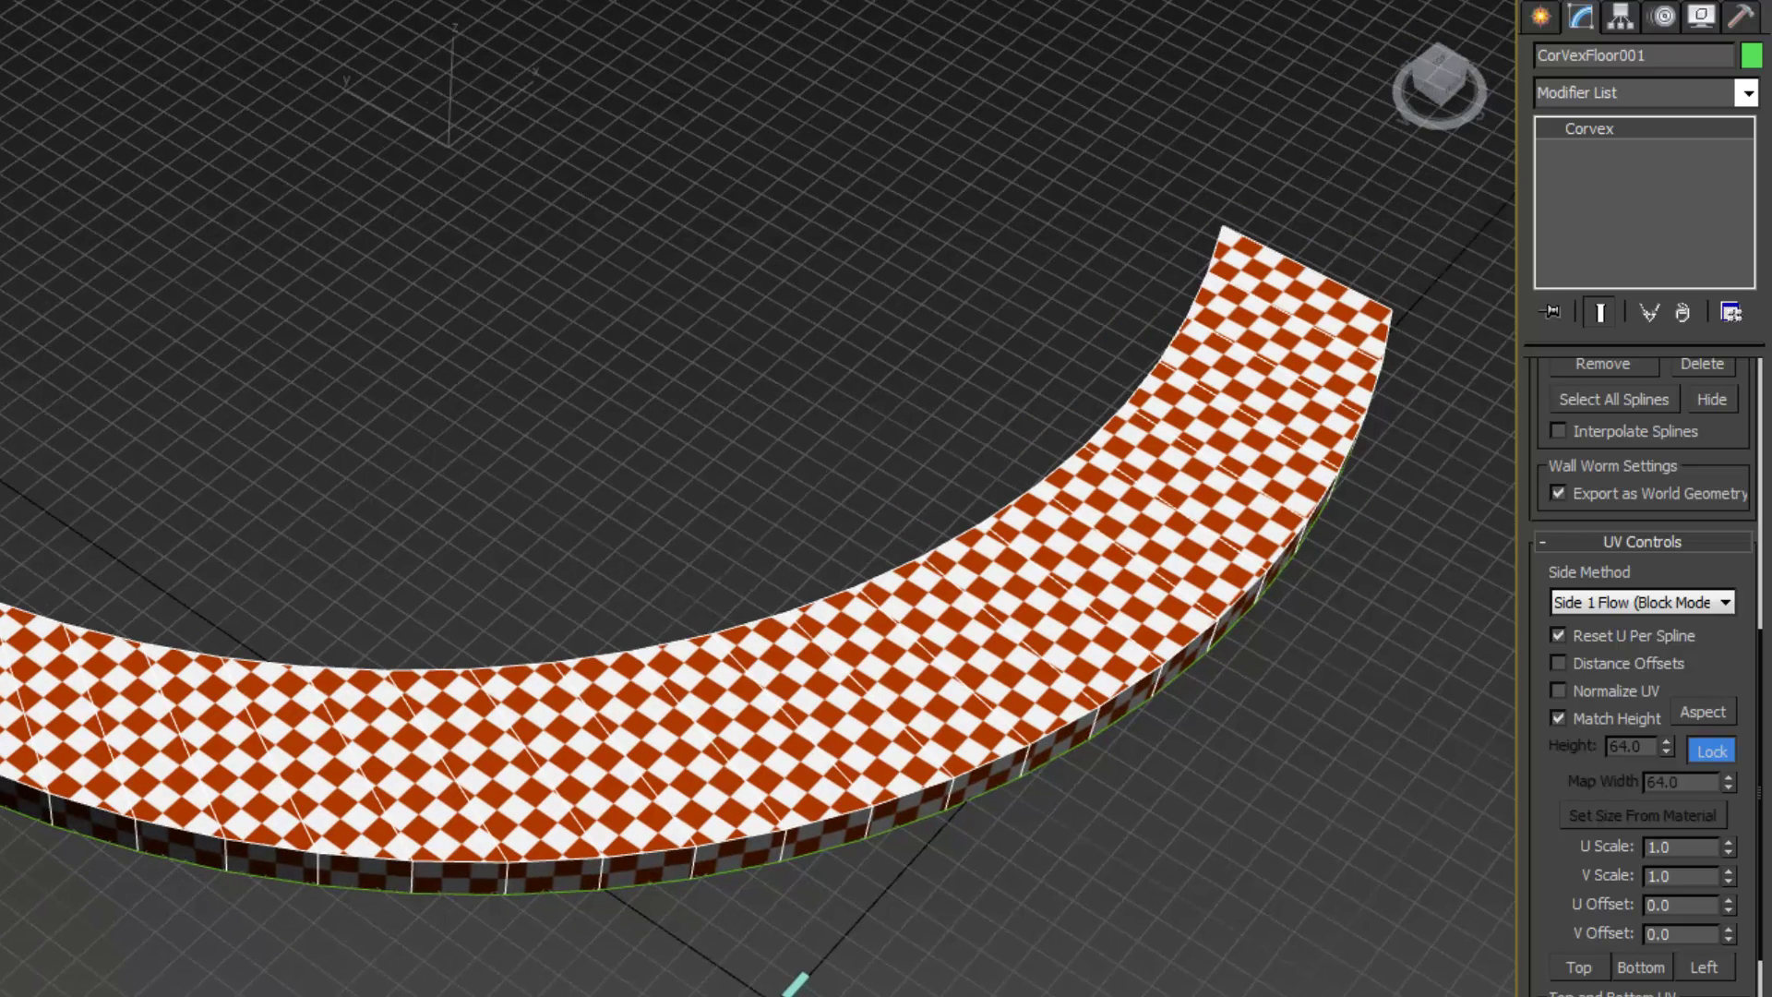
{"action": "left_click", "coordinate": [1535, 19]}
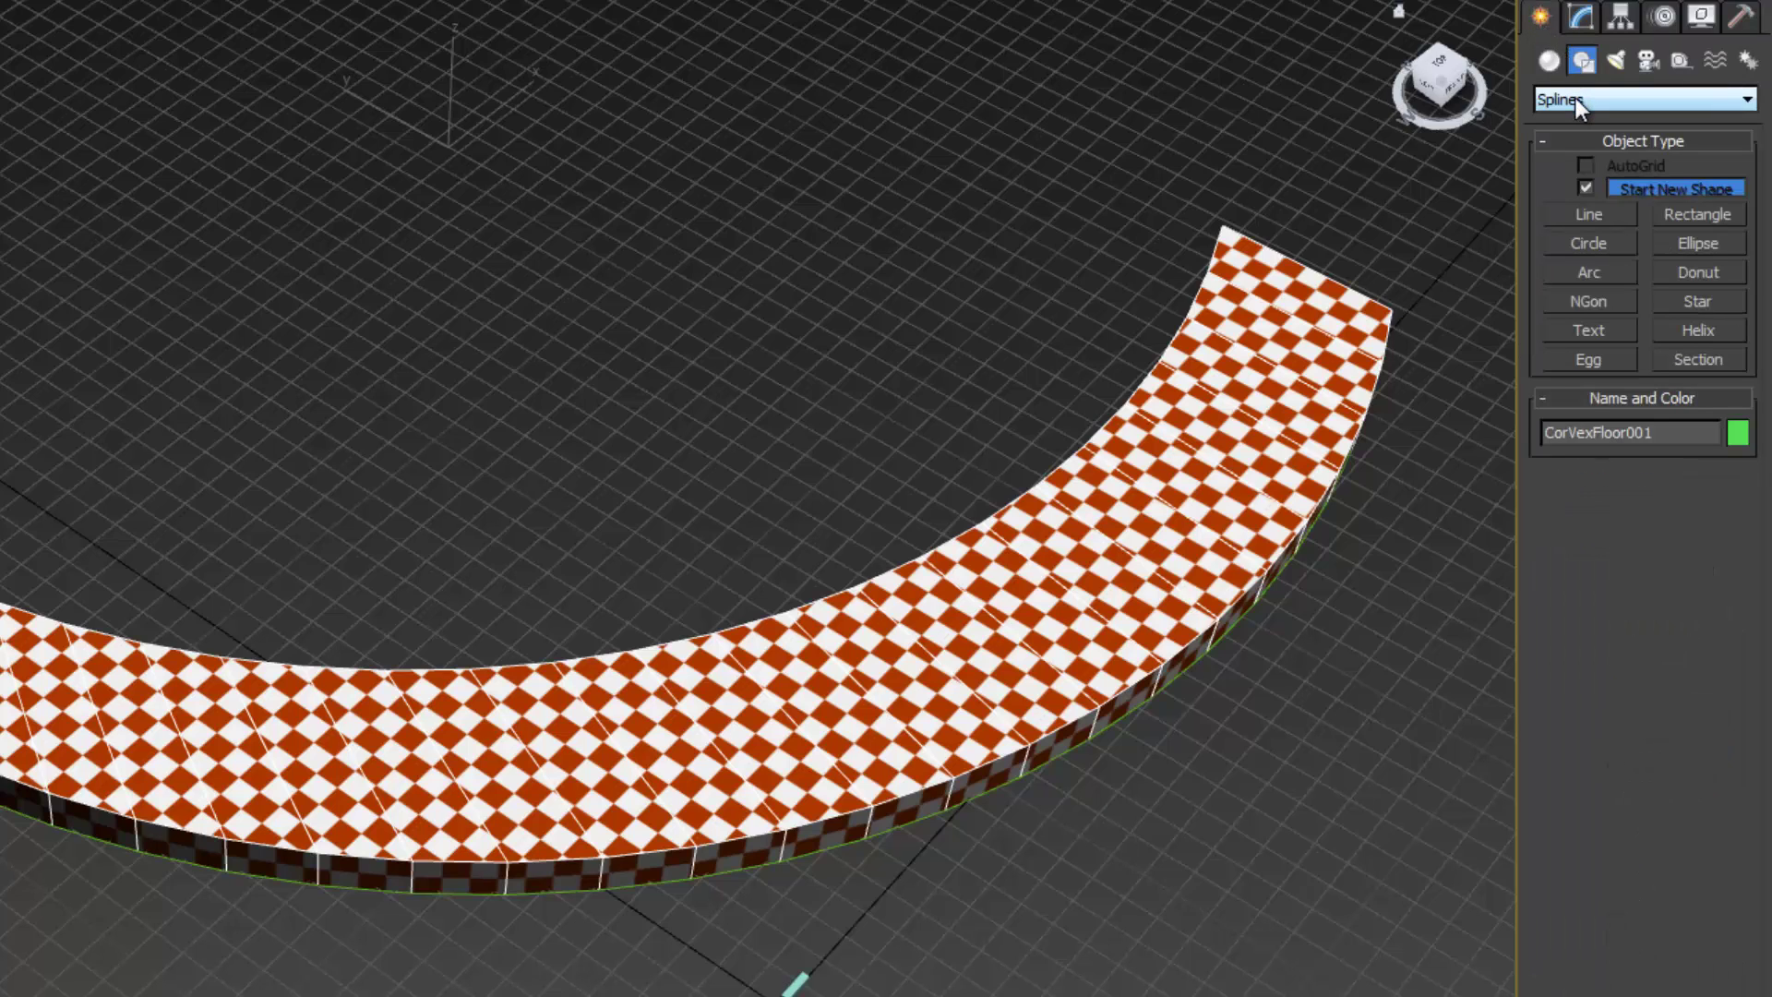
{"action": "left_click", "coordinate": [1589, 271]}
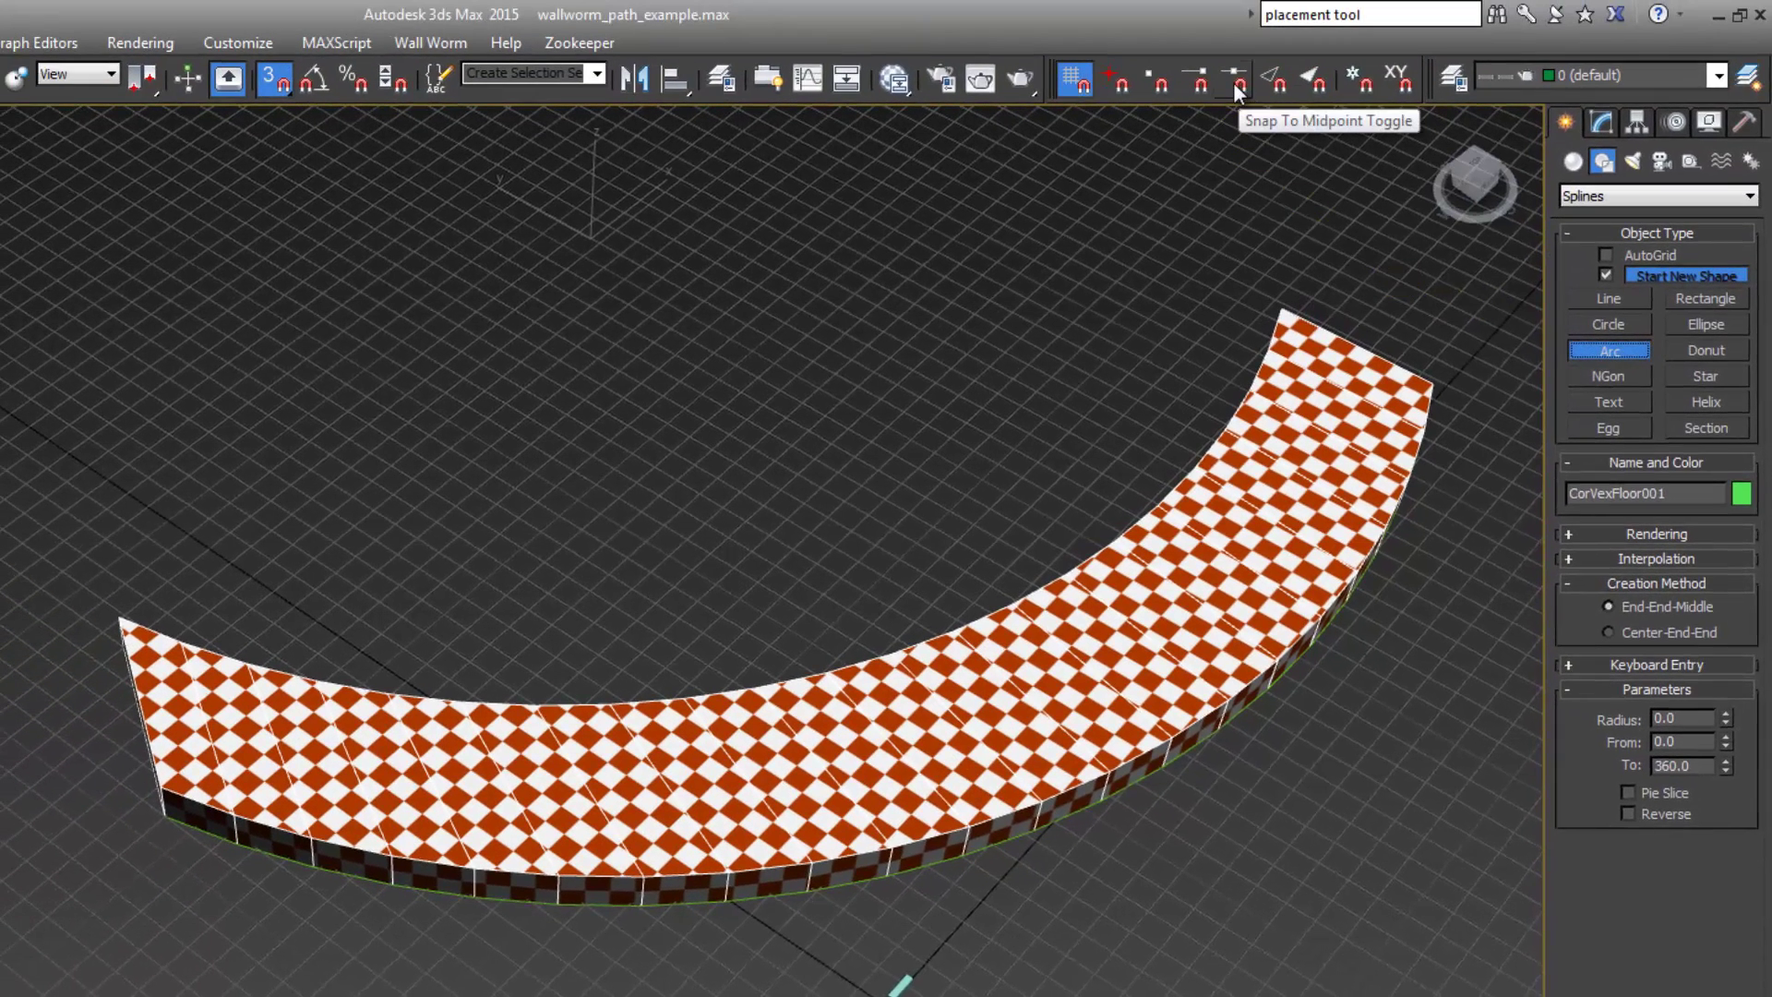
{"action": "left_click", "coordinate": [1234, 81]}
{"action": "left_click", "coordinate": [1073, 89]}
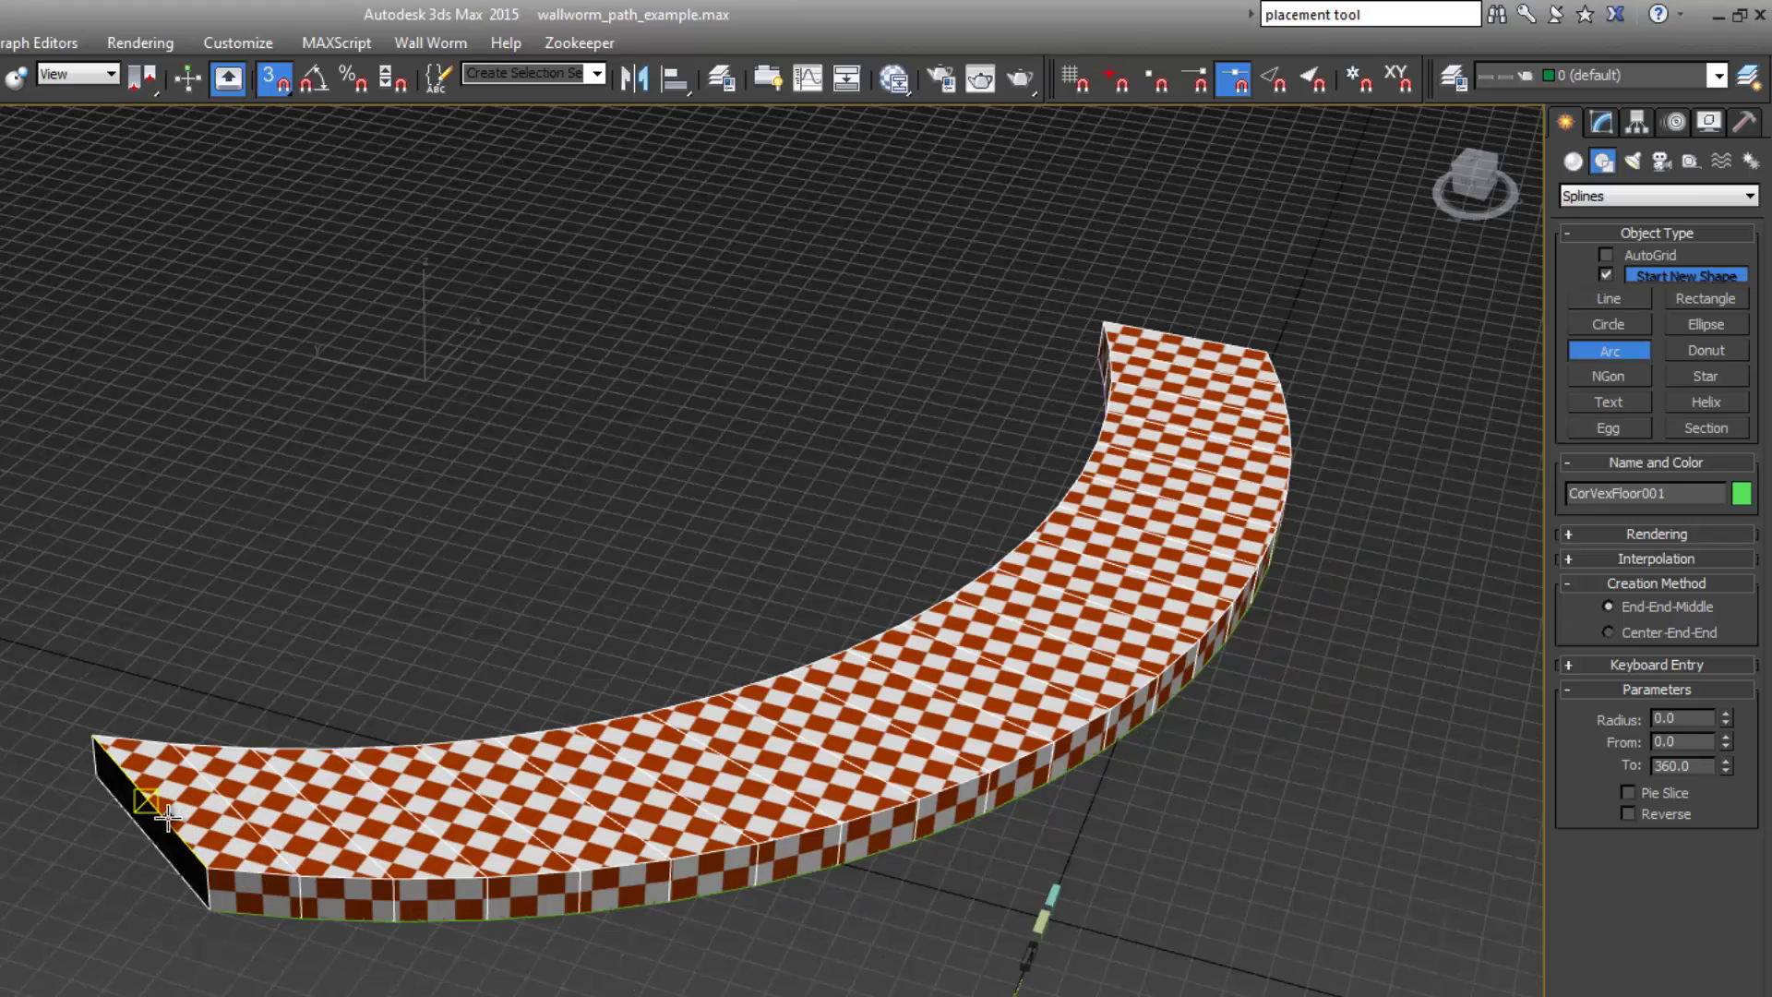
Draw an arc with a radius of about 15184 along the floor's centre, between the midpoints of its two end edges.
{"action": "left_click_drag", "start_coordinate": [158, 810], "coordinate": [1185, 337]}
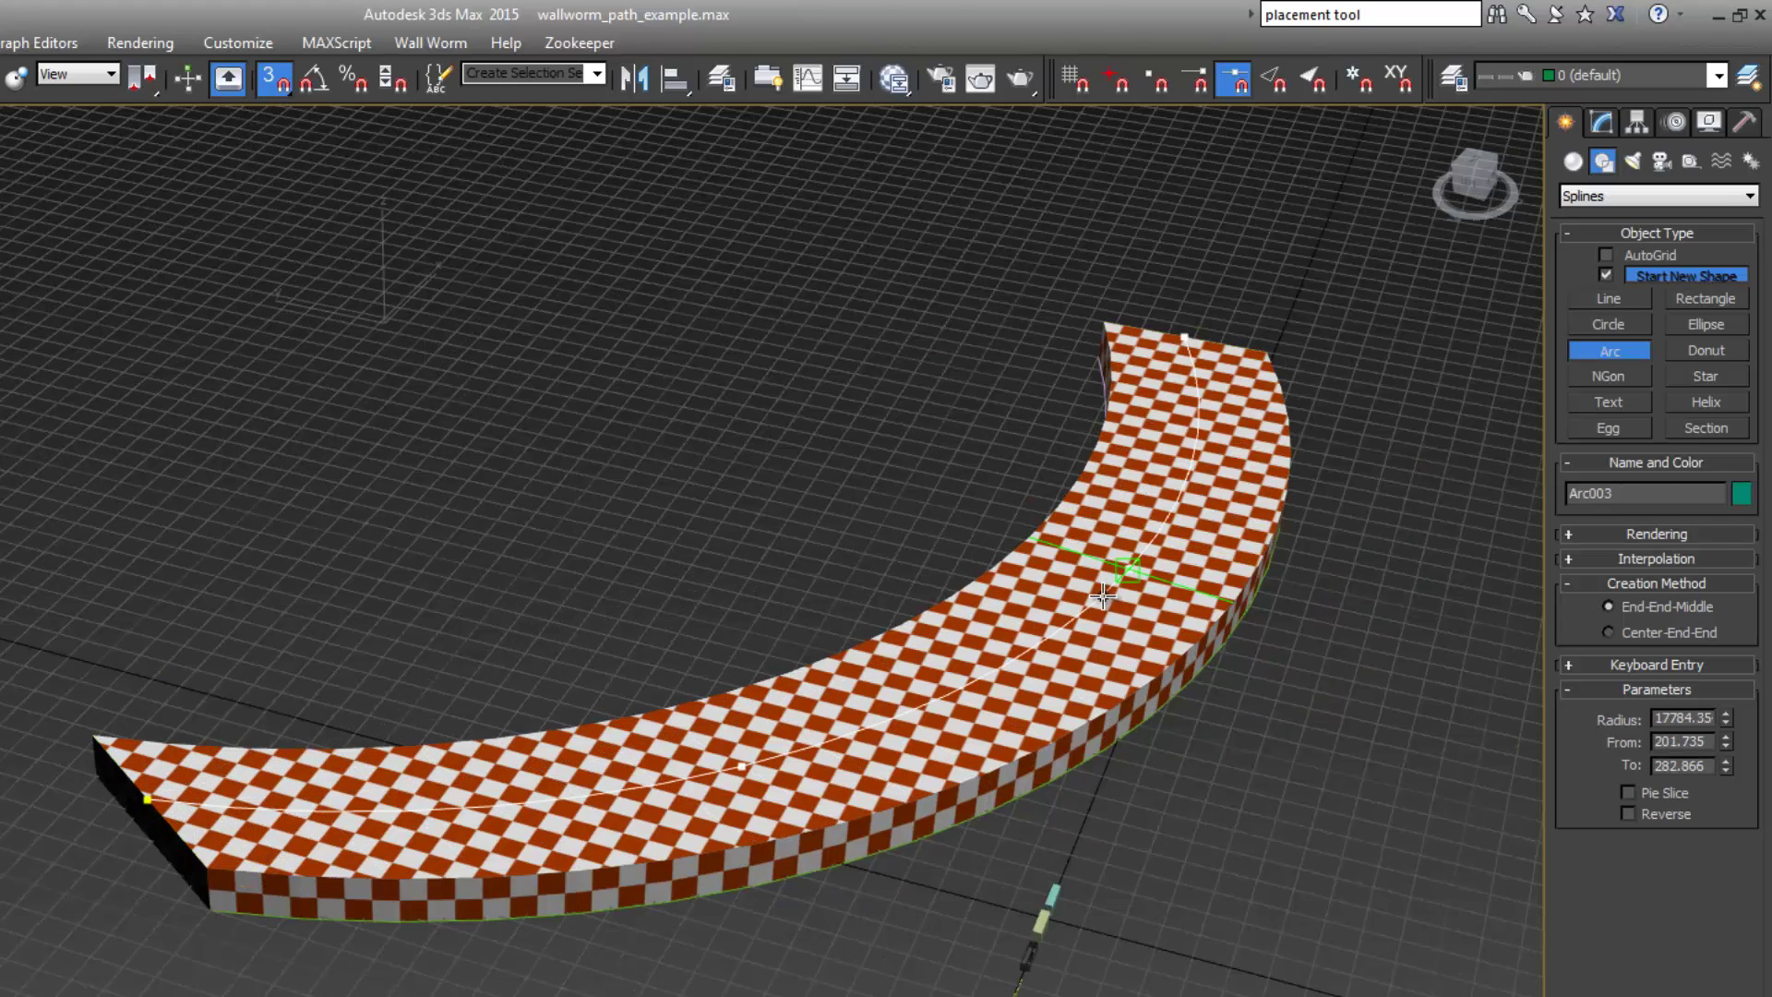
{"action": "left_click", "coordinate": [1052, 635]}
{"action": "right_click", "coordinate": [1053, 635]}
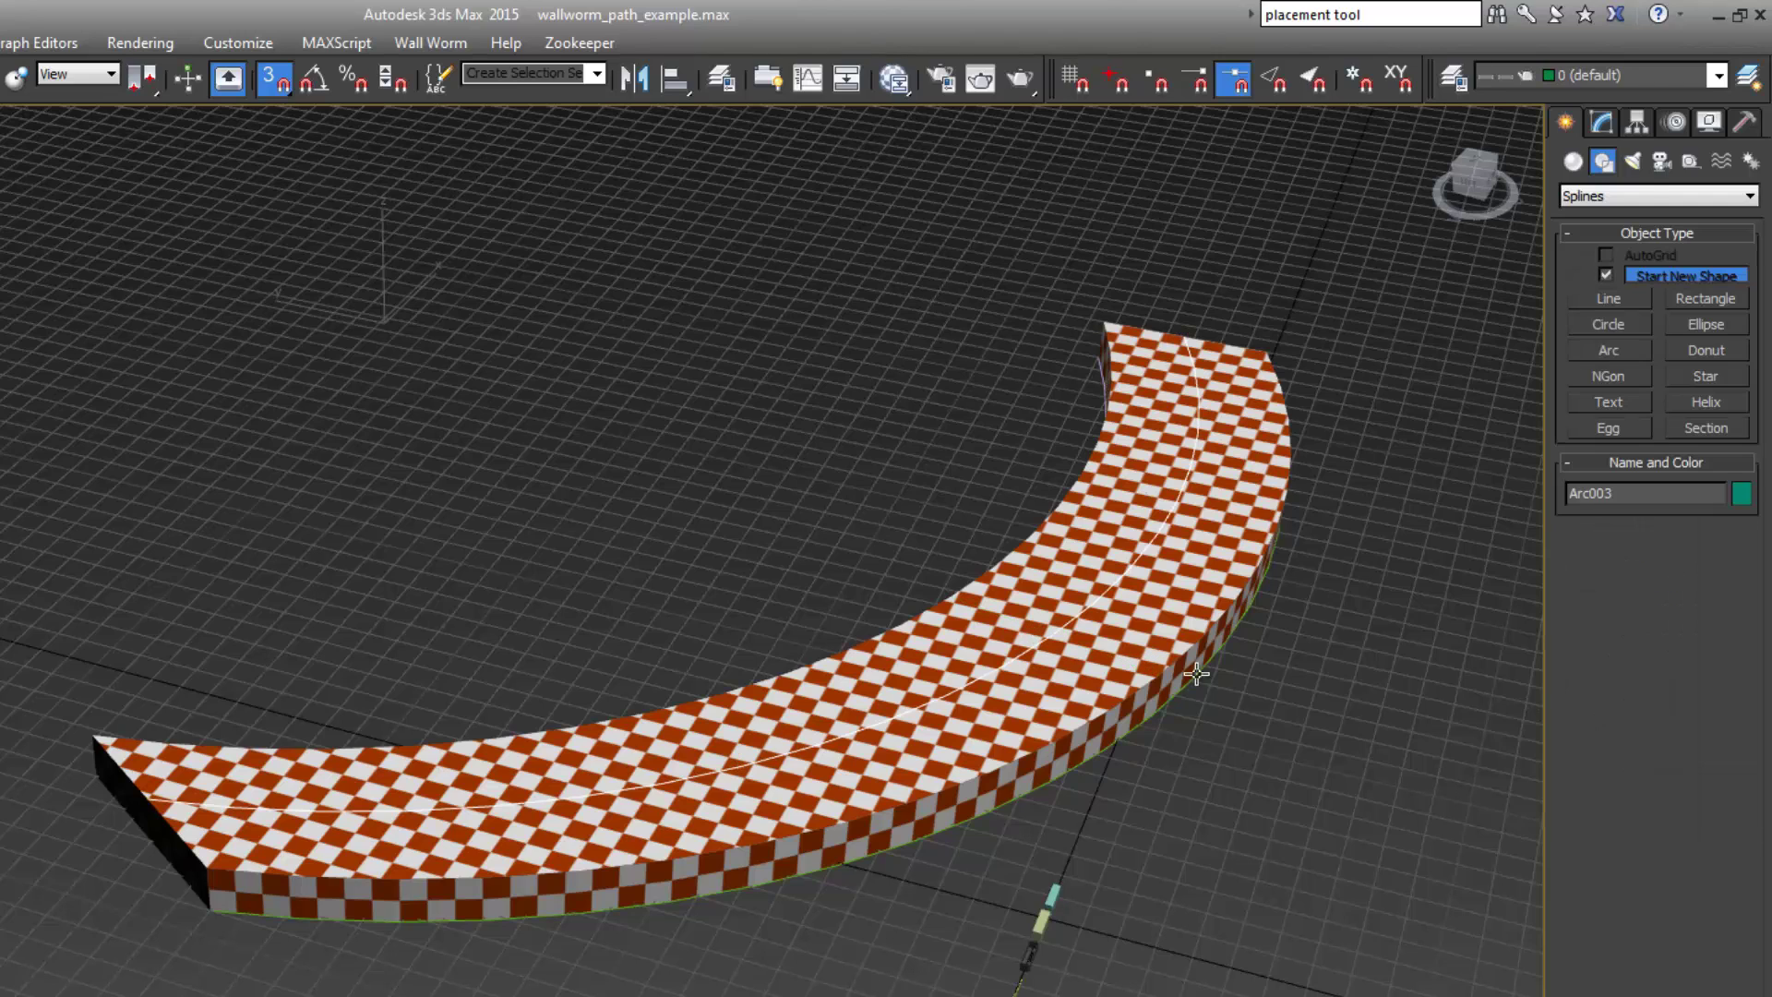
Rename the centre arc as TrainPath.
{"action": "left_click", "coordinate": [1606, 120]}
{"action": "left_click_drag", "start_coordinate": [1634, 157], "coordinate": [1439, 159]}
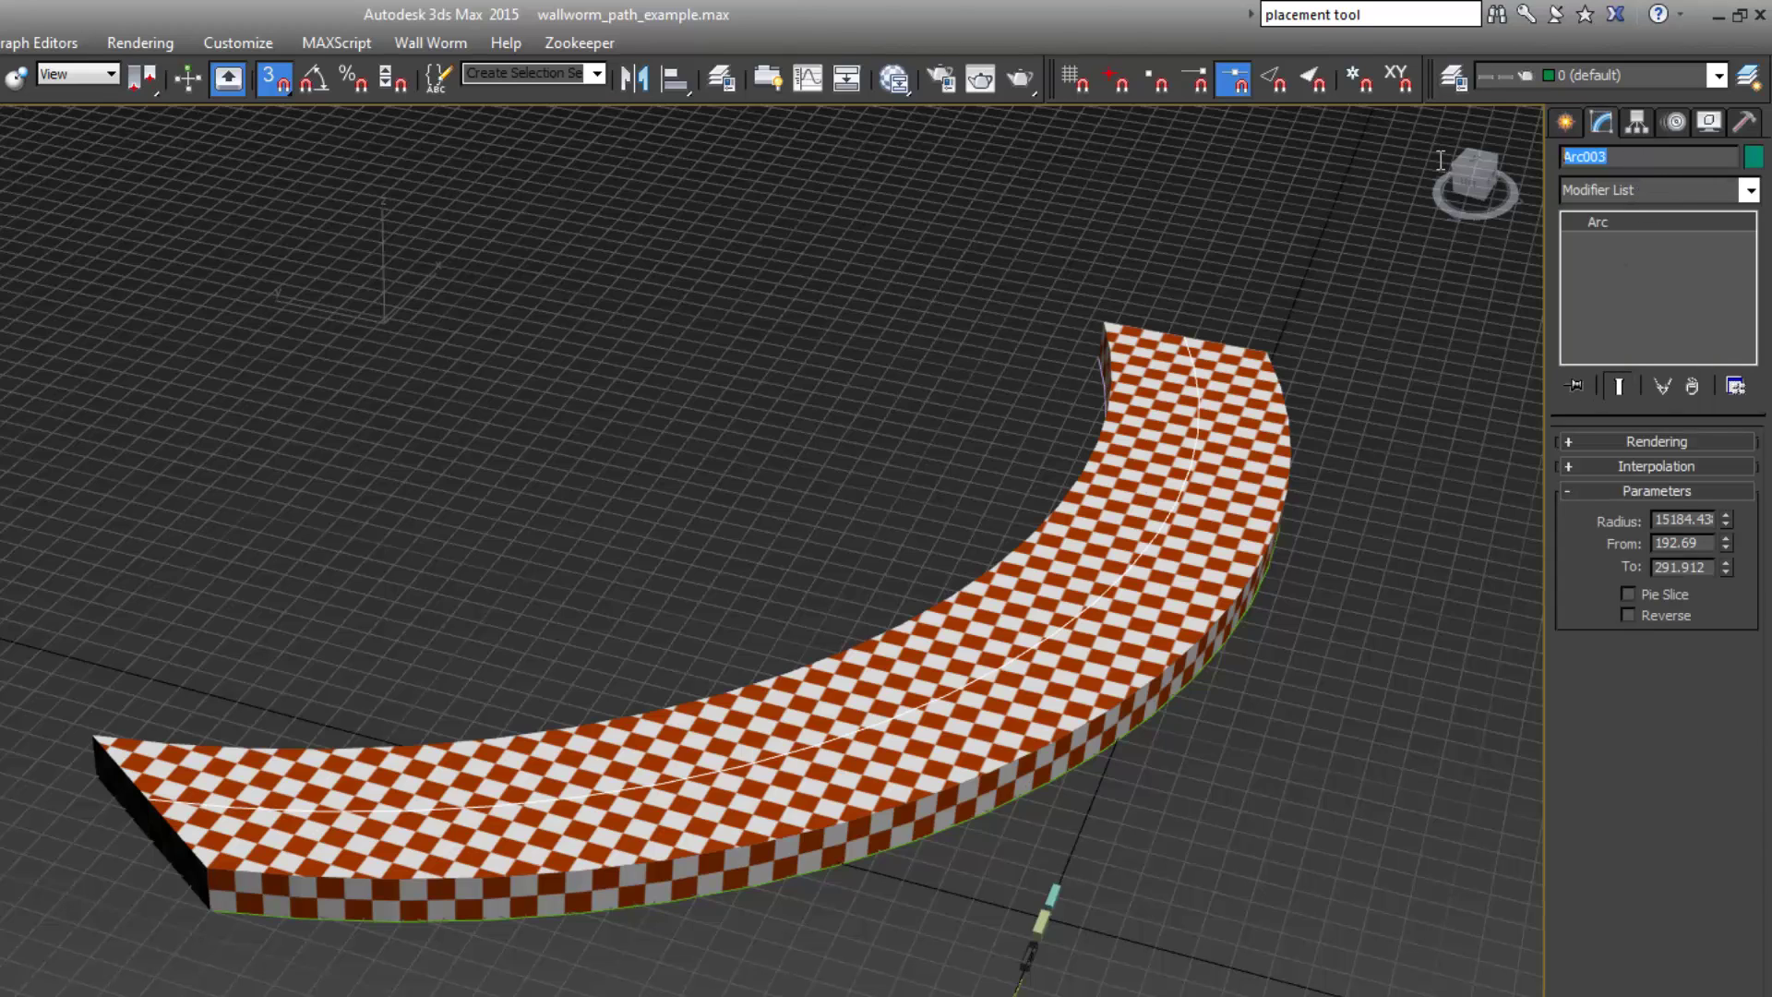
{"action": "type", "text": "TrainPath"}
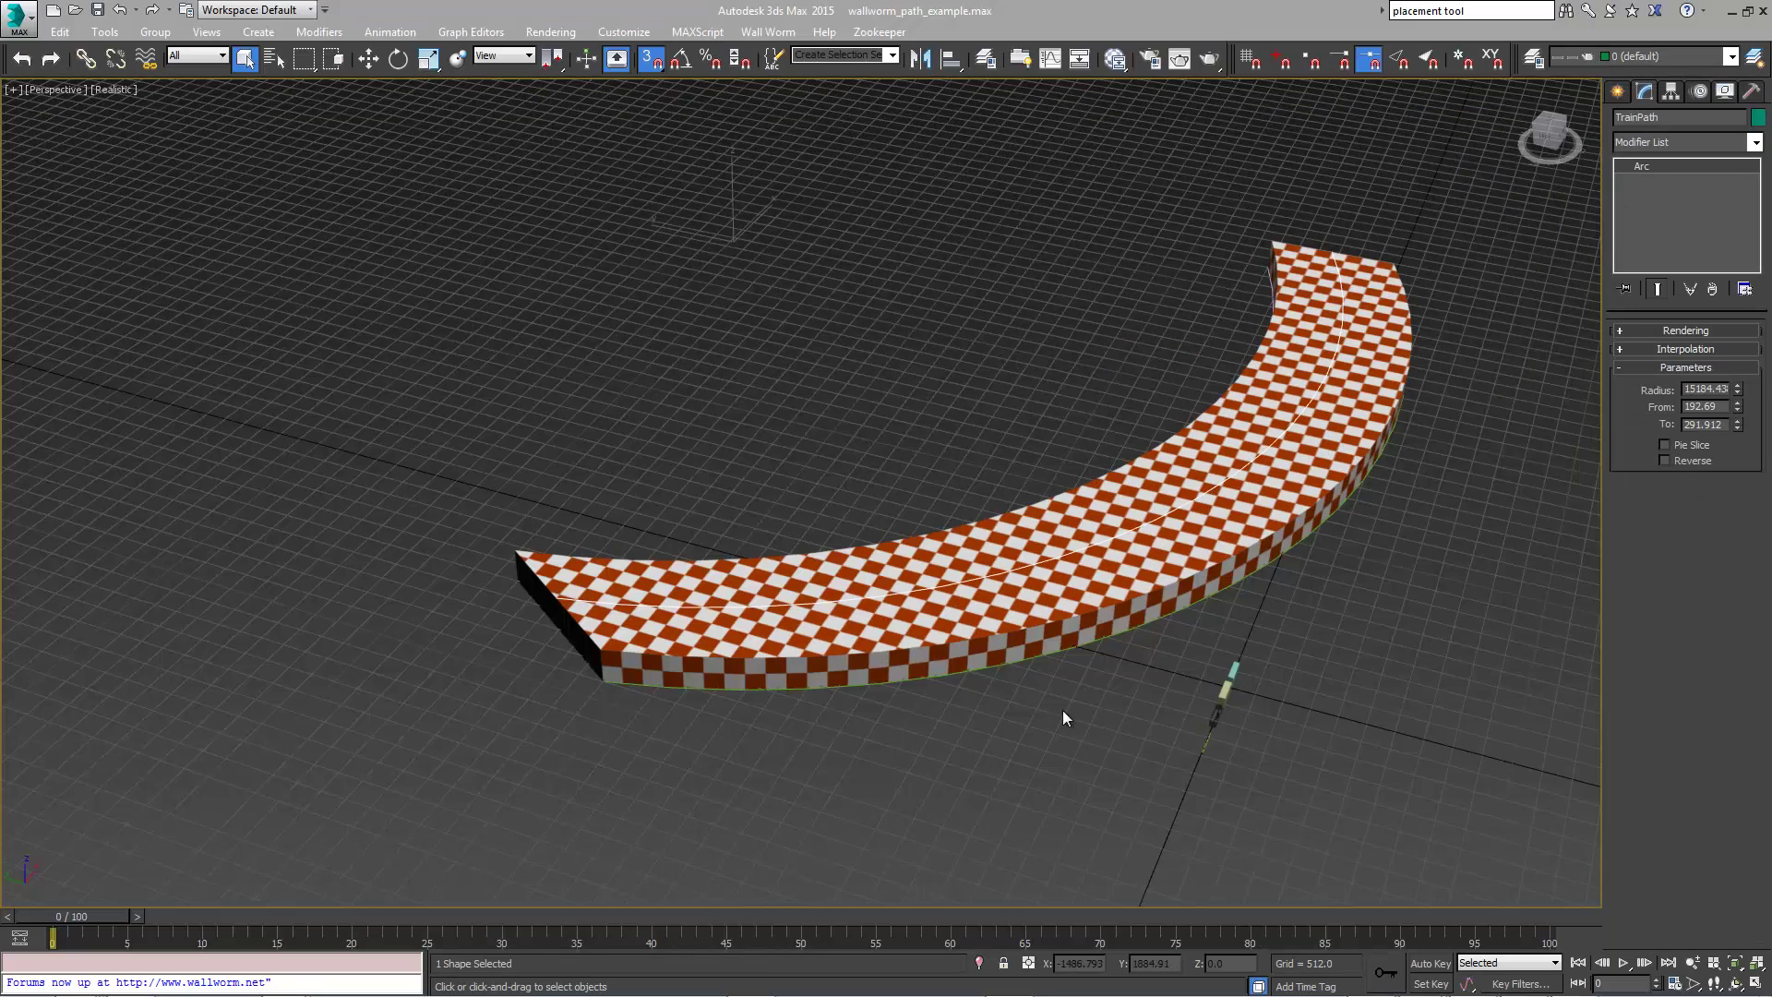
Add a Normalize Spline modifier to TrainPath with a segment length of 512.
{"action": "scroll", "coordinate": [586, 783], "scroll_direction": "up", "scroll_amount": 6}
{"action": "middle_click_drag", "start_coordinate": [885, 586], "coordinate": [665, 378], "text": "alt"}
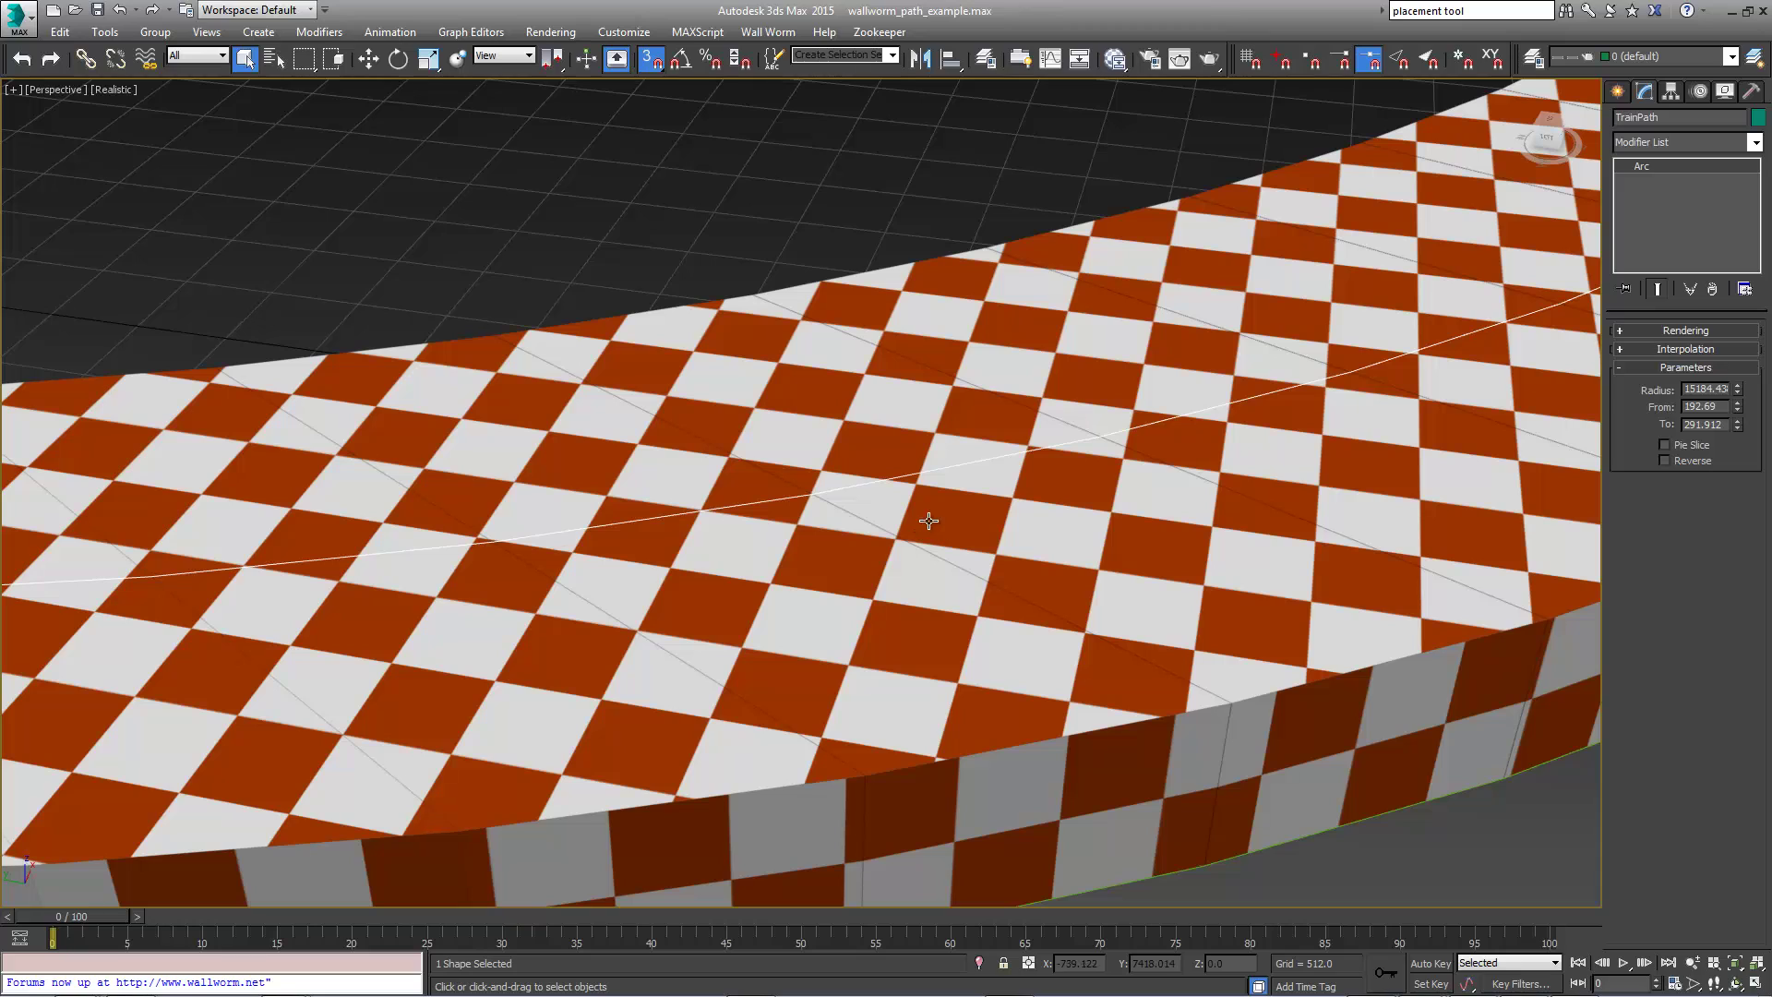
{"action": "left_click", "coordinate": [1755, 142]}
{"action": "left_click_drag", "start_coordinate": [1759, 212], "coordinate": [1760, 409]}
{"action": "left_click", "coordinate": [1681, 604]}
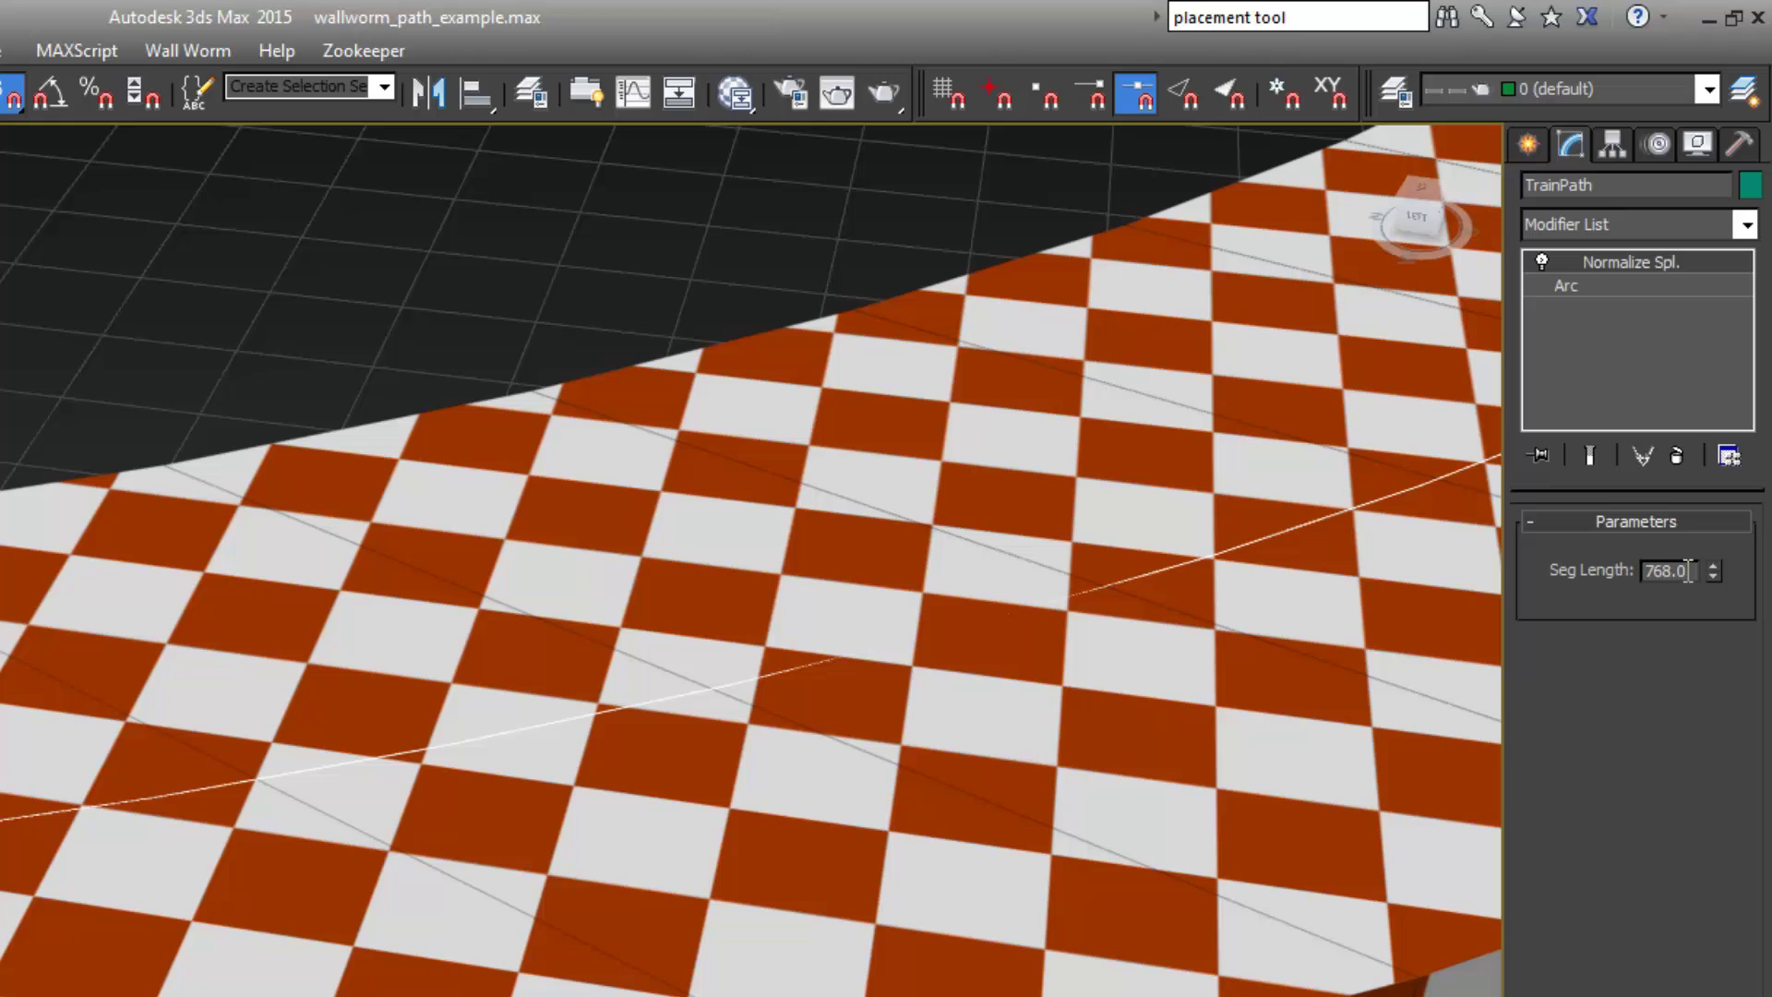
{"action": "left_click_drag", "start_coordinate": [1689, 570], "coordinate": [1635, 570]}
{"action": "type", "text": "512"}
{"action": "key", "text": "Return"}
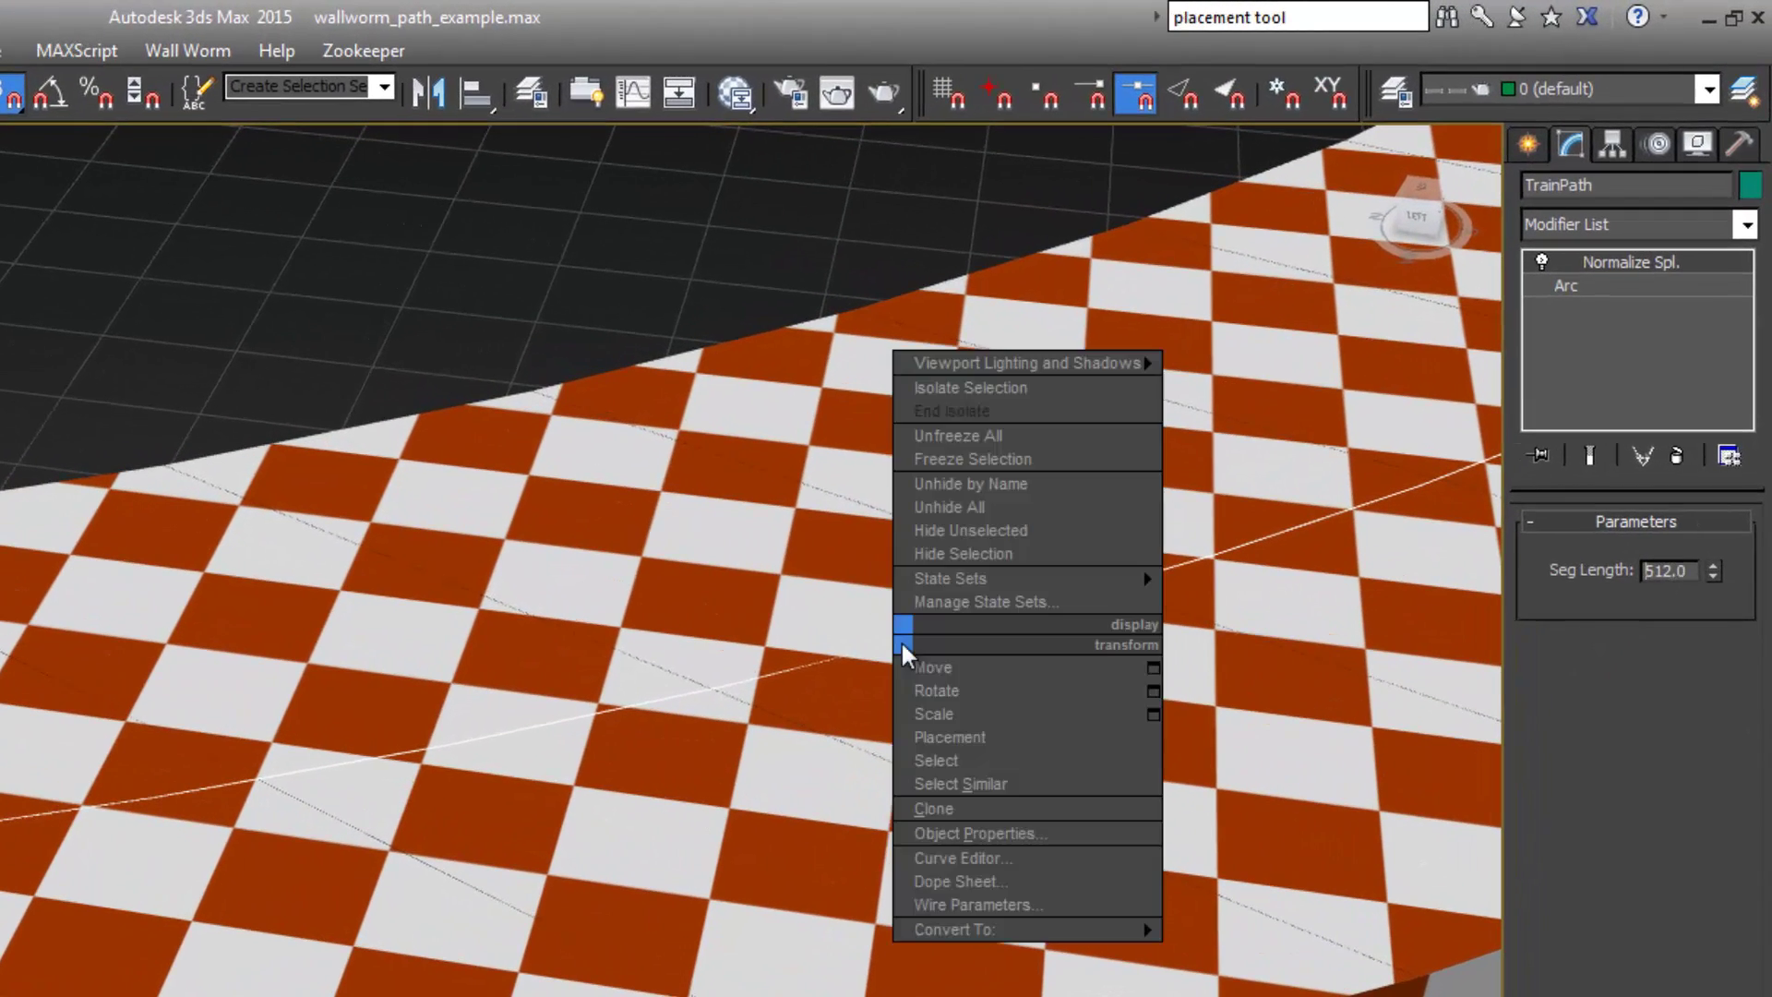
Convert TrainPath to an editable spline.
{"action": "right_click", "coordinate": [895, 635]}
{"action": "mouse_move", "coordinate": [947, 925]}
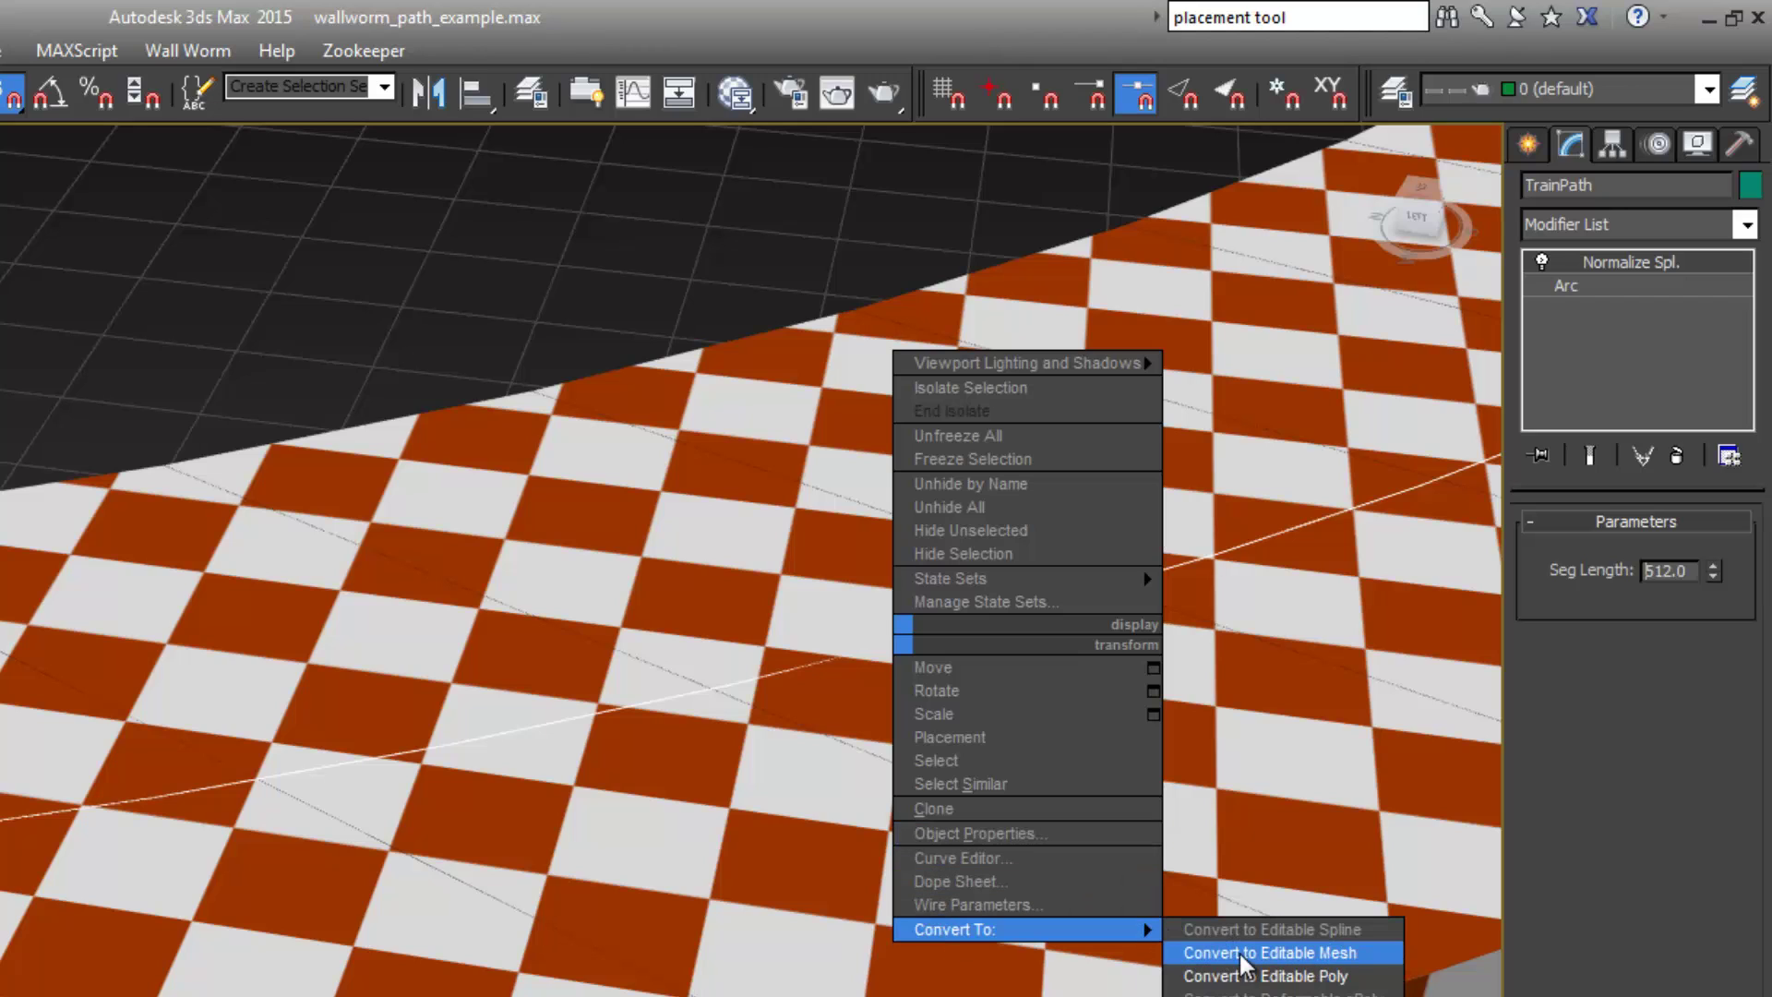
{"action": "left_click", "coordinate": [1248, 930]}
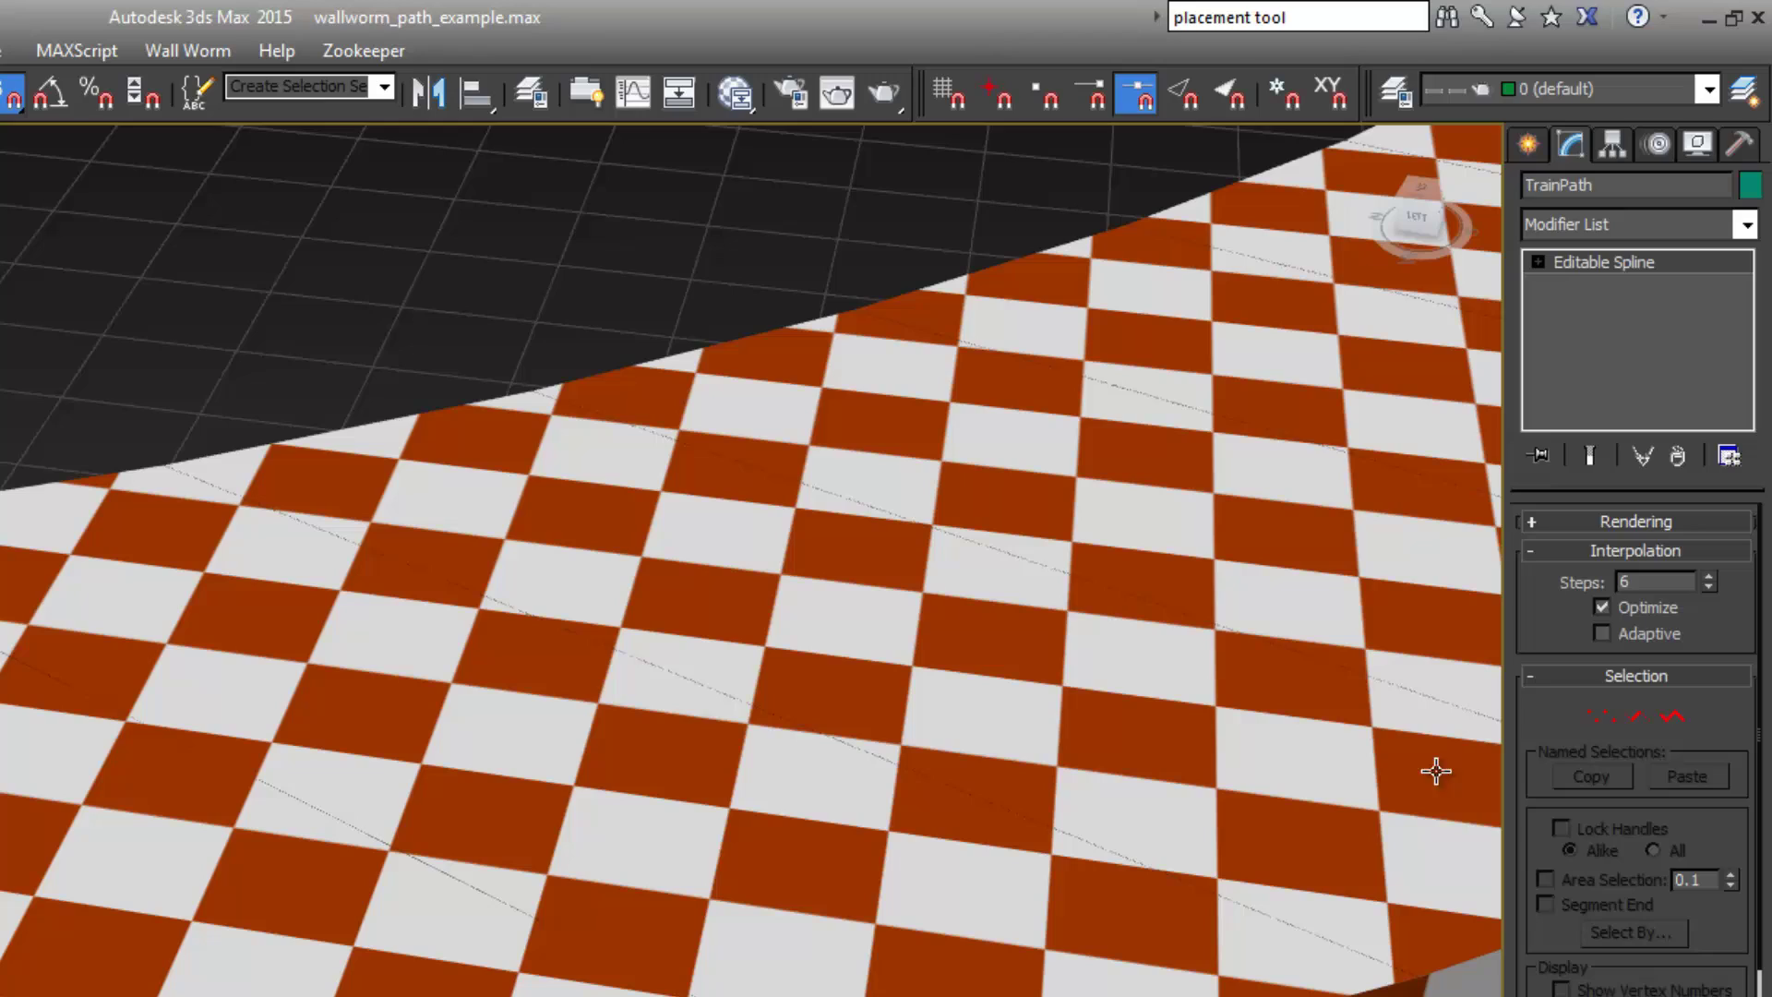
Enter vertex editing on TrainPath and isolate the spline in the viewport.
{"action": "left_click", "coordinate": [1602, 717]}
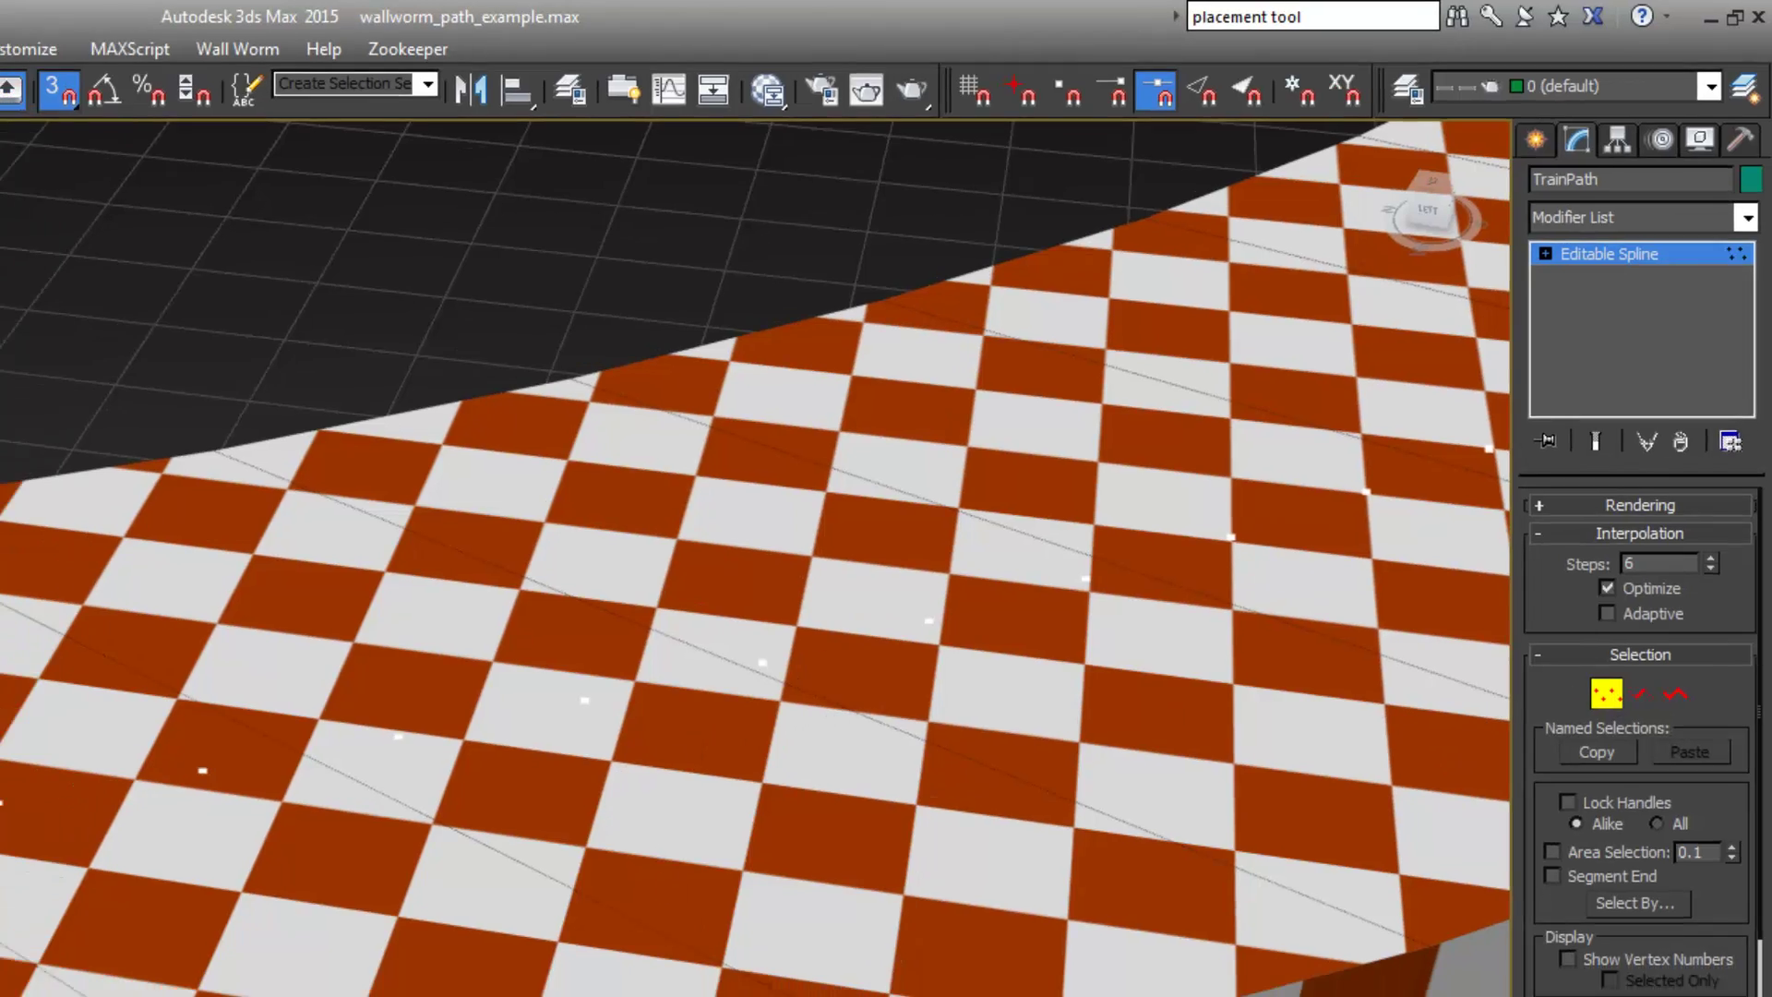
{"action": "key", "text": "alt+q"}
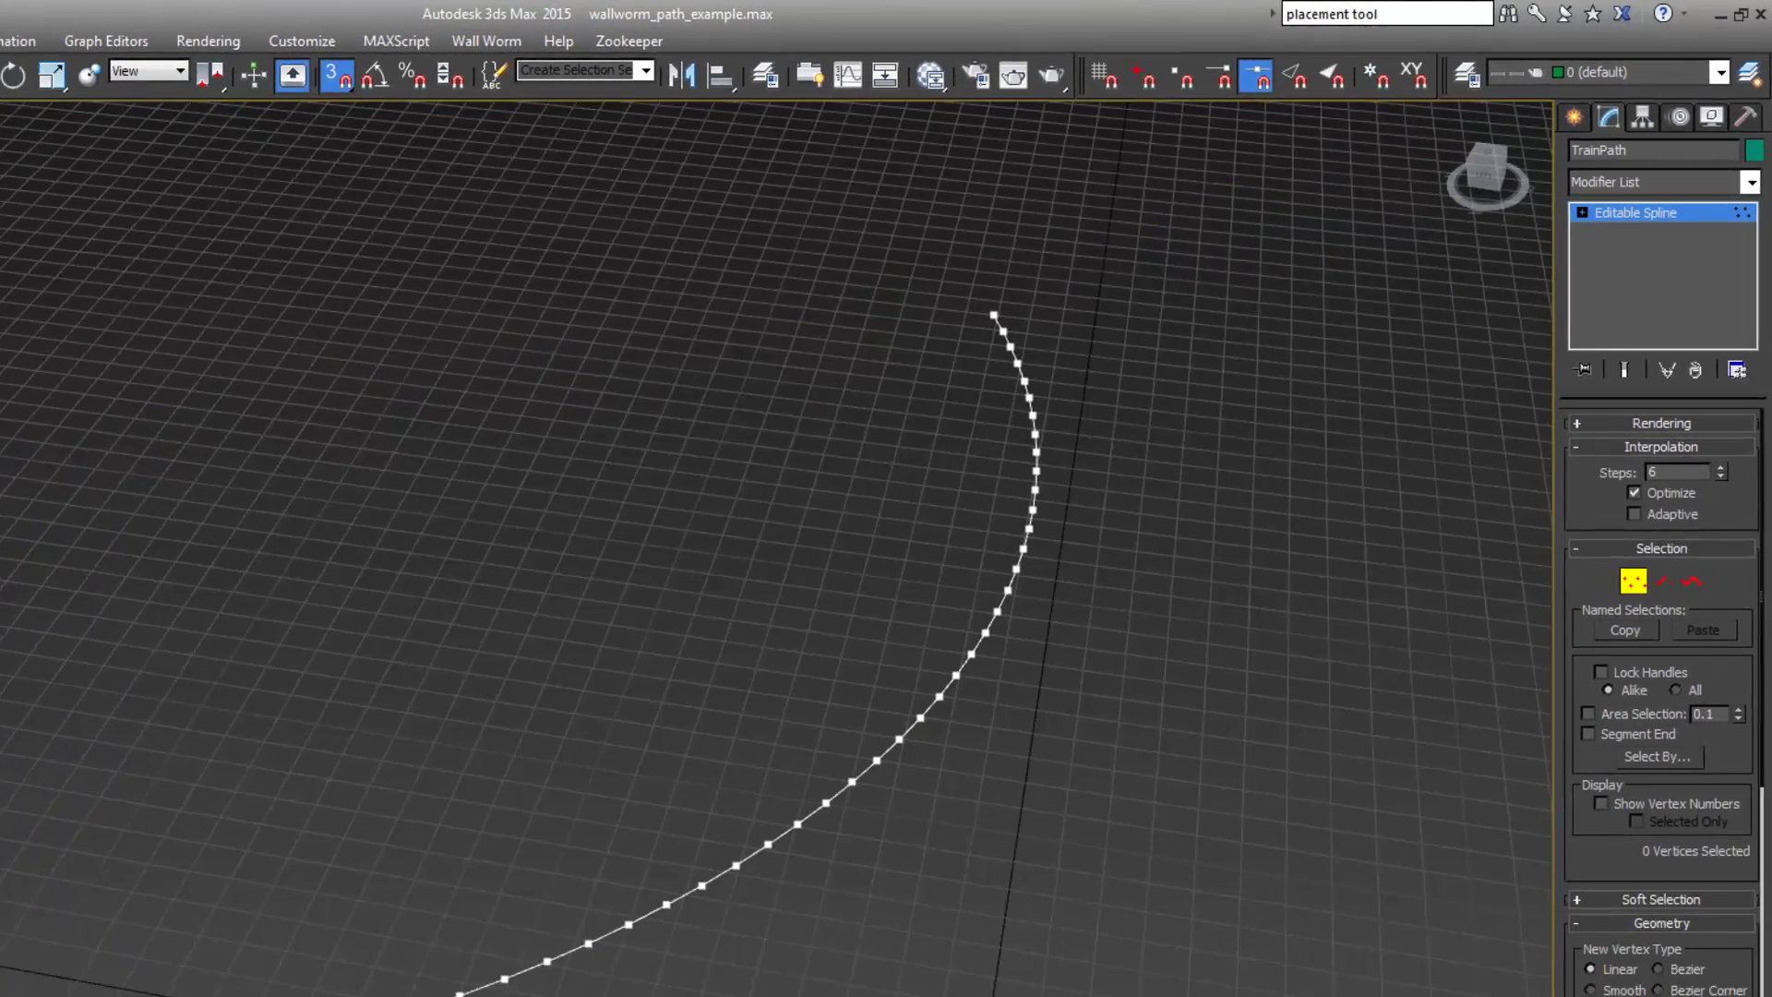
{"action": "middle_click_drag", "start_coordinate": [830, 830], "coordinate": [798, 757], "text": "alt"}
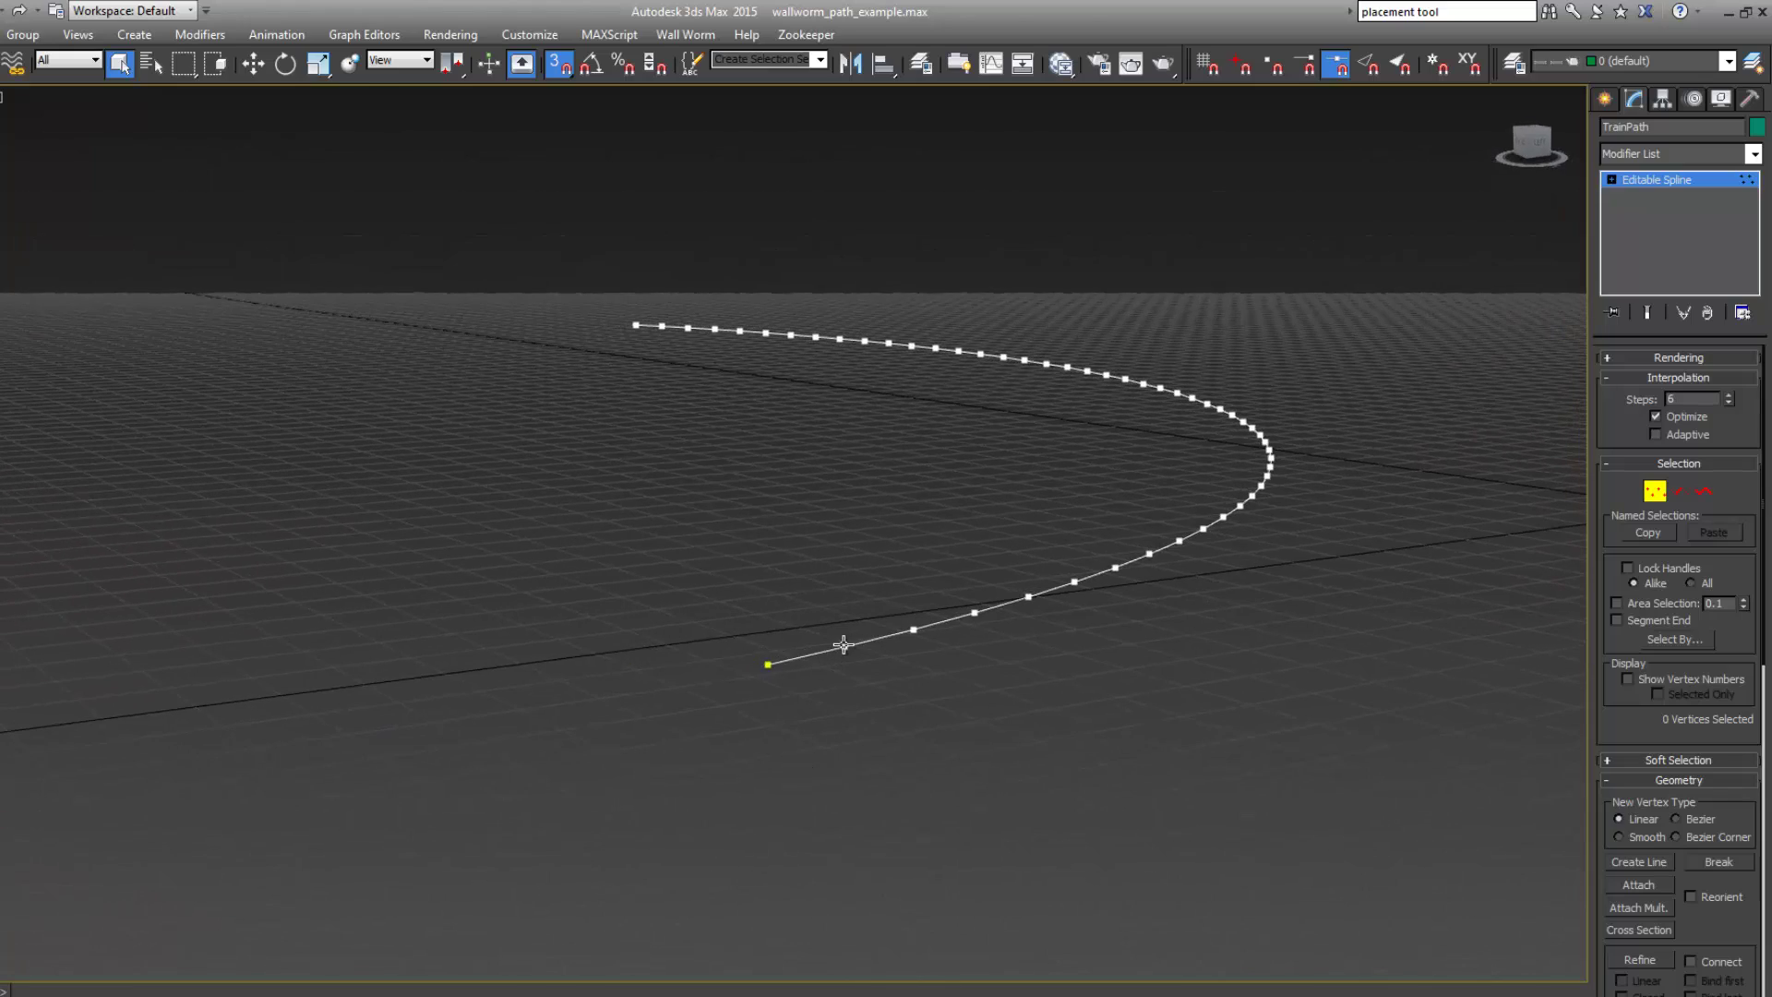
Examine the end vertex of TrainPath for coinciding vertices and leave vertex editing.
{"action": "mouse_move", "coordinate": [1111, 565]}
{"action": "middle_mouse_down", "text": "alt"}
{"action": "mouse_move", "coordinate": [1089, 564]}
{"action": "mouse_move", "coordinate": [1093, 587]}
{"action": "middle_mouse_up", "text": "alt"}
{"action": "middle_click_drag", "start_coordinate": [1005, 237], "coordinate": [1094, 661]}
{"action": "scroll", "coordinate": [925, 603], "scroll_direction": "up", "scroll_amount": 8}
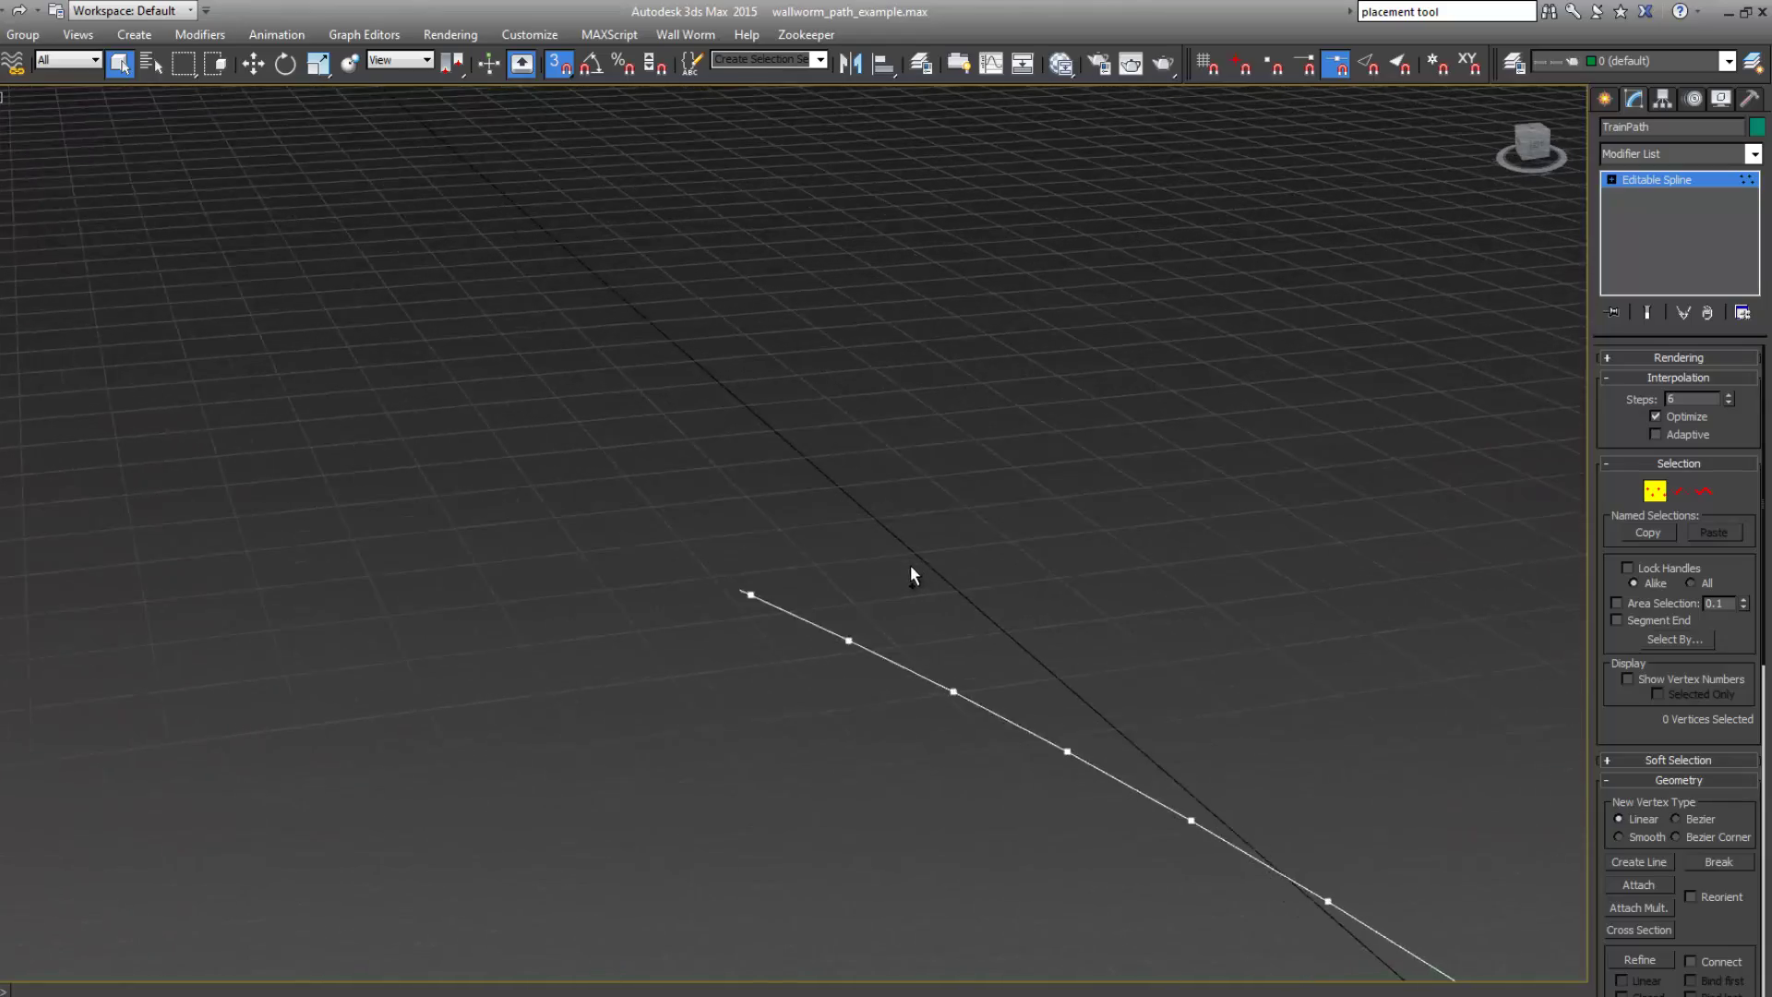
{"action": "scroll", "coordinate": [908, 557], "scroll_direction": "down", "scroll_amount": 2}
{"action": "left_click", "coordinate": [665, 577]}
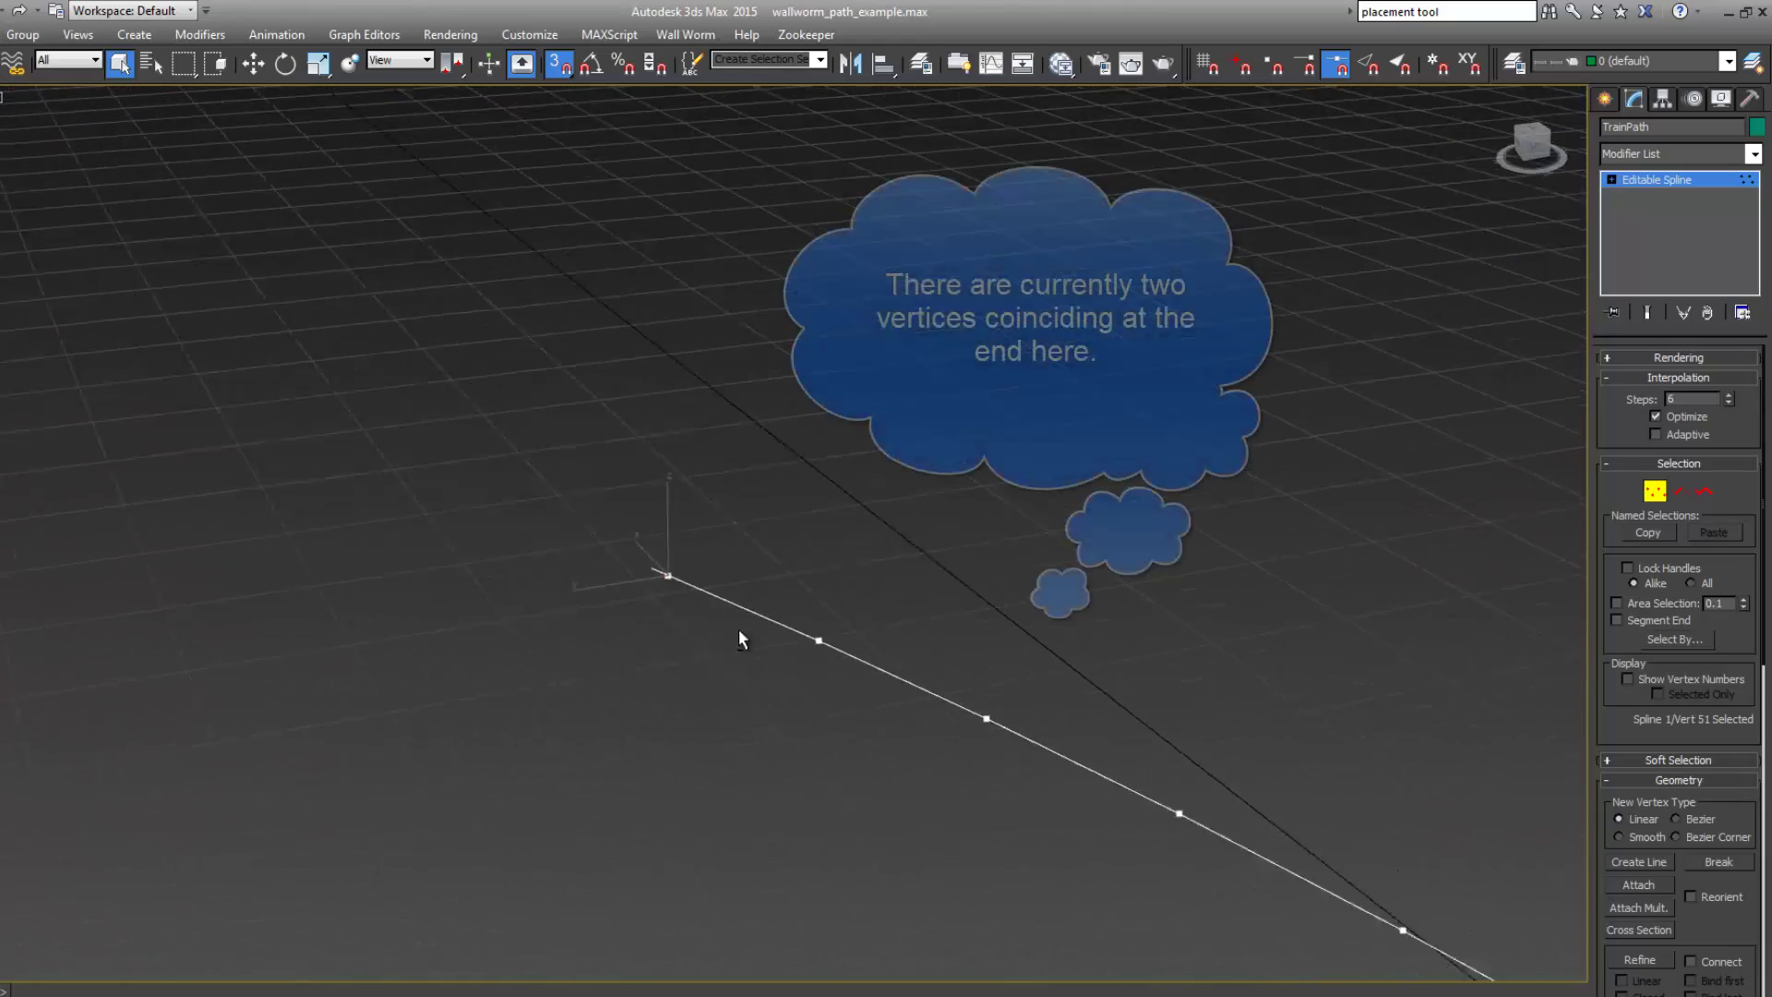
{"action": "middle_click_drag", "start_coordinate": [739, 634], "coordinate": [780, 656], "text": "alt"}
{"action": "middle_click_drag", "start_coordinate": [891, 650], "coordinate": [685, 639], "text": "alt"}
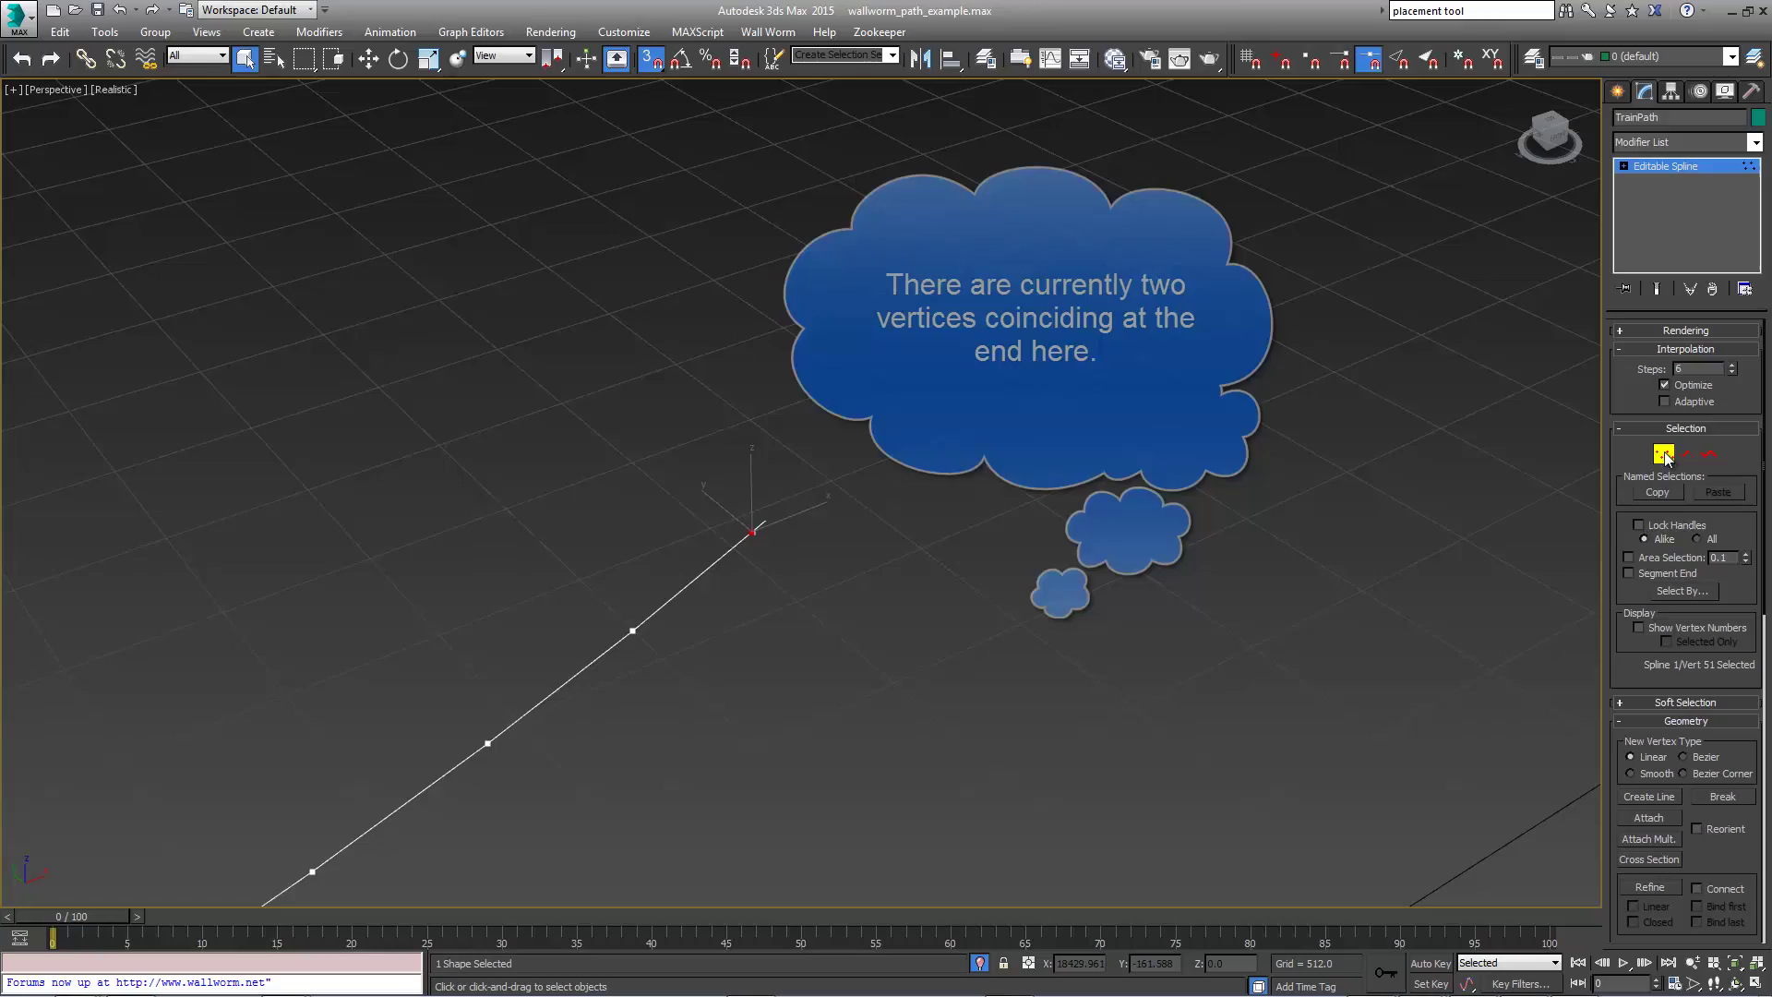
{"action": "left_click", "coordinate": [1654, 491]}
{"action": "scroll", "coordinate": [589, 842], "scroll_direction": "down", "scroll_amount": 5}
{"action": "middle_click_drag", "start_coordinate": [680, 780], "coordinate": [1010, 622], "text": "alt"}
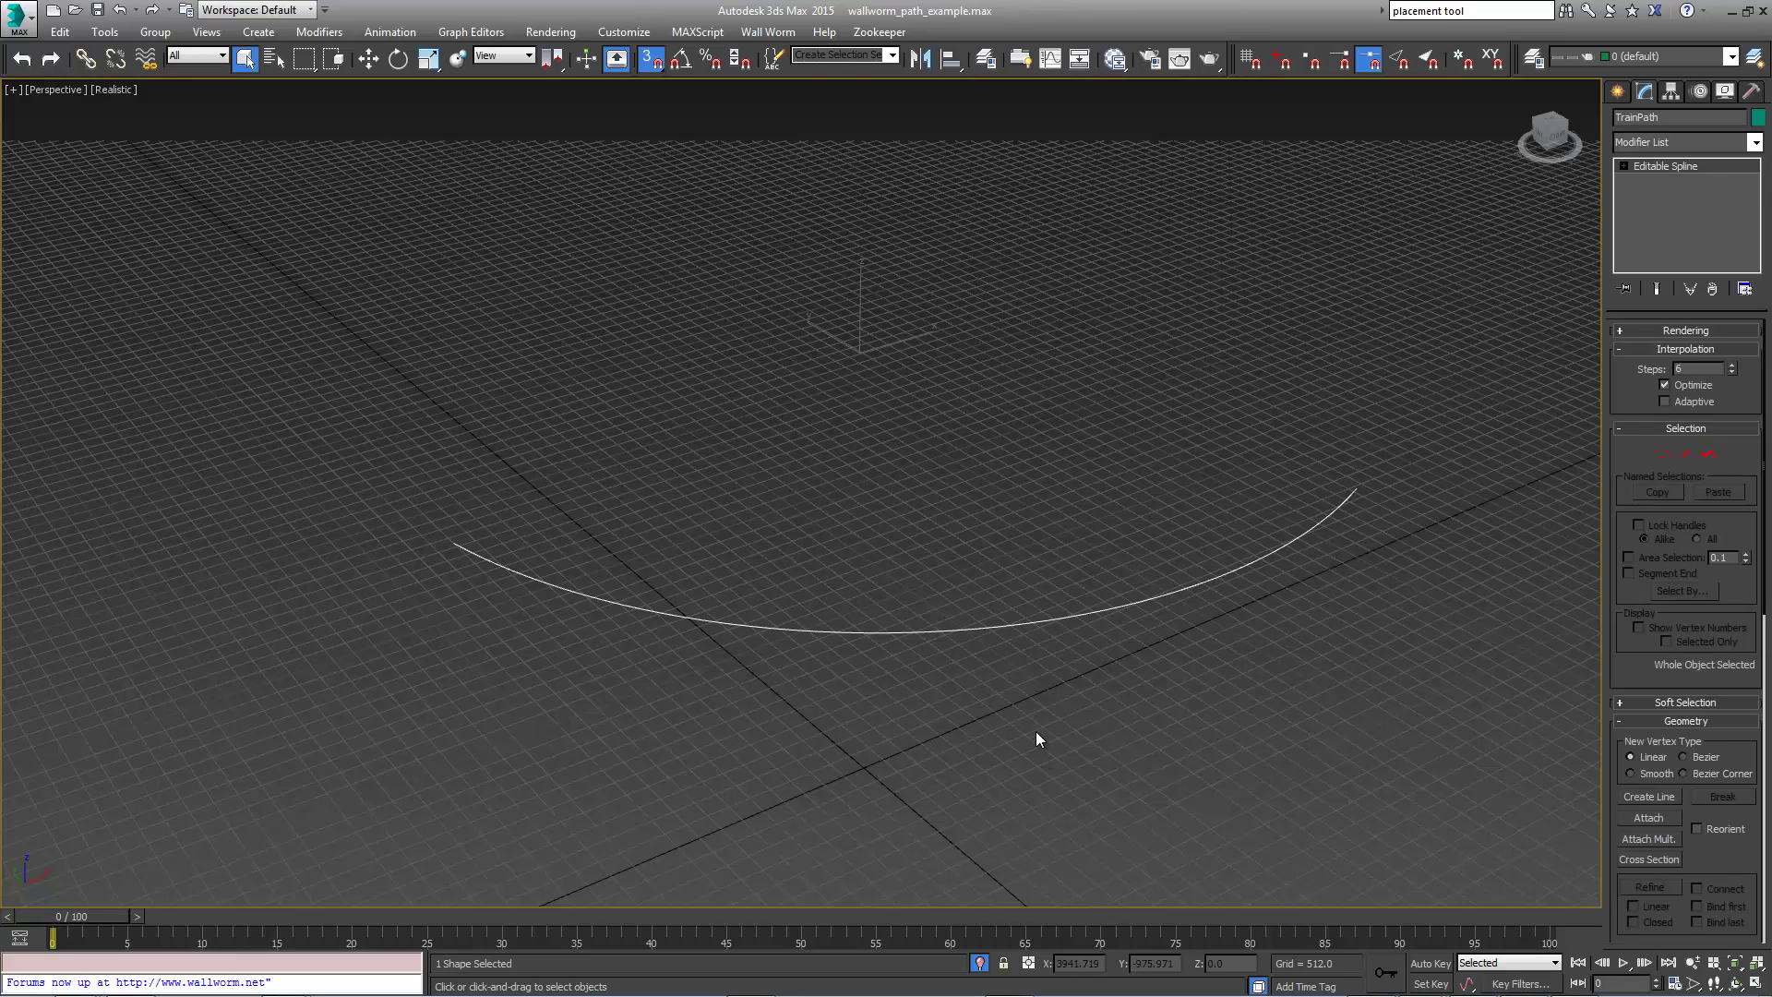
Open the Wall Worm Anvil level design tools at the miscellaneous functions and display TrainPath's vertices.
{"action": "left_click", "coordinate": [768, 31]}
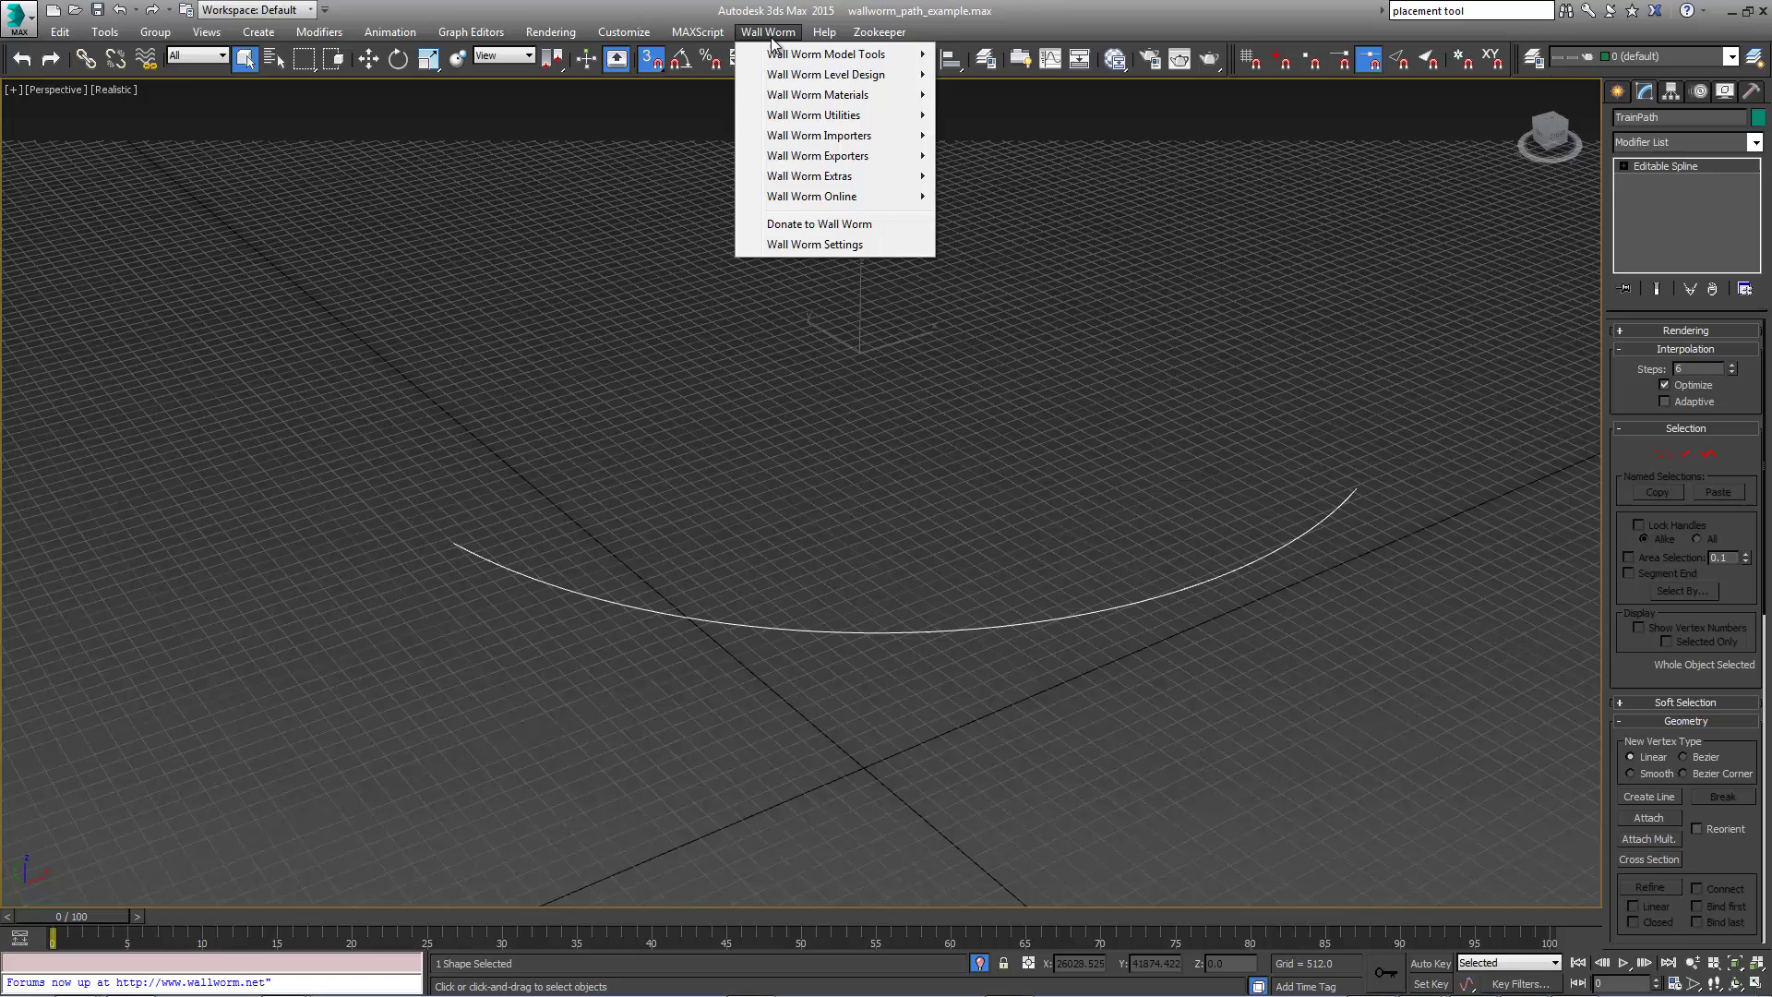
{"action": "mouse_move", "coordinate": [806, 75]}
{"action": "left_click", "coordinate": [1067, 74]}
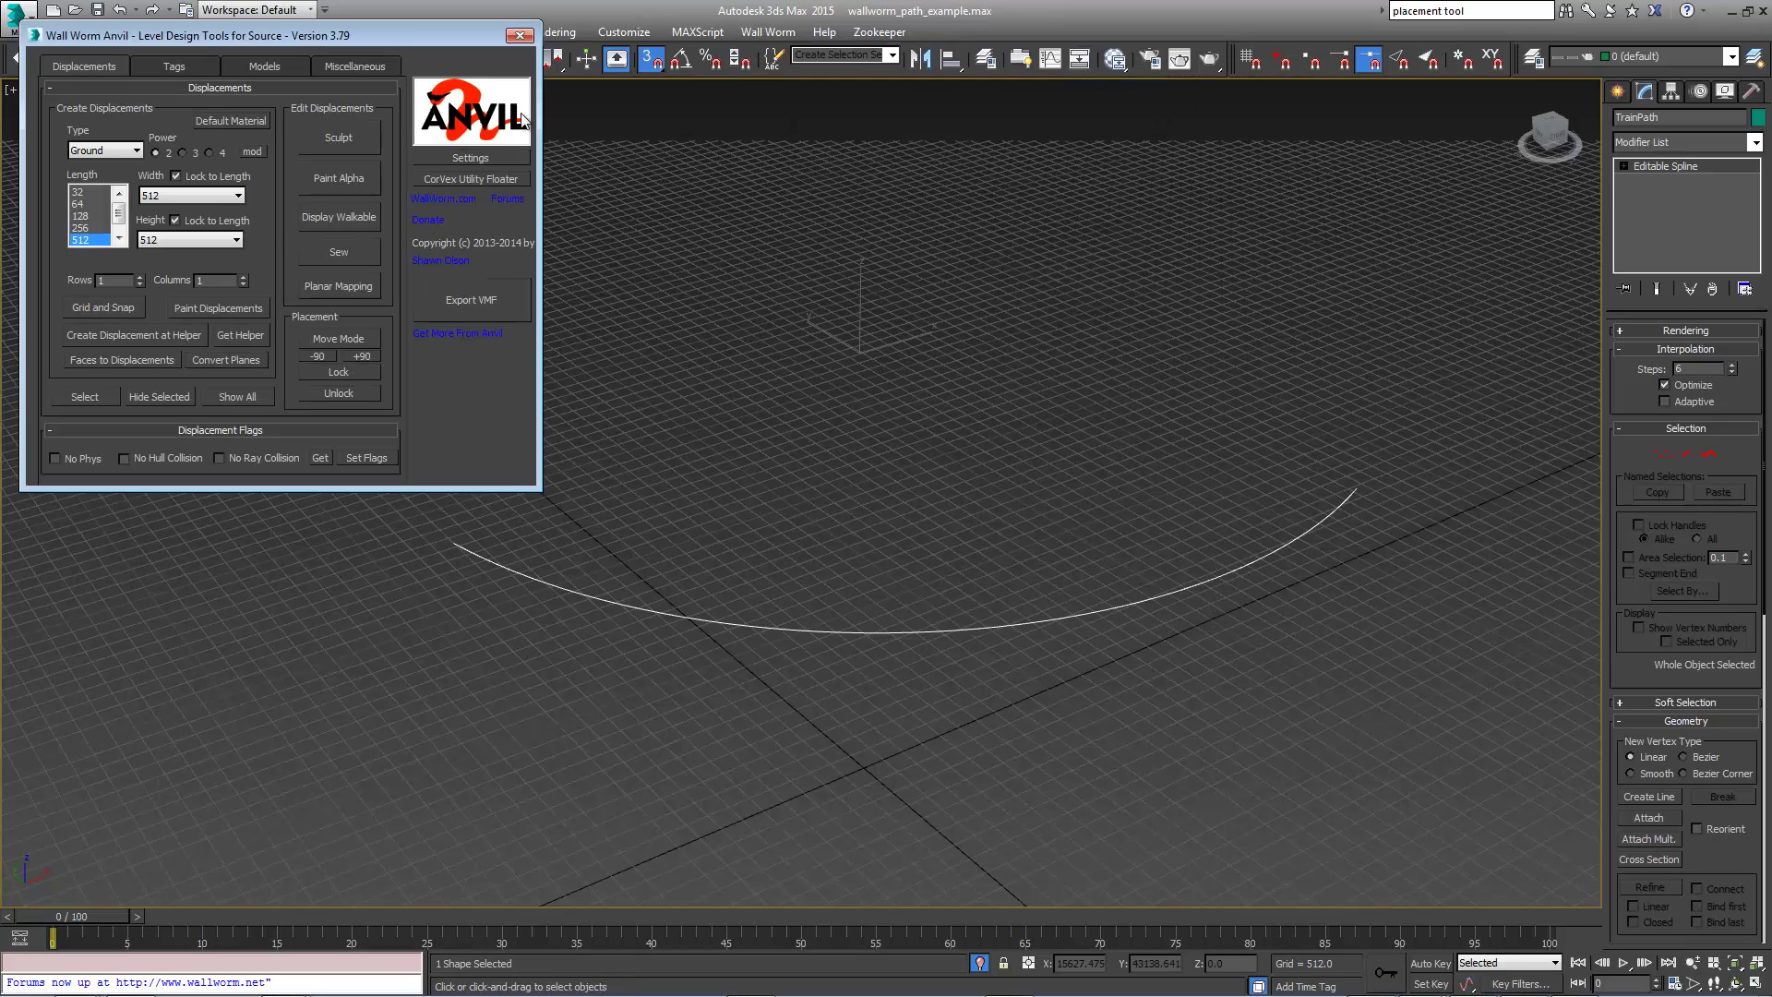
{"action": "left_click", "coordinate": [348, 64]}
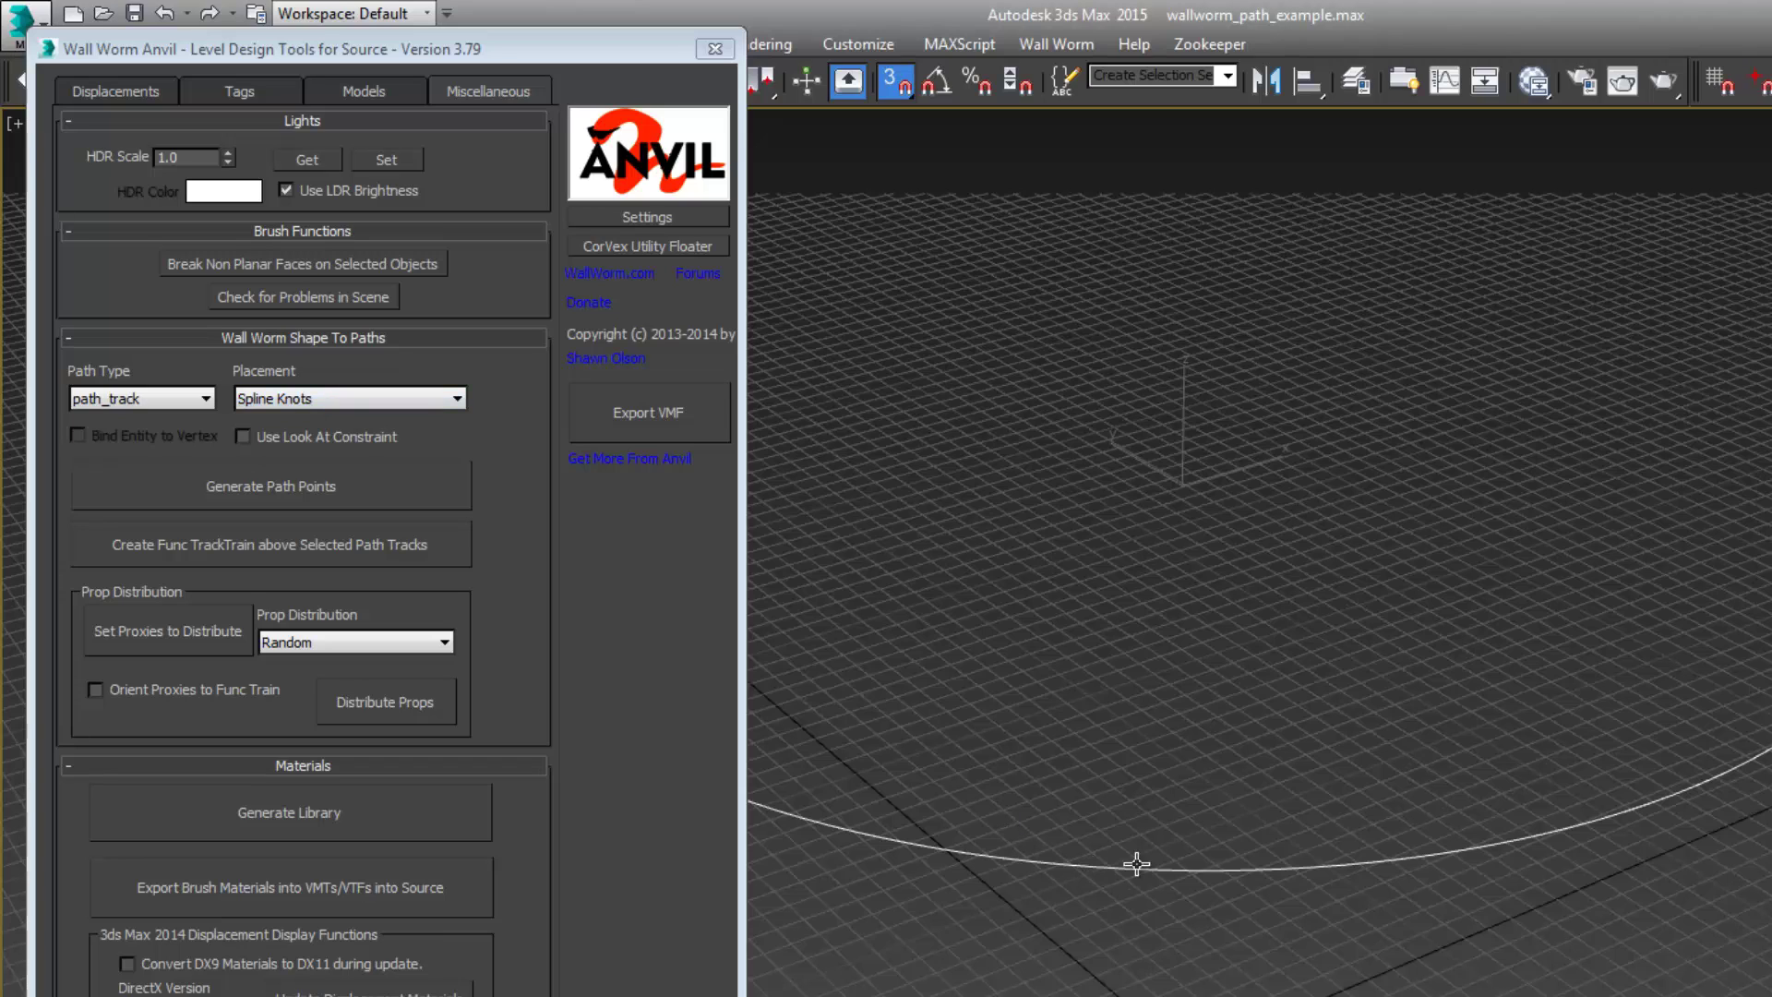
{"action": "key", "text": "1"}
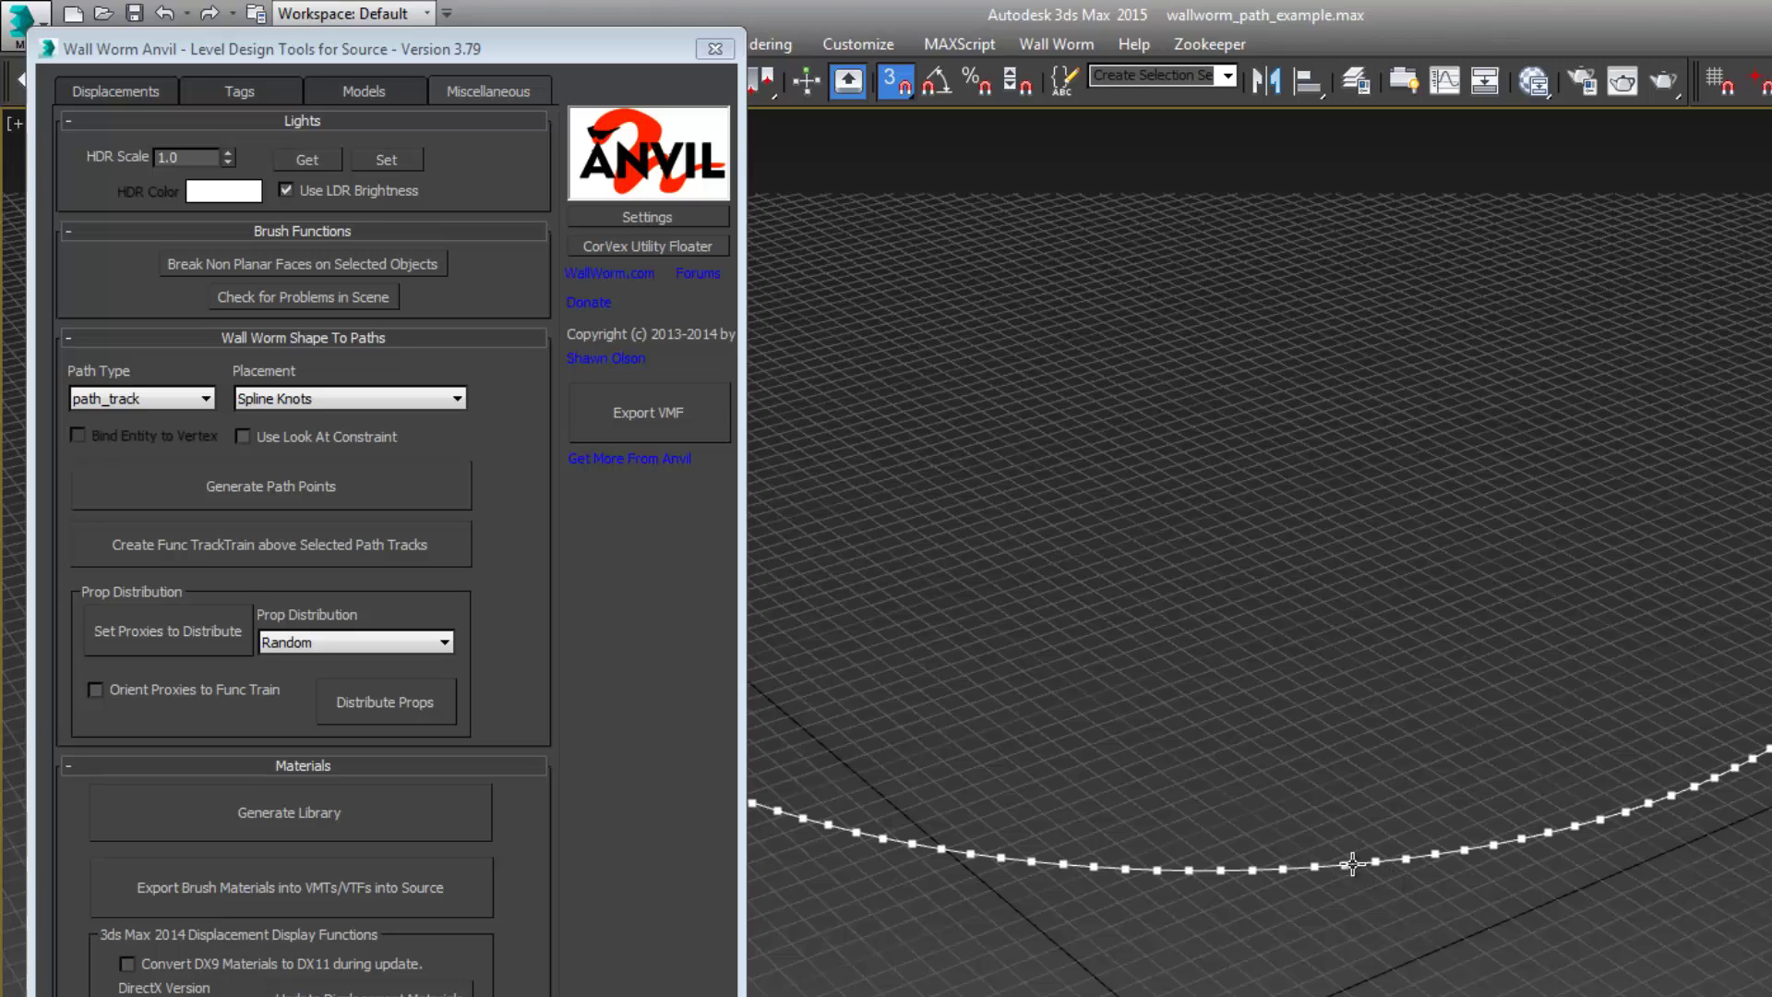
Generate path_track points from TrainPath with Spline Knots placement and the Look At Constraint enabled.
{"action": "left_click", "coordinate": [317, 398]}
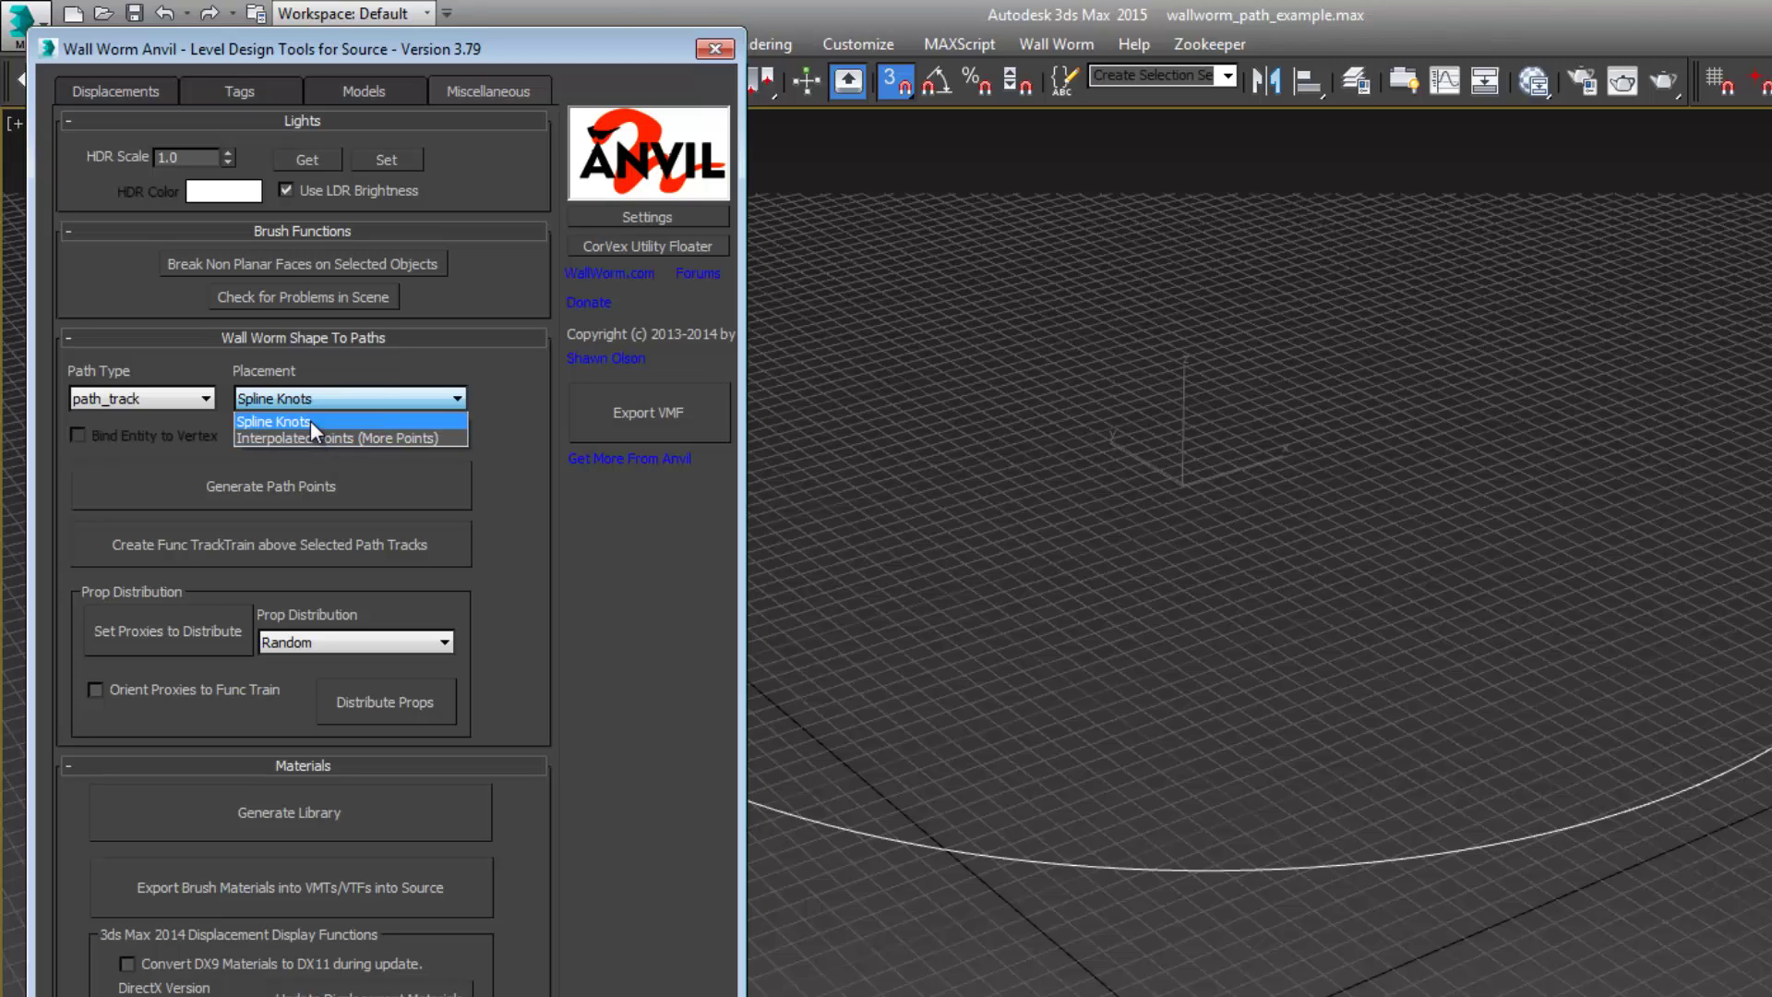
{"action": "left_click", "coordinate": [369, 369]}
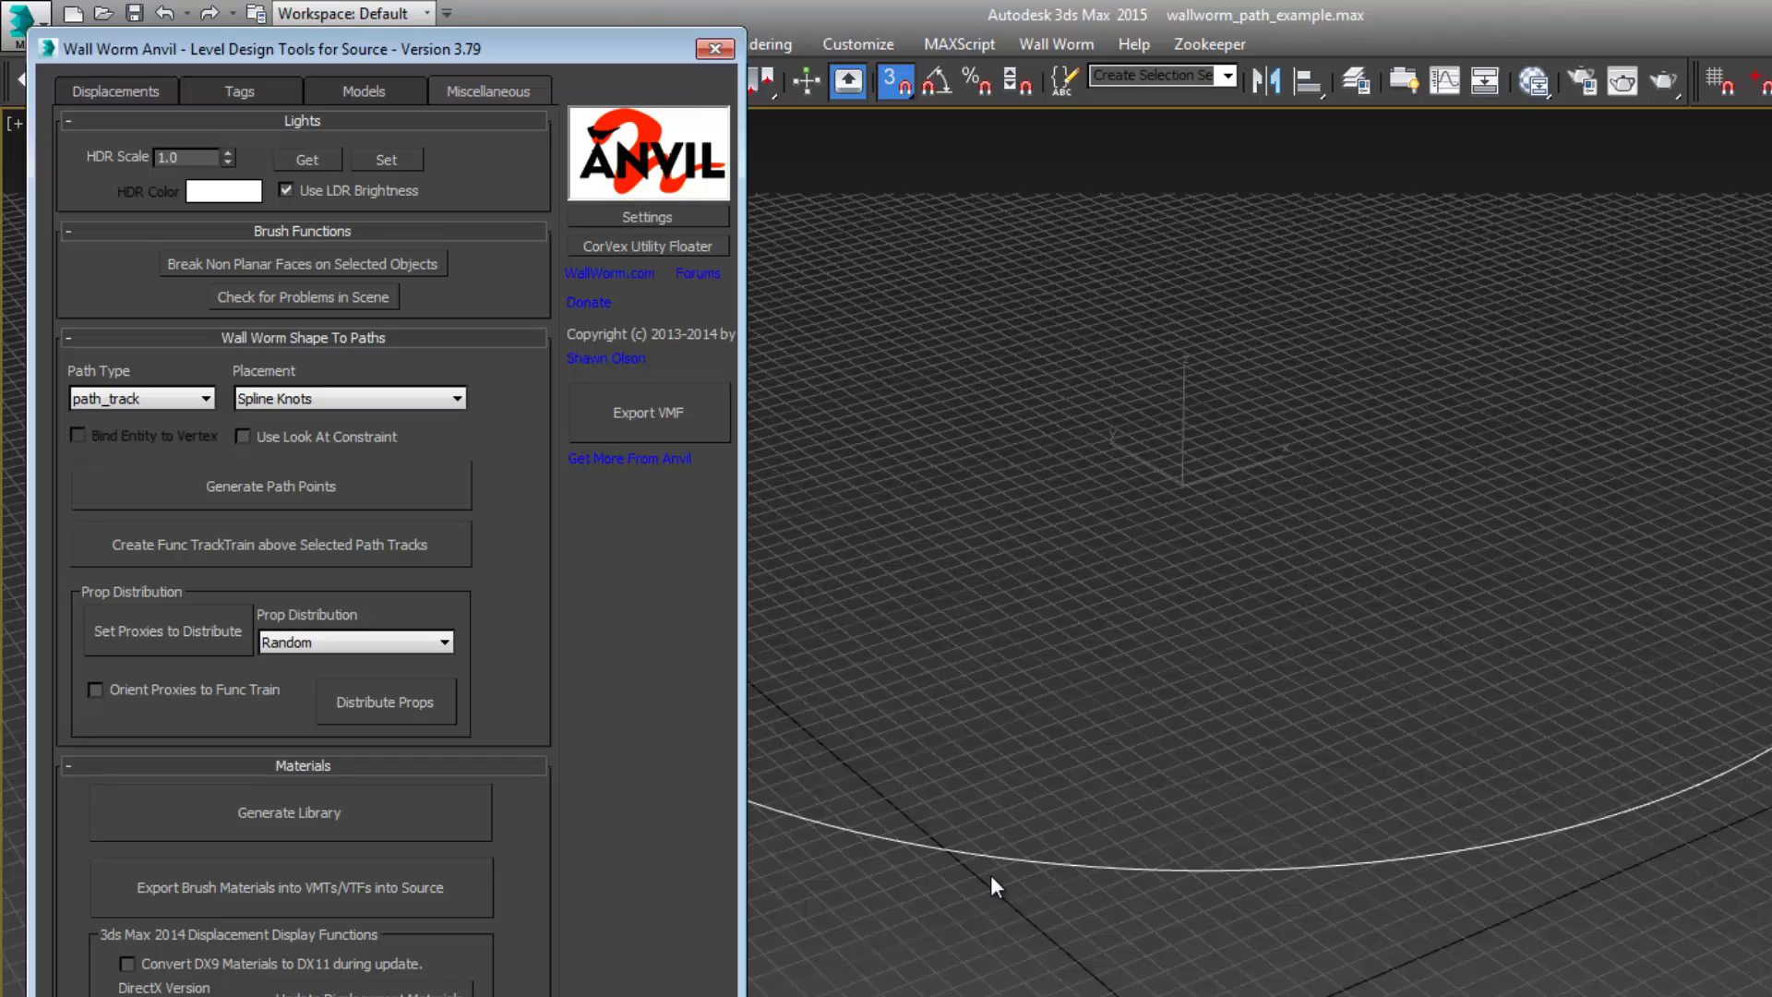
{"action": "left_click", "coordinate": [245, 437]}
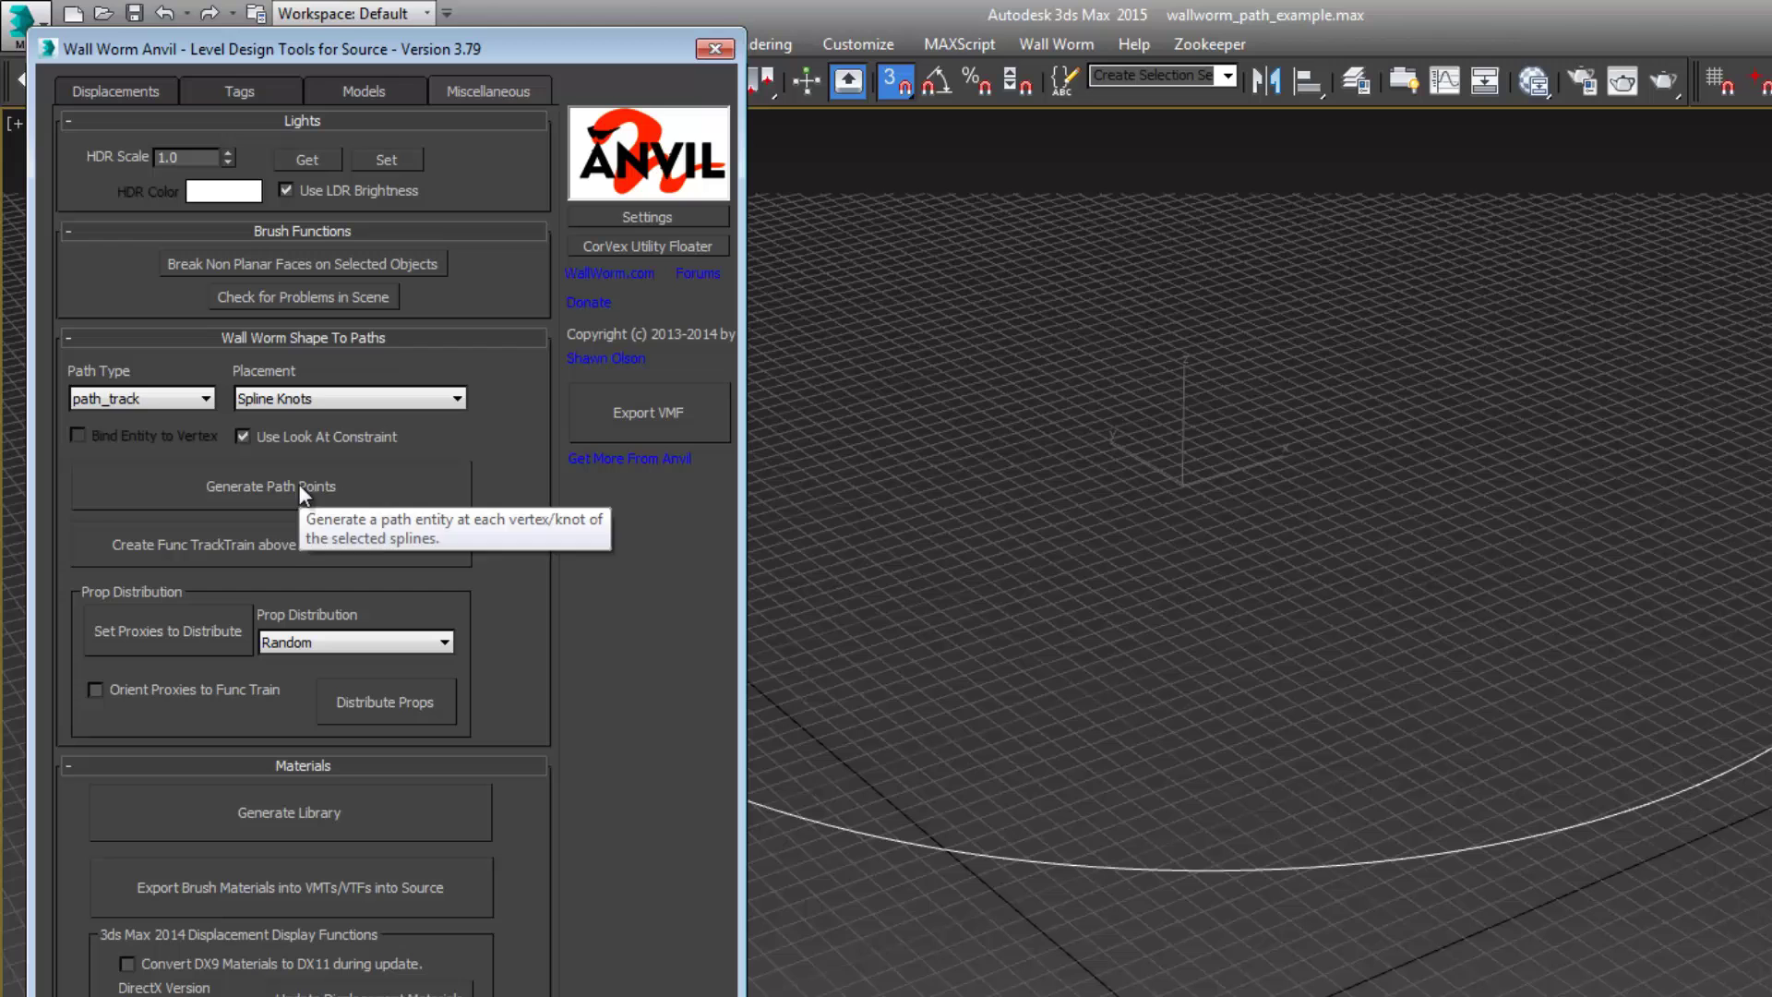
{"action": "left_click", "coordinate": [269, 489]}
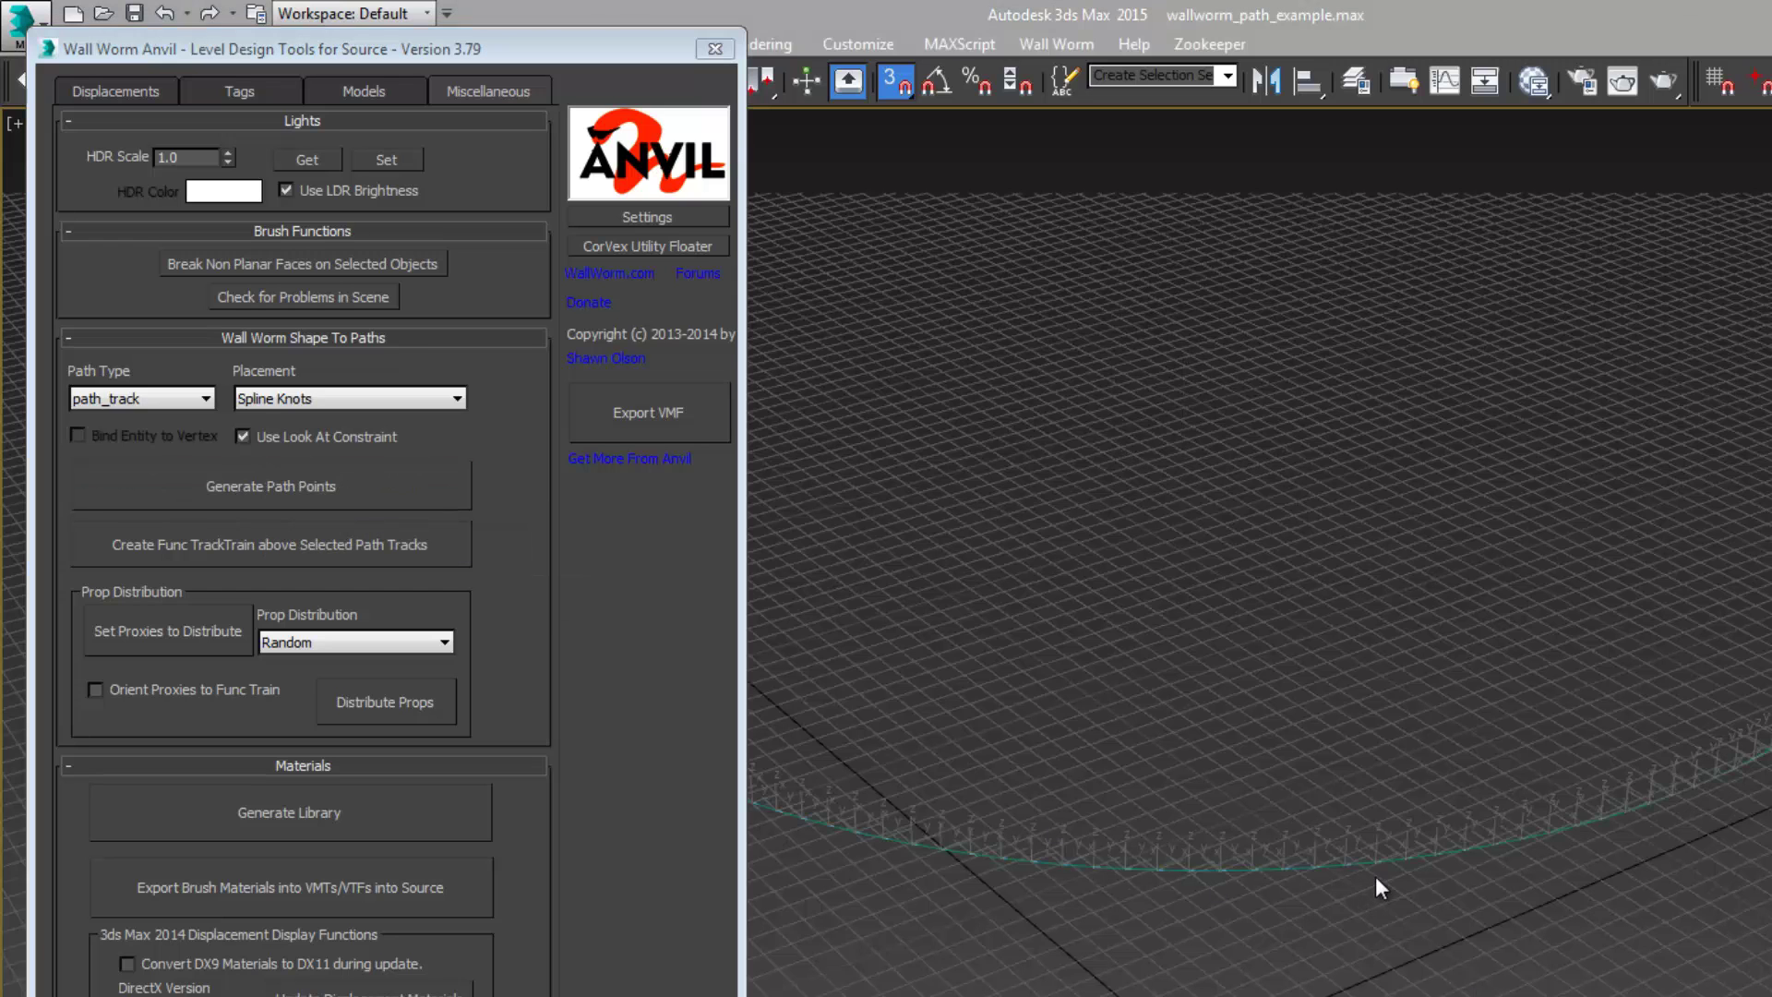
Select one of the generated path_track entities midway along the curve and inspect its entity properties.
{"action": "scroll", "coordinate": [1362, 799], "scroll_direction": "up", "scroll_amount": 7}
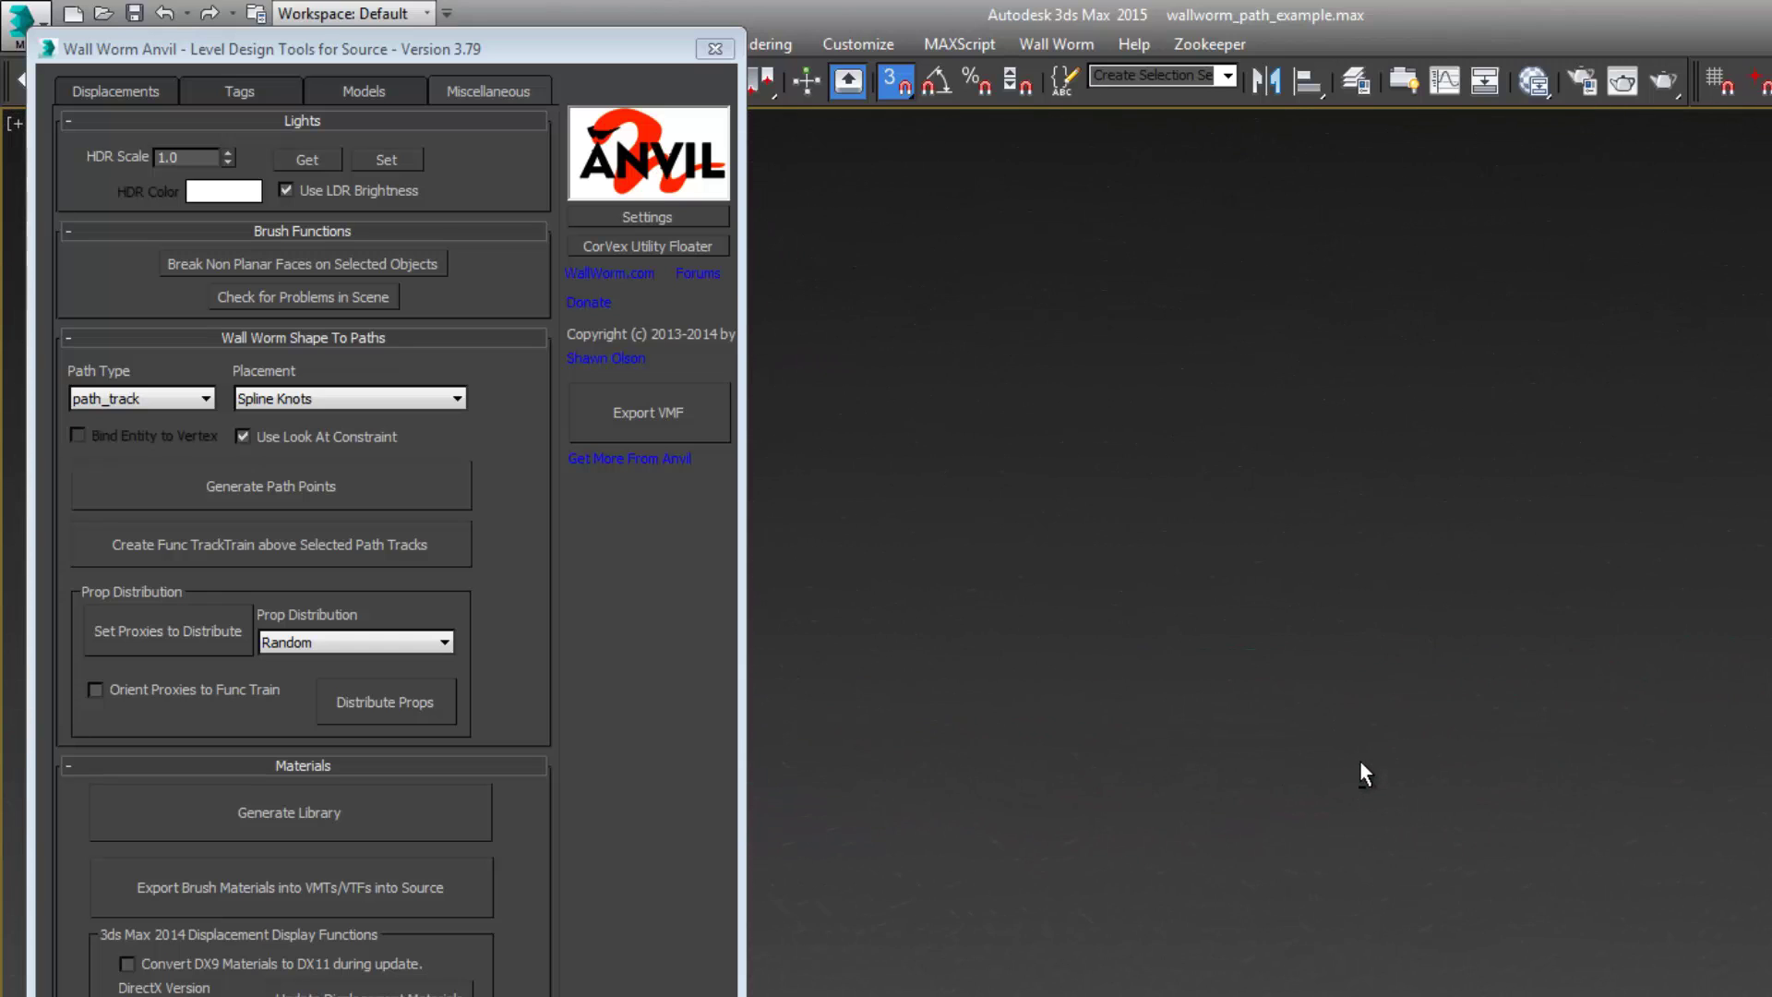
{"action": "scroll", "coordinate": [1362, 766], "scroll_direction": "down", "scroll_amount": 7}
{"action": "scroll", "coordinate": [1372, 800], "scroll_direction": "up", "scroll_amount": 2}
{"action": "middle_click_drag", "start_coordinate": [1384, 807], "coordinate": [1393, 941]}
{"action": "scroll", "coordinate": [1393, 914], "scroll_direction": "up", "scroll_amount": 5}
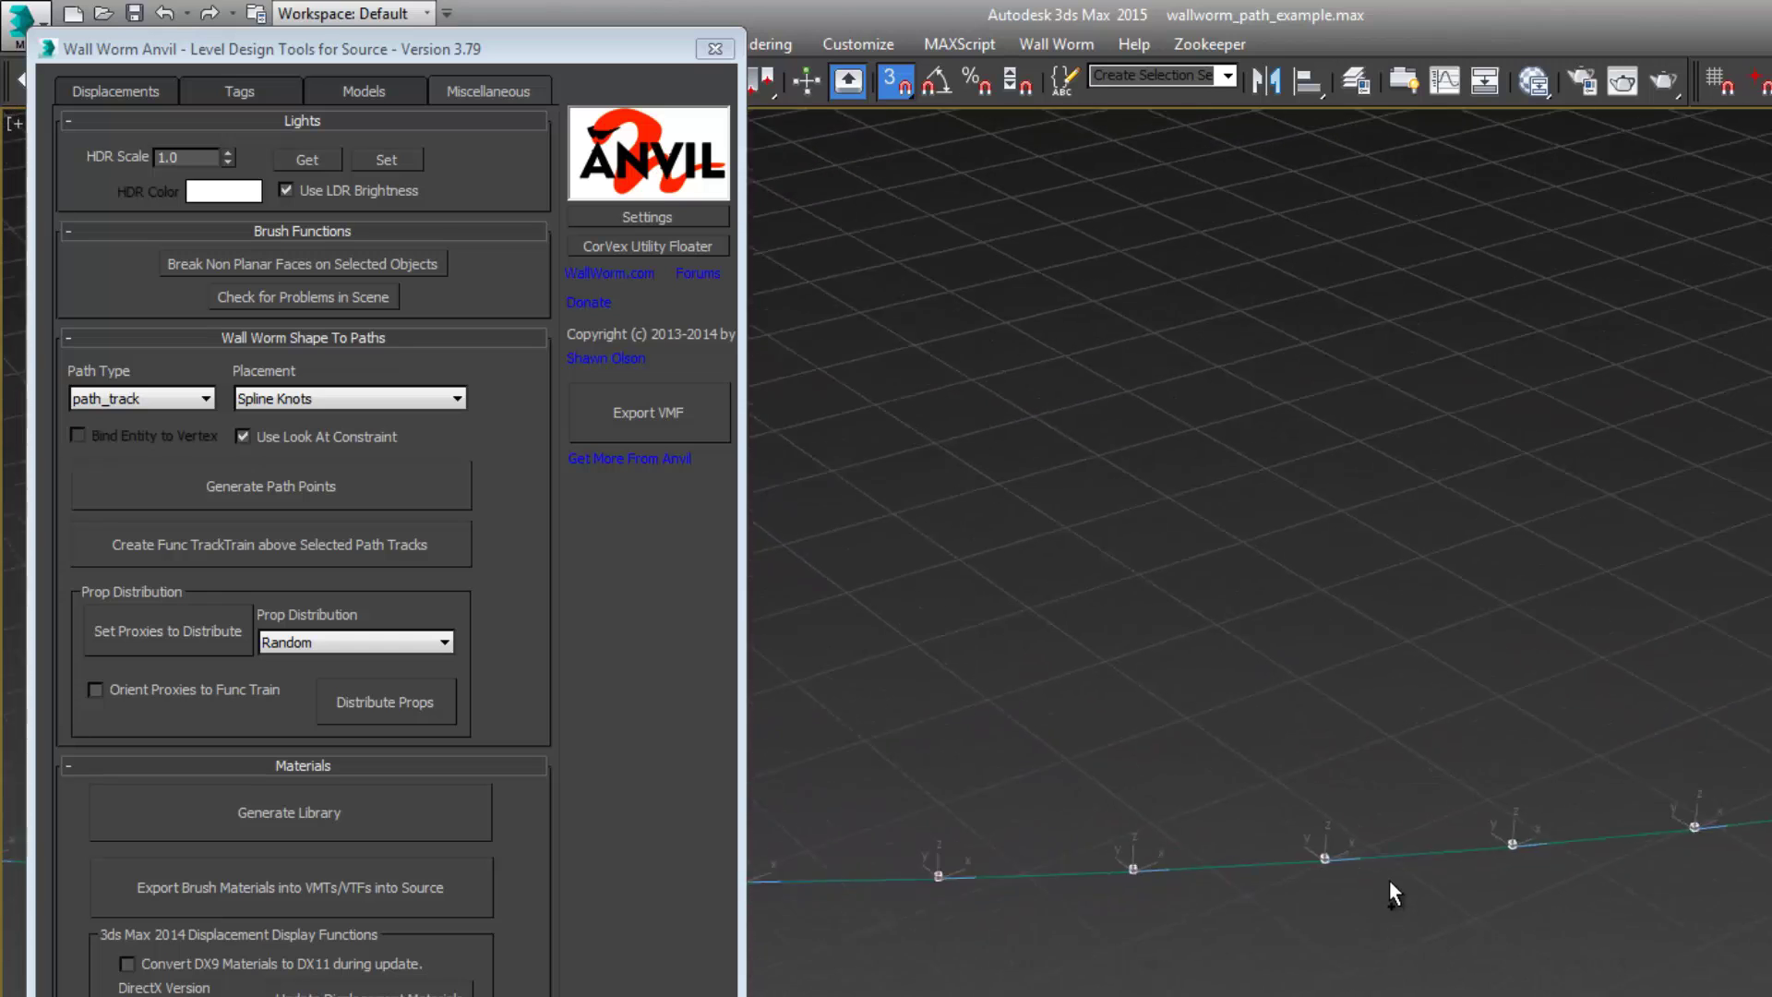
{"action": "left_click", "coordinate": [1253, 775]}
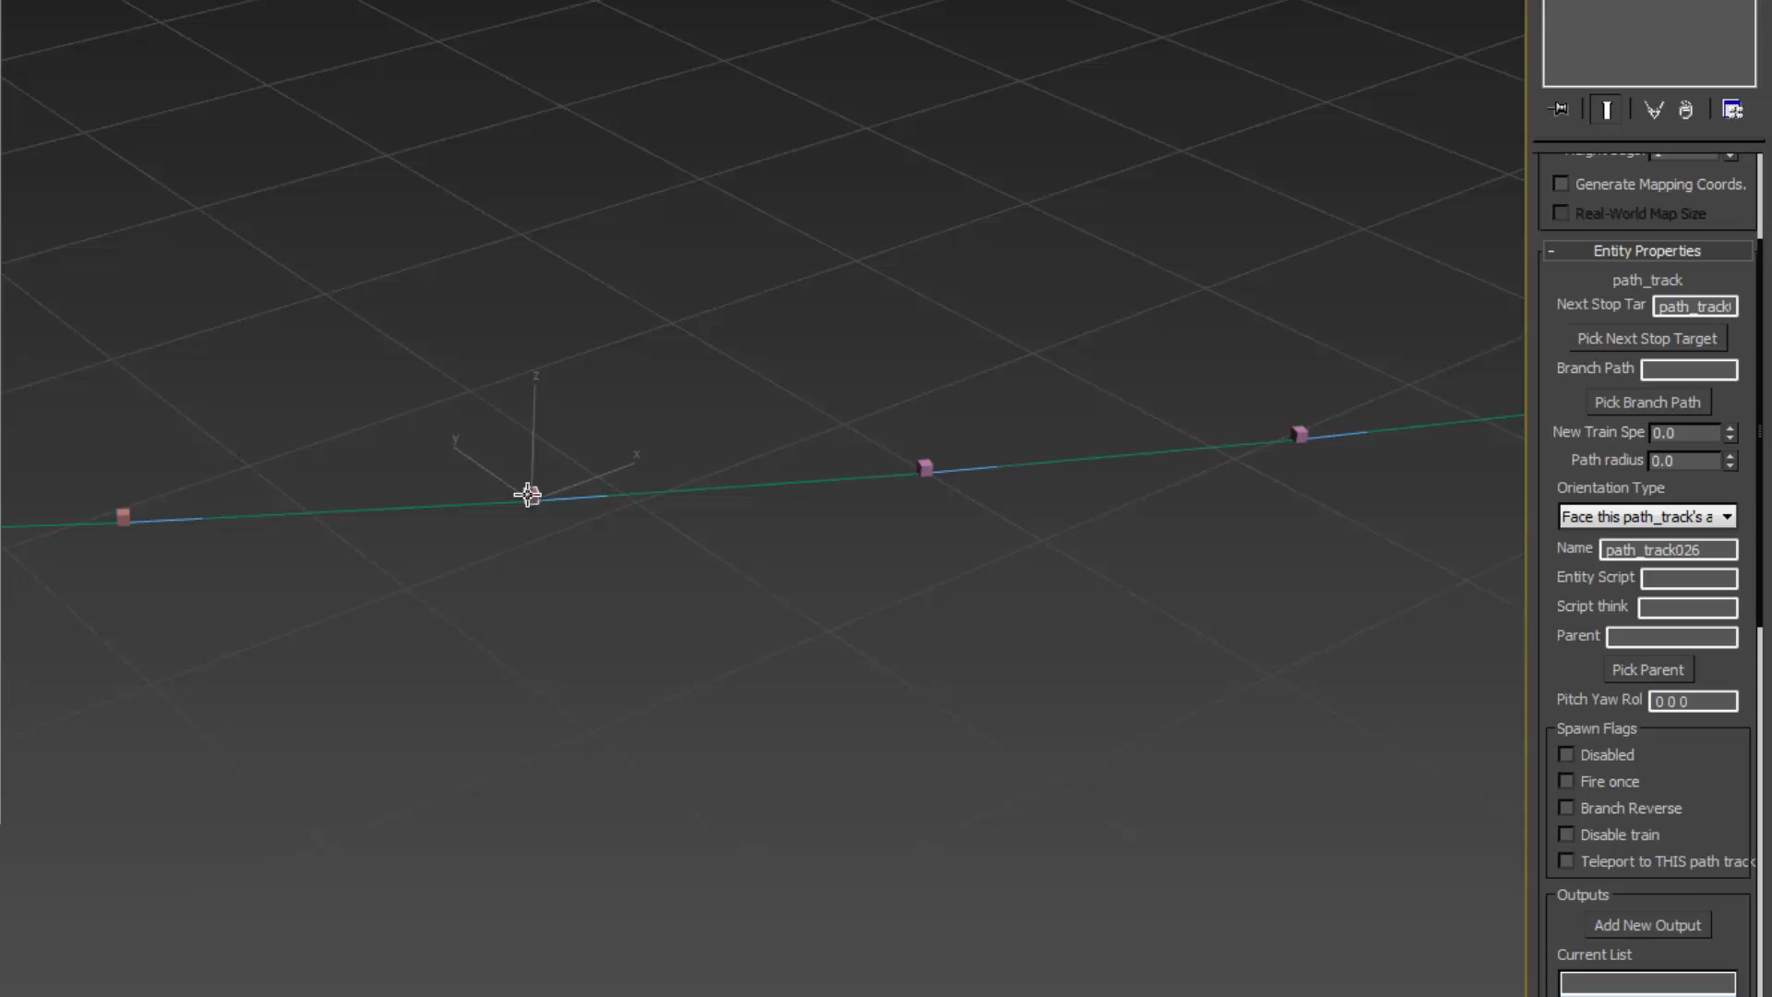
Try moving the selected path_track point away from its position and undo the move.
{"action": "right_click", "coordinate": [528, 495]}
{"action": "left_click", "coordinate": [554, 512]}
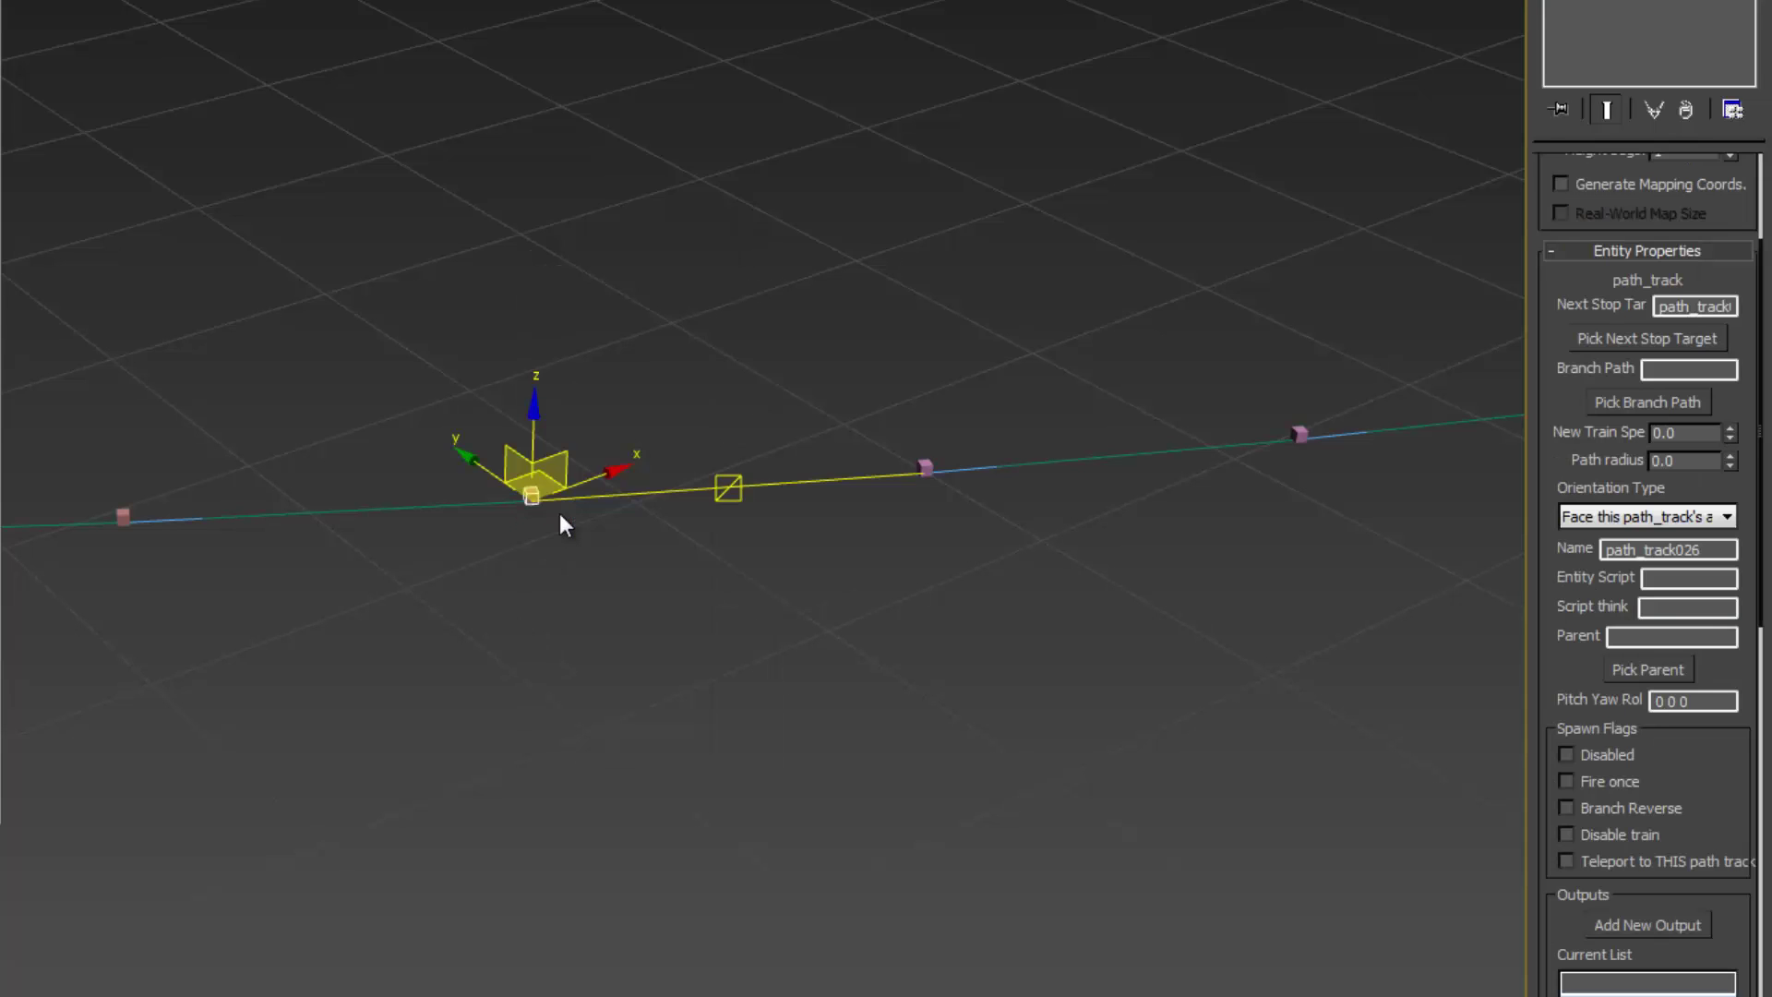
{"action": "left_click_drag", "start_coordinate": [555, 500], "coordinate": [599, 633]}
{"action": "key", "text": "ctrl+z"}
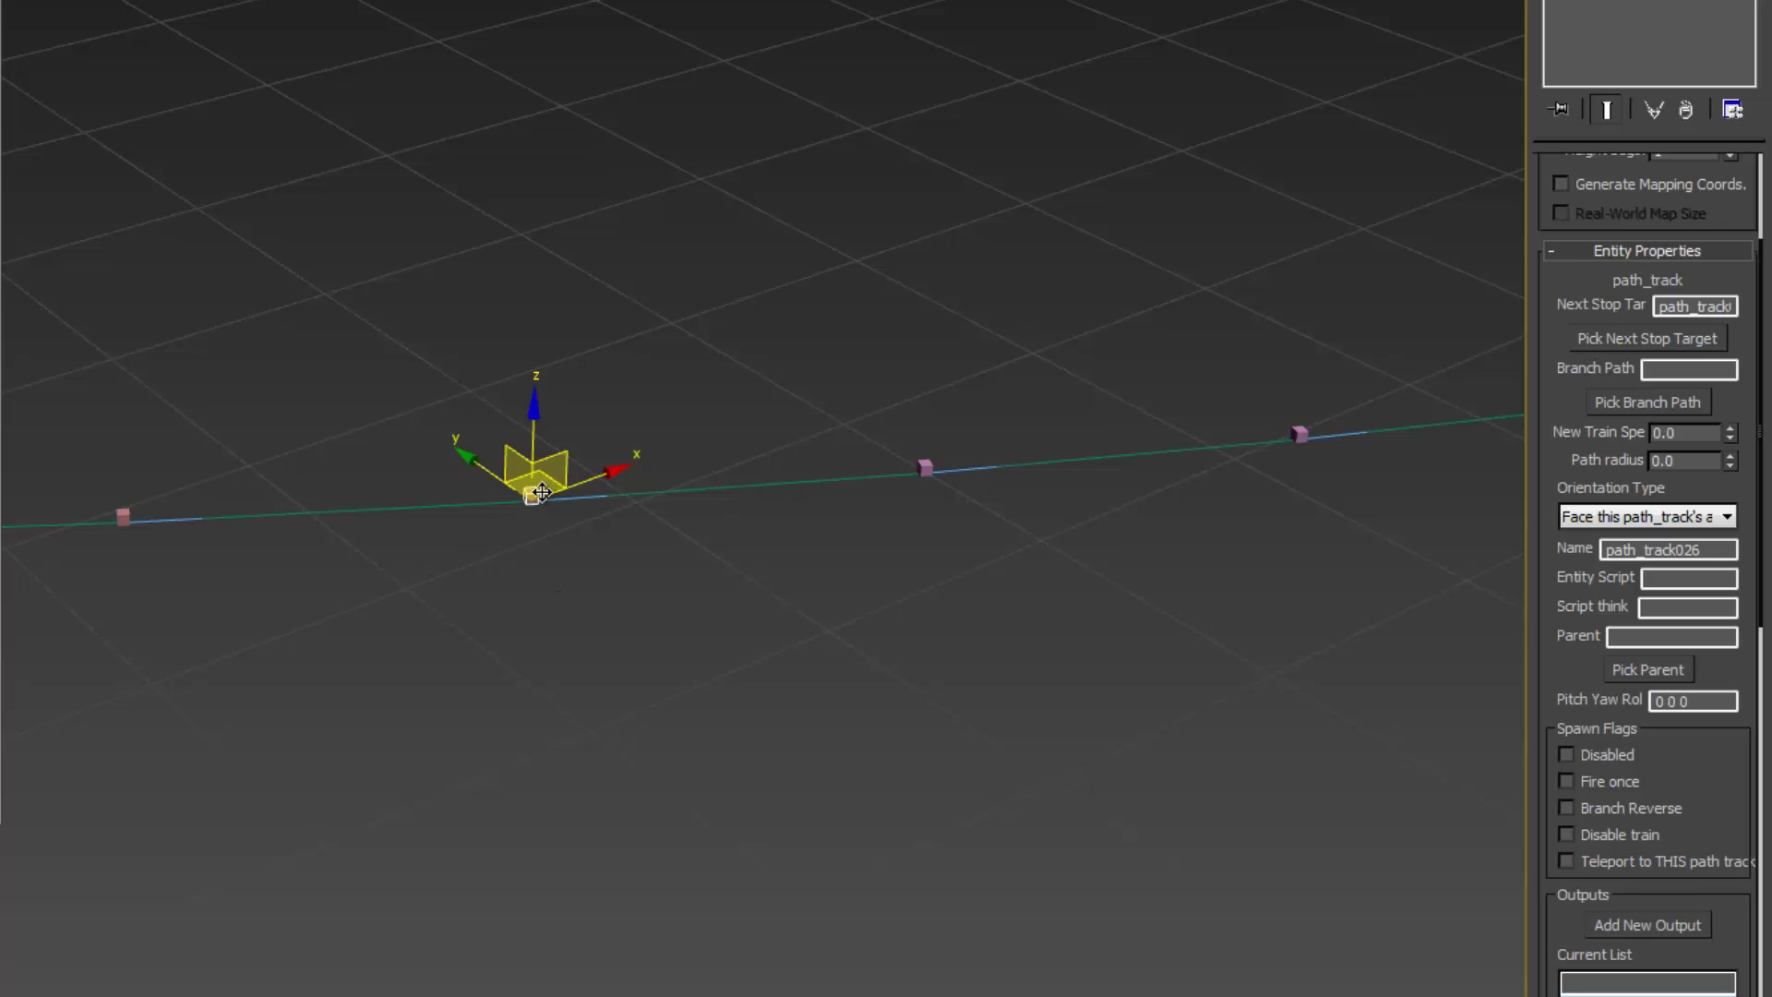
Select the ten path_track entities at one end of the curve.
{"action": "scroll", "coordinate": [543, 480], "scroll_direction": "down", "scroll_amount": 6}
{"action": "middle_click_drag", "start_coordinate": [604, 446], "coordinate": [1047, 461]}
{"action": "scroll", "coordinate": [860, 303], "scroll_direction": "down", "scroll_amount": 5}
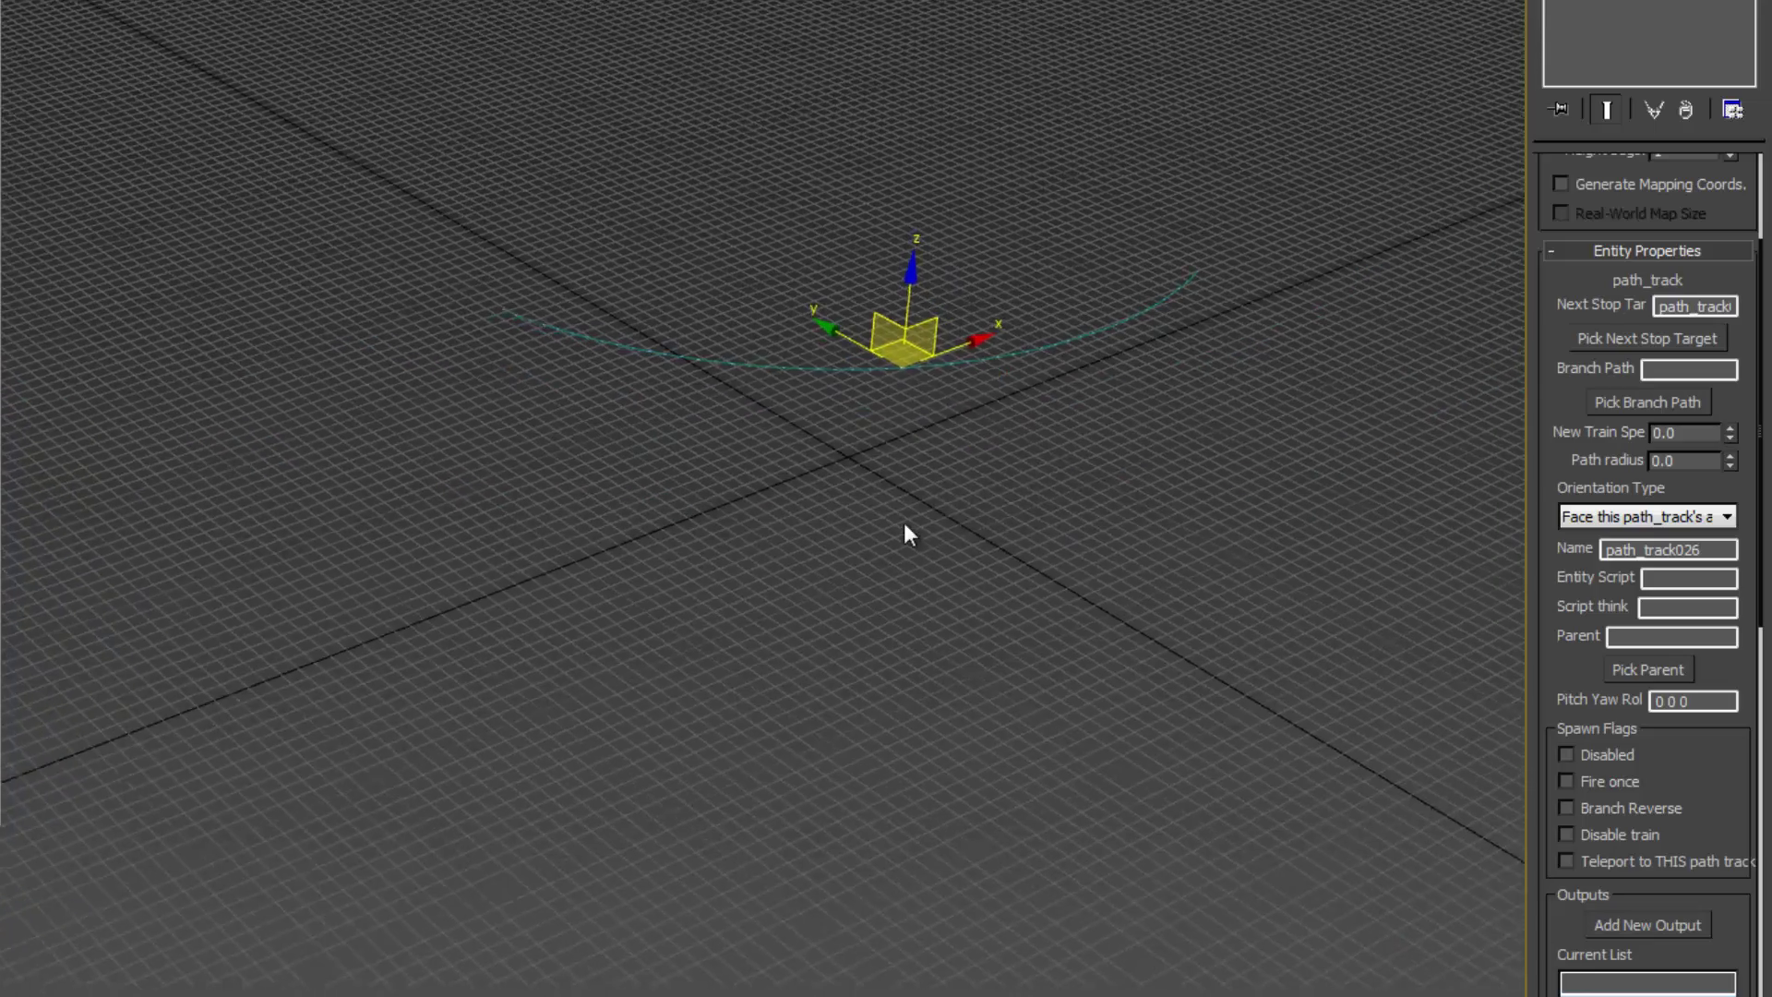
{"action": "scroll", "coordinate": [906, 526], "scroll_direction": "up", "scroll_amount": 1}
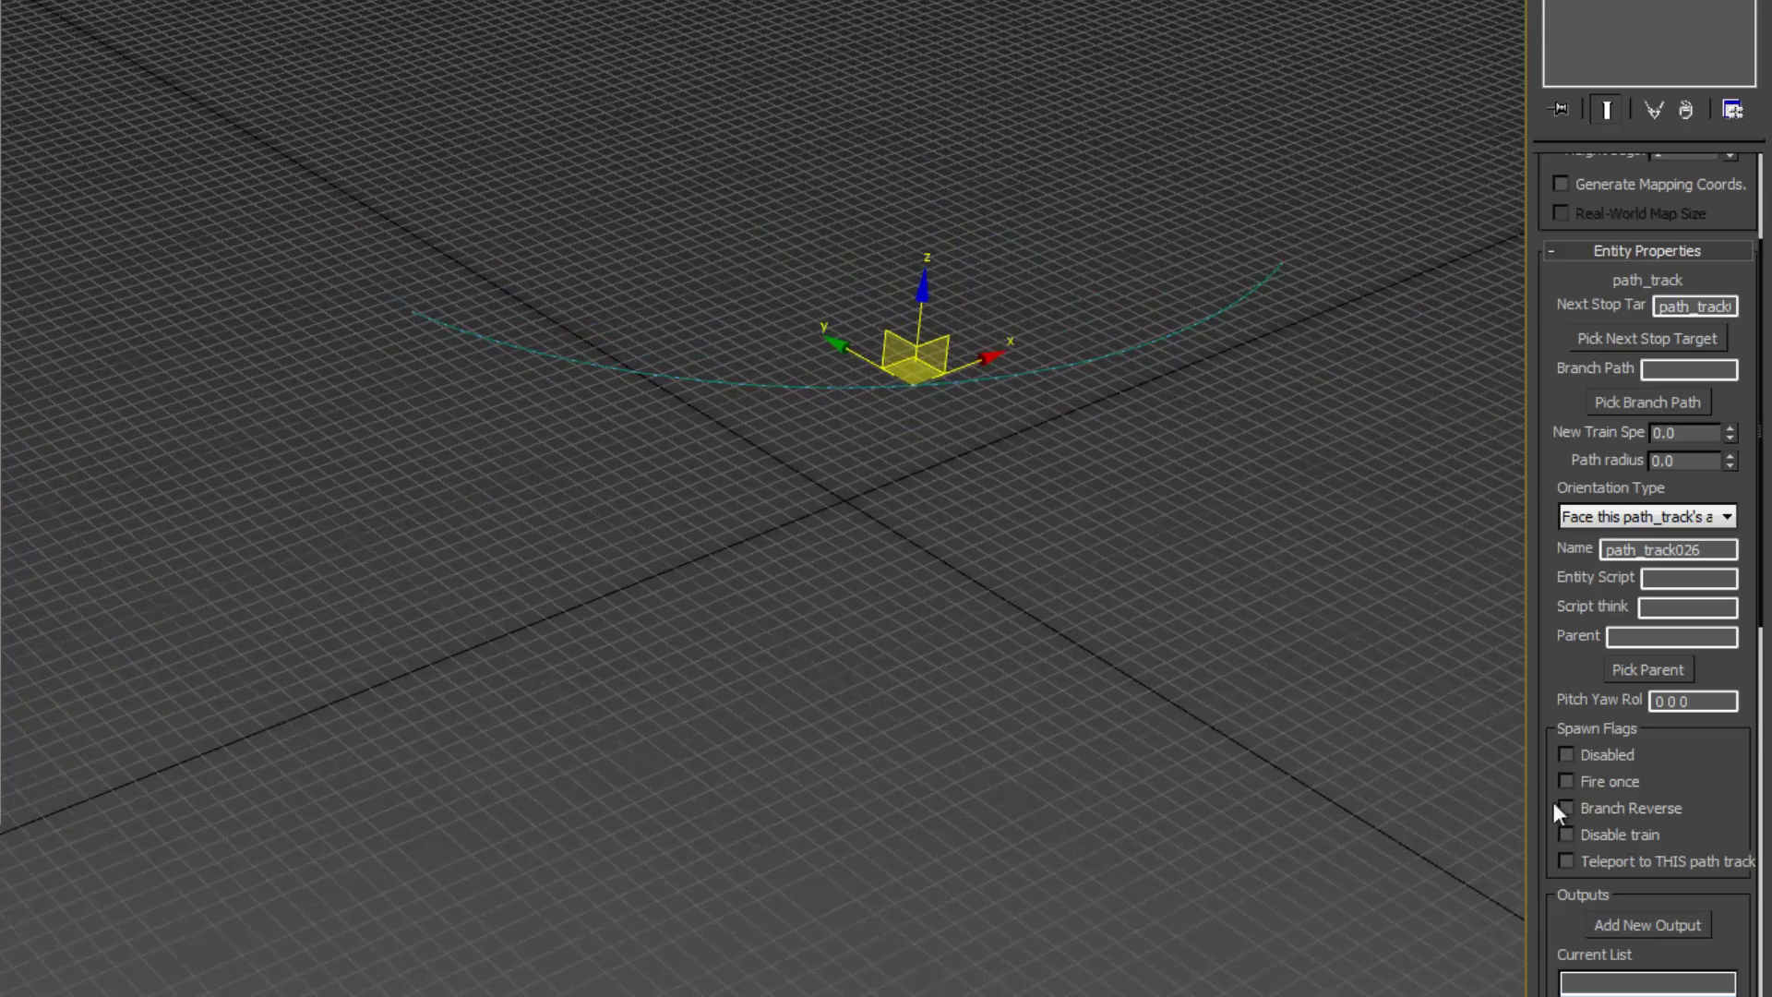
{"action": "scroll", "coordinate": [572, 461], "scroll_direction": "up", "scroll_amount": 5}
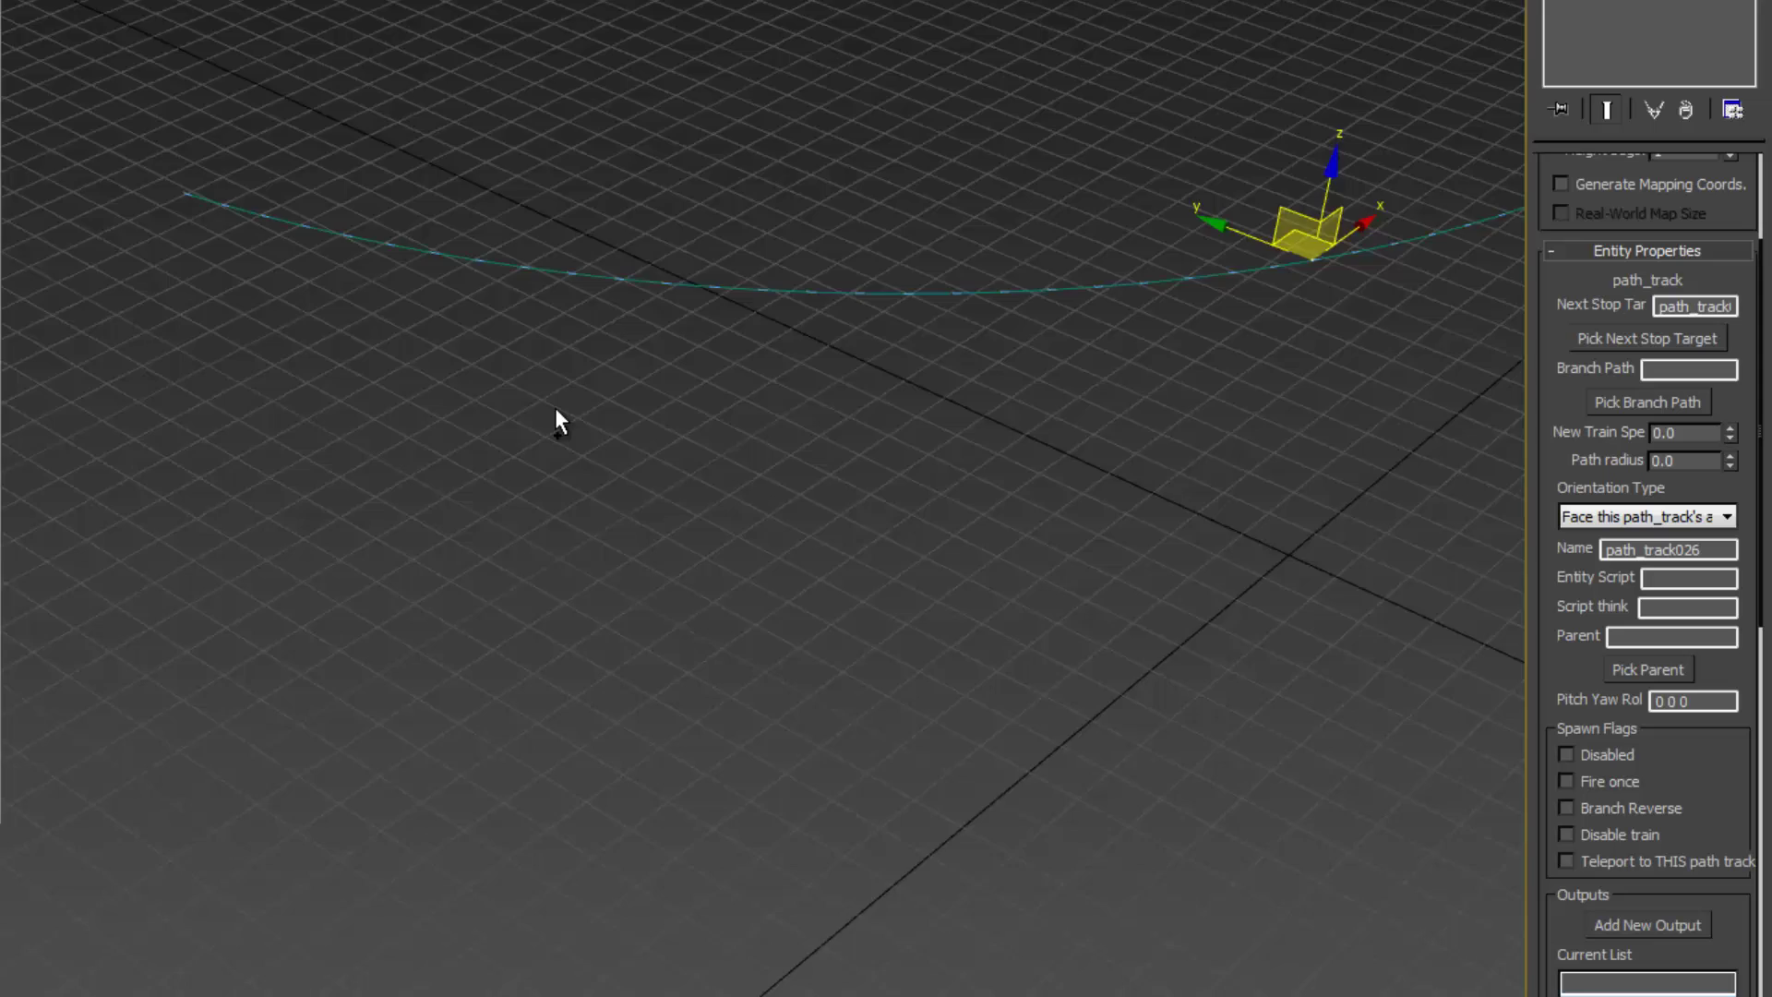
{"action": "middle_click_drag", "start_coordinate": [631, 448], "coordinate": [839, 546]}
{"action": "middle_click_drag", "start_coordinate": [499, 424], "coordinate": [739, 397], "text": "alt"}
{"action": "left_click_drag", "start_coordinate": [289, 428], "coordinate": [1041, 635]}
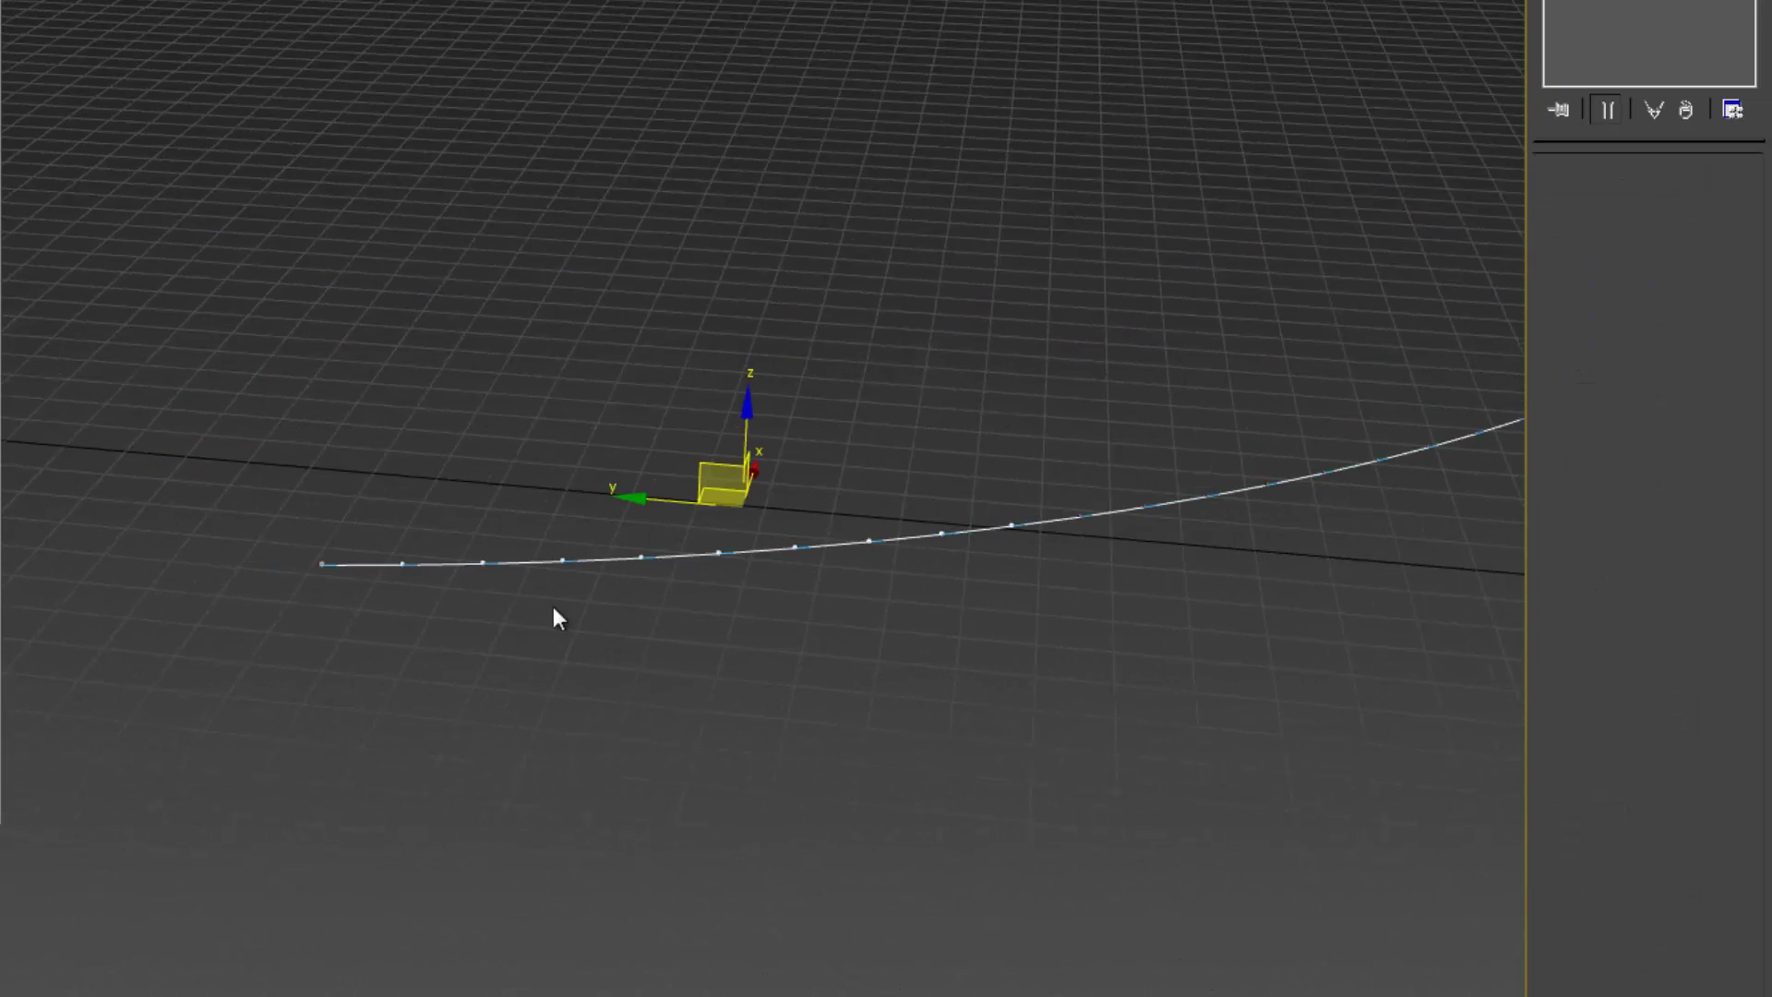
Create Func TrackTrain objects above the selected path tracks.
{"action": "middle_click_drag", "start_coordinate": [566, 576], "coordinate": [866, 684], "text": "alt"}
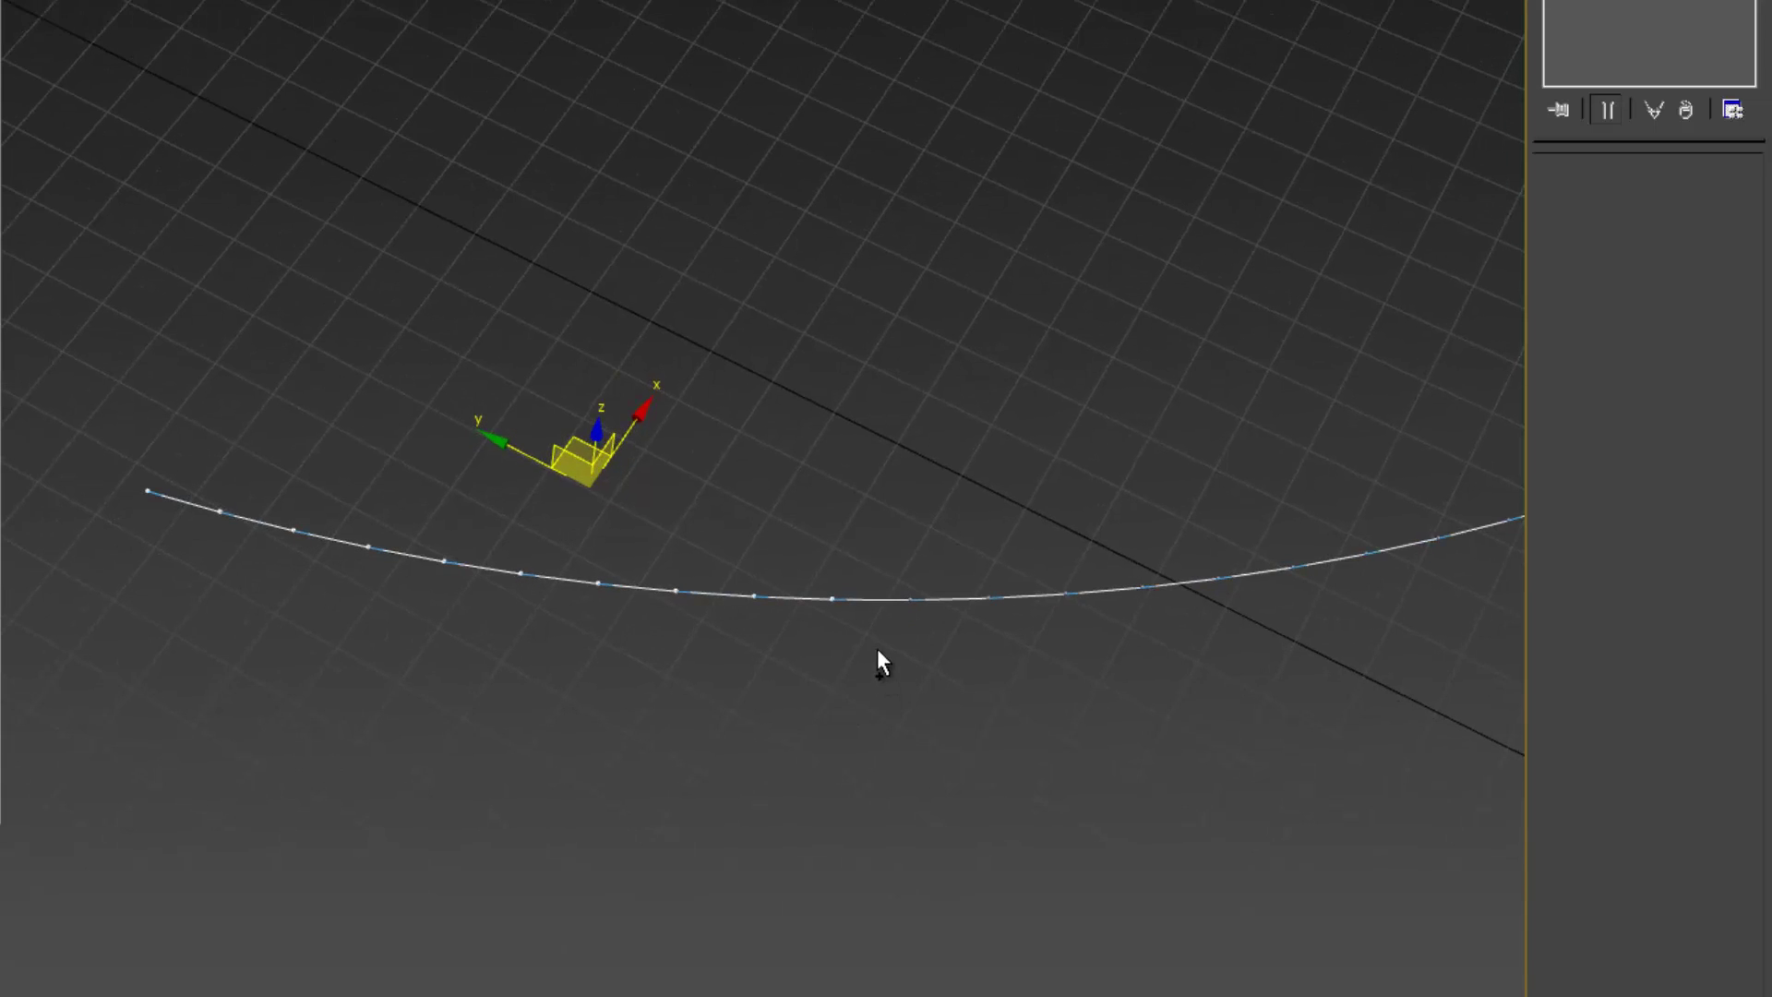
{"action": "scroll", "coordinate": [872, 591], "scroll_direction": "up", "scroll_amount": 4}
{"action": "scroll", "coordinate": [867, 574], "scroll_direction": "up", "scroll_amount": 2}
{"action": "left_click_drag", "start_coordinate": [865, 502], "coordinate": [867, 506]}
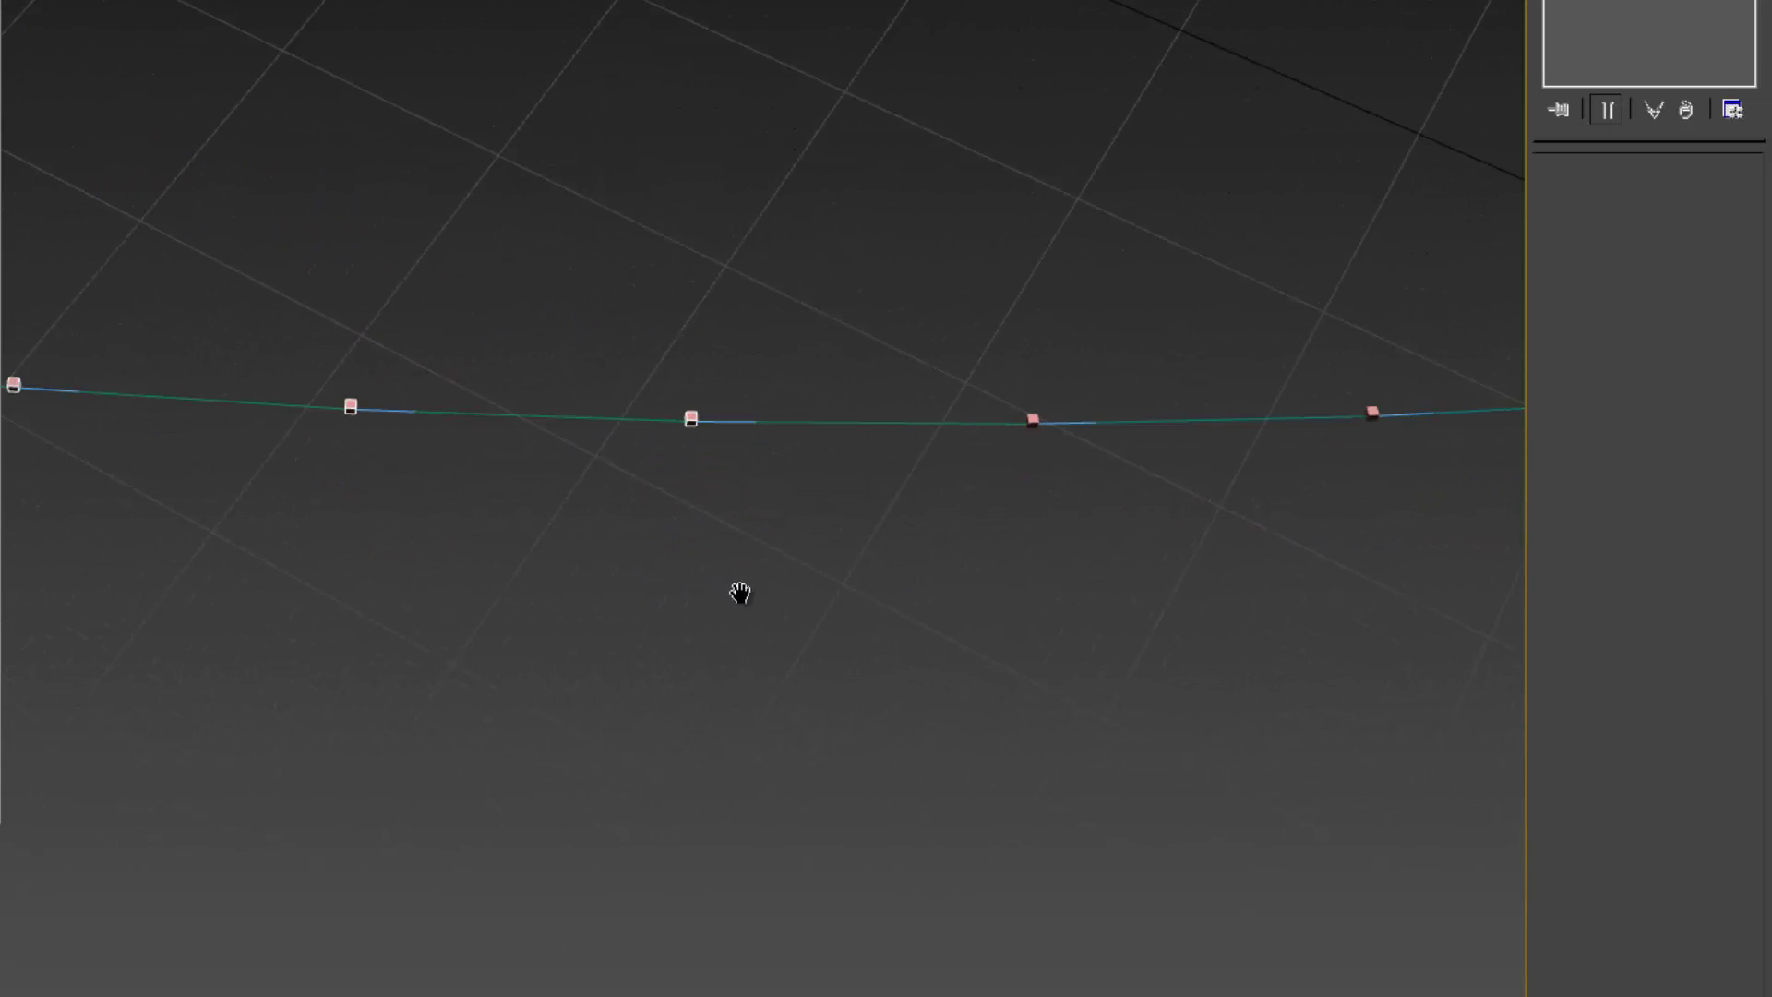
{"action": "scroll", "coordinate": [779, 586], "scroll_direction": "down", "scroll_amount": 5}
{"action": "middle_click_drag", "start_coordinate": [796, 602], "coordinate": [889, 557], "text": "alt"}
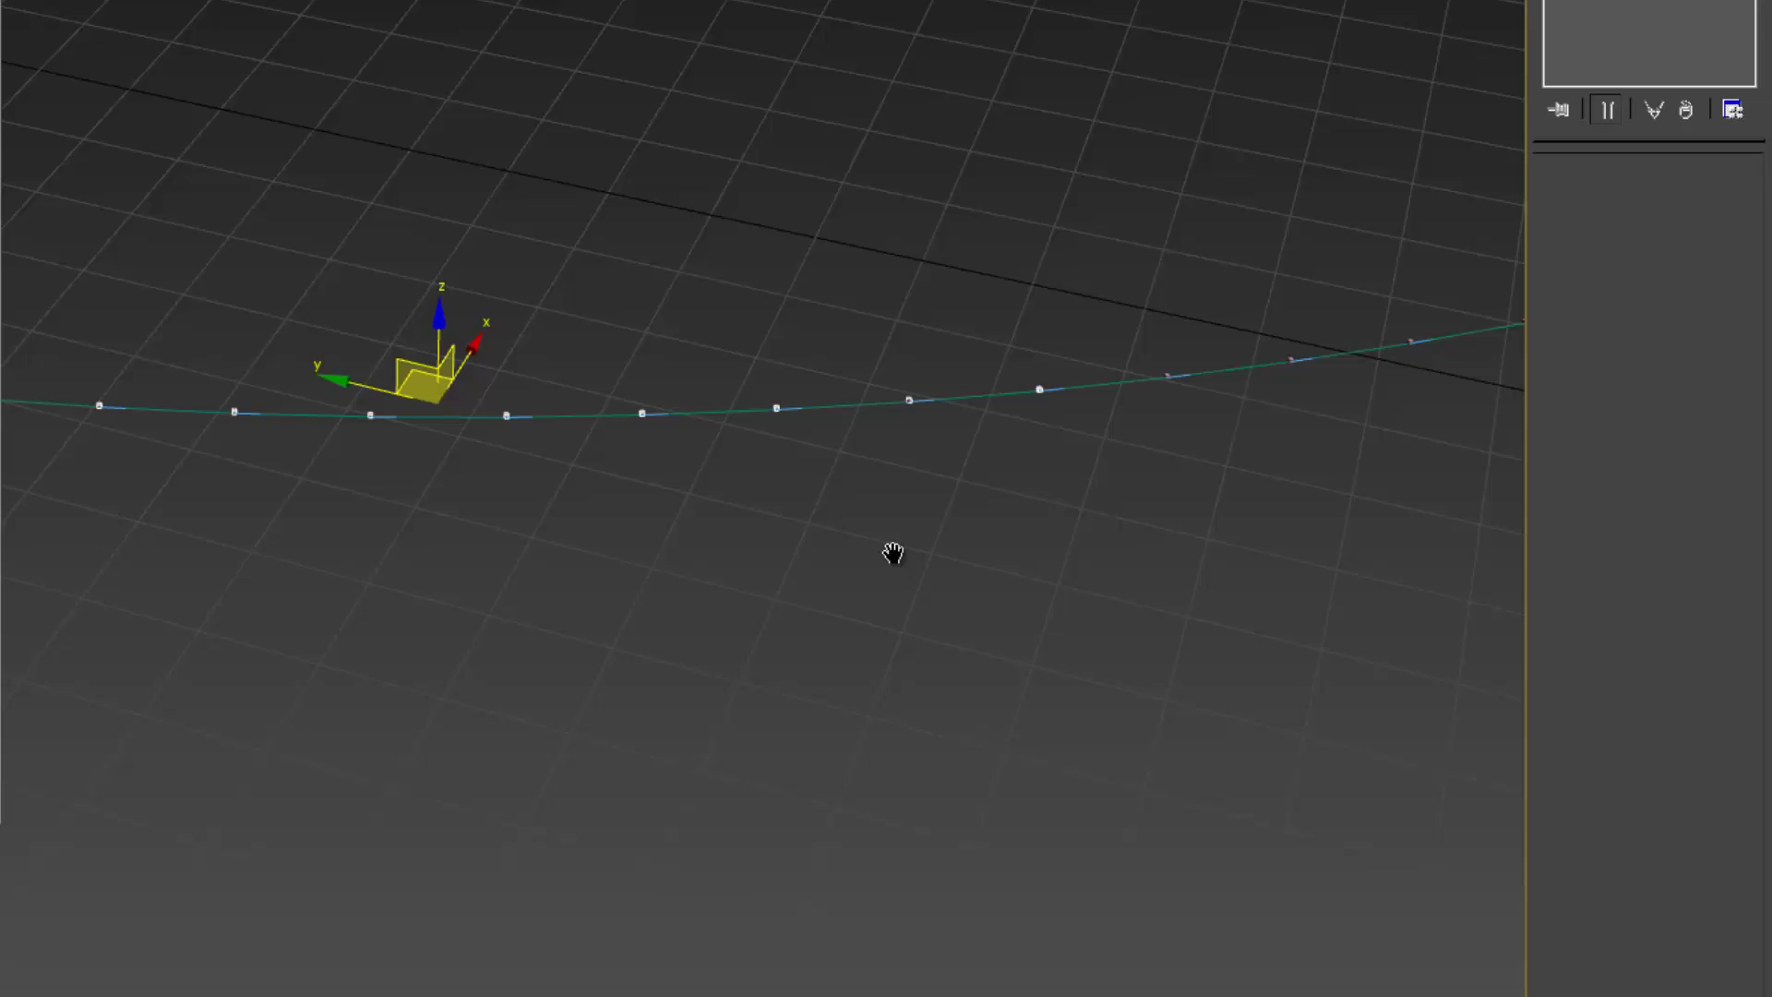
{"action": "scroll", "coordinate": [888, 557], "scroll_direction": "down", "scroll_amount": 3}
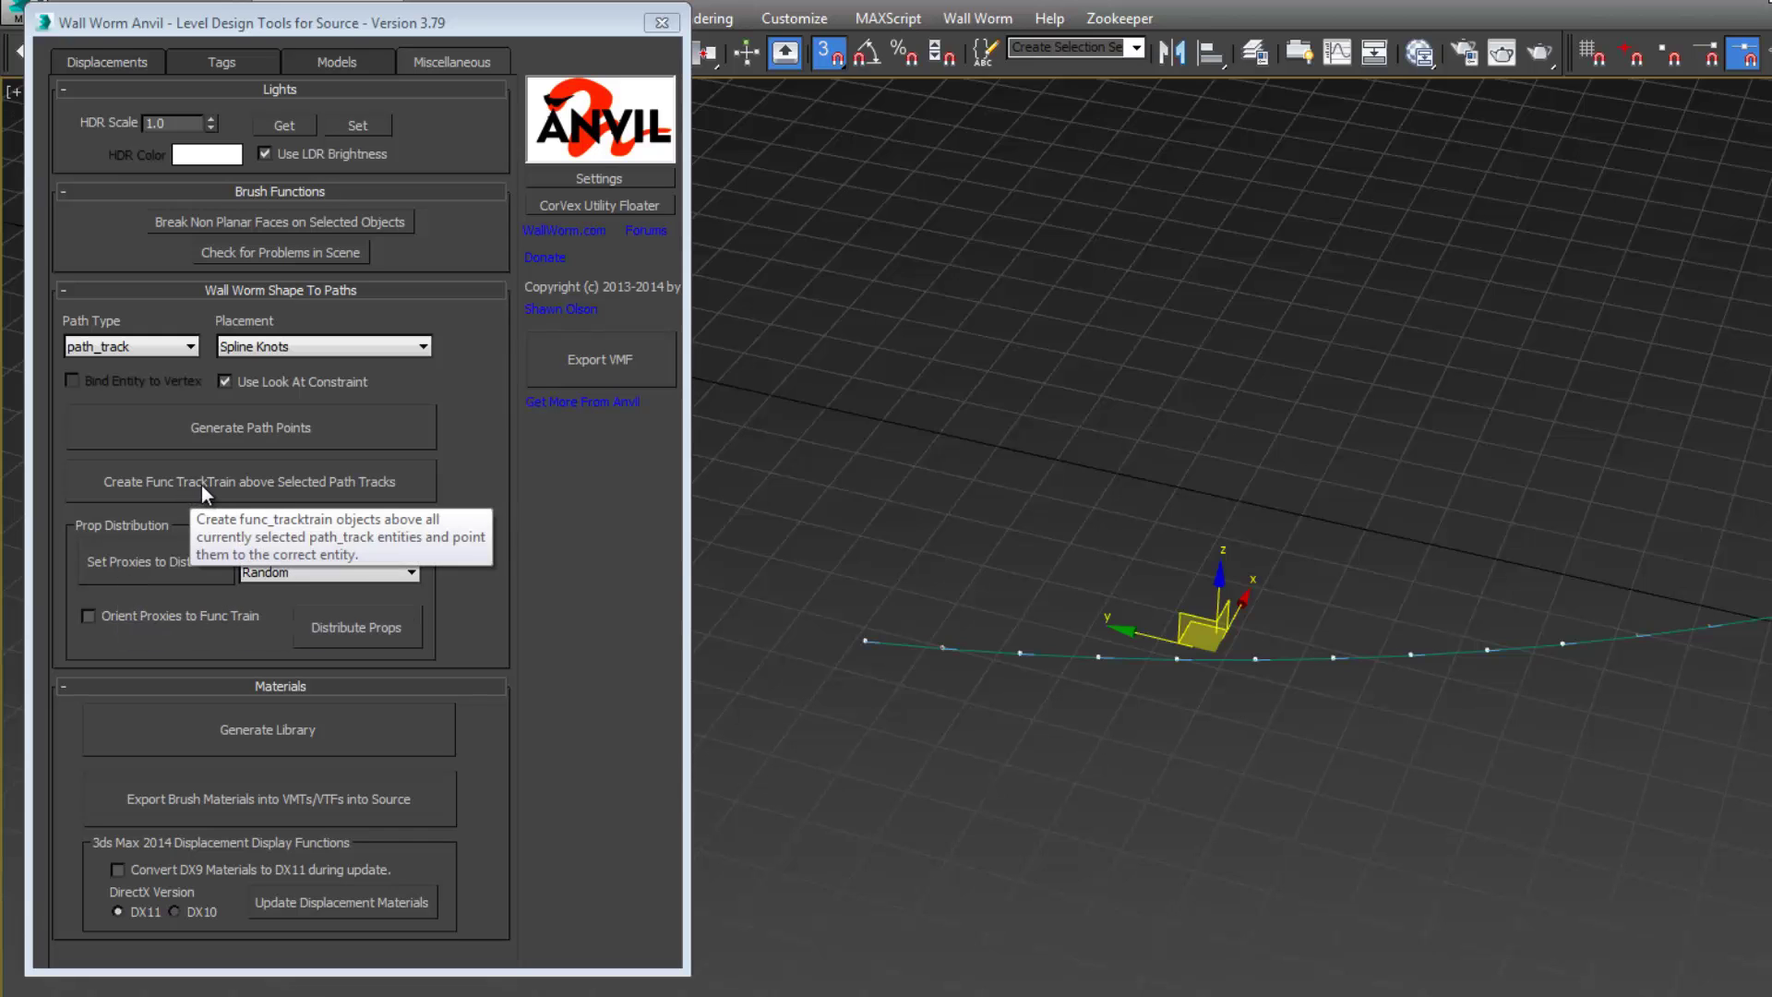
{"action": "left_click", "coordinate": [201, 484]}
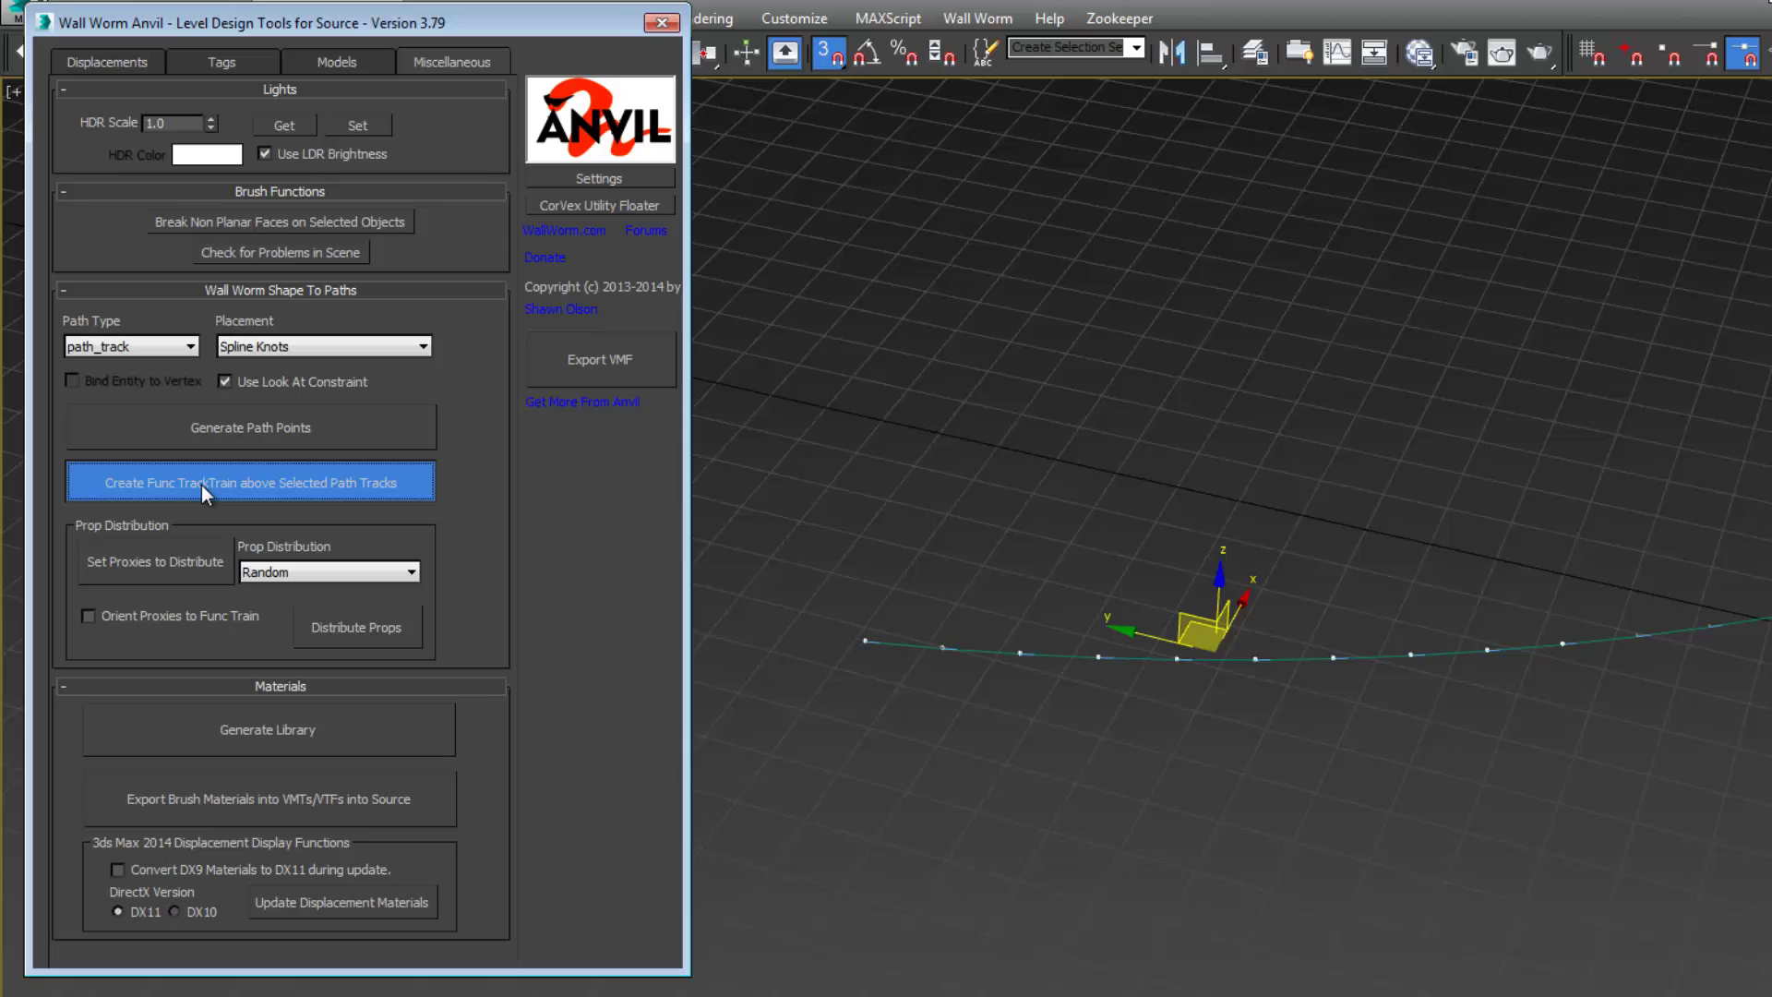
Select the Train Logic Auto001 entity at the origin and inspect its OnMapSpawn output that sends StartForward to TrackTrain007.
{"action": "scroll", "coordinate": [1148, 706], "scroll_direction": "up", "scroll_amount": 10}
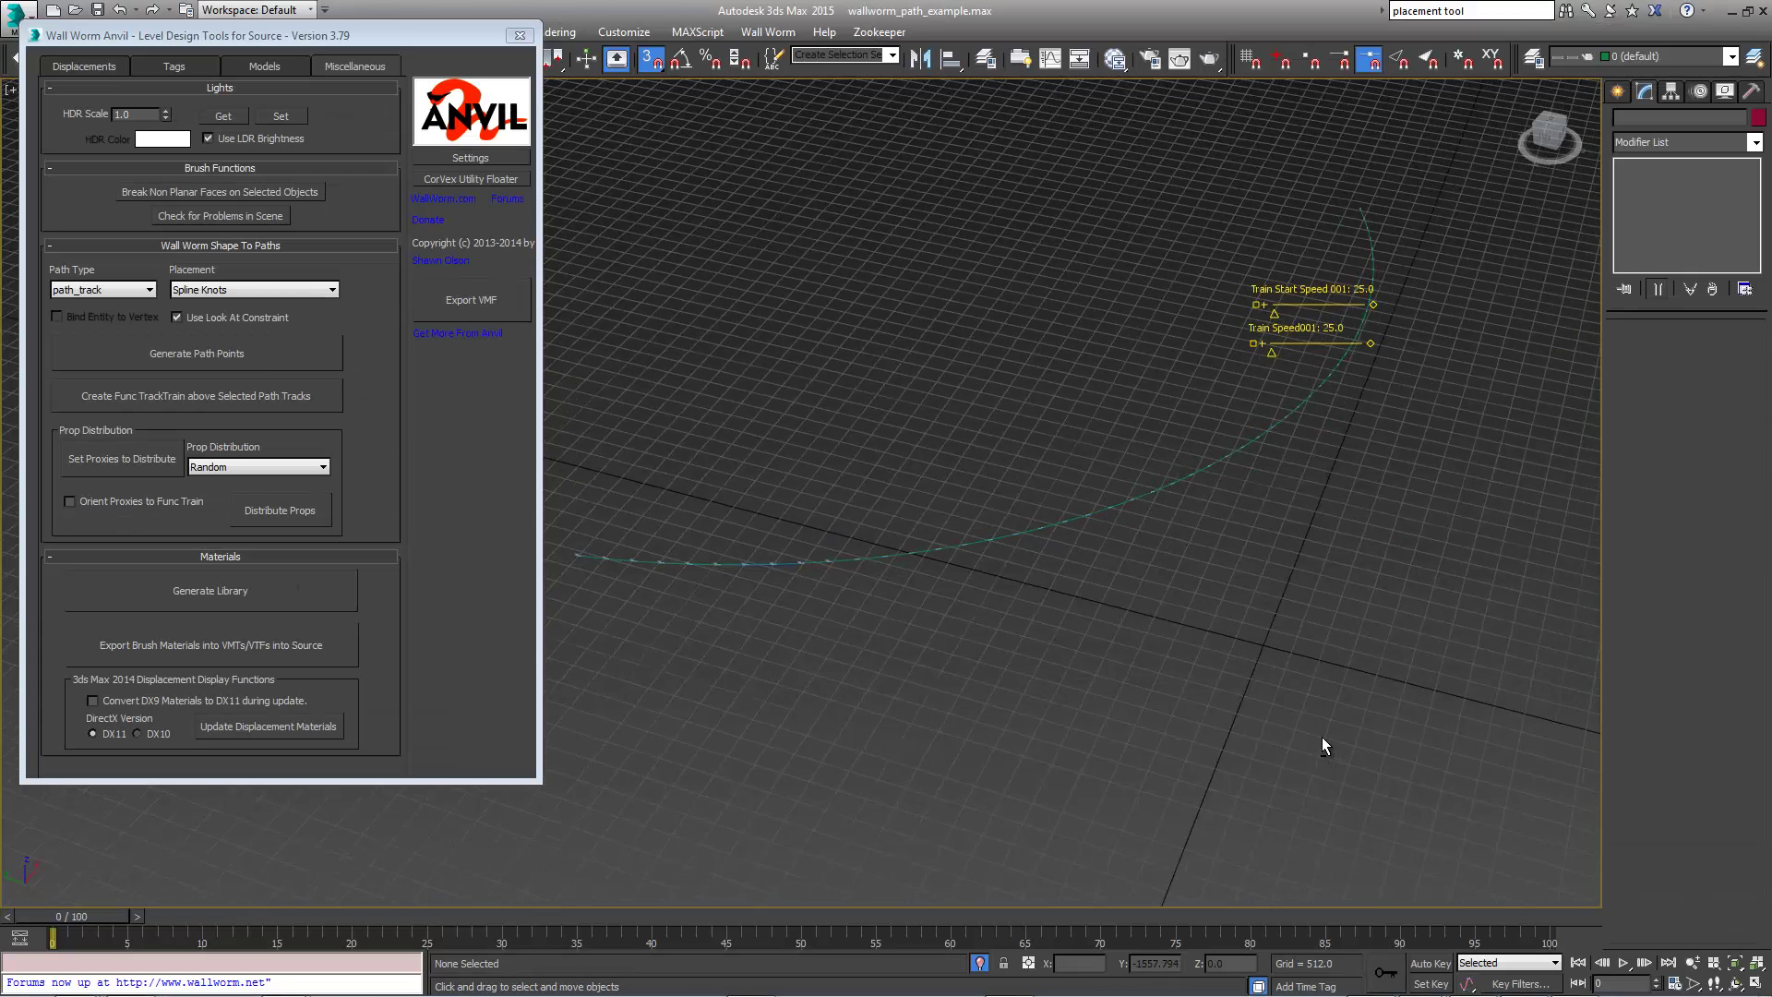
{"action": "scroll", "coordinate": [1310, 733], "scroll_direction": "up", "scroll_amount": 8}
{"action": "mouse_move", "coordinate": [1227, 624]}
{"action": "middle_mouse_down"}
{"action": "mouse_move", "coordinate": [1207, 611]}
{"action": "mouse_move", "coordinate": [1196, 745]}
{"action": "middle_mouse_up"}
{"action": "scroll", "coordinate": [1190, 737], "scroll_direction": "up", "scroll_amount": 6}
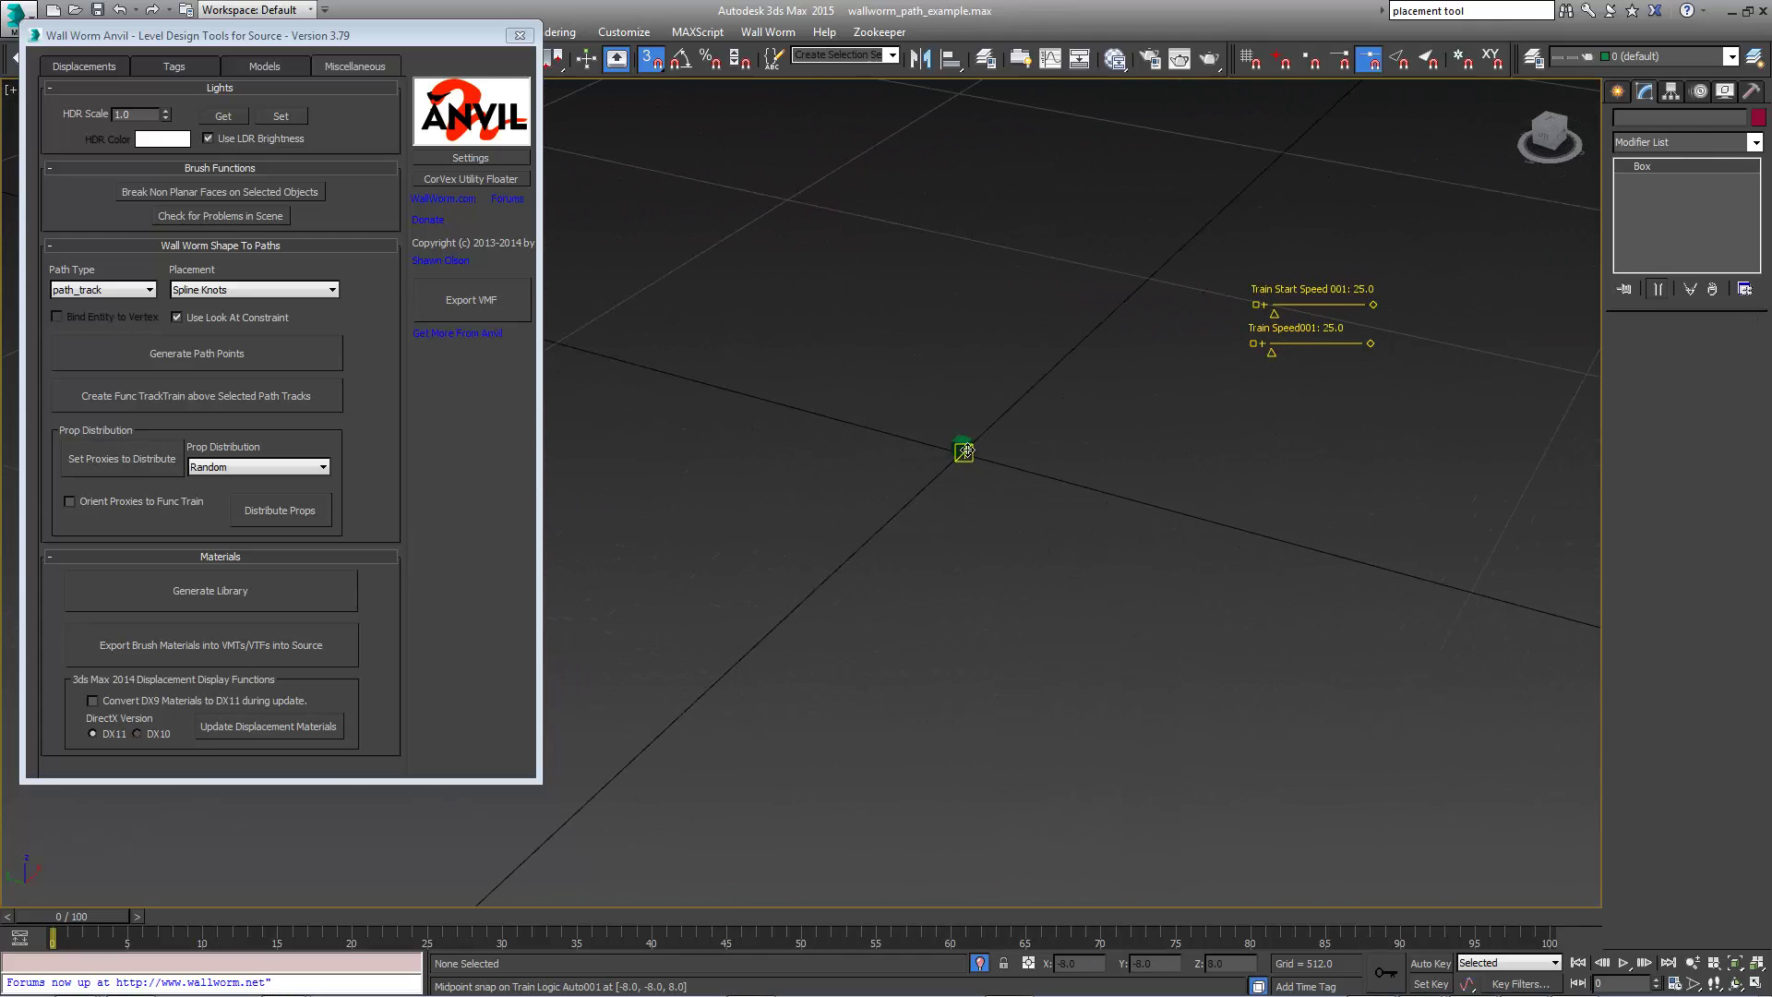
{"action": "left_click", "coordinate": [965, 451]}
{"action": "middle_click_drag", "start_coordinate": [1099, 526], "coordinate": [1175, 696]}
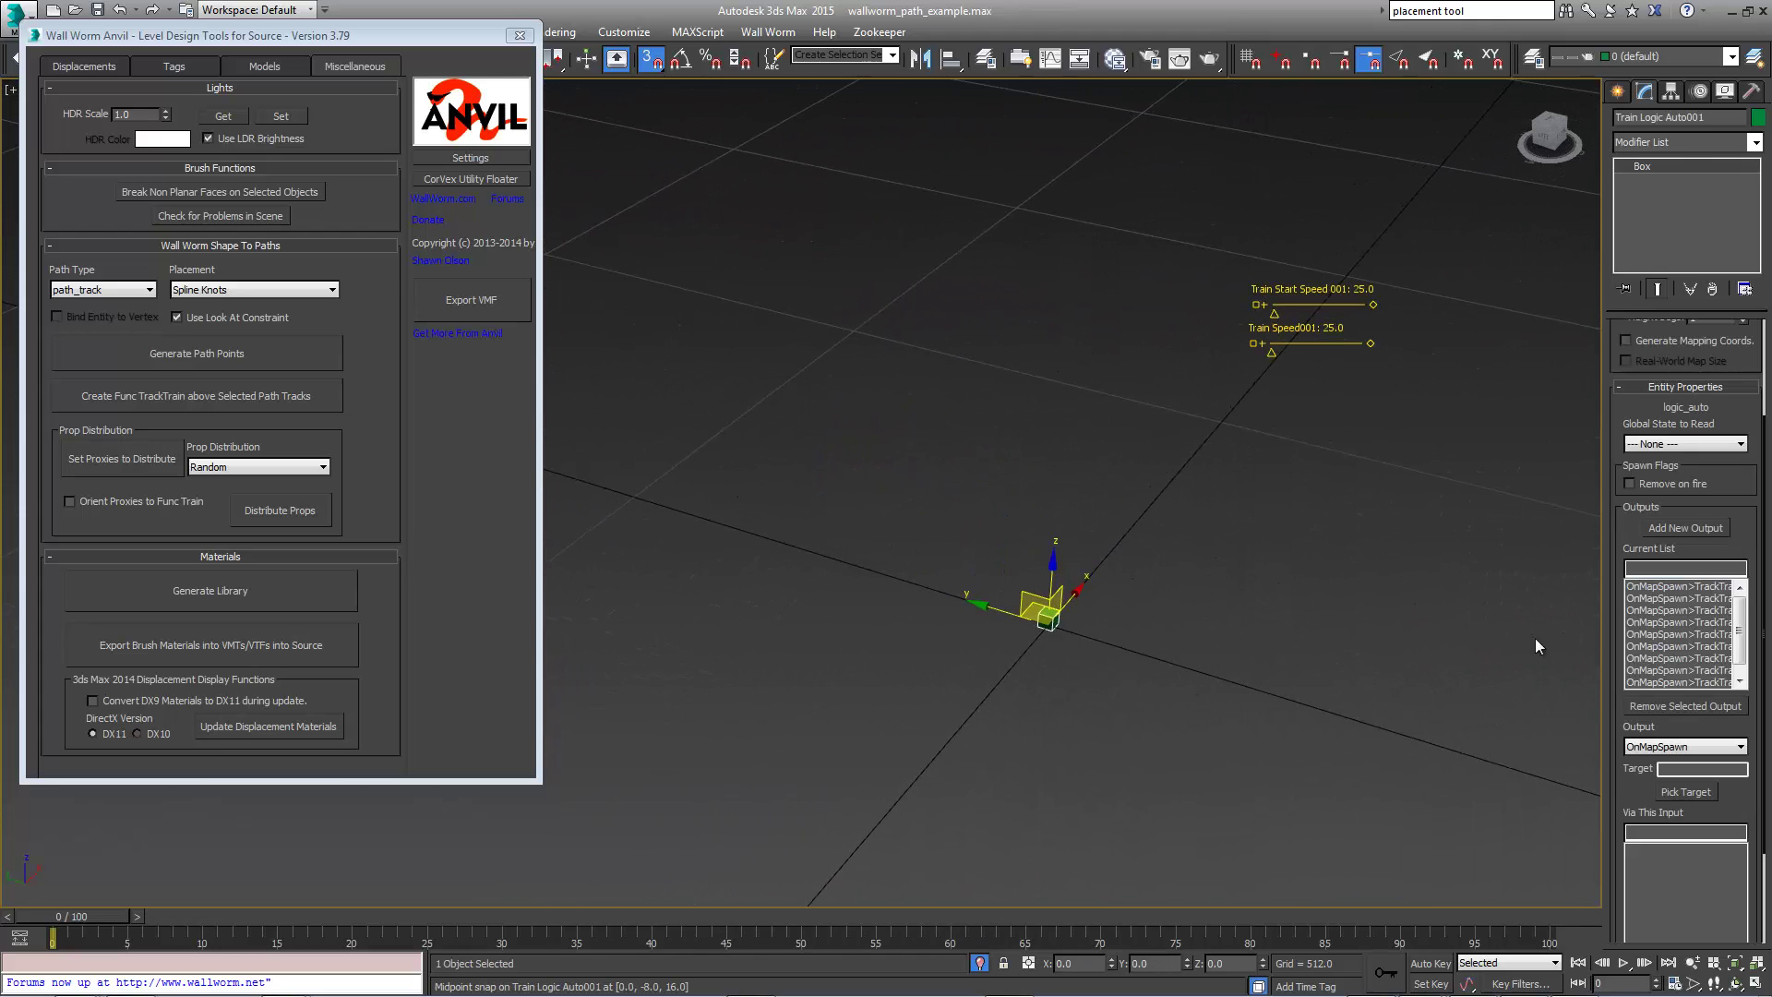
{"action": "middle_click_drag", "start_coordinate": [969, 462], "coordinate": [1126, 701]}
{"action": "middle_click_drag", "start_coordinate": [1215, 835], "coordinate": [1217, 657]}
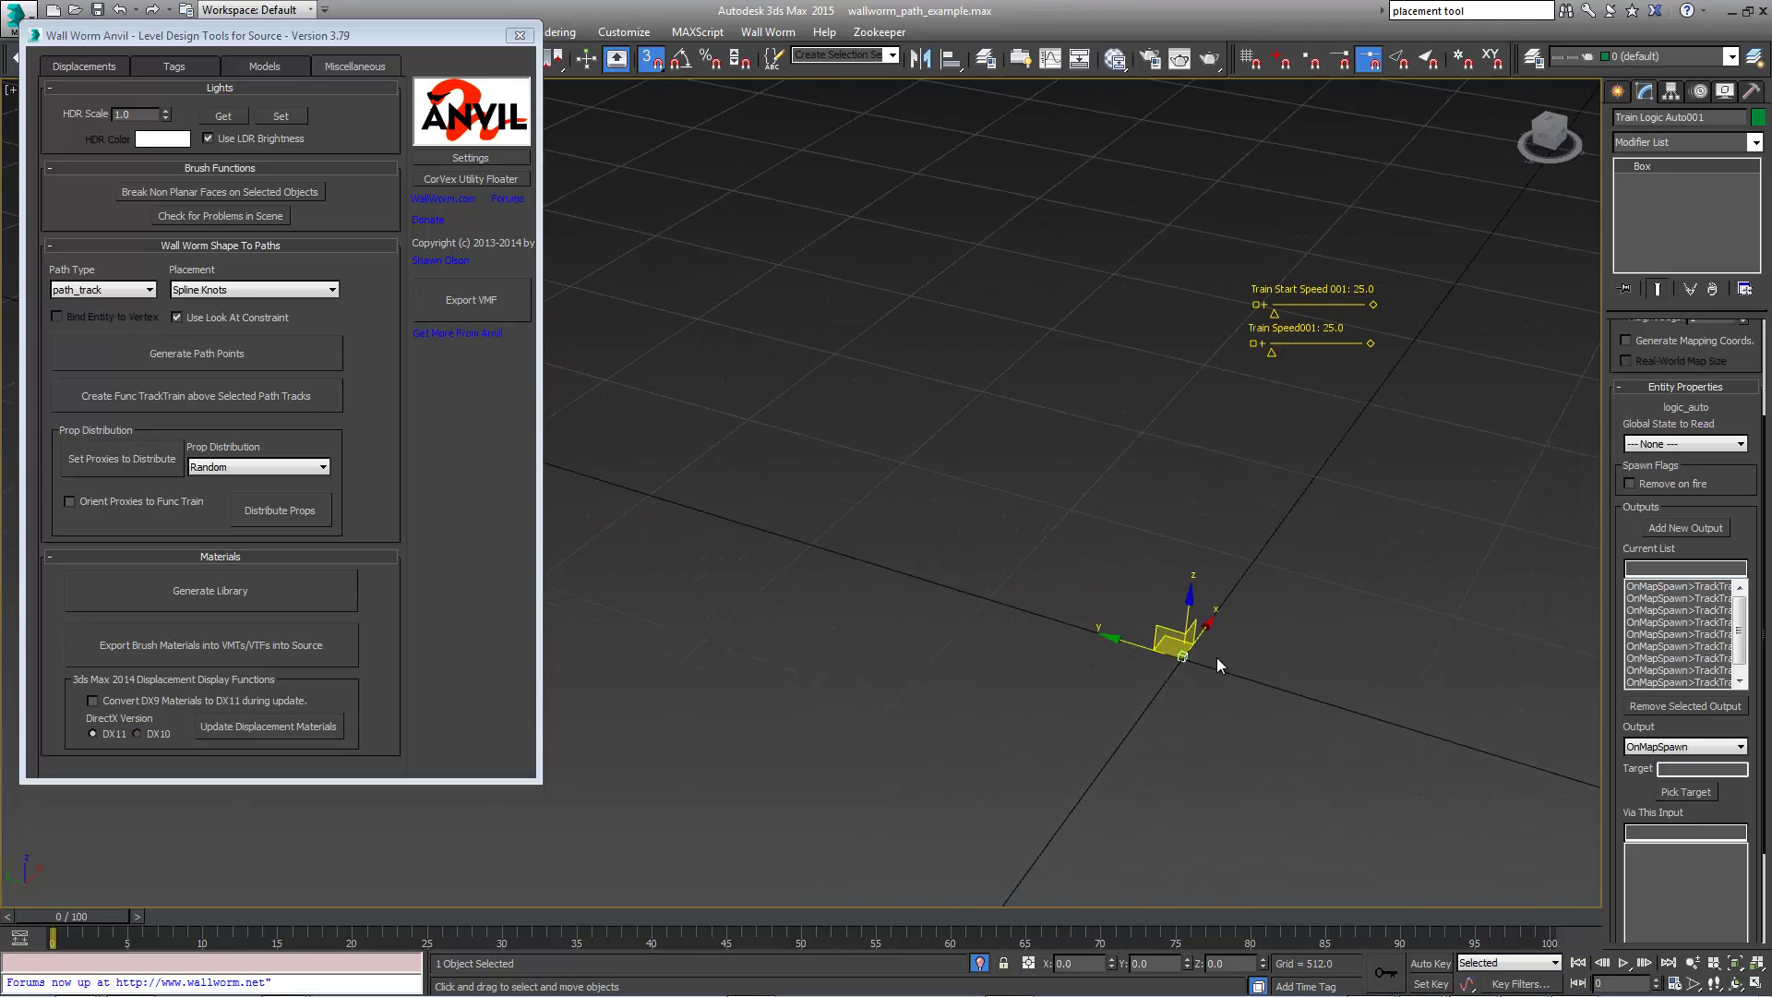
{"action": "left_click", "coordinate": [1672, 658]}
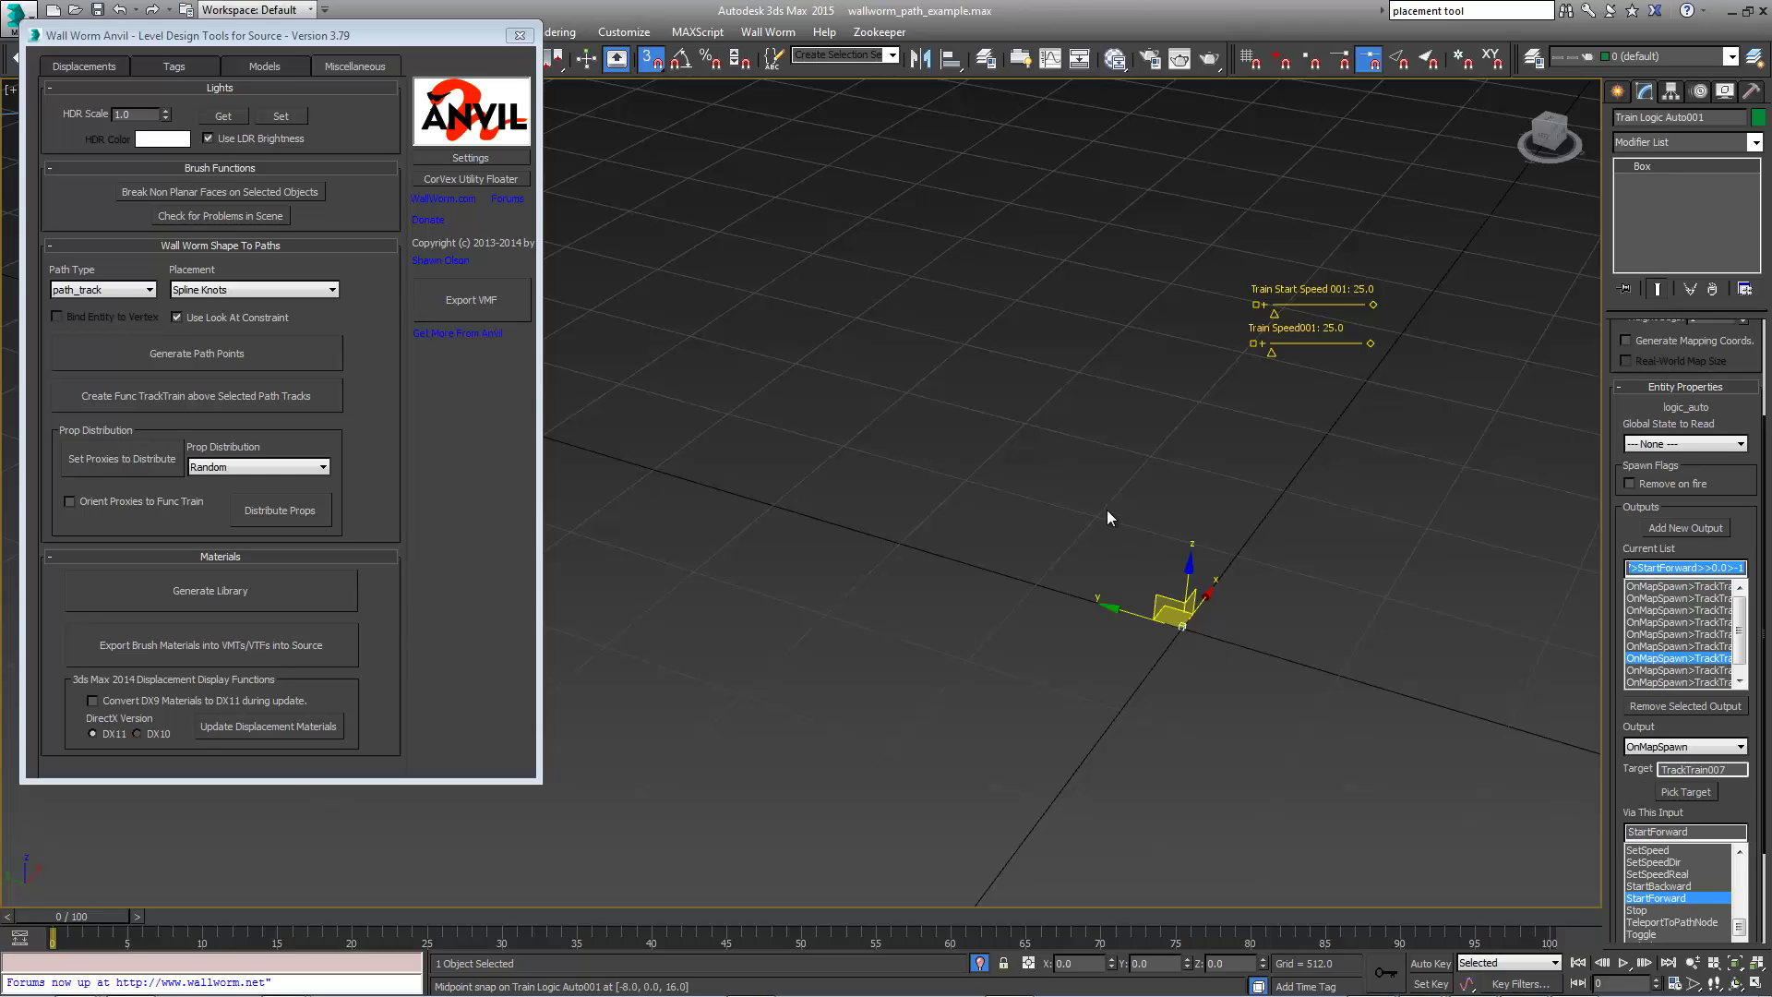
Select the engine, box car and container car models beside the world origin.
{"action": "middle_click_drag", "start_coordinate": [1106, 510], "coordinate": [1151, 560]}
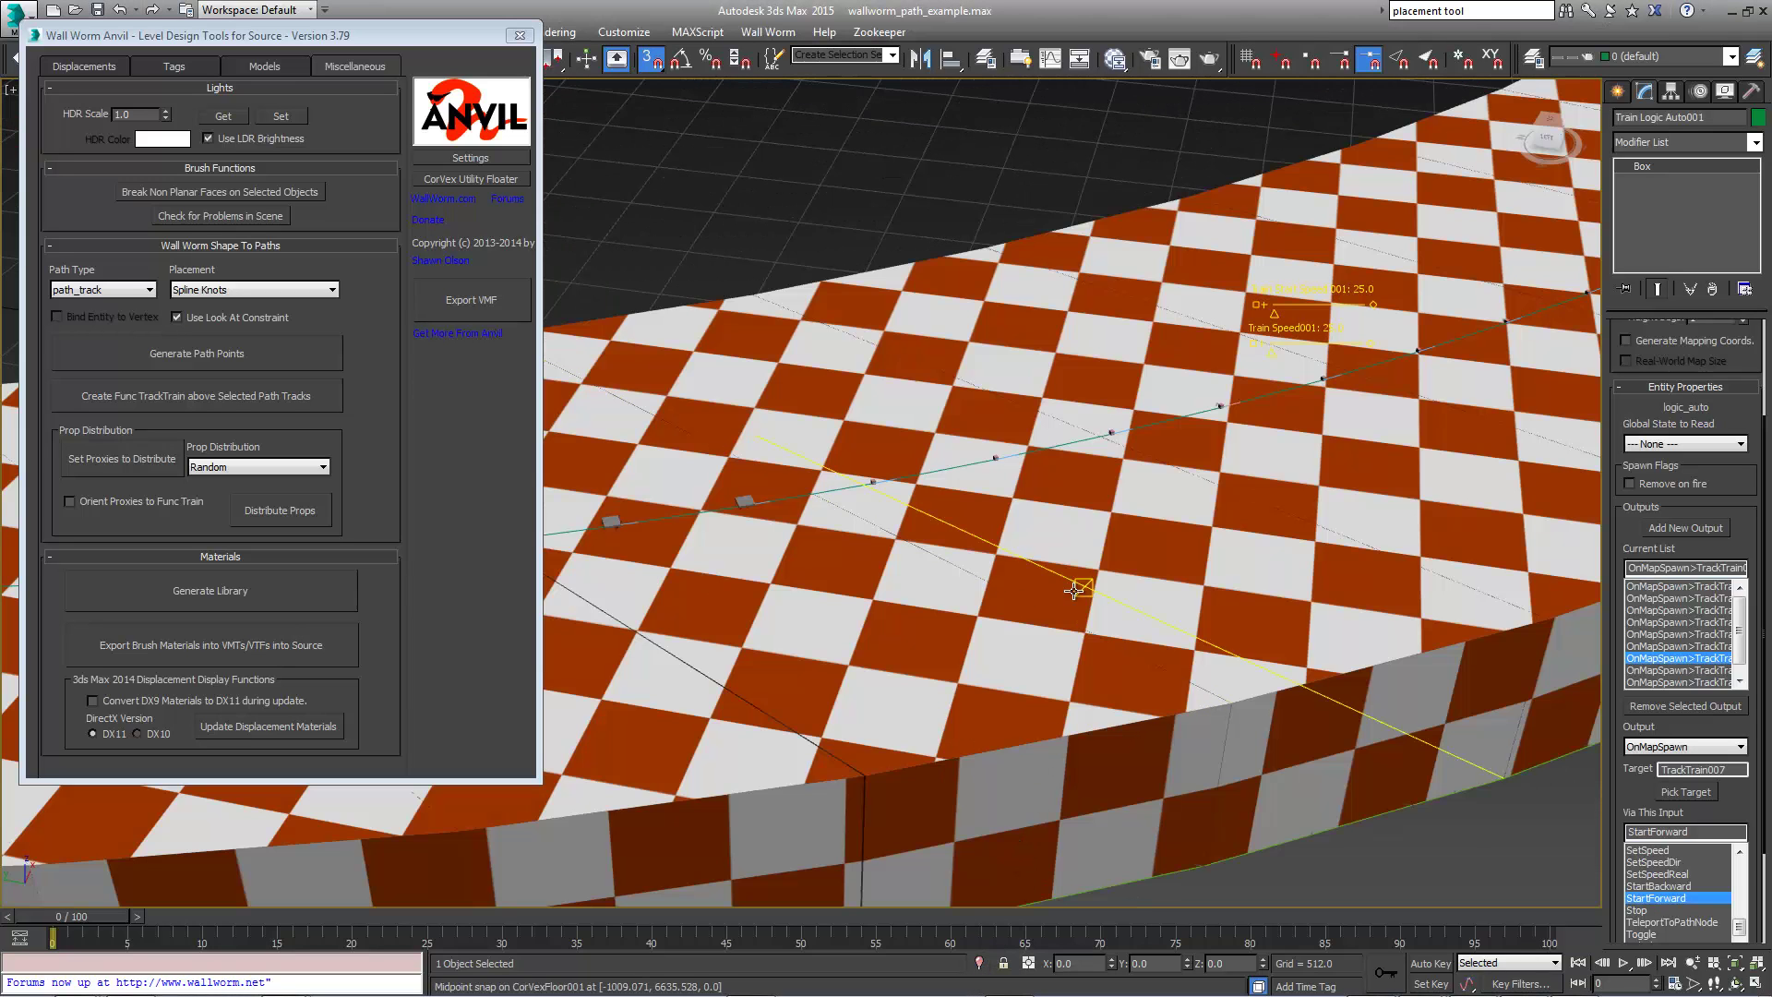
{"action": "middle_click_drag", "start_coordinate": [1073, 590], "coordinate": [1258, 720], "text": "alt"}
{"action": "scroll", "coordinate": [1021, 545], "scroll_direction": "down", "scroll_amount": 4}
{"action": "scroll", "coordinate": [1258, 701], "scroll_direction": "up", "scroll_amount": 2}
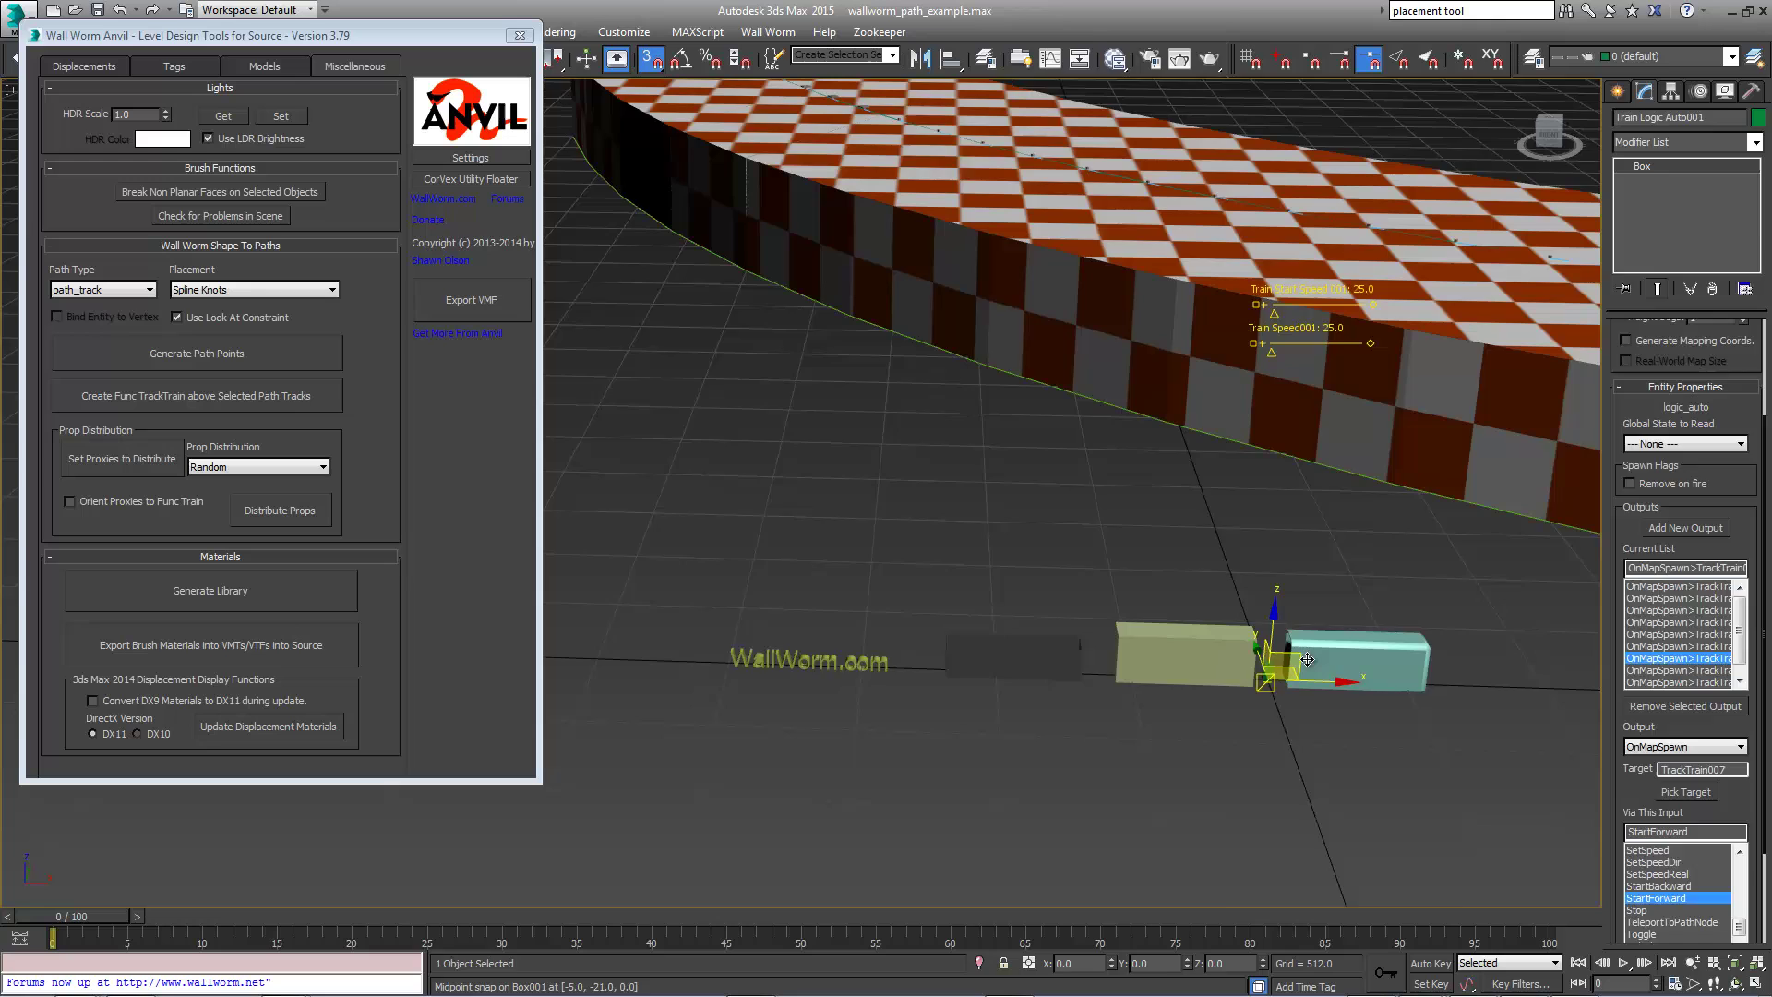
{"action": "left_click_drag", "start_coordinate": [835, 502], "coordinate": [1257, 602]}
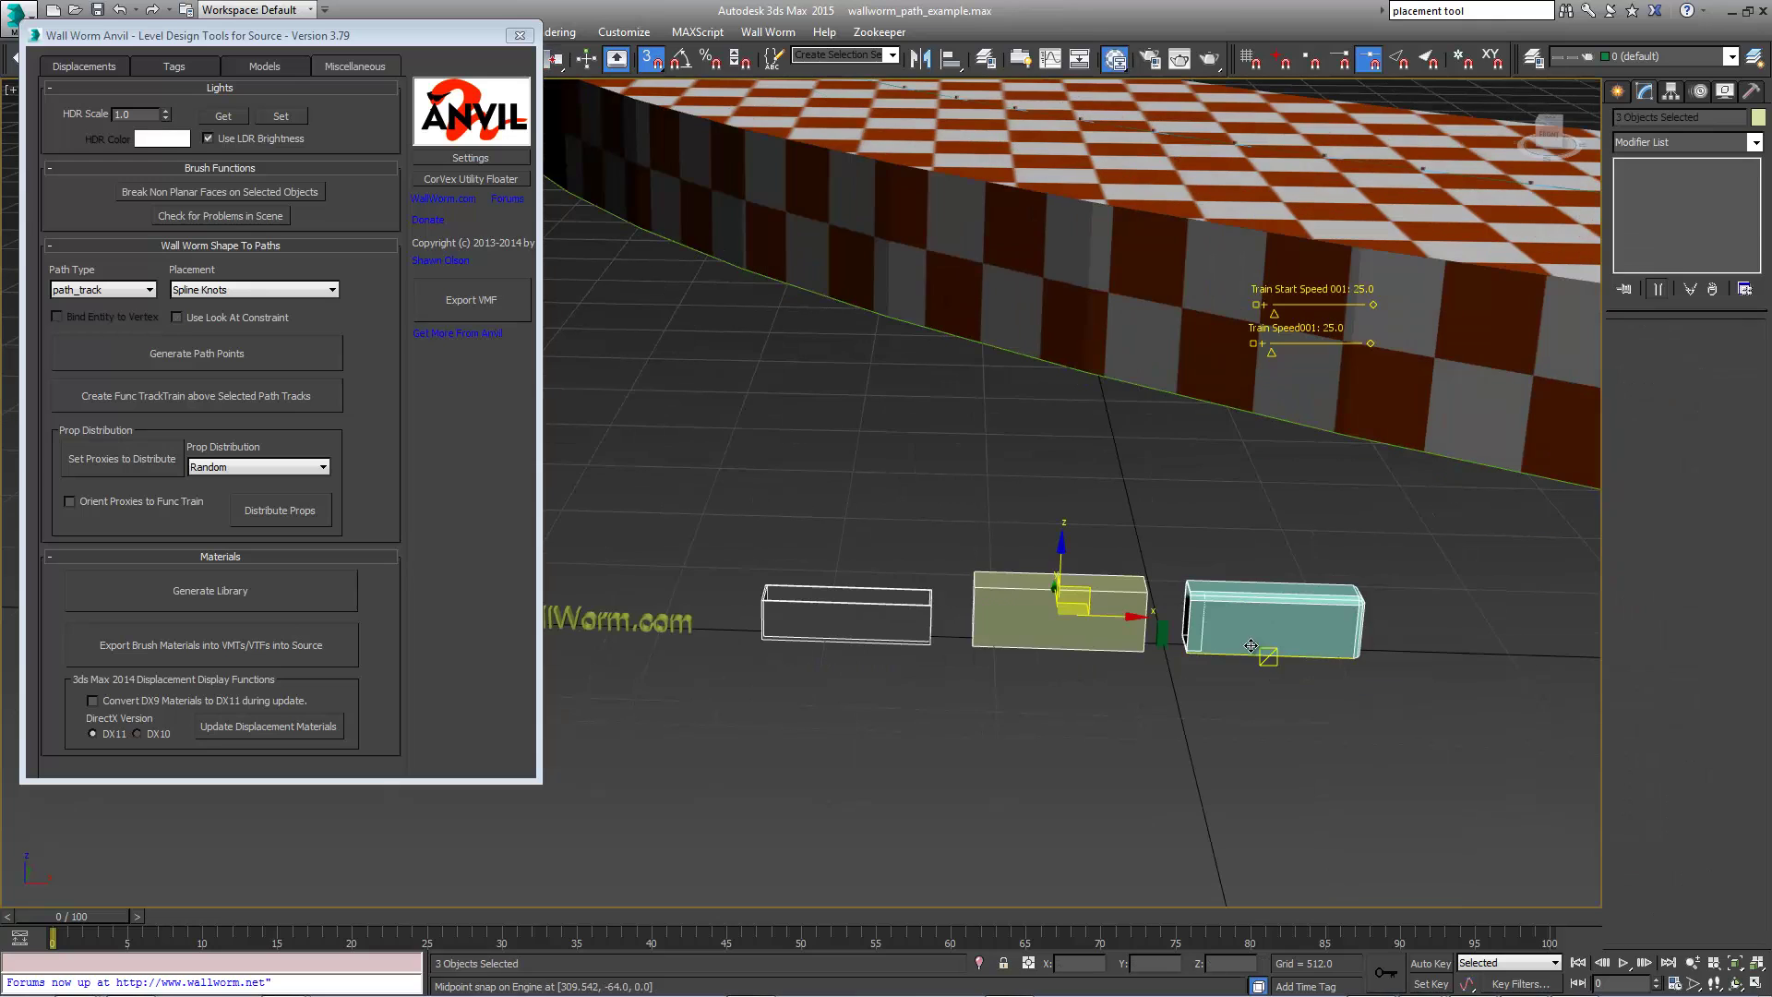
{"action": "left_click", "coordinate": [321, 179]}
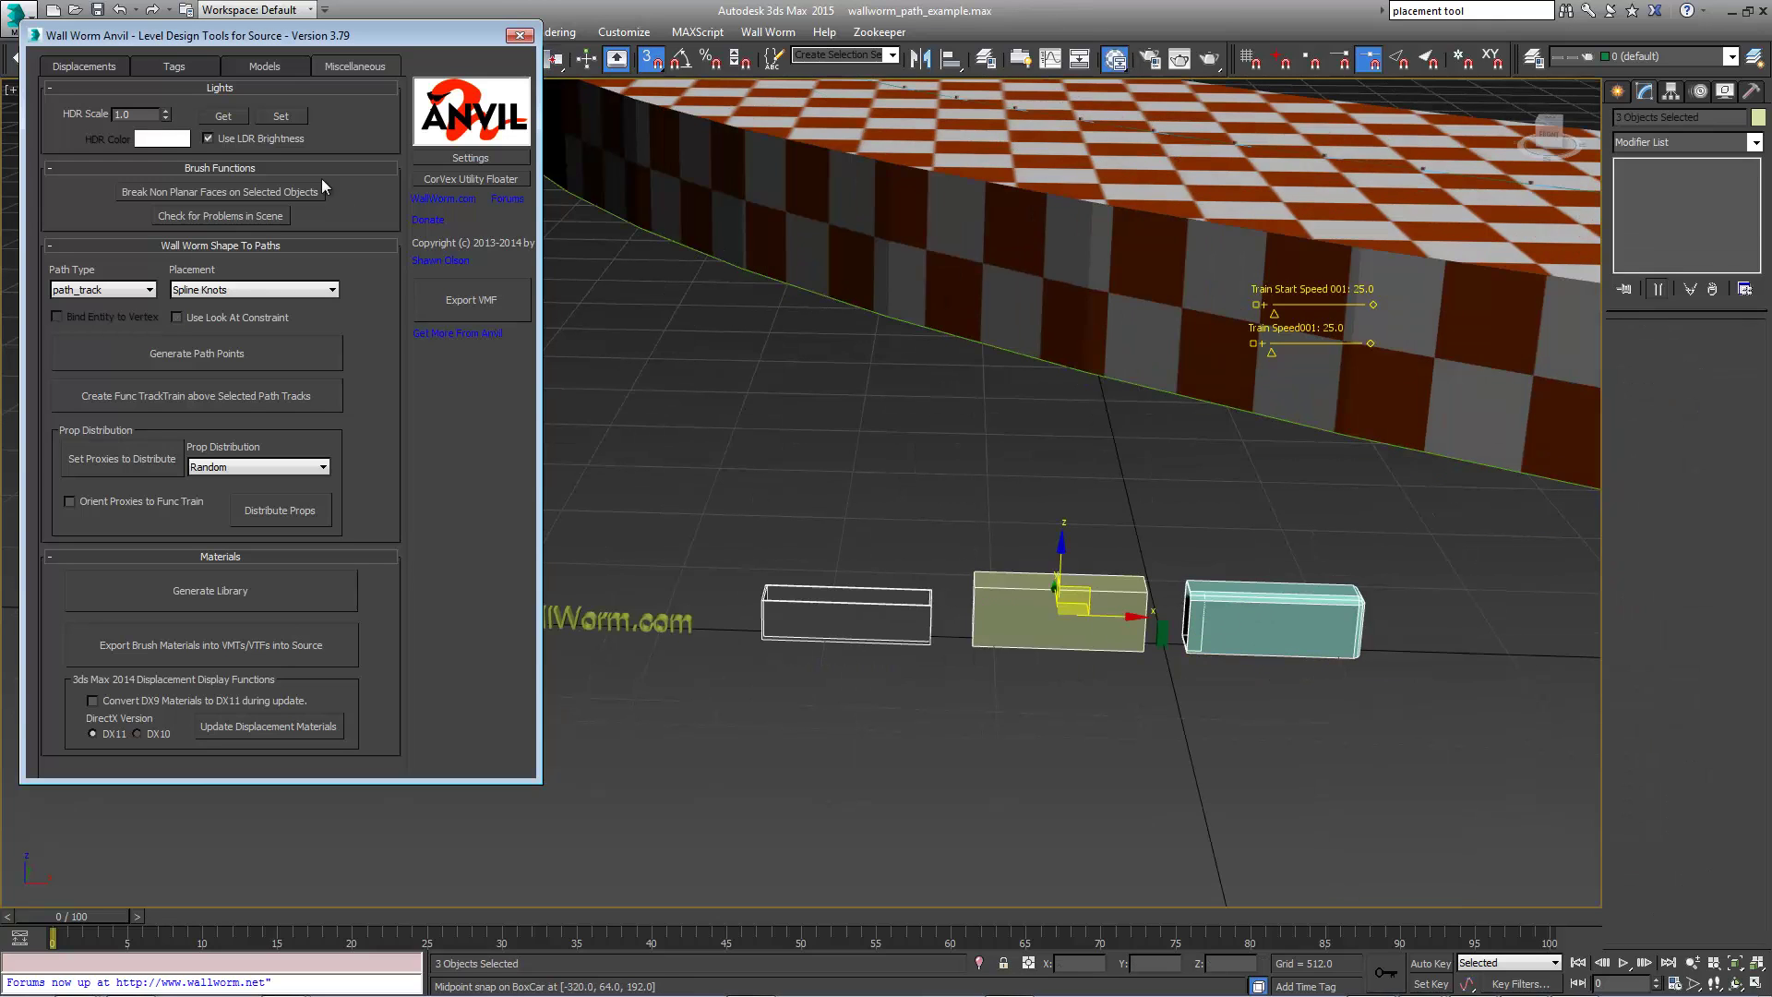
Create WWMT helpers for the selected cars with Local $origin and Origin in SMD enabled and $surfaceprop set to metal.
{"action": "left_click", "coordinate": [277, 66]}
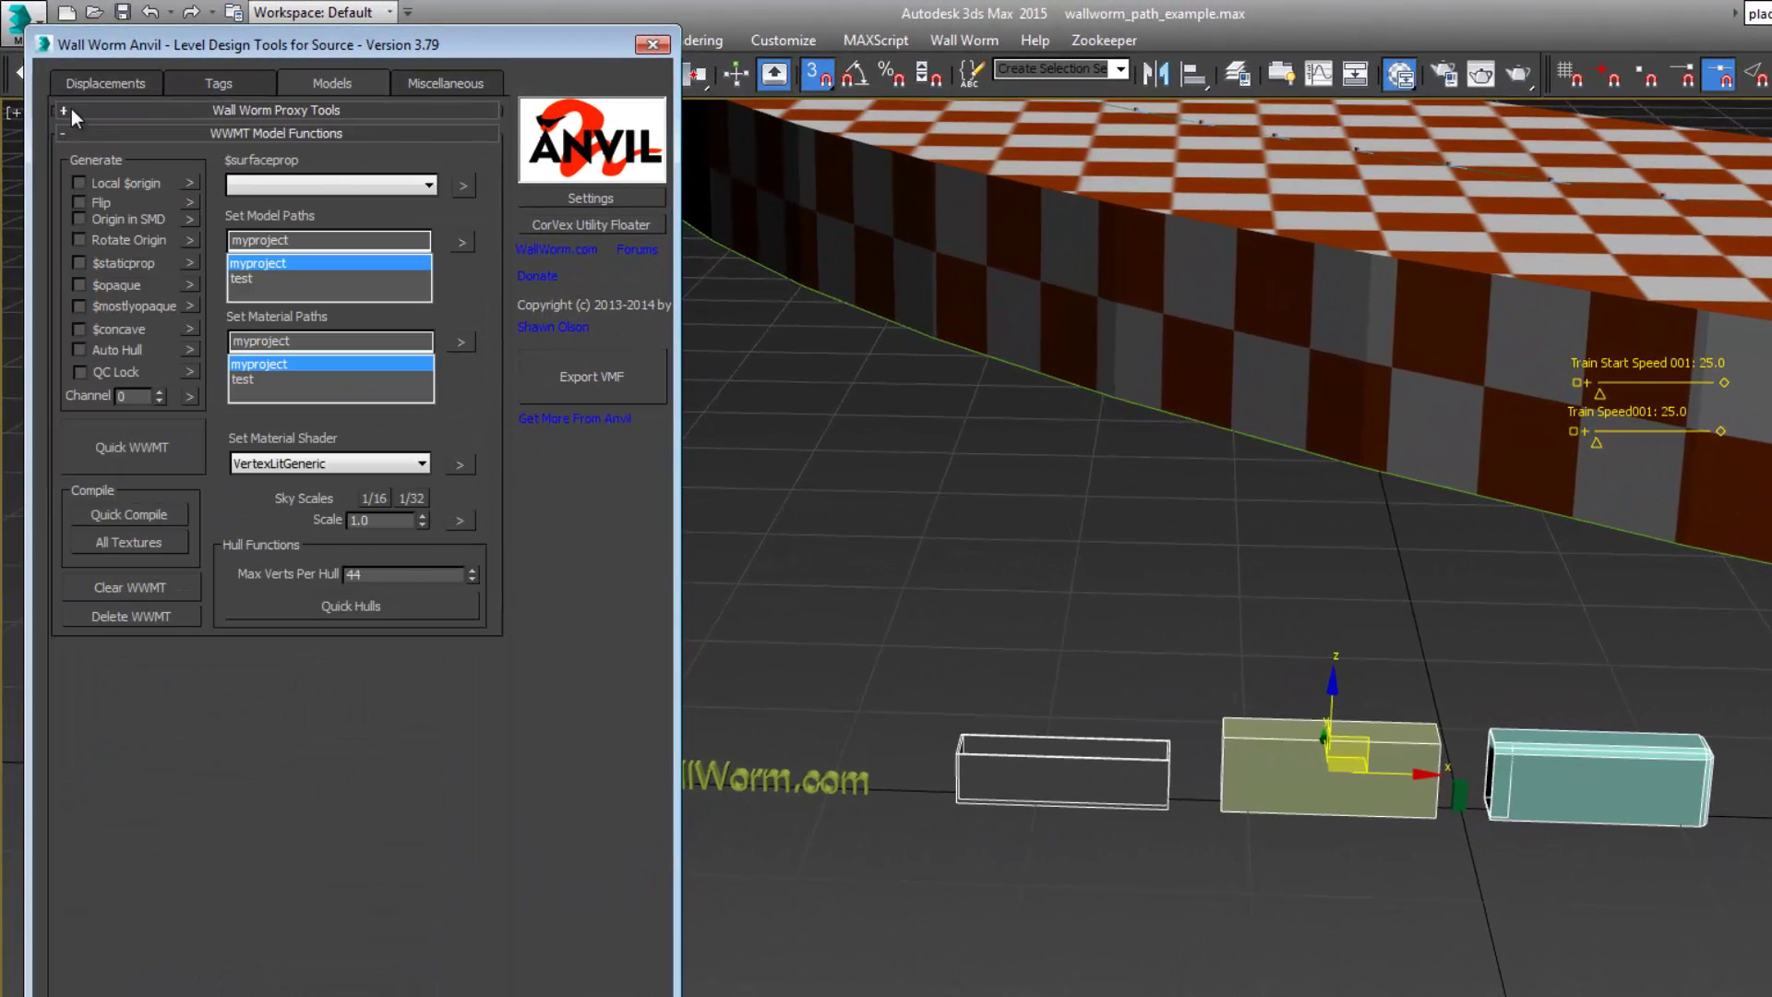
{"action": "left_click", "coordinate": [78, 184]}
{"action": "left_click", "coordinate": [370, 185]}
{"action": "left_click_drag", "start_coordinate": [425, 396], "coordinate": [433, 433]}
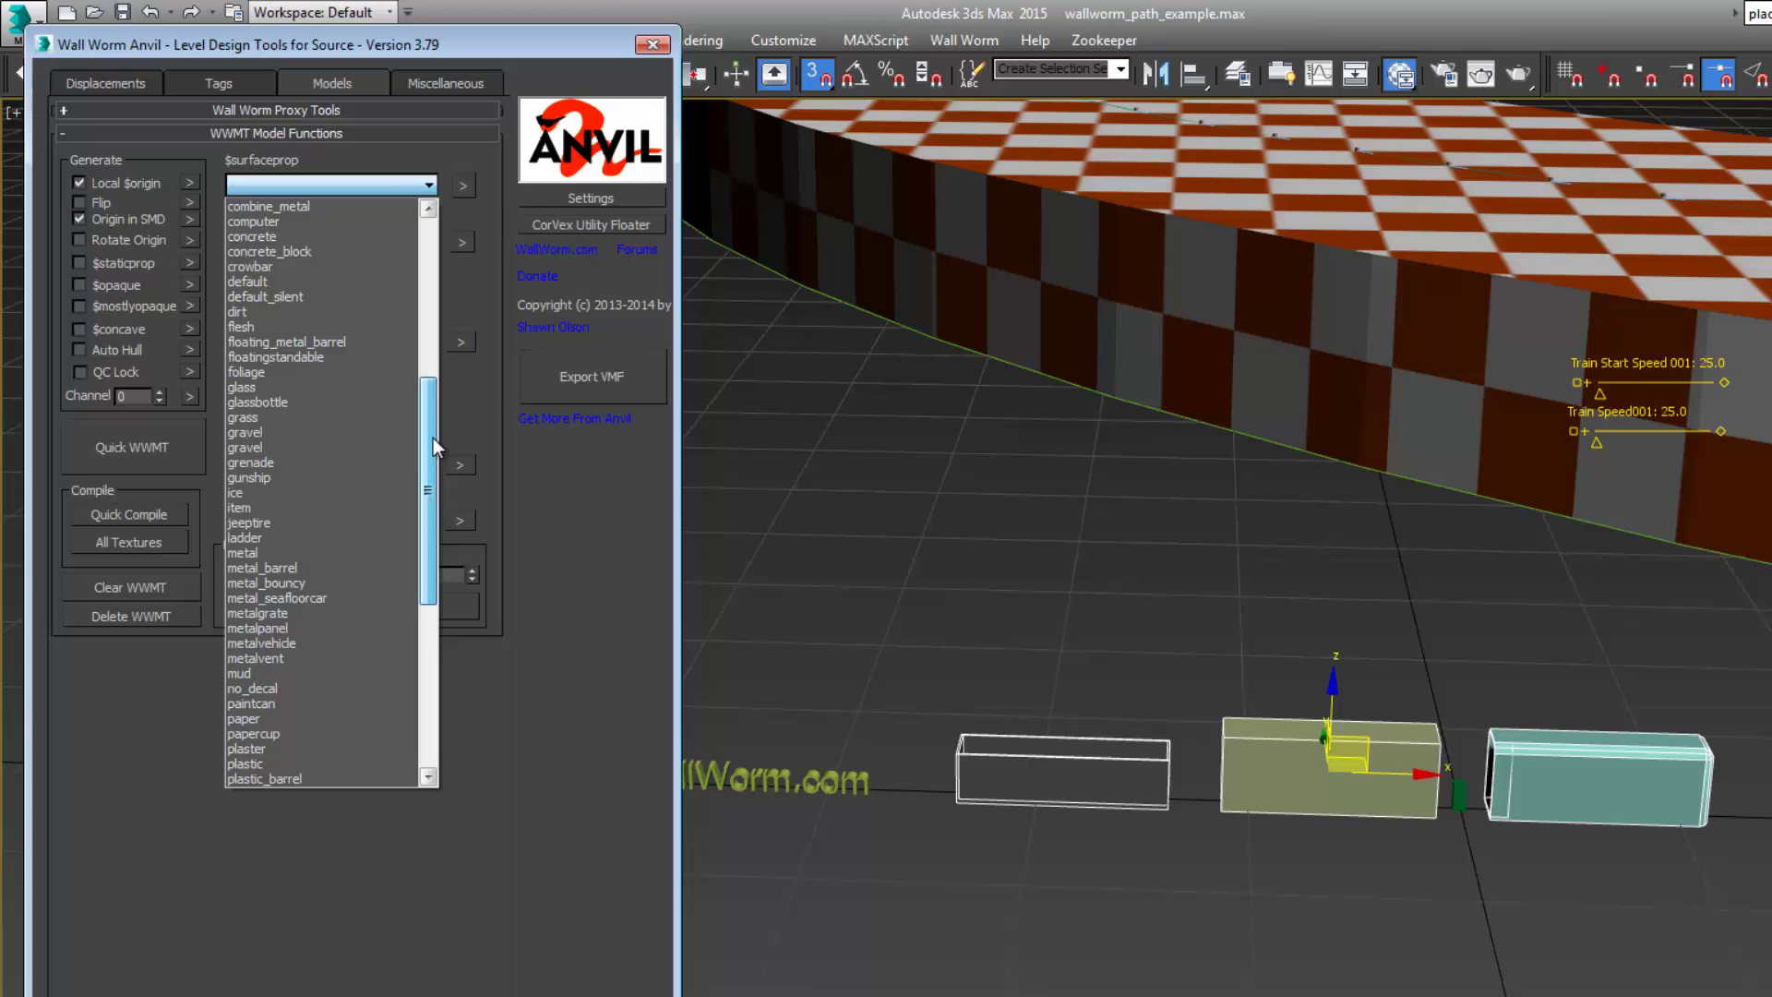
{"action": "left_click", "coordinate": [277, 567]}
{"action": "left_click", "coordinate": [129, 464]}
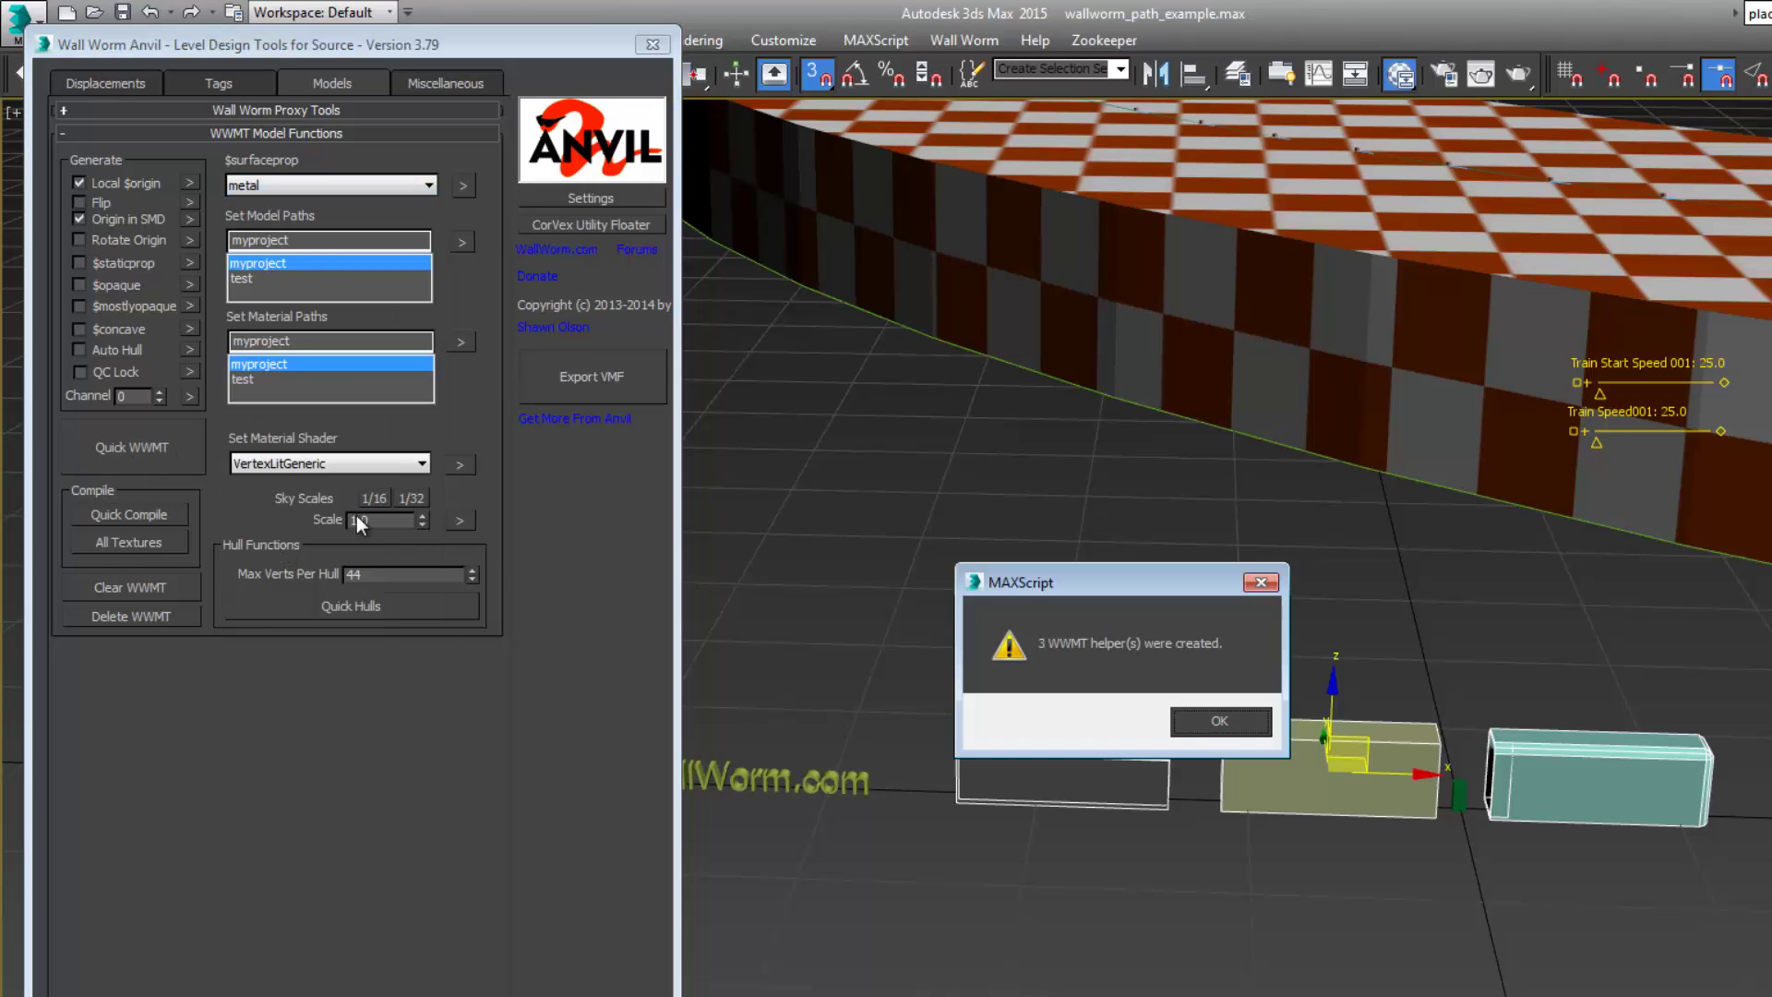
{"action": "left_click", "coordinate": [1223, 722]}
Create proxies from the three WWMT helpers and move the proxies away from the original cars.
{"action": "middle_click_drag", "start_coordinate": [1326, 772], "coordinate": [1341, 903], "text": "alt"}
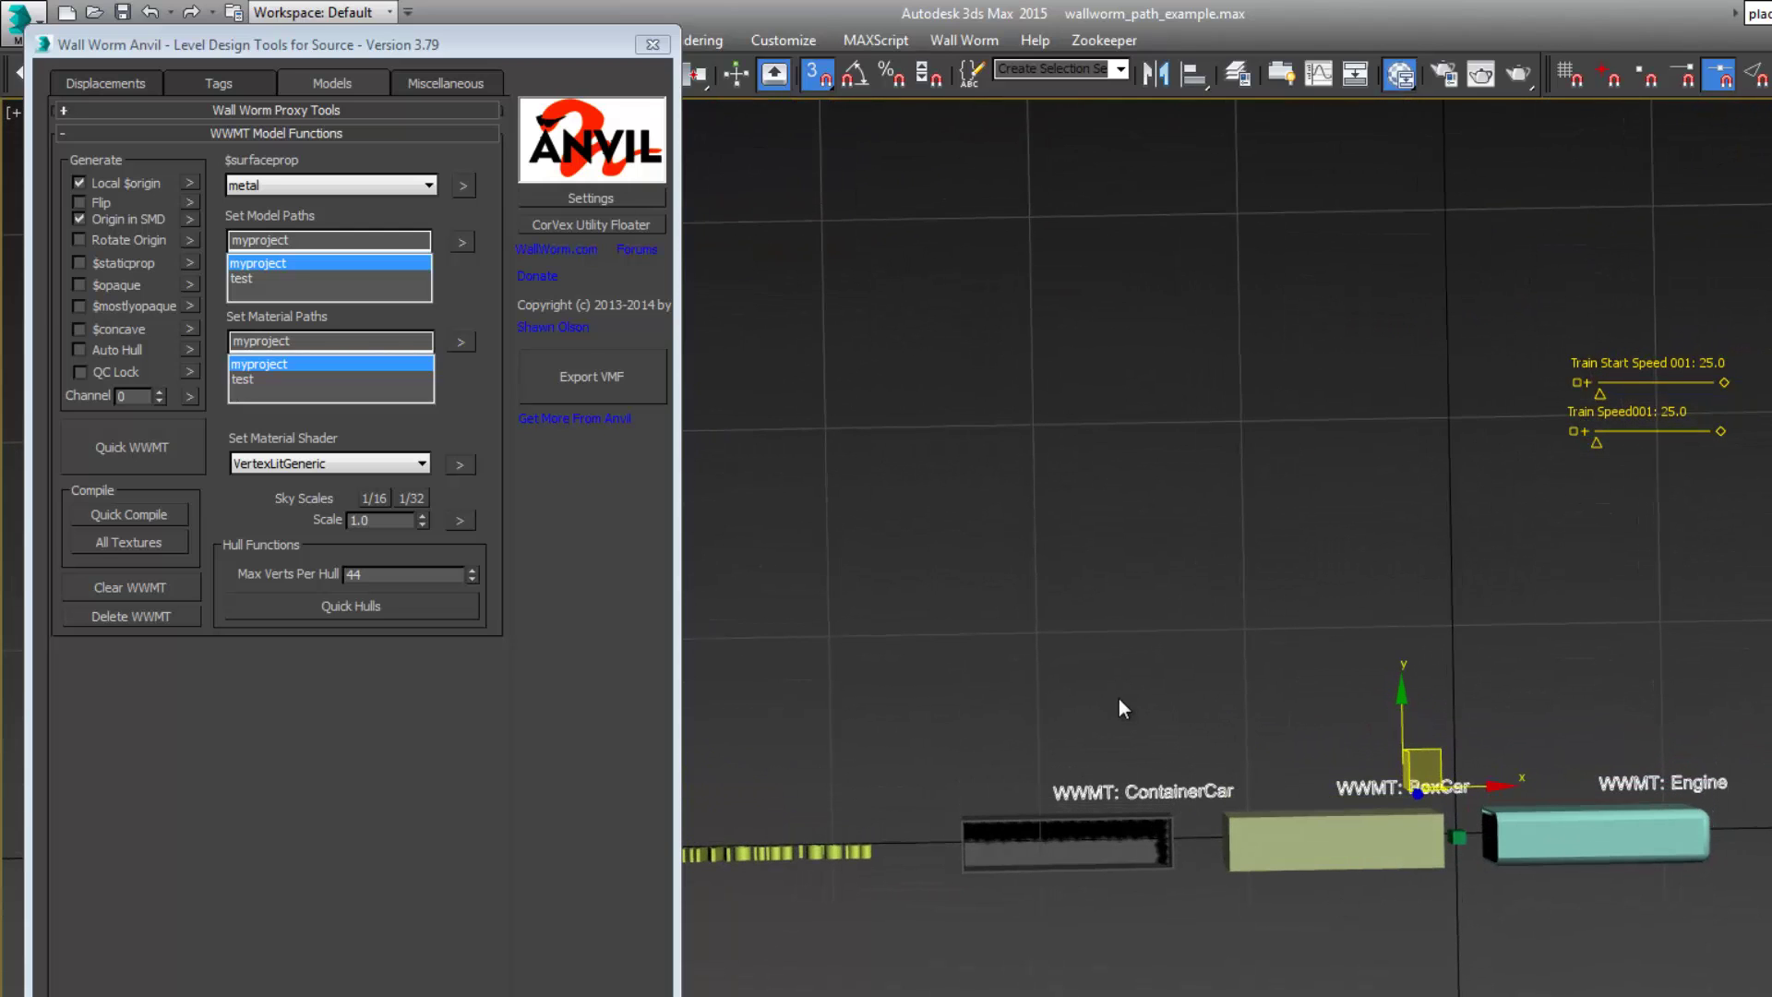
{"action": "left_click_drag", "start_coordinate": [1100, 666], "coordinate": [1714, 801]}
{"action": "left_click", "coordinate": [74, 132]}
{"action": "left_click", "coordinate": [79, 111]}
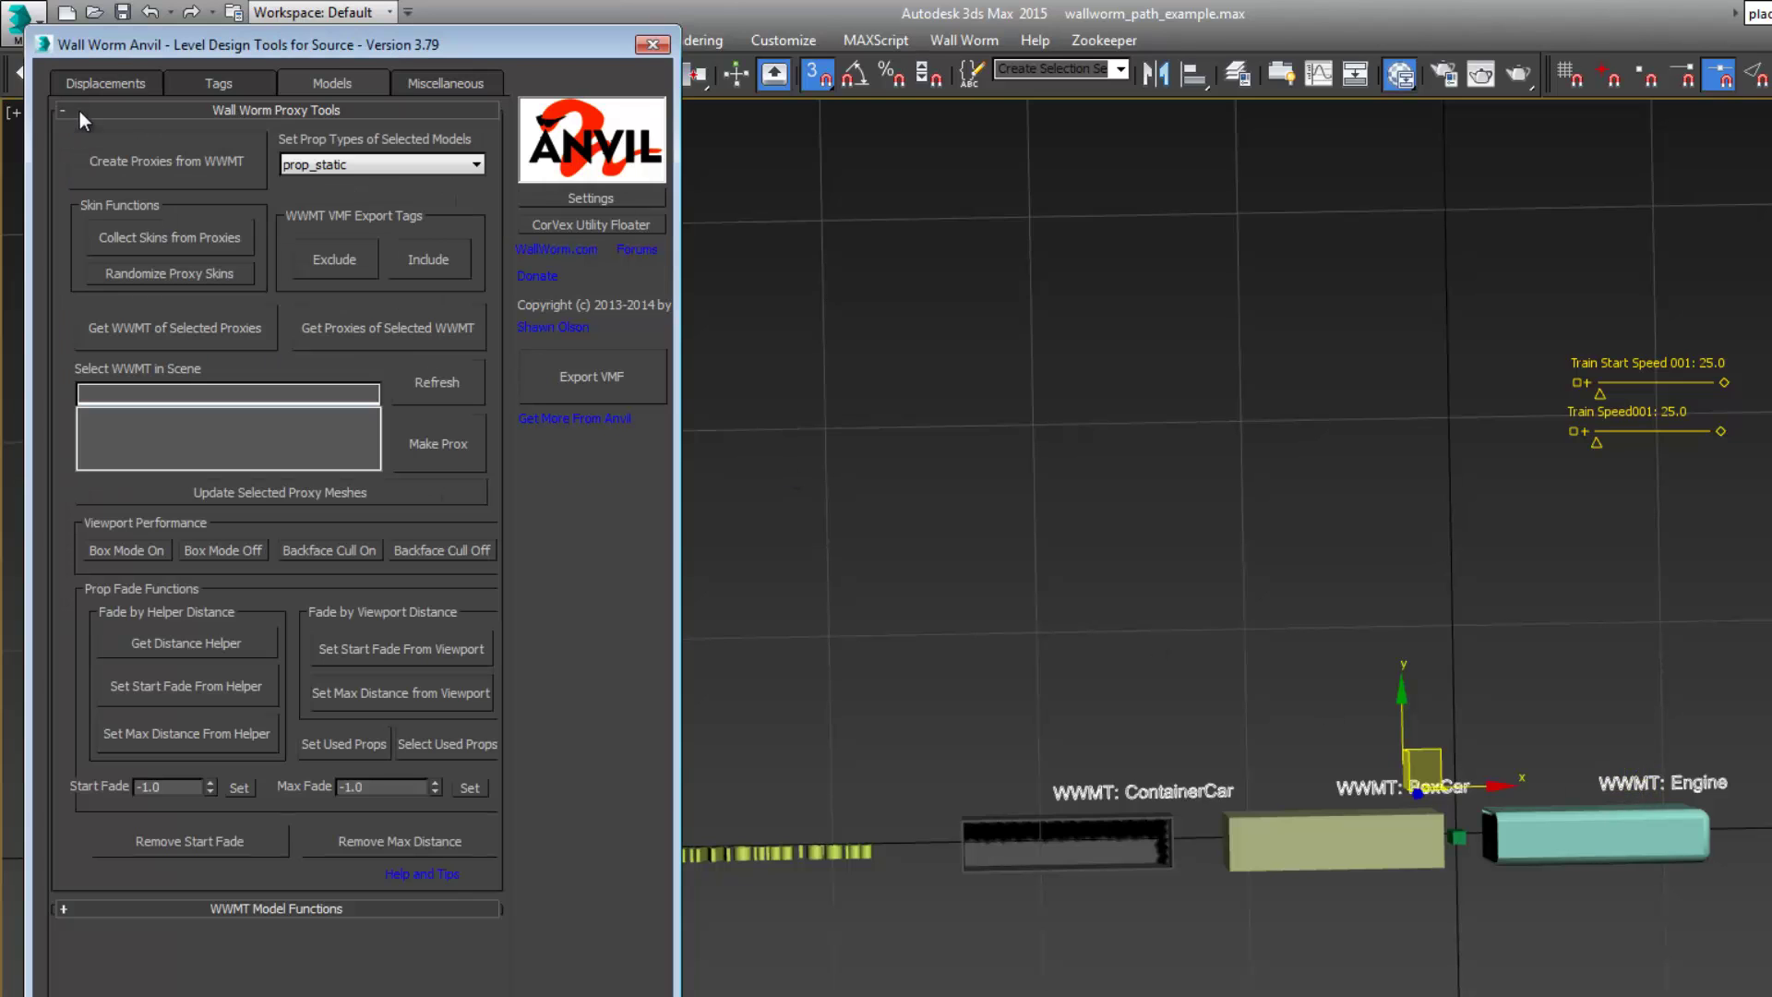
{"action": "left_click", "coordinate": [190, 162]}
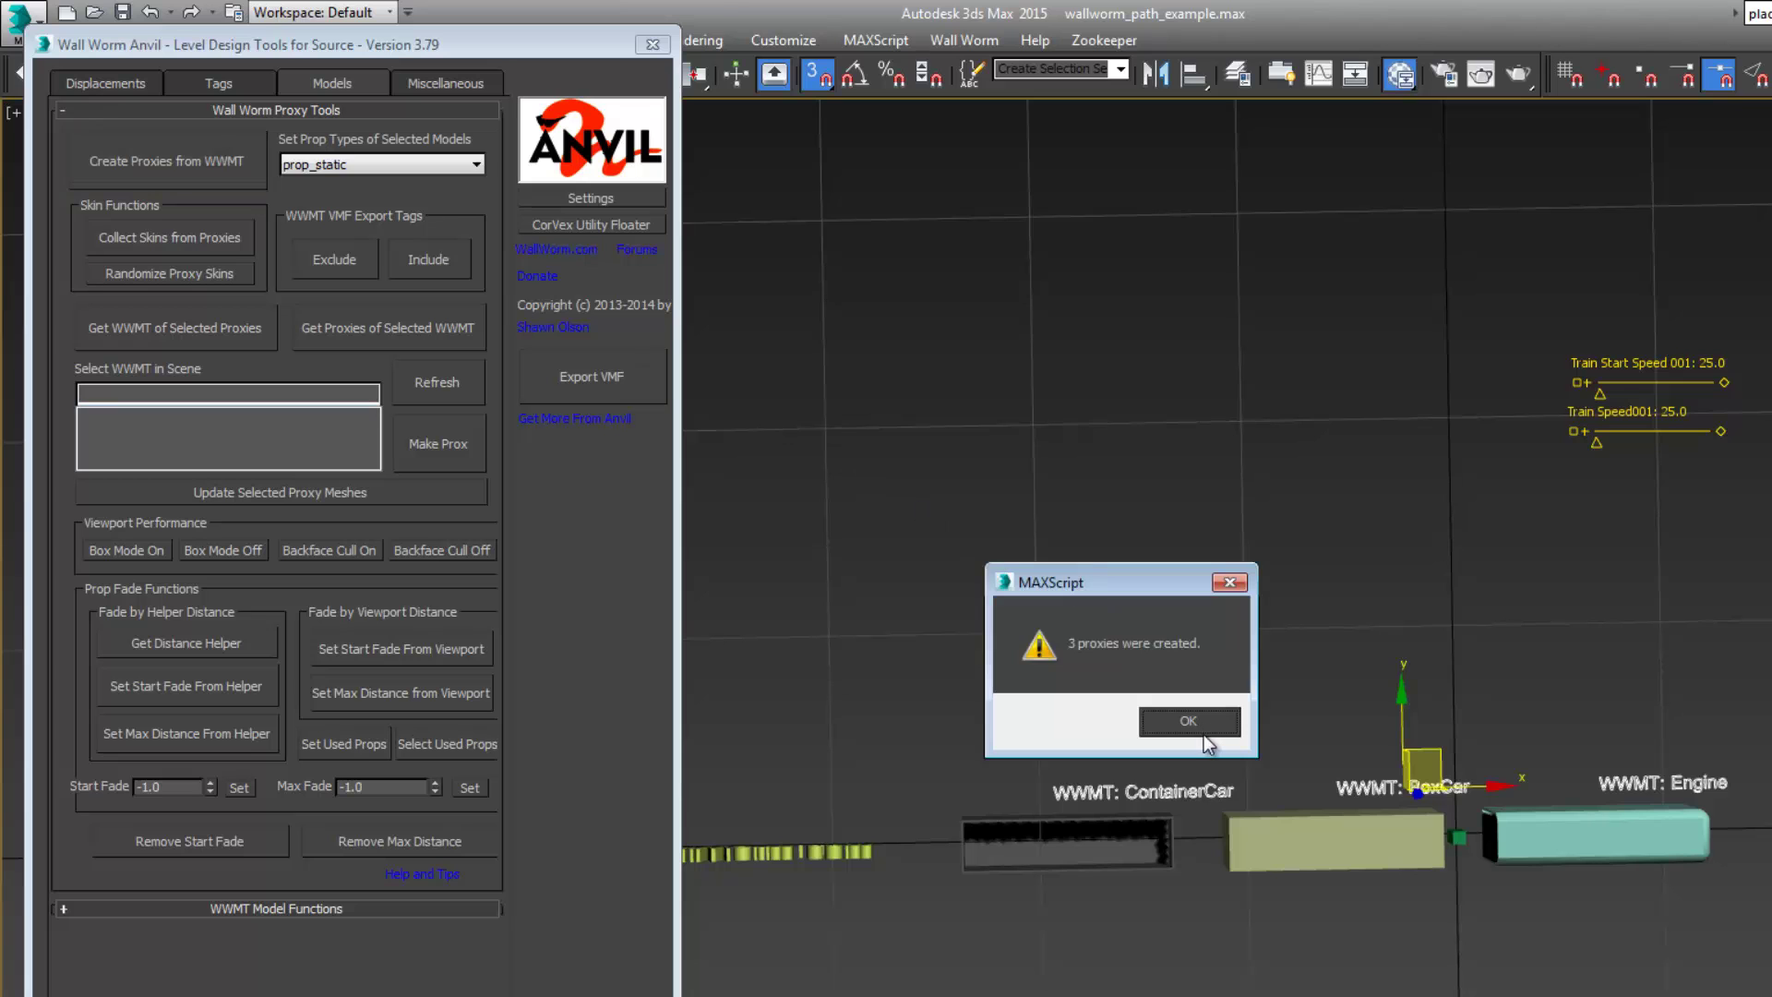
{"action": "left_click", "coordinate": [1188, 720]}
{"action": "left_click_drag", "start_coordinate": [1380, 738], "coordinate": [1313, 412]}
Hide the curved checkered CorVex floor.
{"action": "middle_click_drag", "start_coordinate": [1401, 542], "coordinate": [1027, 585], "text": "alt"}
{"action": "left_click", "coordinate": [1027, 585]}
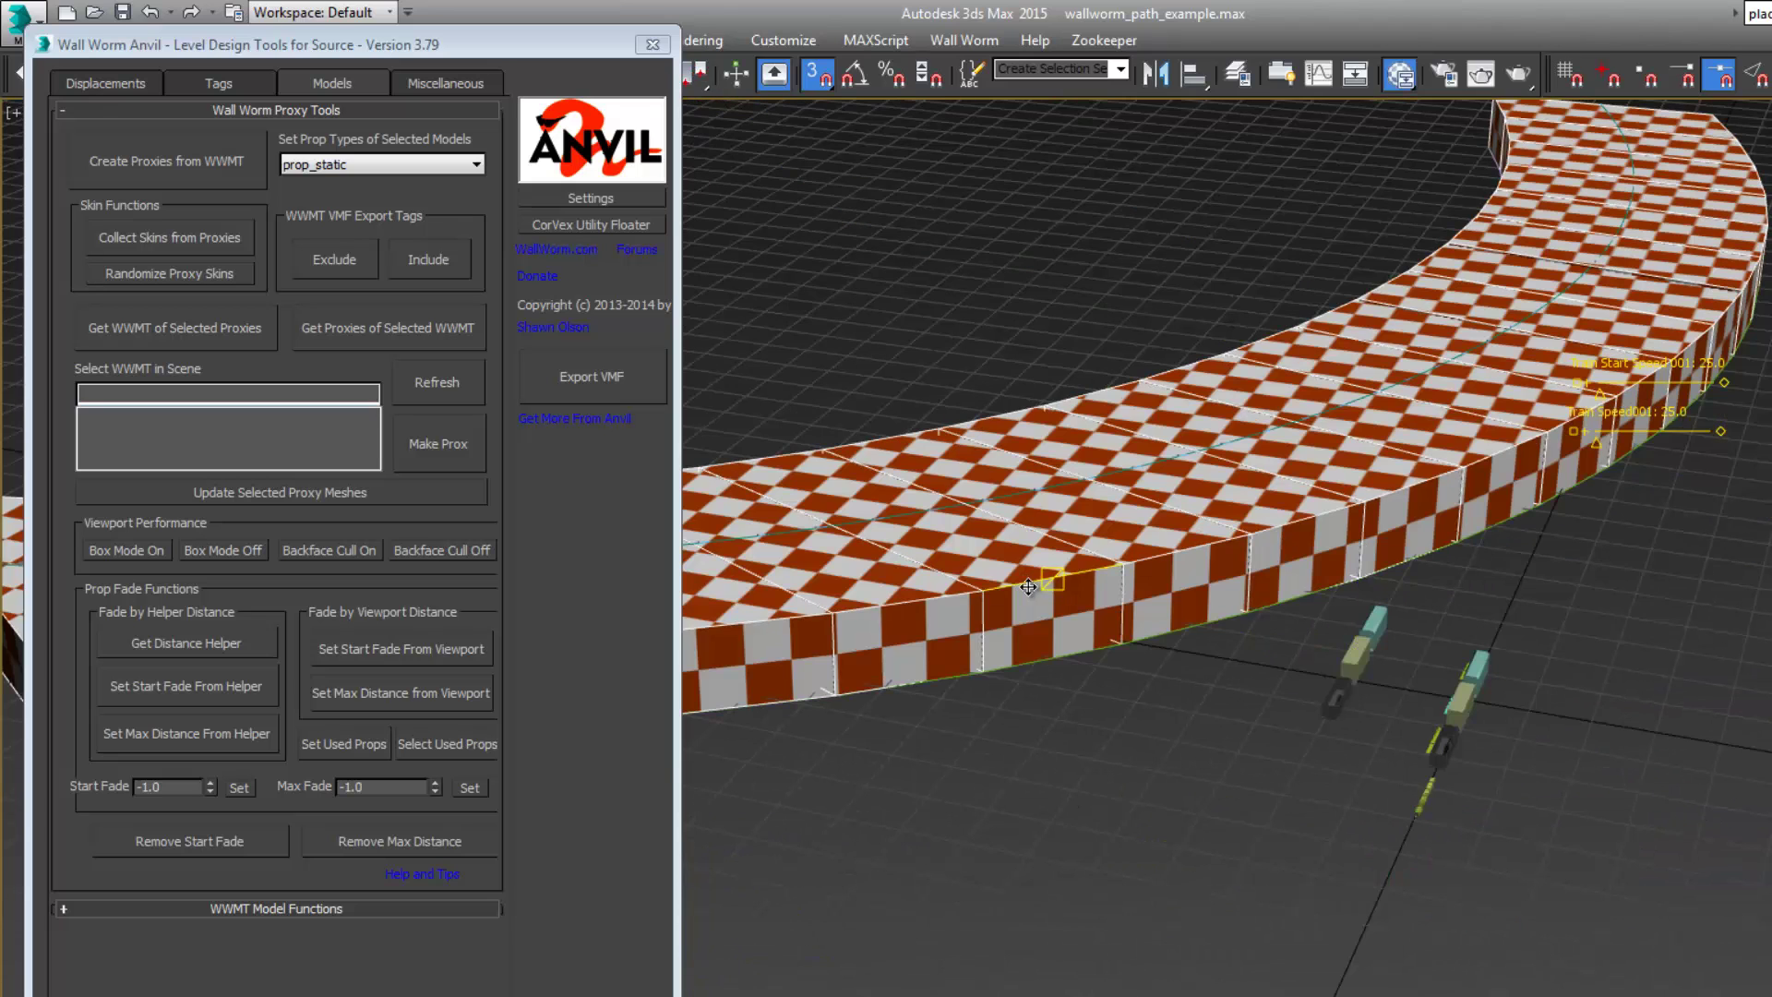
{"action": "right_click", "coordinate": [1028, 587]}
{"action": "left_click", "coordinate": [1075, 516]}
Hide the TrainPath spline running through the path tracks.
{"action": "middle_click_drag", "start_coordinate": [1145, 636], "coordinate": [1269, 582], "text": "alt"}
{"action": "left_click_drag", "start_coordinate": [1048, 579], "coordinate": [1157, 724]}
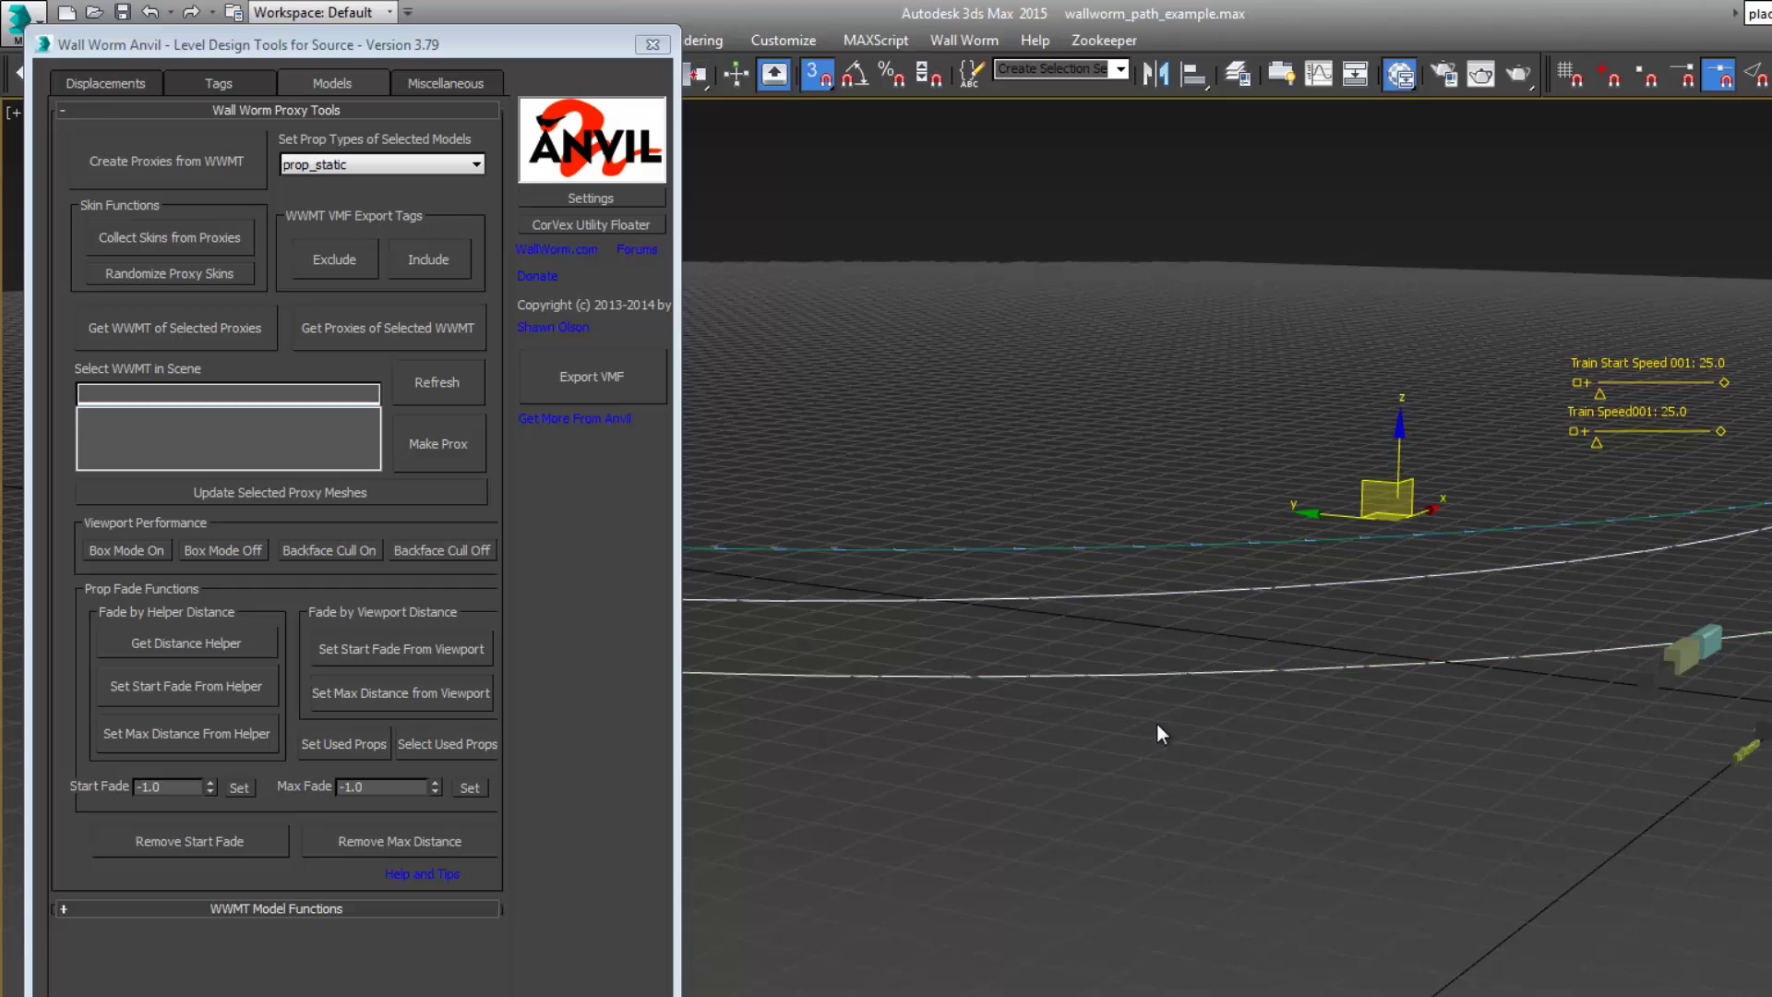
{"action": "middle_click_drag", "start_coordinate": [1100, 590], "coordinate": [1170, 678], "text": "alt"}
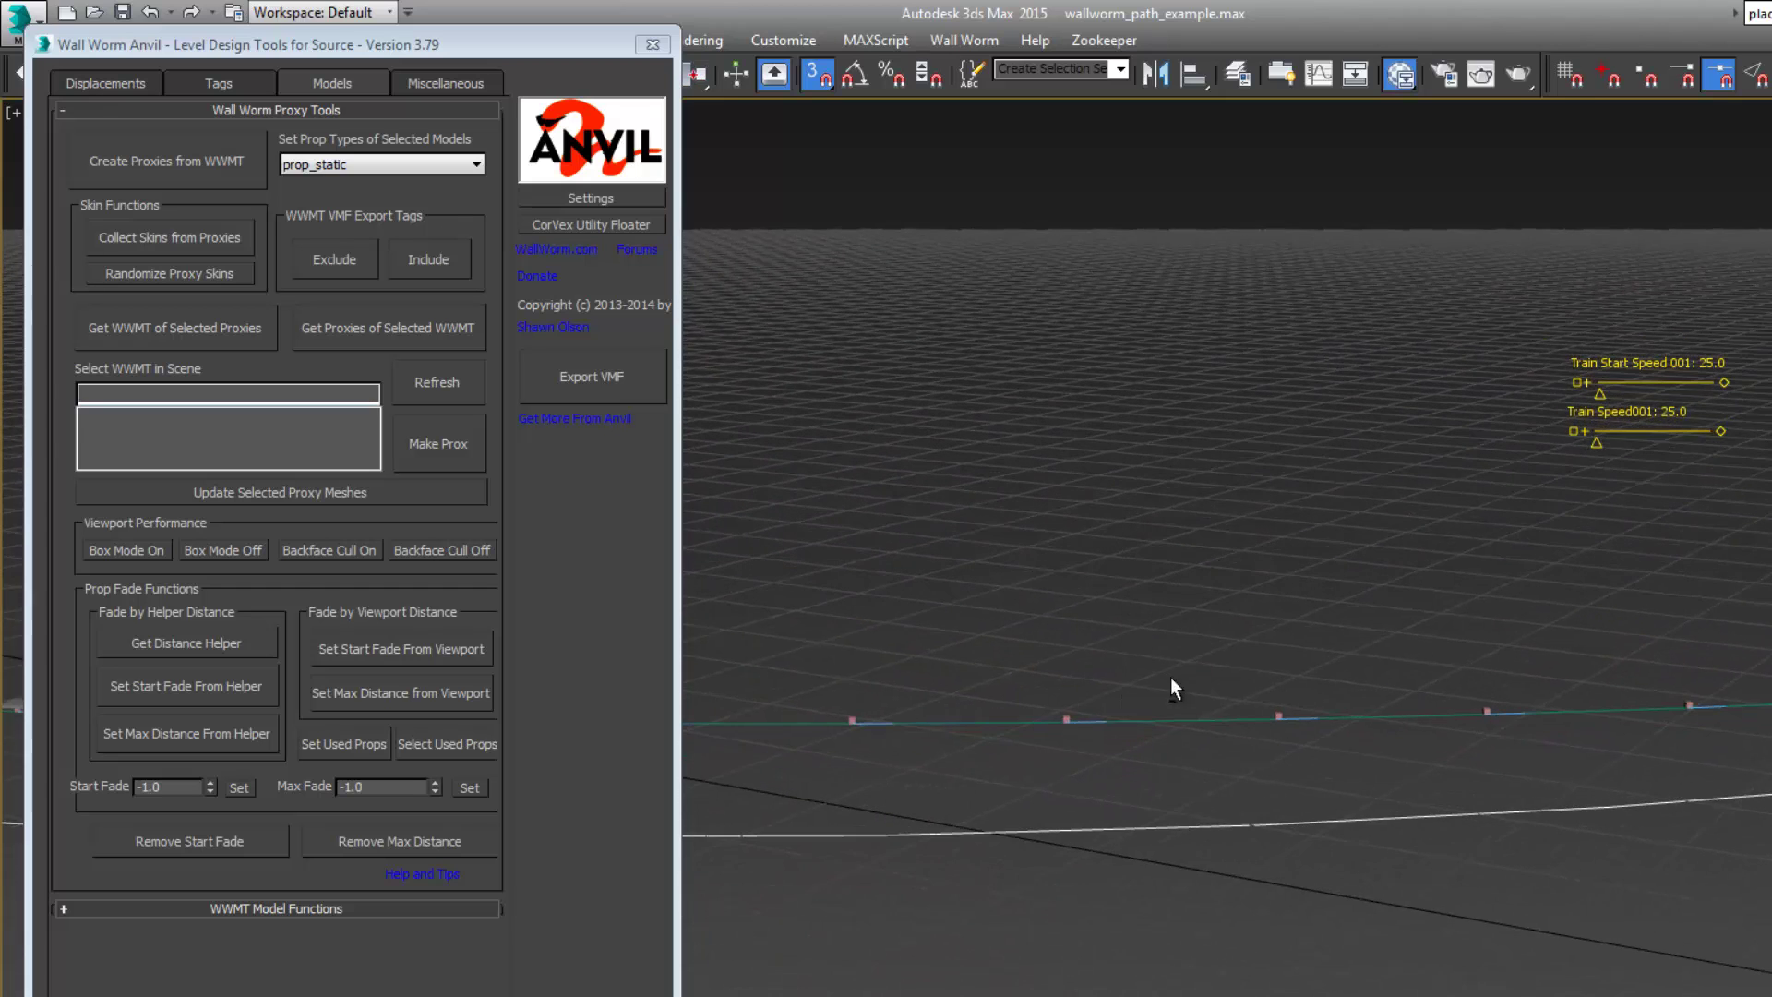
{"action": "left_click", "coordinate": [1164, 720]}
{"action": "right_click", "coordinate": [1165, 701]}
{"action": "left_click", "coordinate": [1235, 684]}
Set the container car and box car proxies as the proxies to distribute, leaving out the engine proxy.
{"action": "scroll", "coordinate": [1215, 780], "scroll_direction": "up", "scroll_amount": 3}
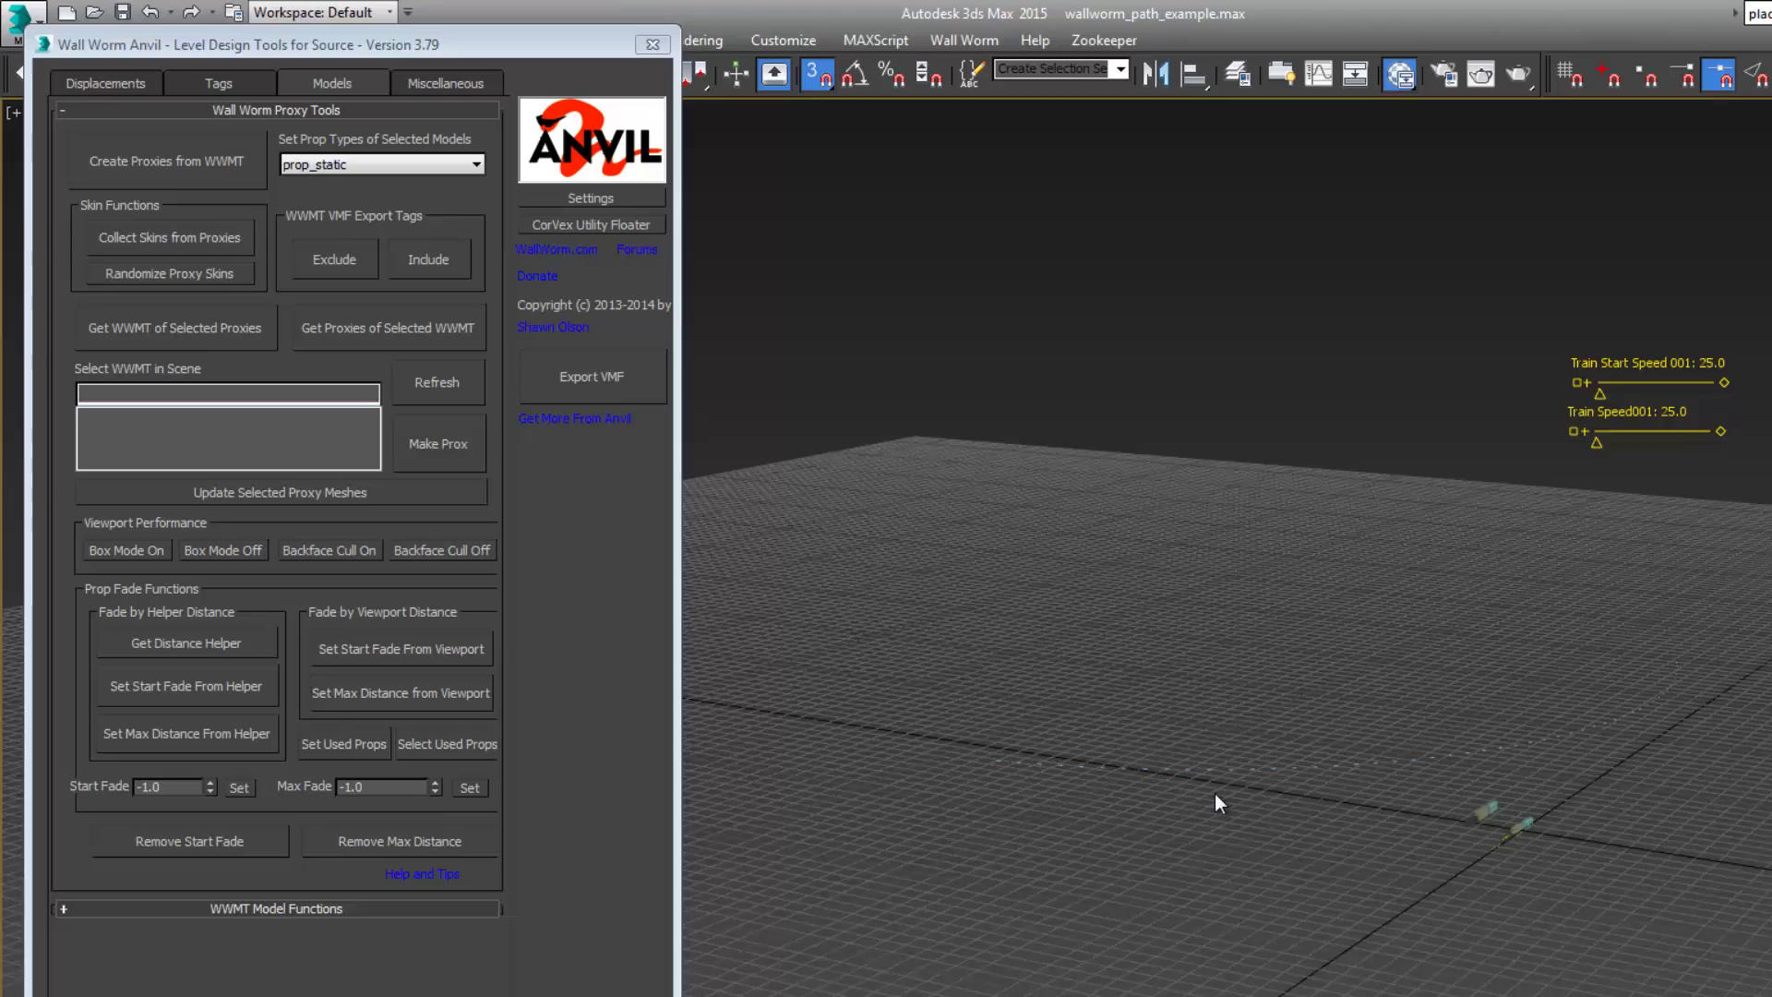
{"action": "middle_click_drag", "start_coordinate": [1220, 794], "coordinate": [1305, 755]}
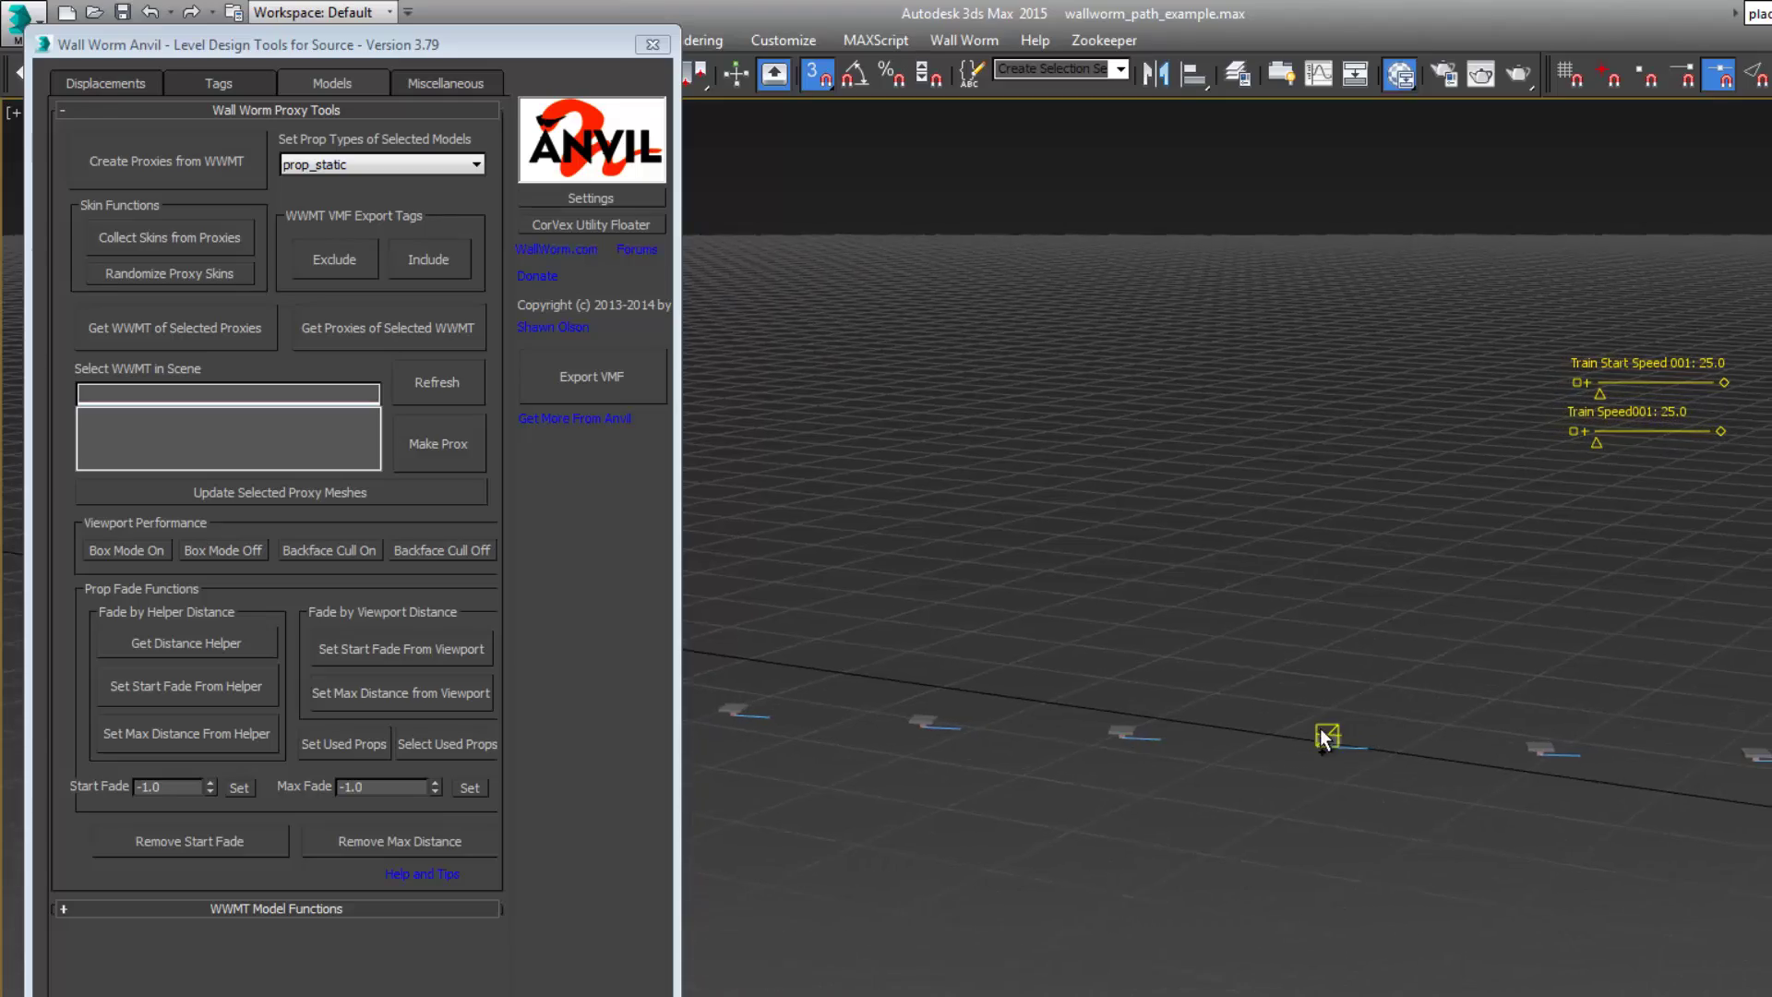
{"action": "scroll", "coordinate": [1320, 728], "scroll_direction": "down", "scroll_amount": 5}
{"action": "middle_click_drag", "start_coordinate": [1370, 967], "coordinate": [1384, 803], "text": "alt"}
{"action": "scroll", "coordinate": [1362, 863], "scroll_direction": "down", "scroll_amount": 3}
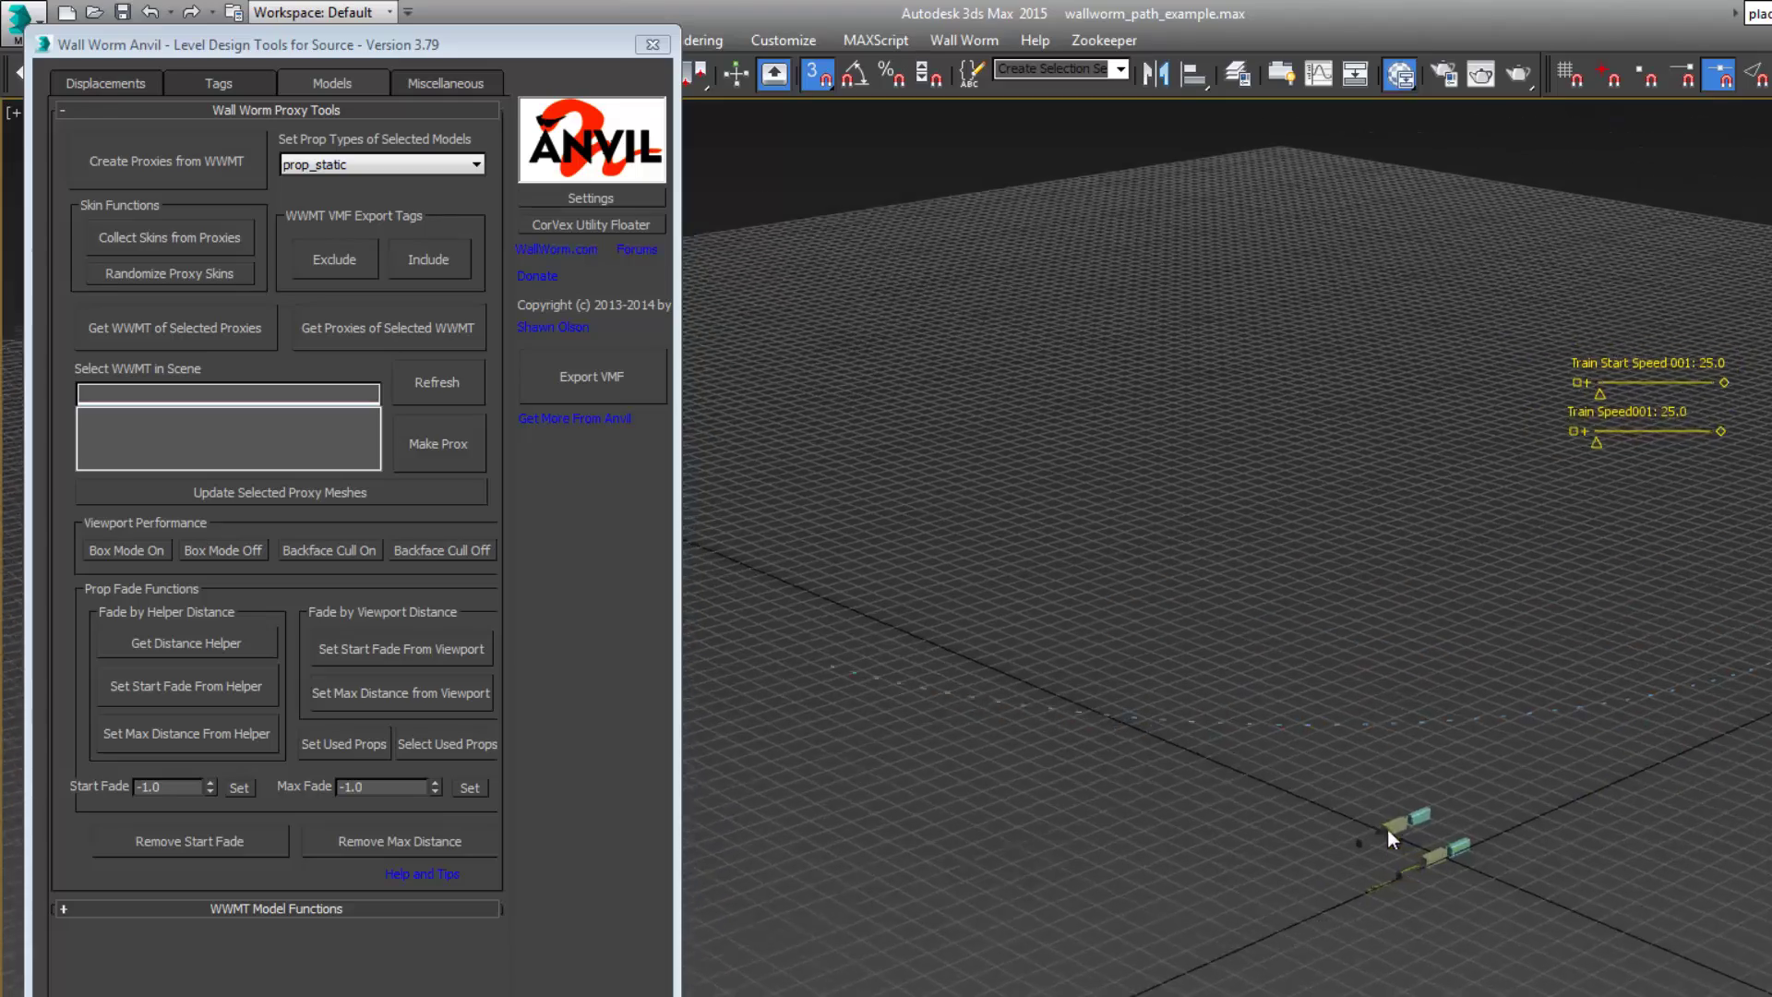
{"action": "scroll", "coordinate": [1387, 829], "scroll_direction": "up", "scroll_amount": 2}
{"action": "left_click", "coordinate": [446, 82]}
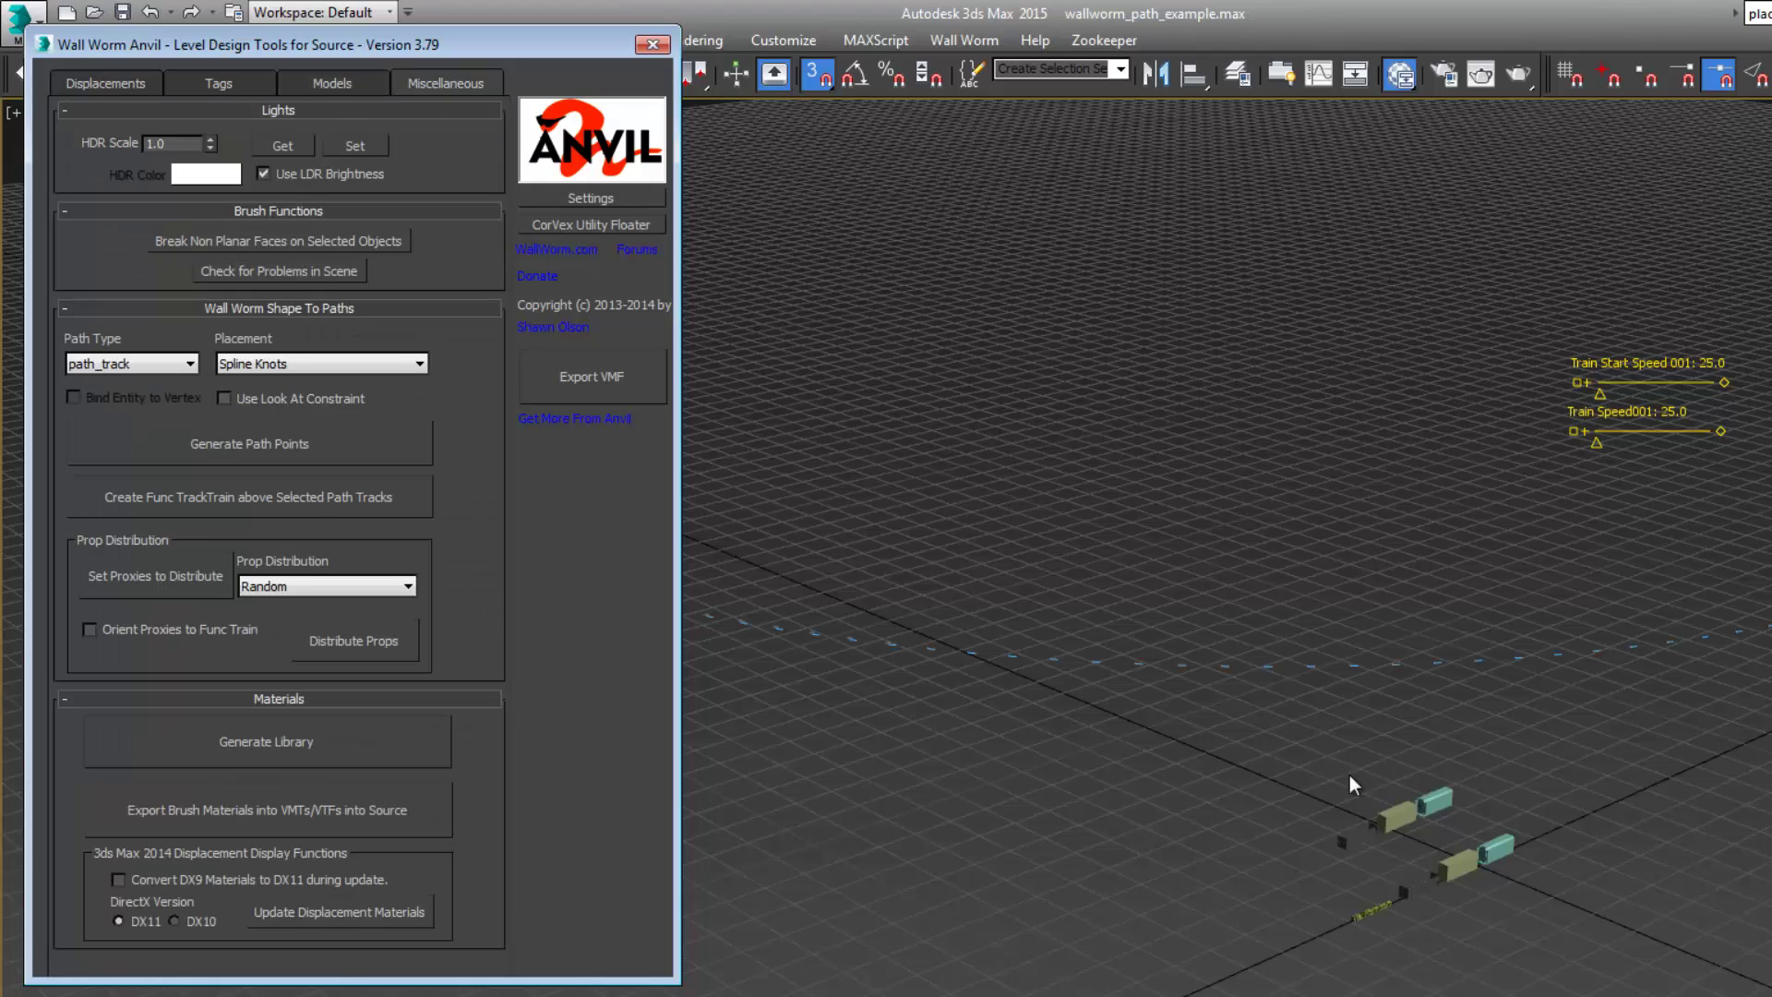
{"action": "left_click_drag", "start_coordinate": [1328, 786], "coordinate": [1394, 846]}
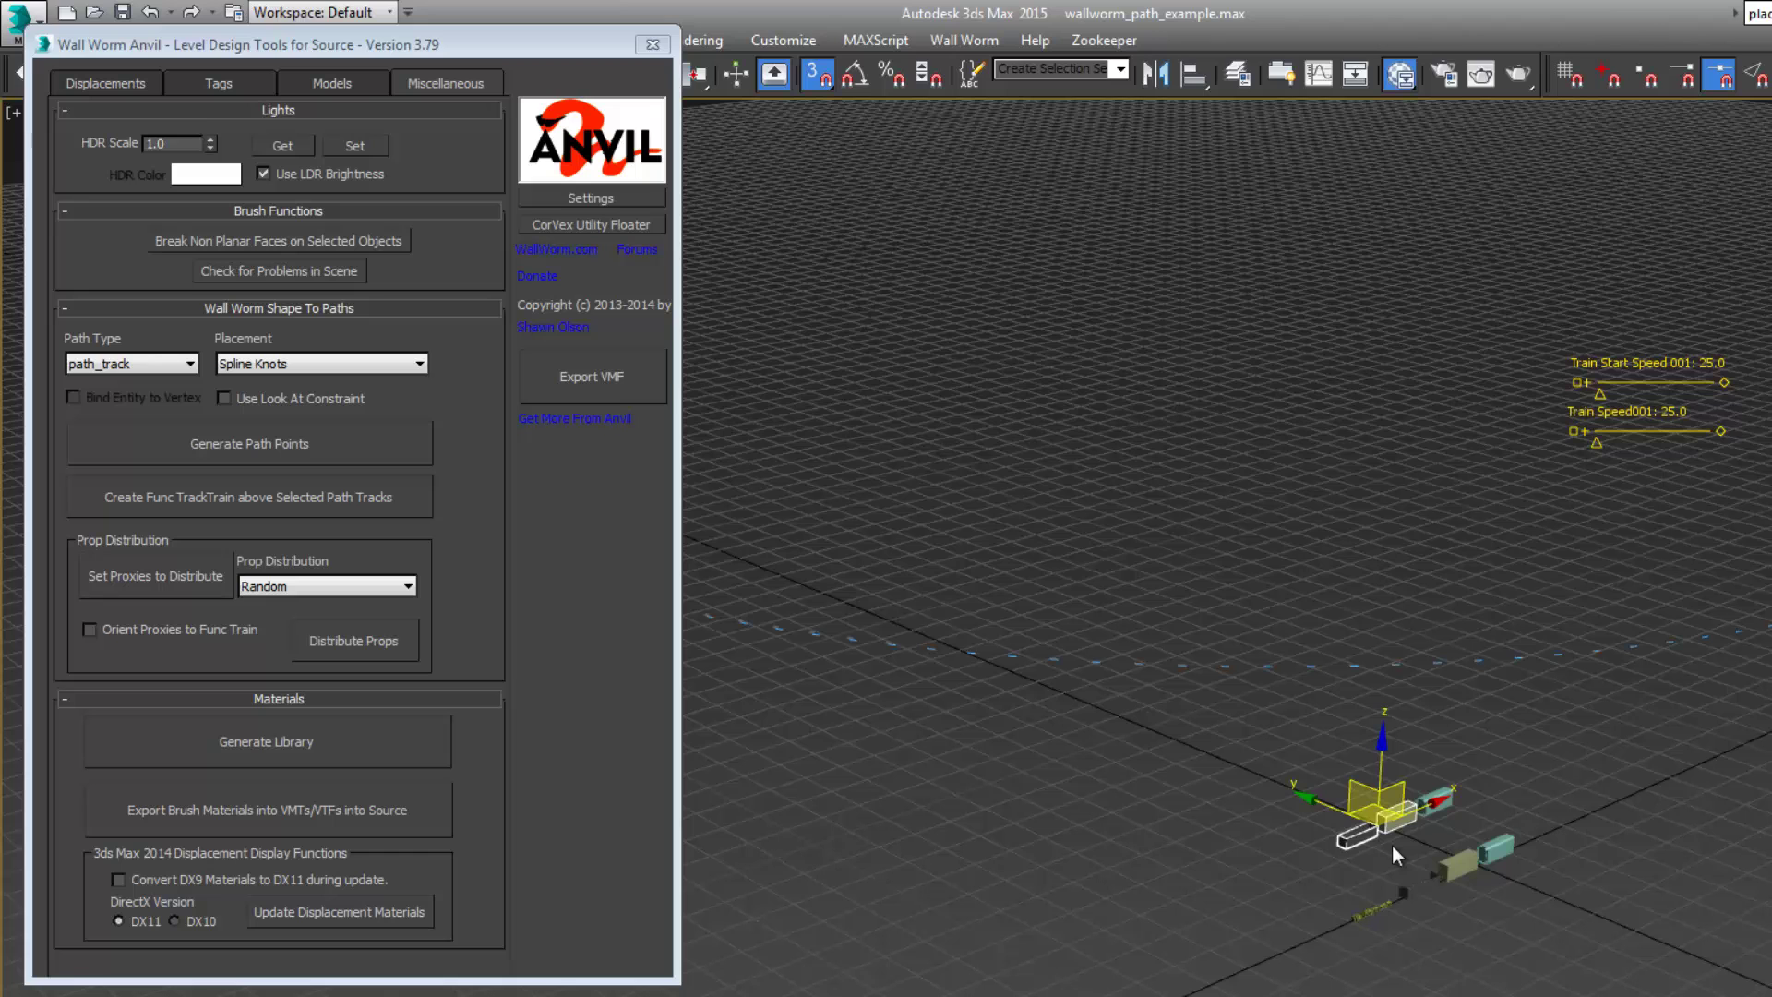
{"action": "middle_click_drag", "start_coordinate": [904, 692], "coordinate": [1441, 822]}
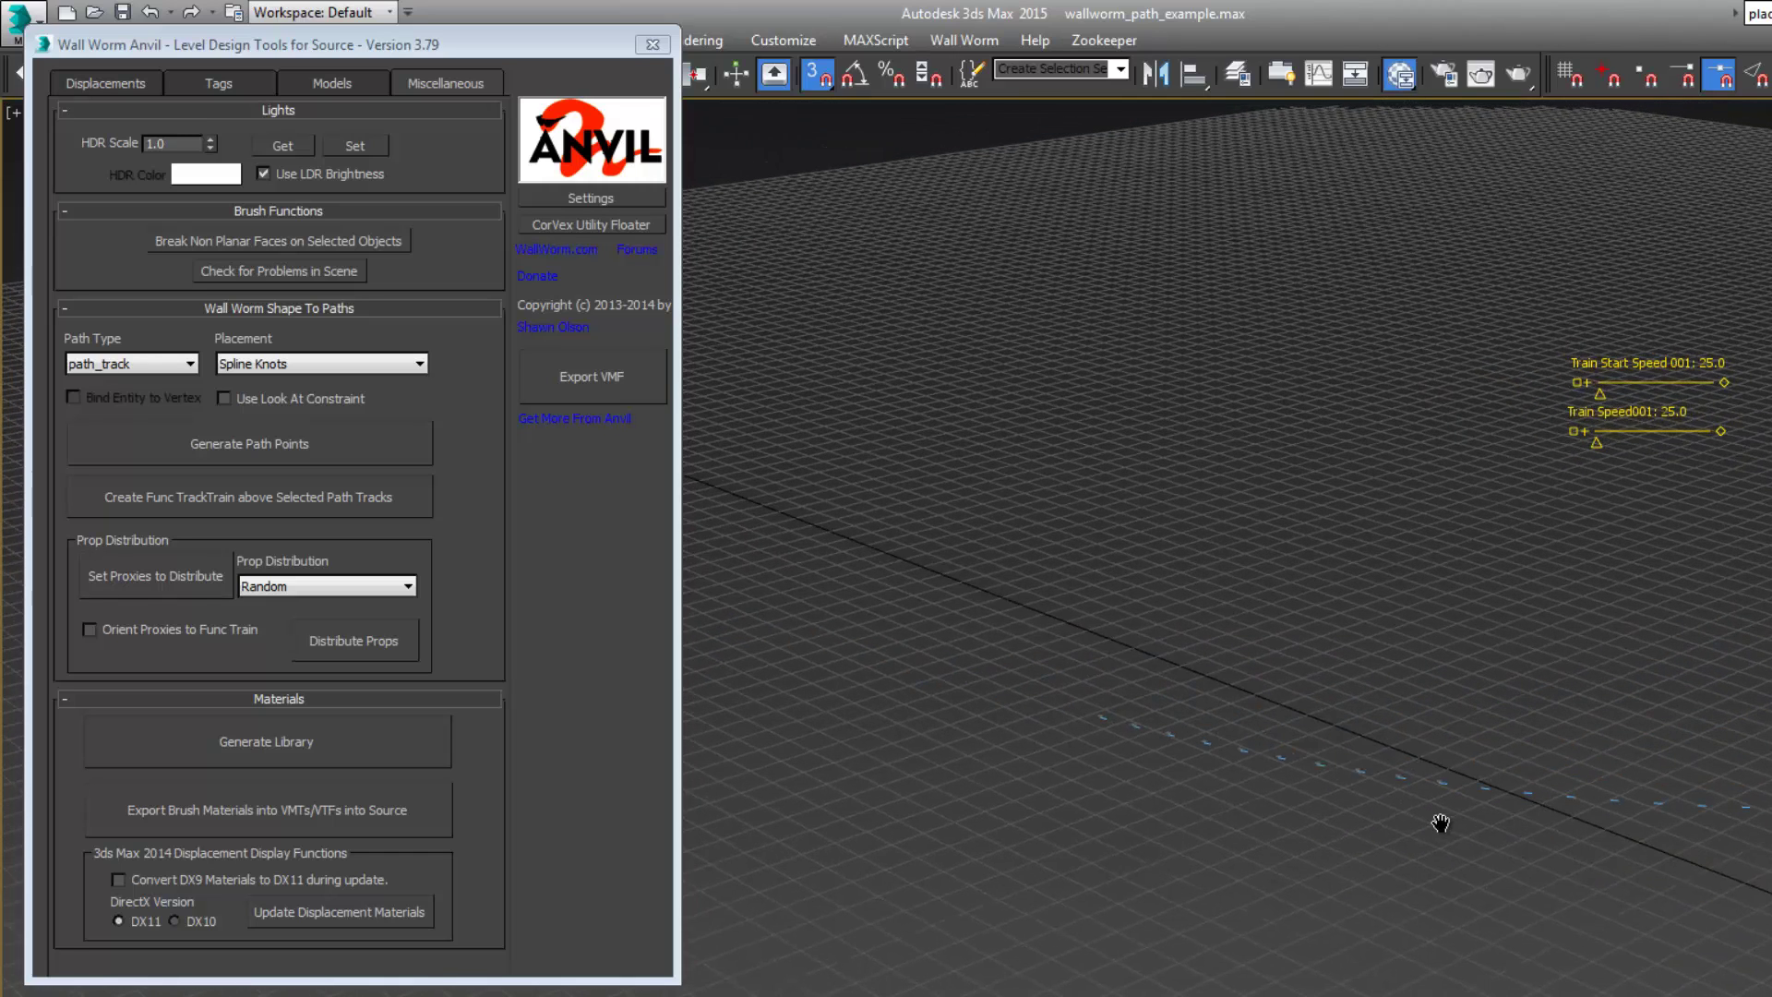
{"action": "left_click", "coordinate": [146, 578]}
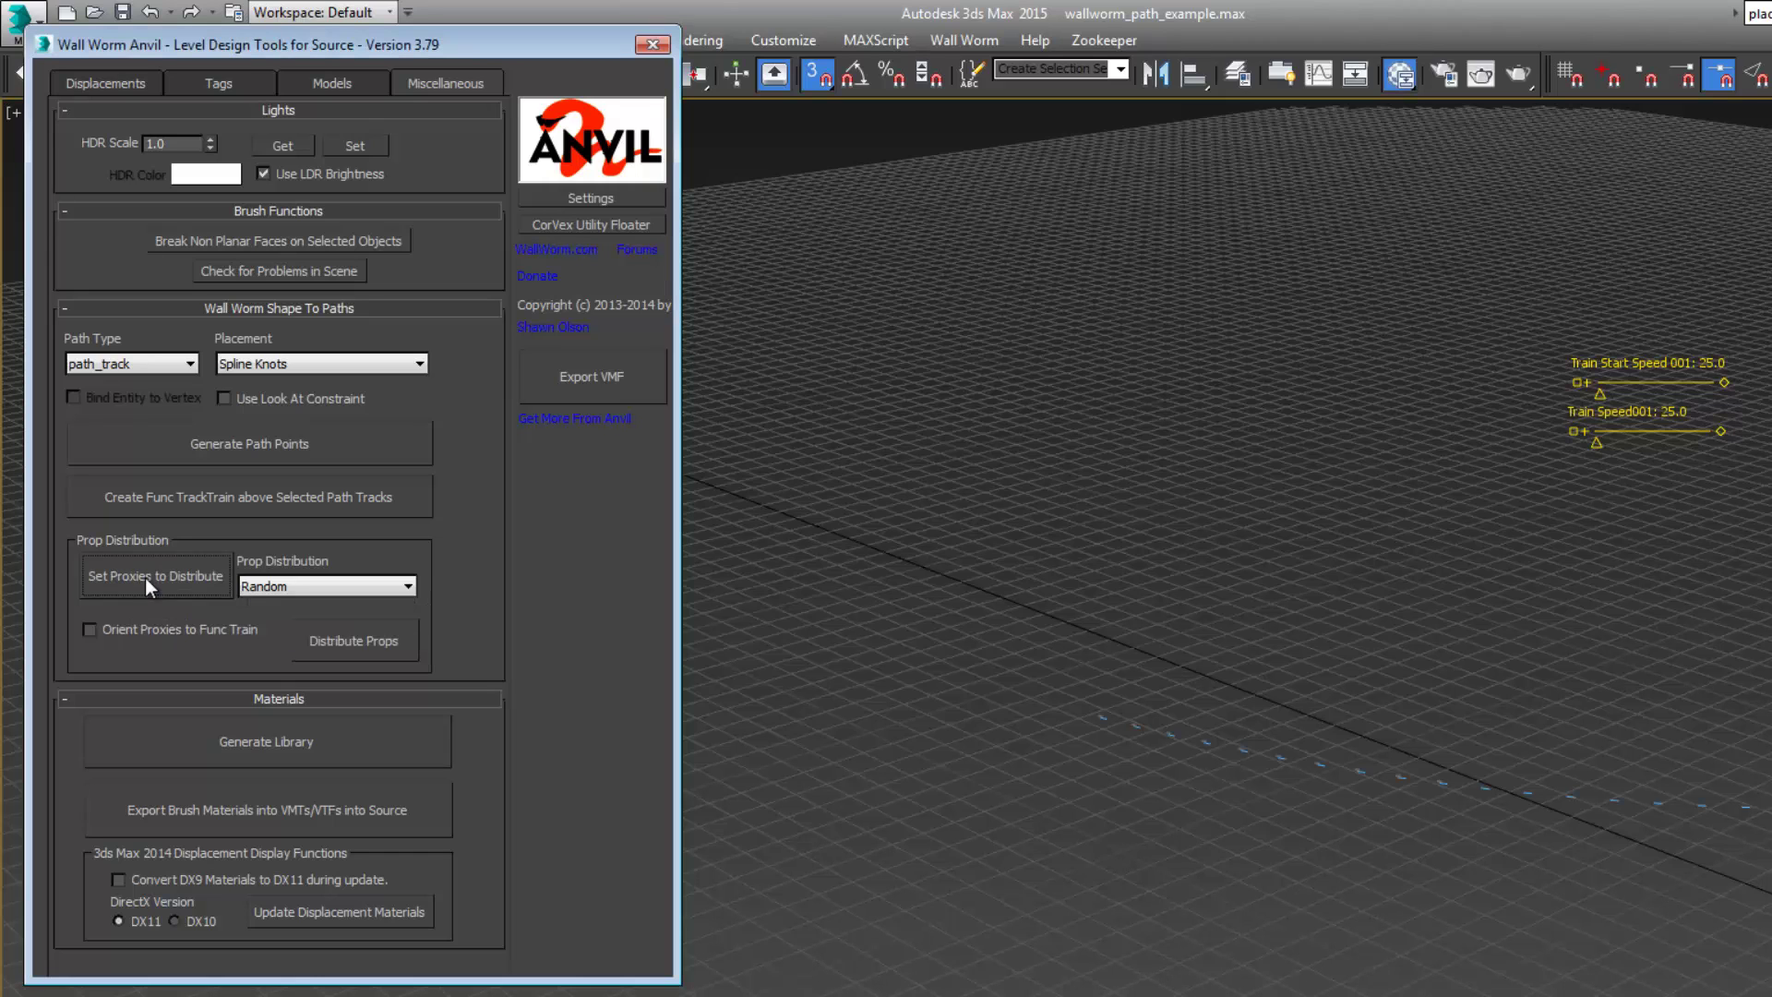
Distribute the proxies randomly on all func_tracktrain entities except the lead one, with Orient Proxies to Func Train enabled.
{"action": "middle_click_drag", "start_coordinate": [1144, 740], "coordinate": [1233, 805]}
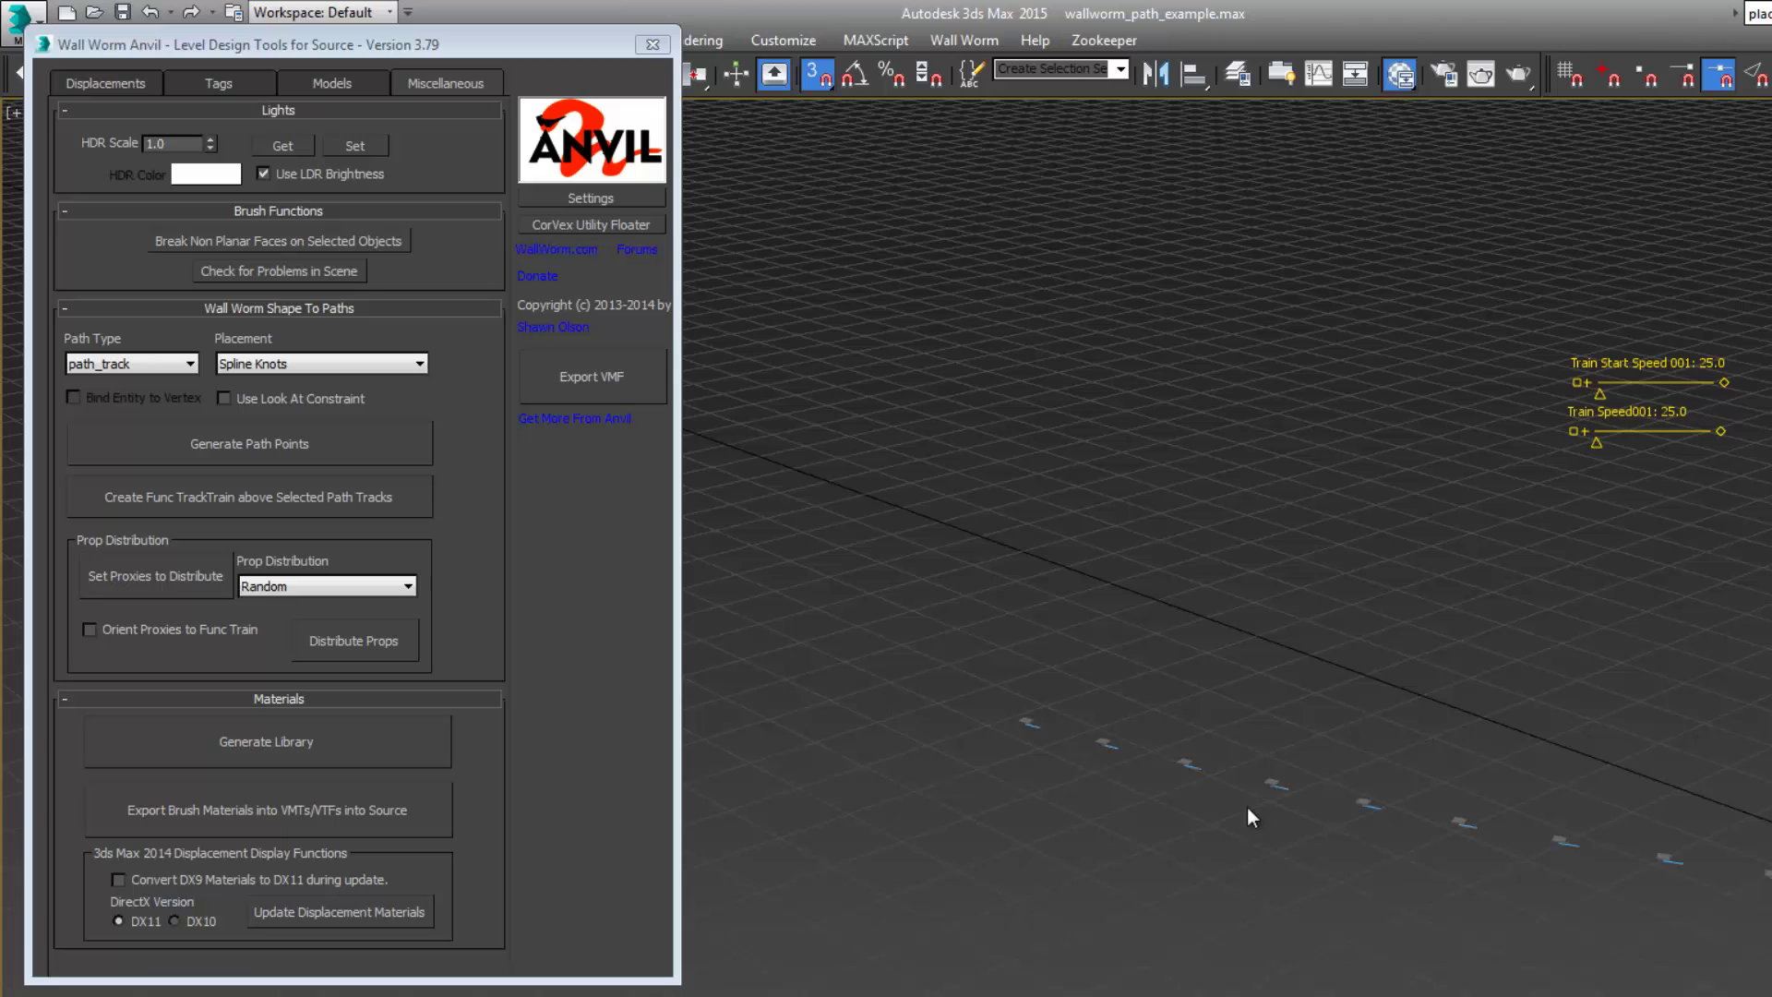
{"action": "middle_click_drag", "start_coordinate": [1248, 807], "coordinate": [1006, 552]}
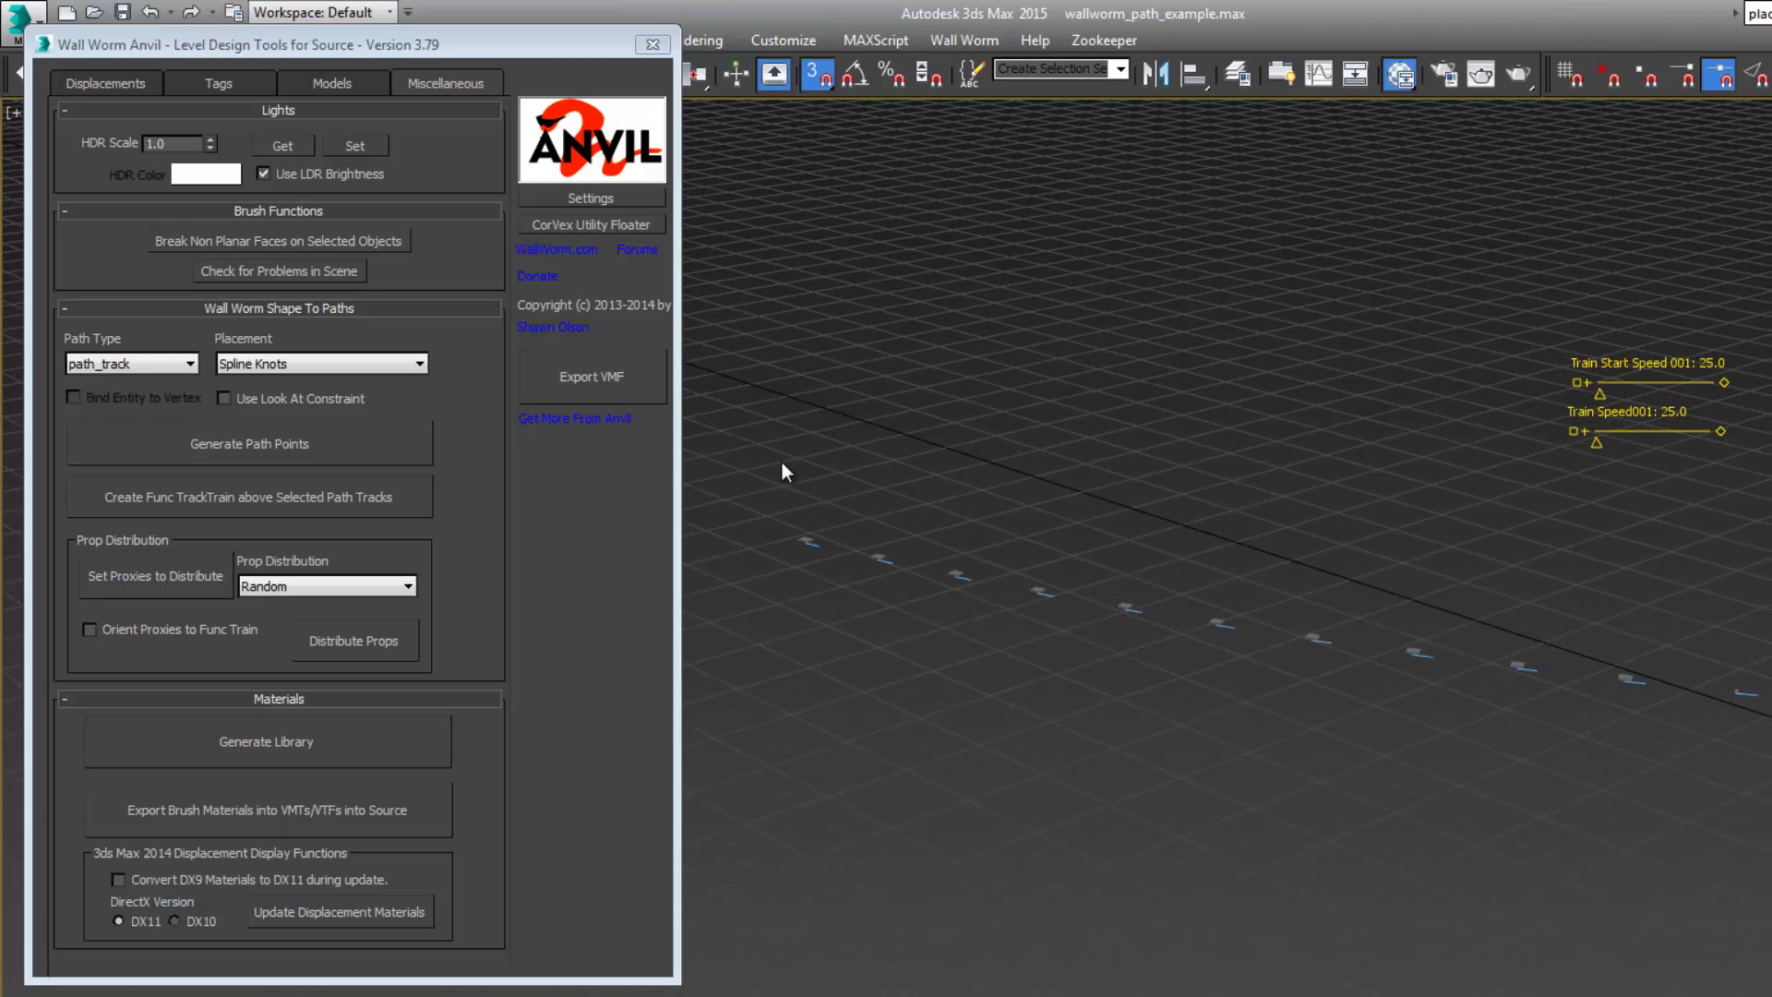
{"action": "left_click_drag", "start_coordinate": [1399, 749], "coordinate": [1576, 761]}
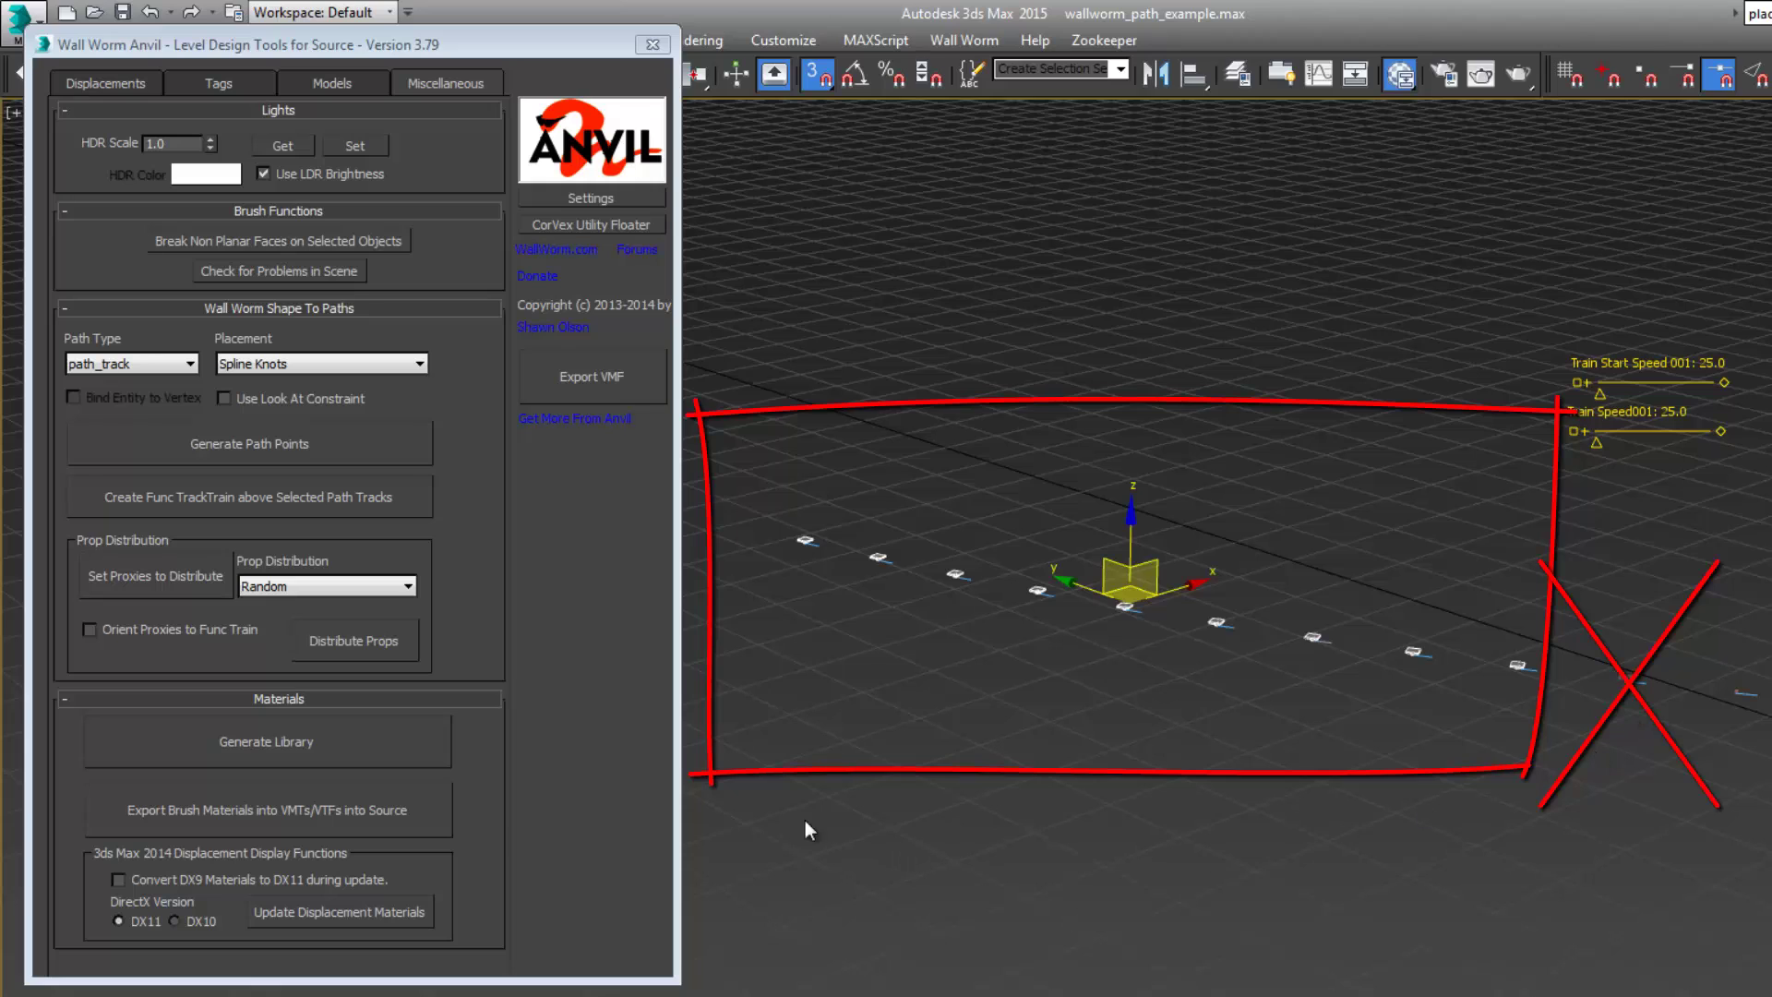
{"action": "left_click", "coordinate": [96, 629]}
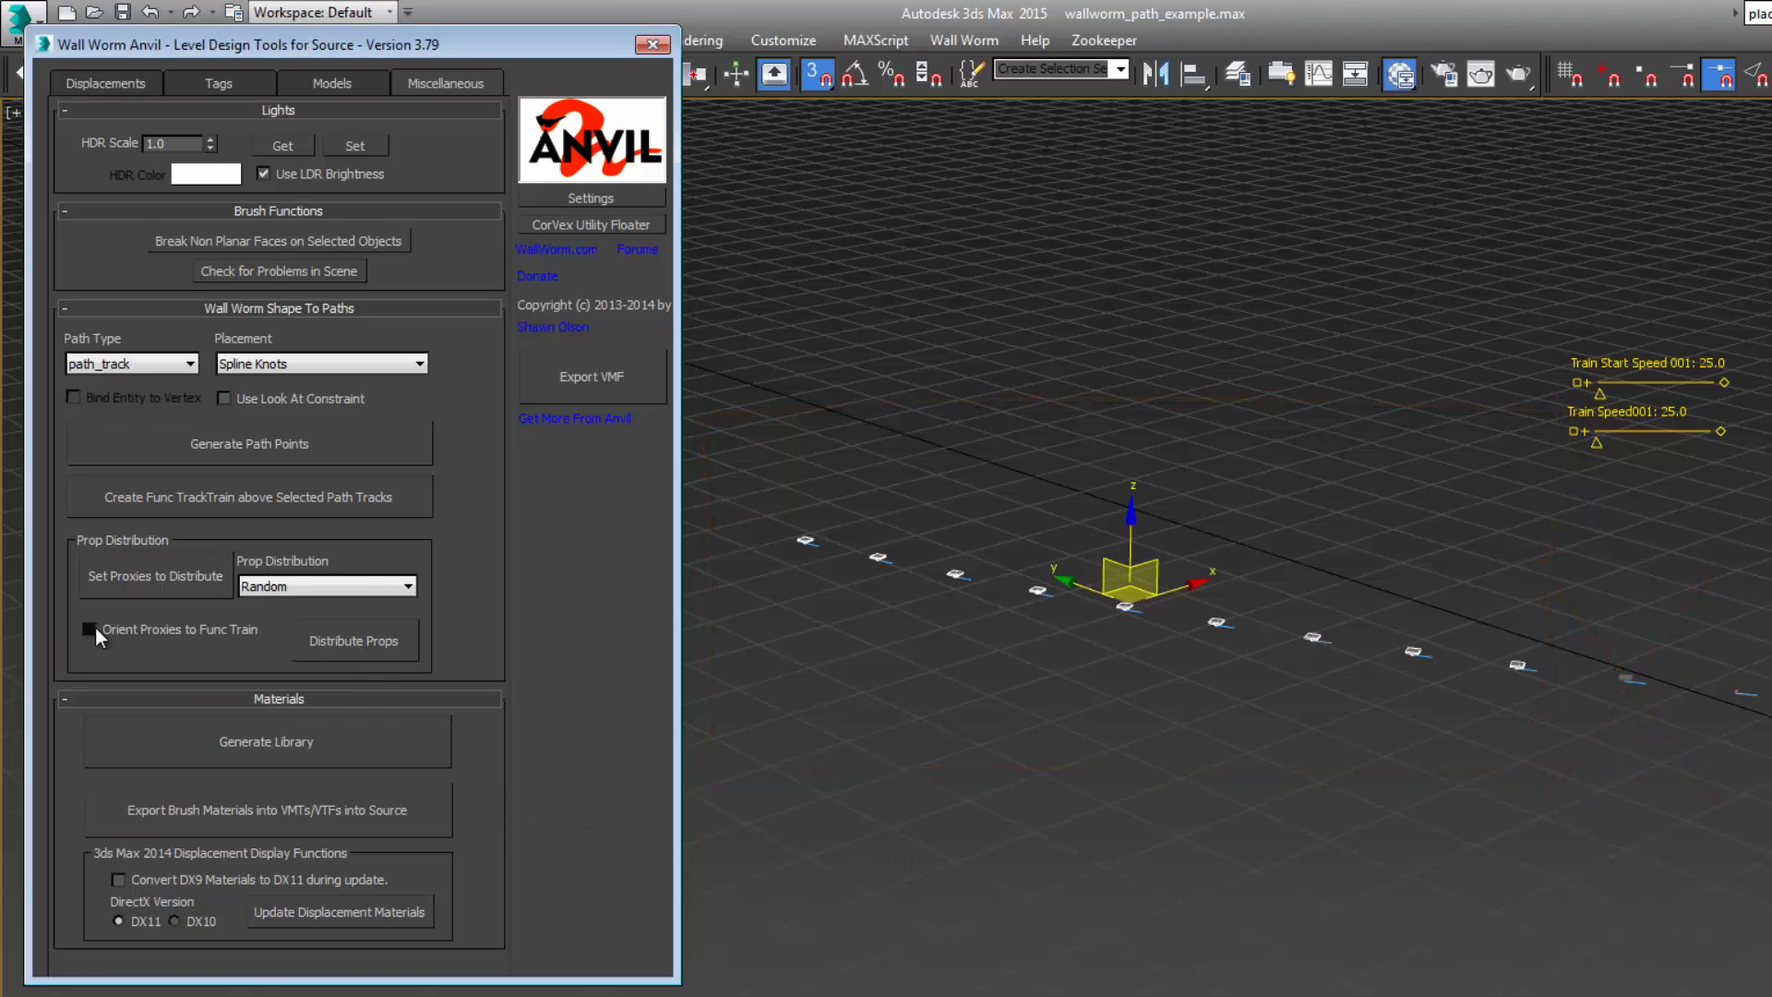
{"action": "left_click", "coordinate": [356, 644]}
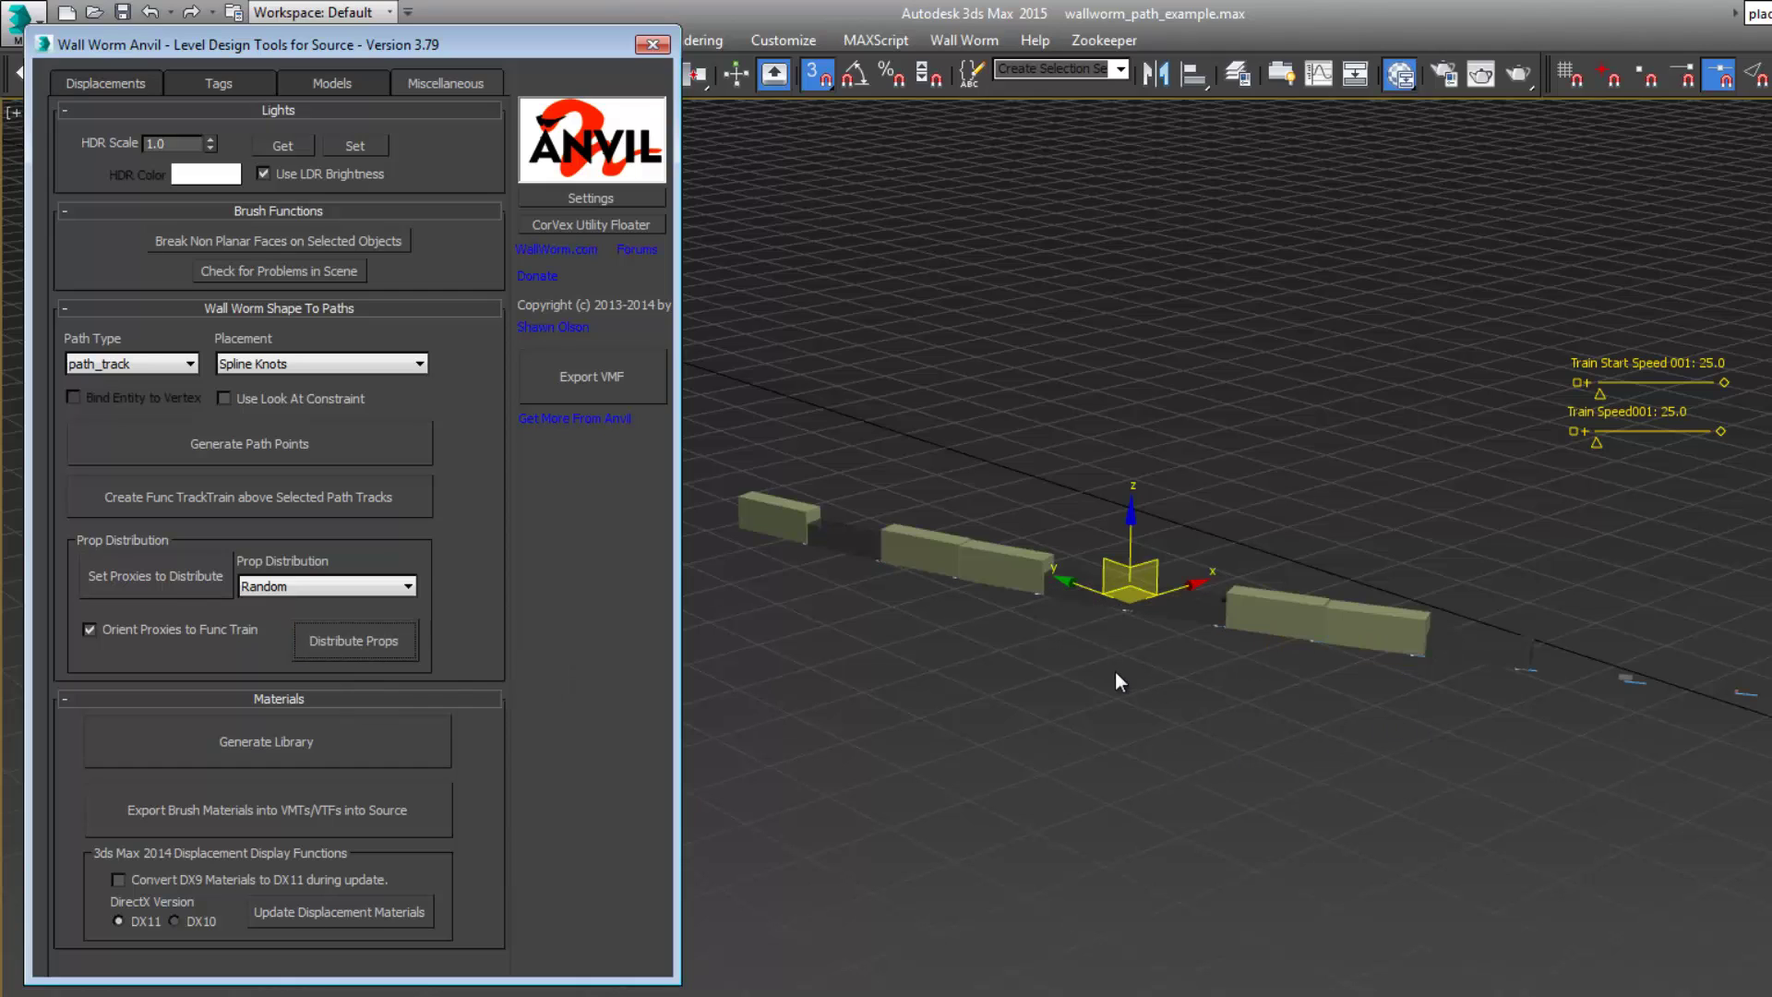
{"action": "scroll", "coordinate": [1255, 637], "scroll_direction": "up", "scroll_amount": 6}
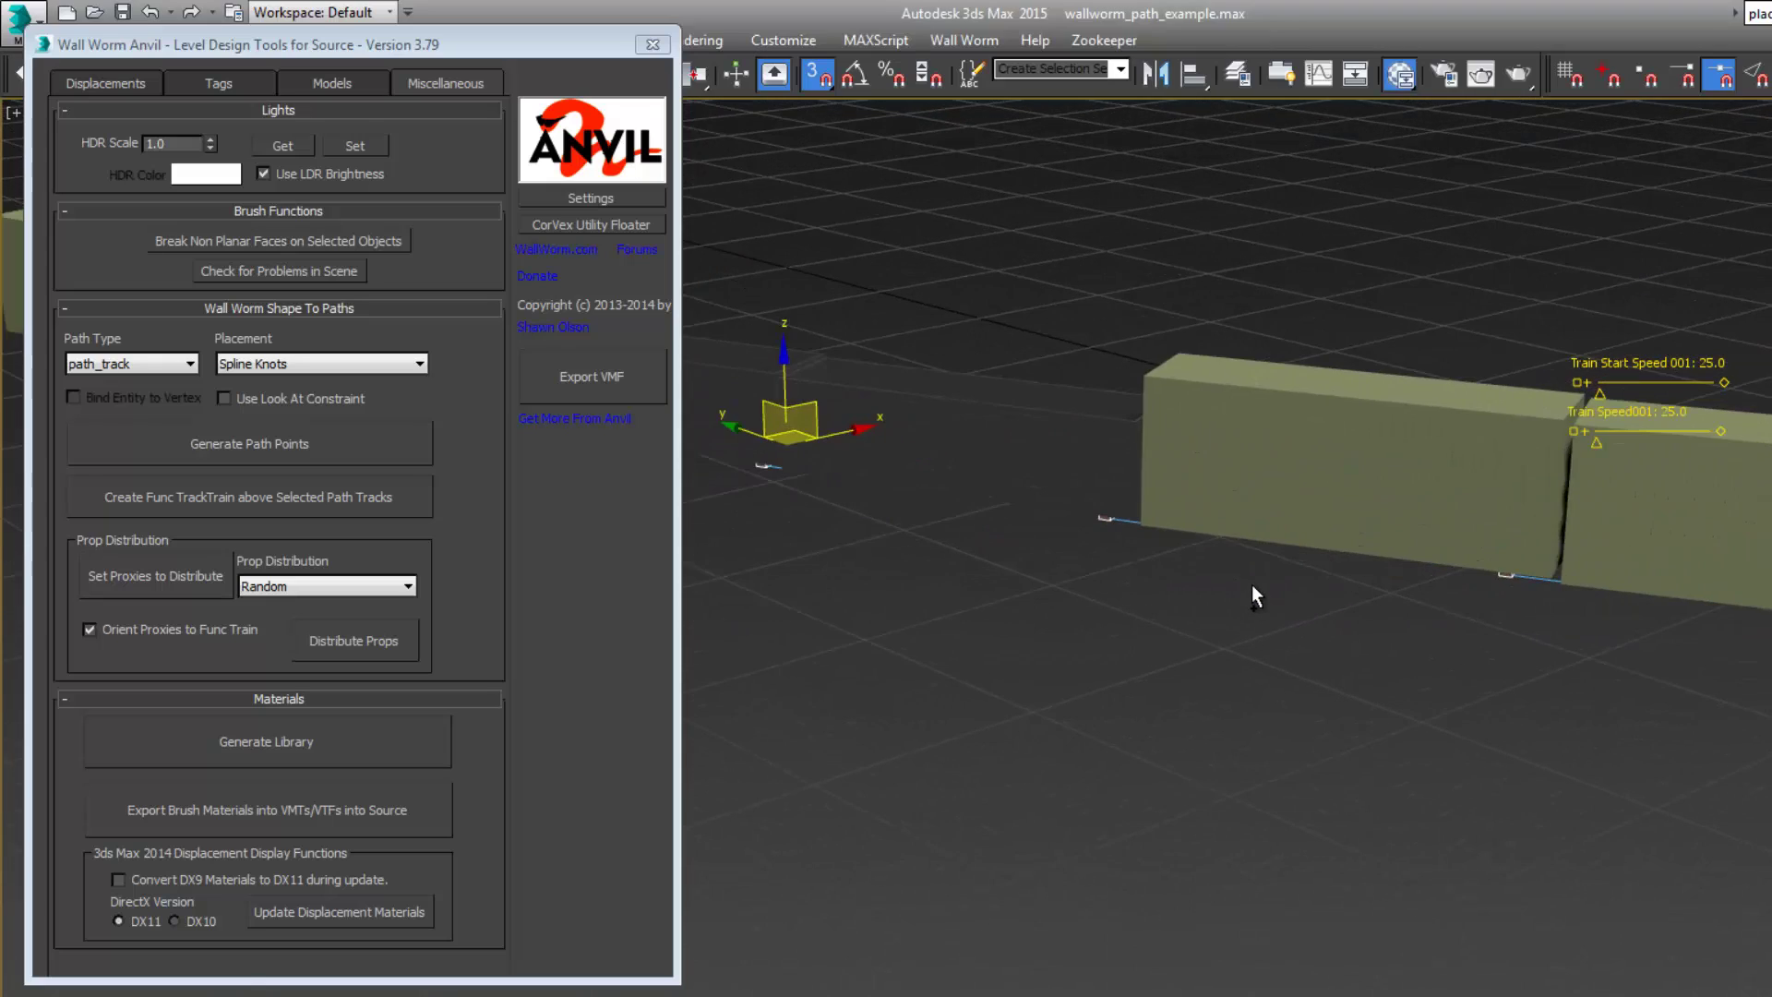
{"action": "middle_click_drag", "start_coordinate": [1301, 553], "coordinate": [1567, 858], "text": "alt"}
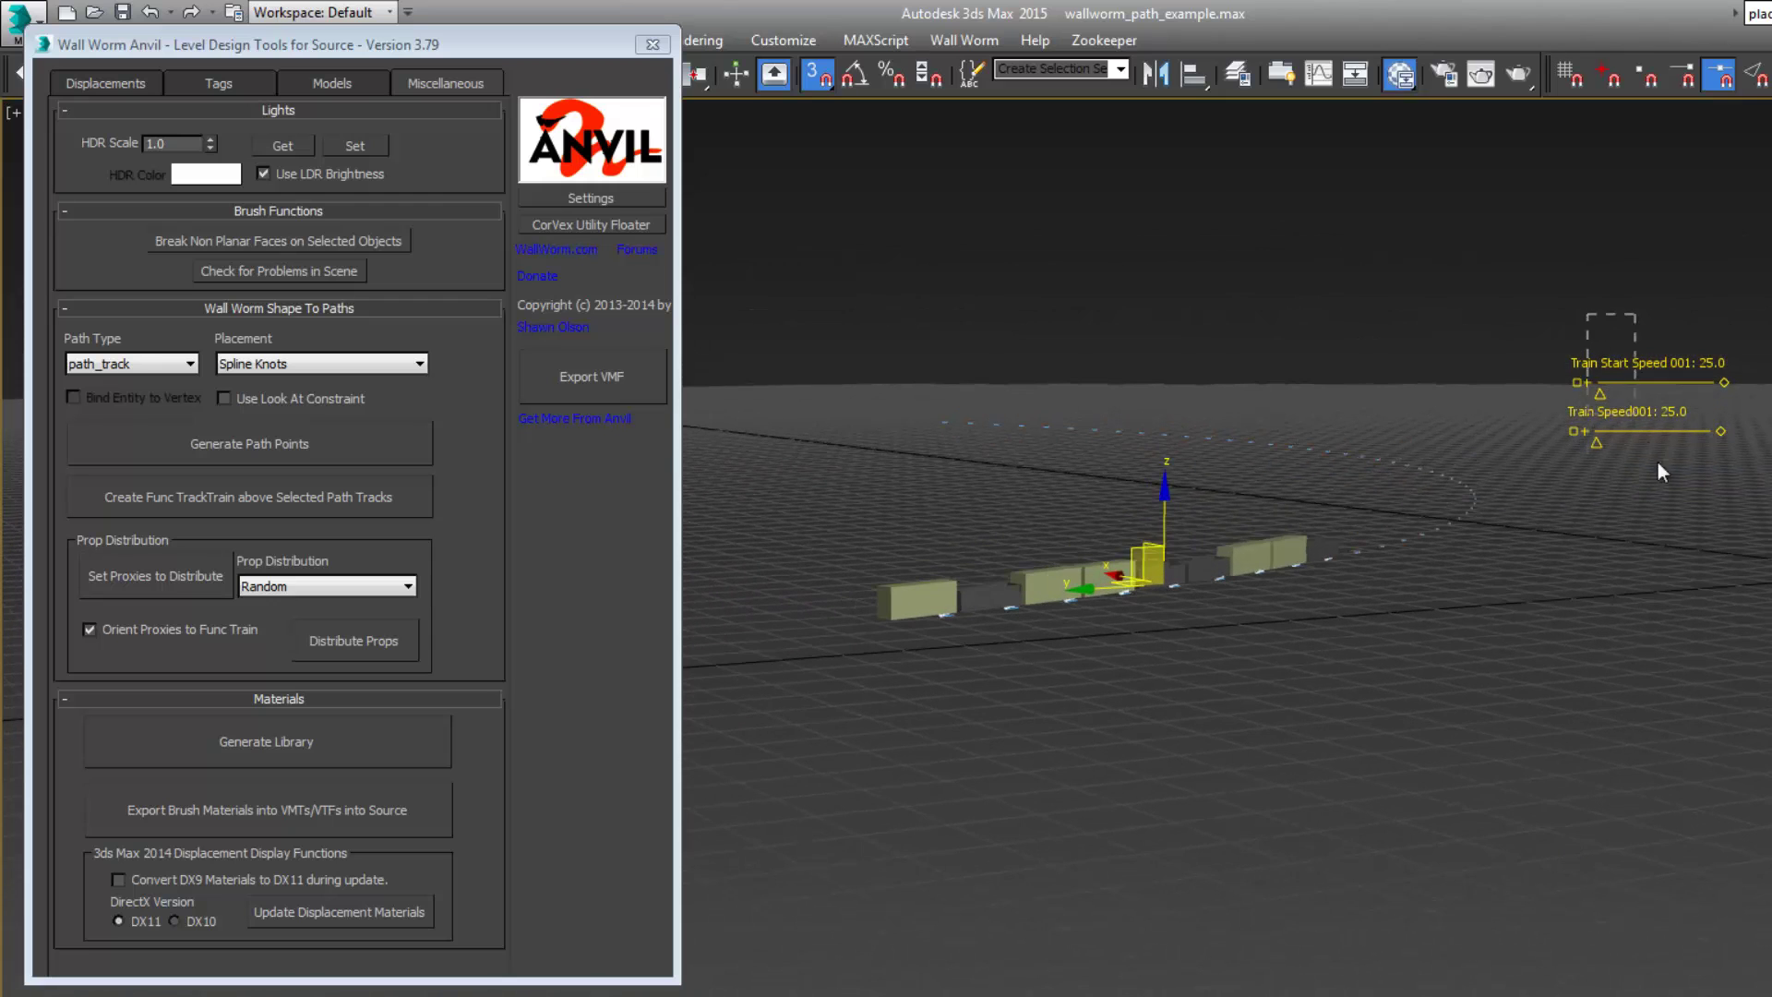
Delete the two train speed sliders, all path tracks, the track trains and the distributed car proxies.
{"action": "left_click_drag", "start_coordinate": [1658, 462], "coordinate": [1665, 495]}
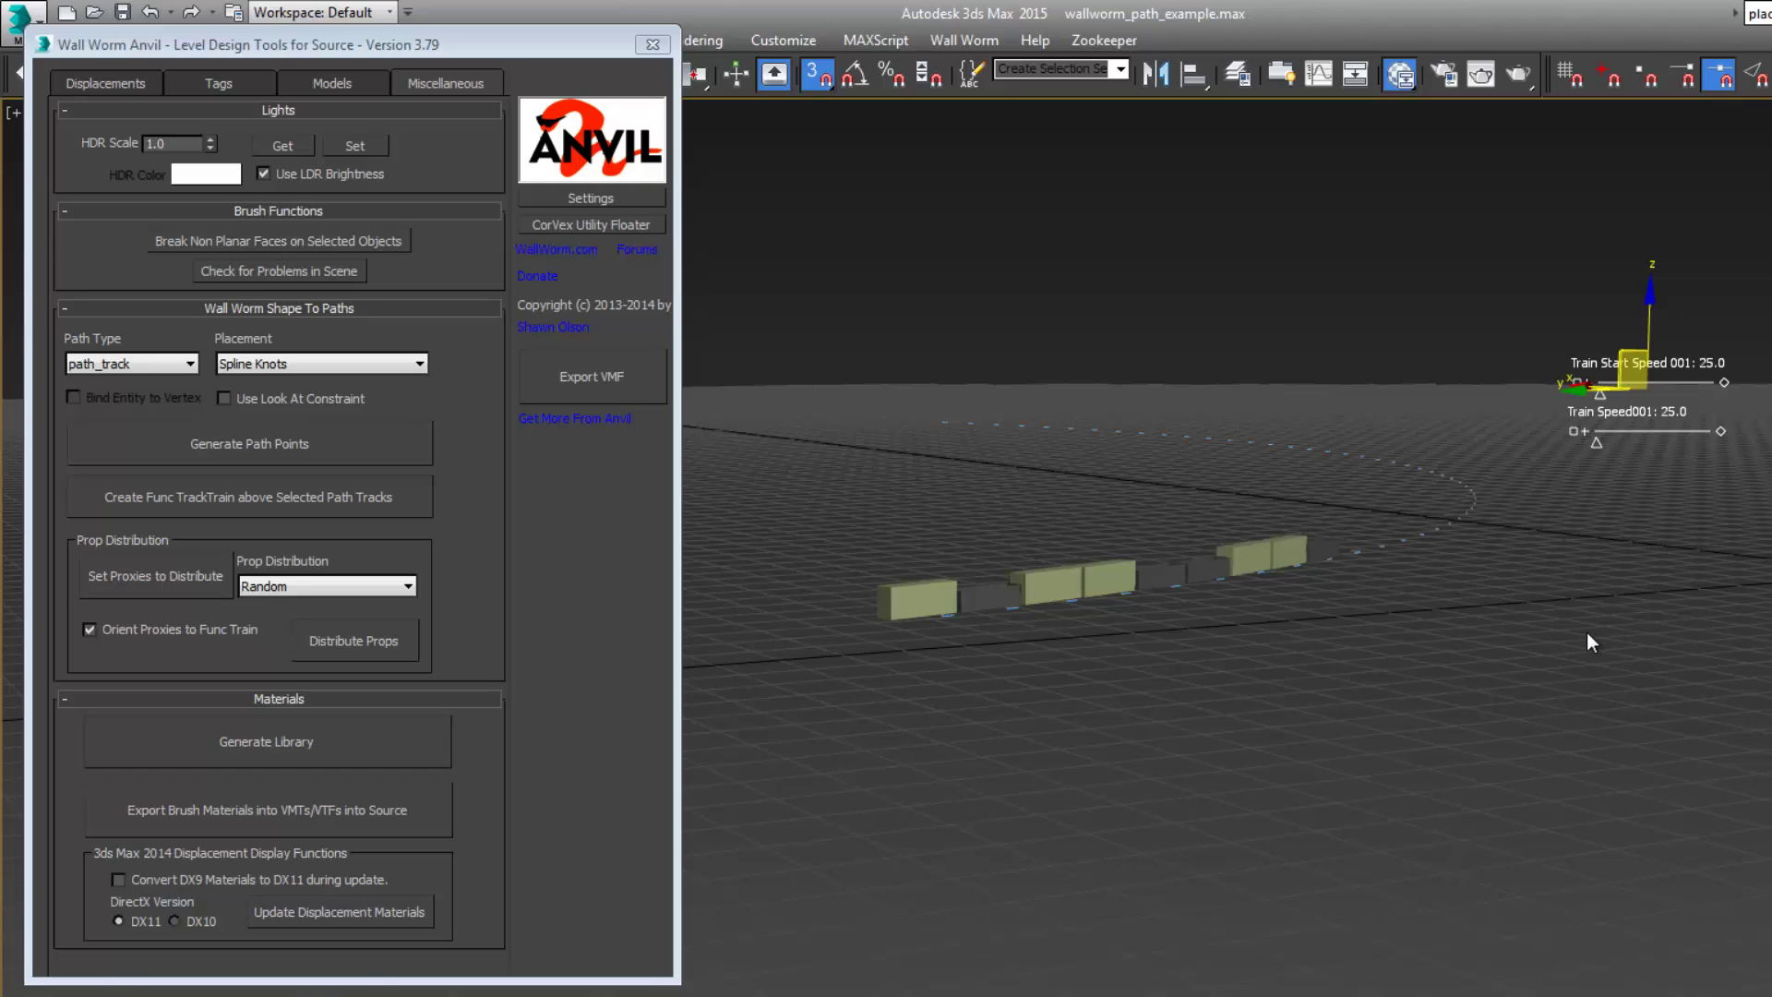
{"action": "key", "text": "Delete"}
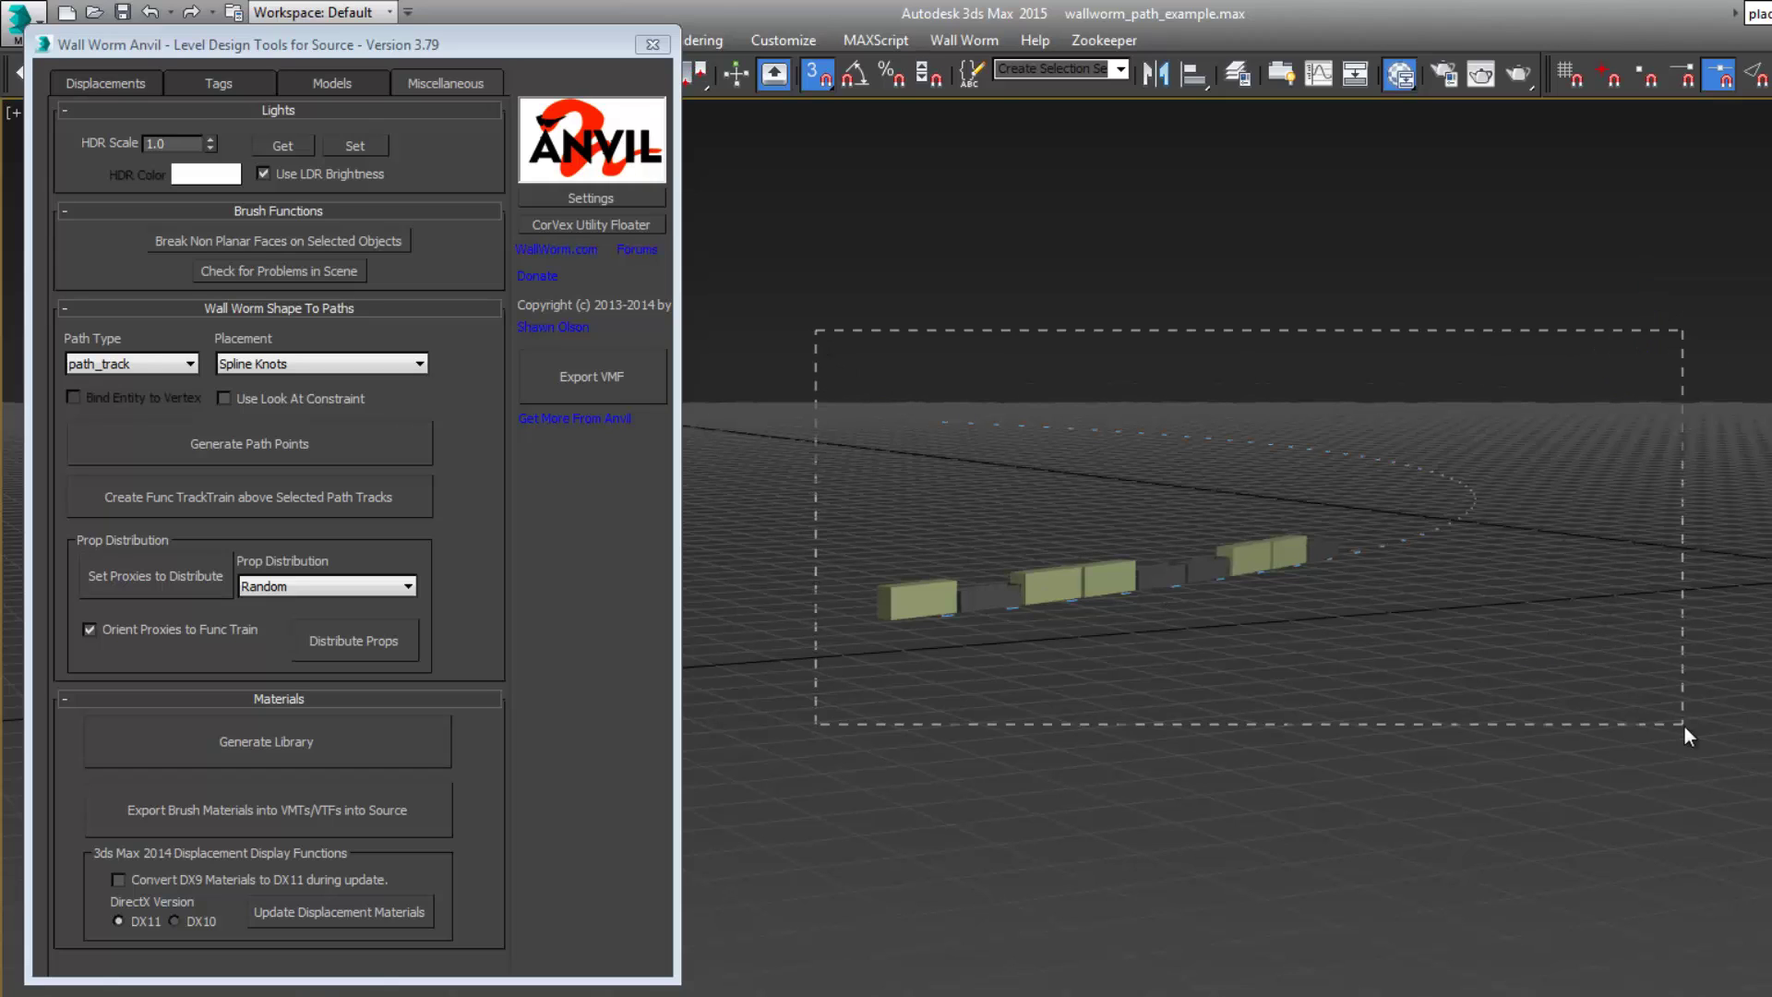
{"action": "left_click_drag", "start_coordinate": [1684, 727], "coordinate": [1582, 651]}
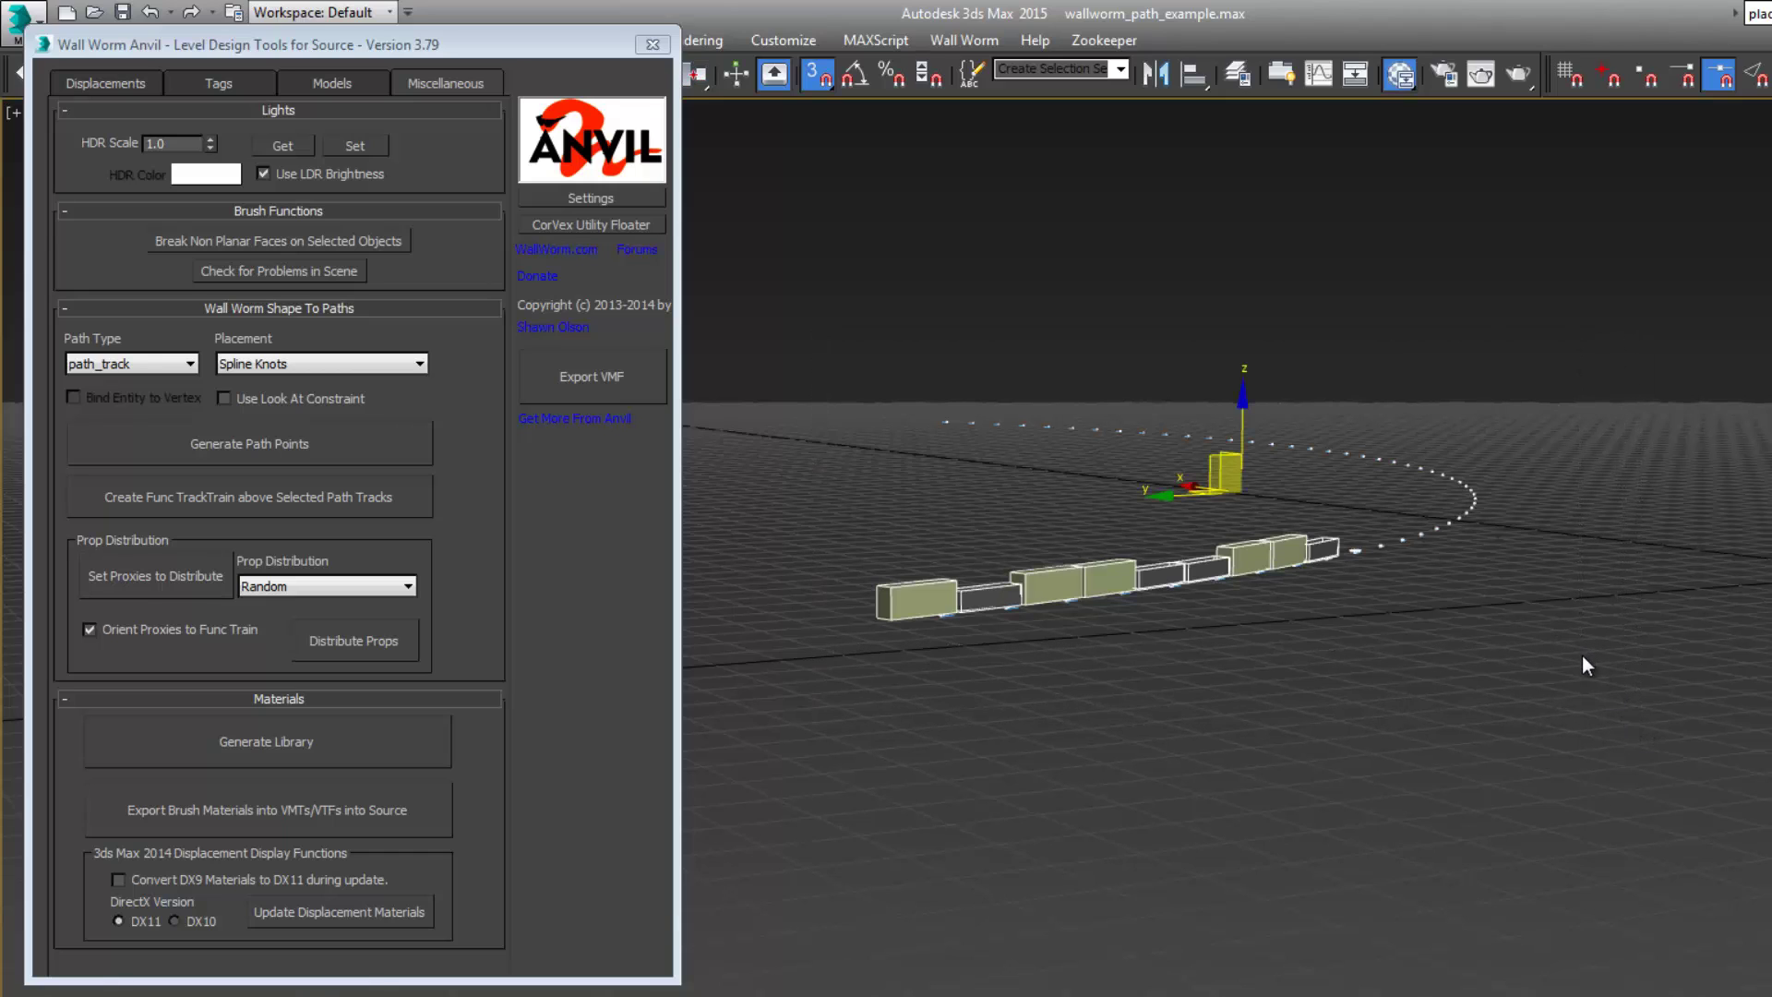
{"action": "key", "text": "Delete"}
Delete the Train Logic Auto entity at the origin between the box car and the engine.
{"action": "middle_click_drag", "start_coordinate": [1708, 683], "coordinate": [1090, 764]}
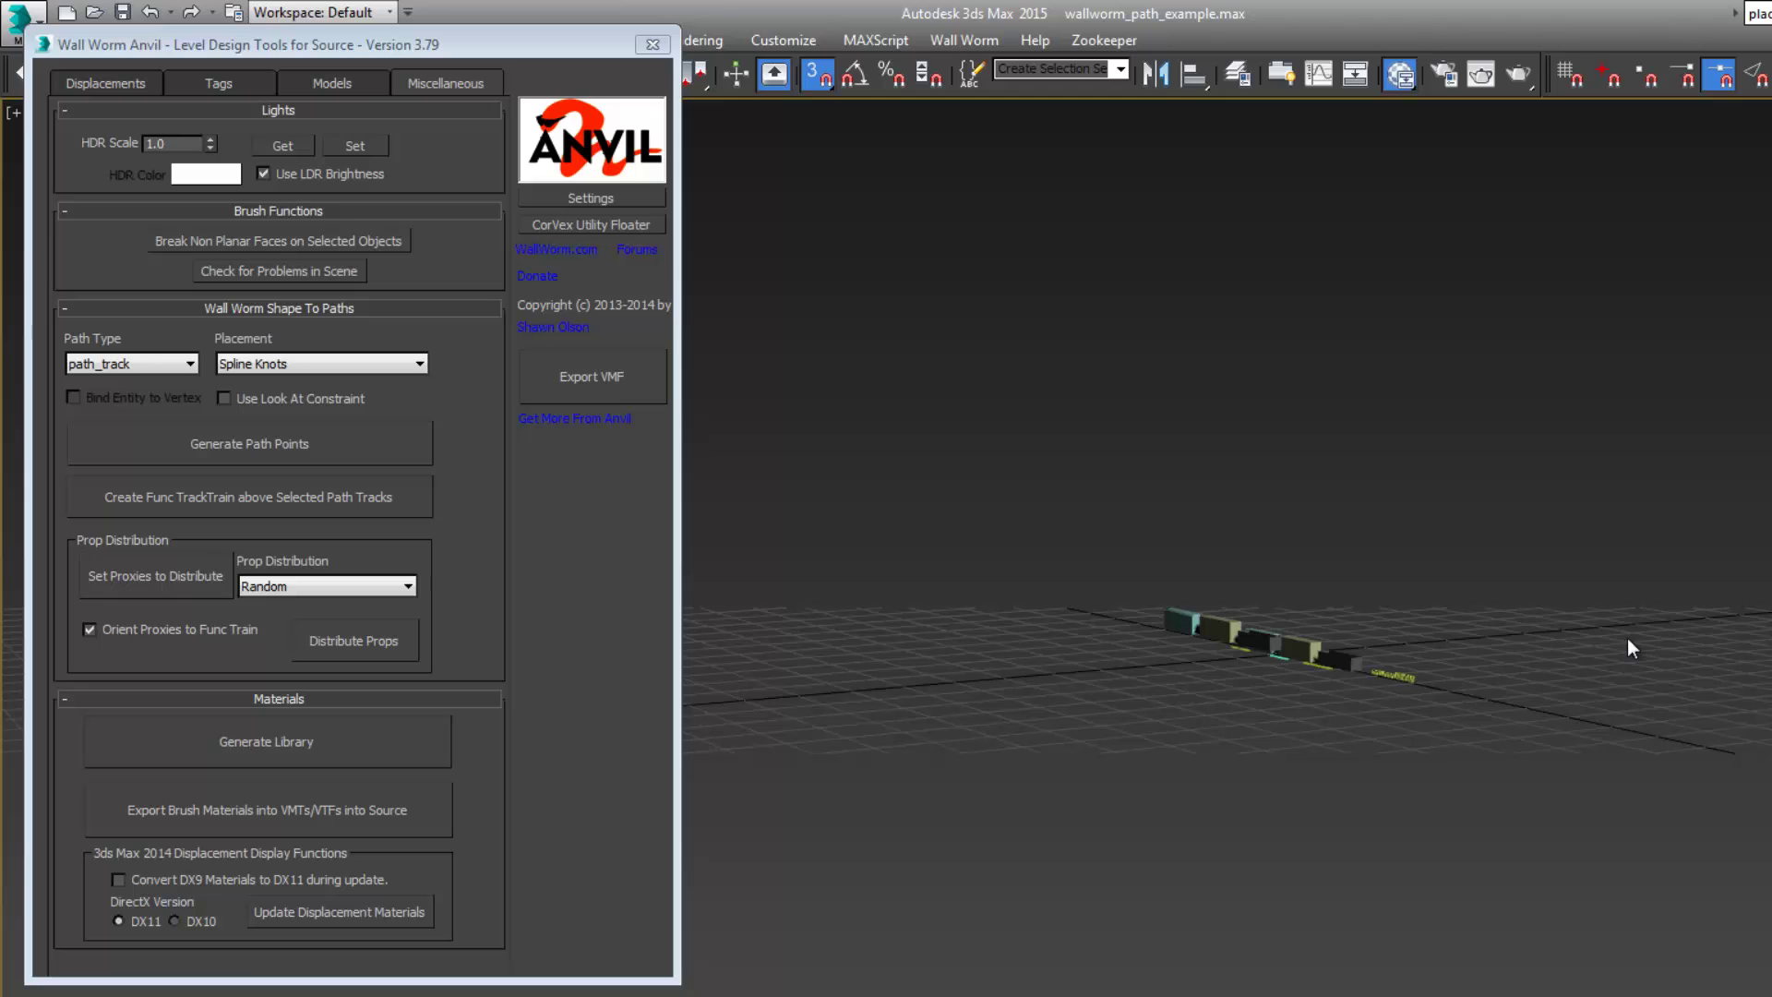
{"action": "scroll", "coordinate": [1604, 652], "scroll_direction": "up", "scroll_amount": 10}
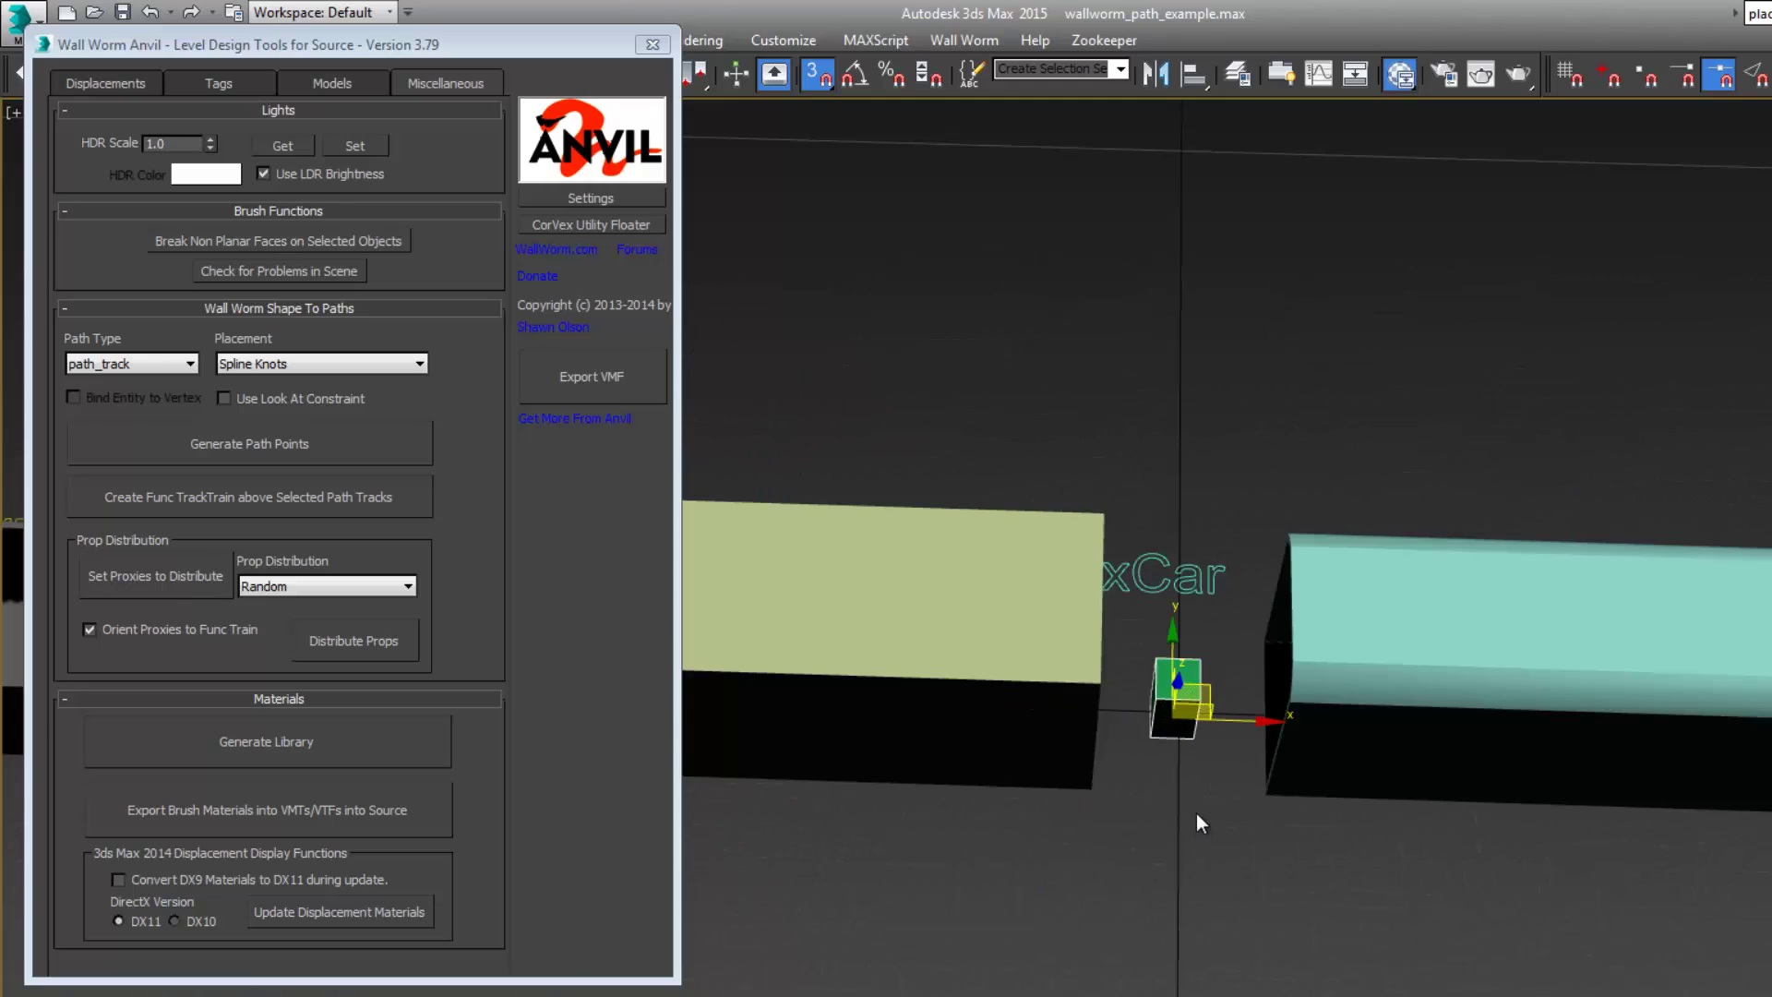
{"action": "left_click", "coordinate": [1176, 718]}
{"action": "middle_click_drag", "start_coordinate": [1135, 750], "coordinate": [1347, 833]}
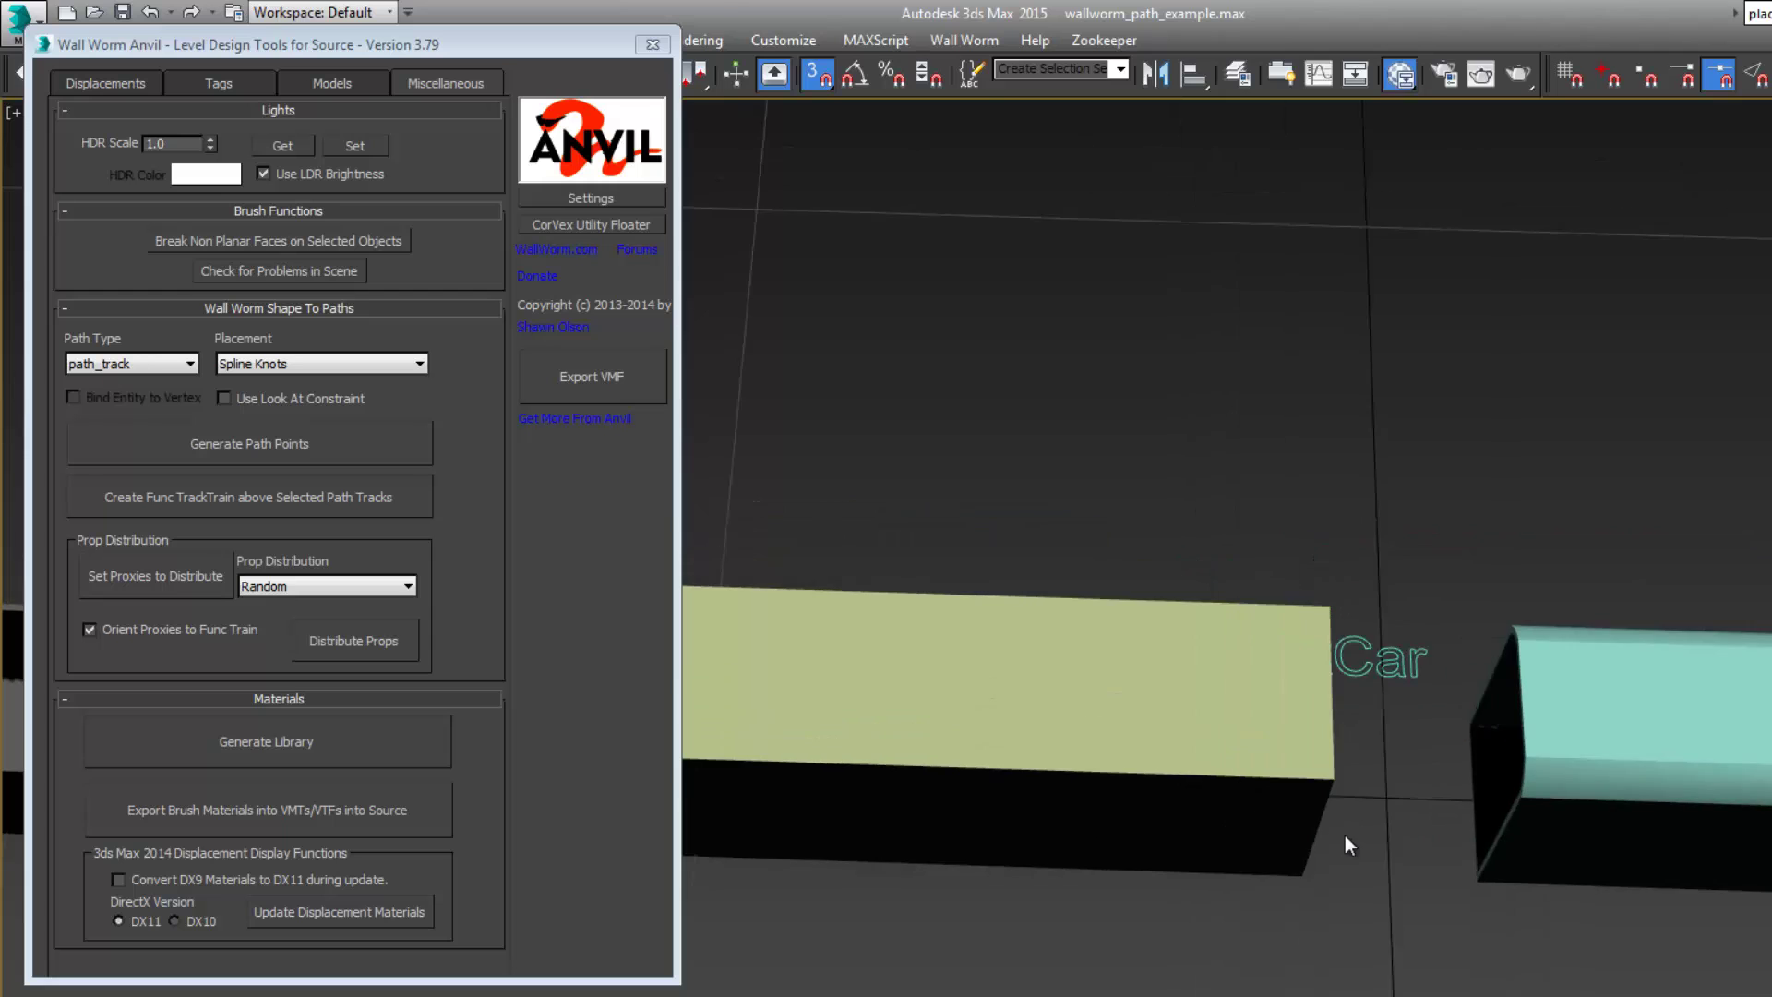
Unhide all hidden objects, including the curved floor and the TrainPath spline.
{"action": "scroll", "coordinate": [1351, 833], "scroll_direction": "down", "scroll_amount": 6}
{"action": "middle_click_drag", "start_coordinate": [1287, 761], "coordinate": [1375, 929]}
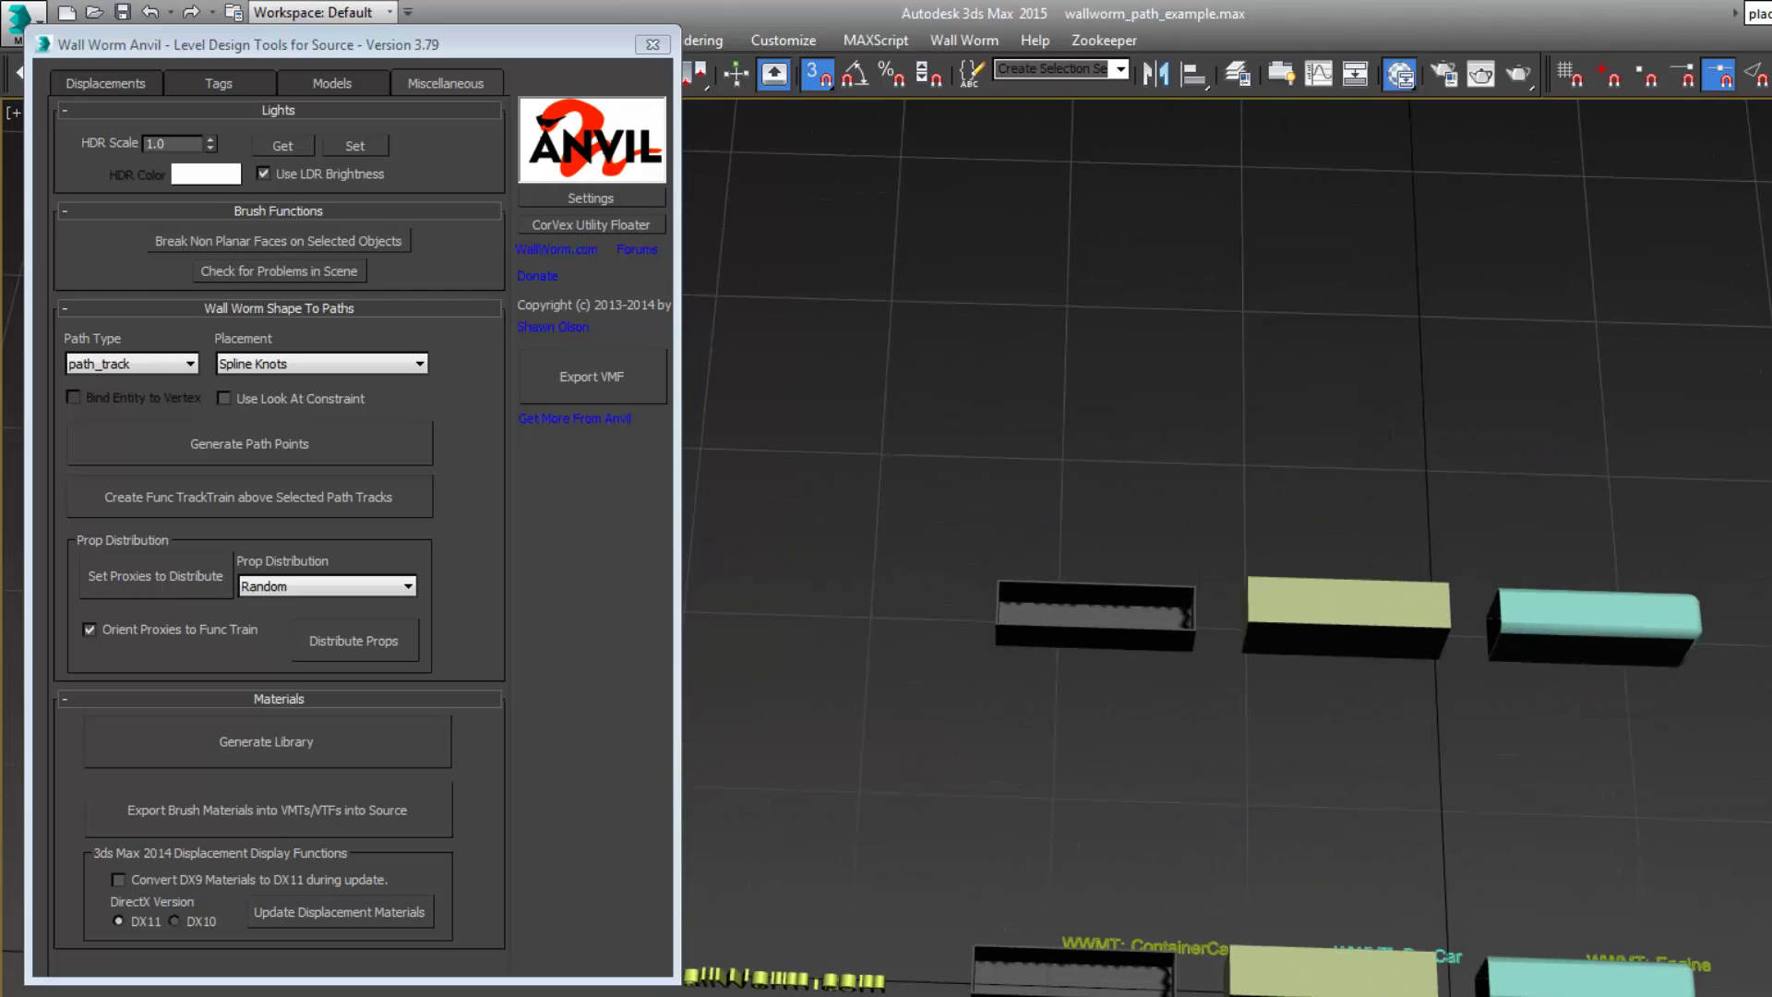
{"action": "right_click", "coordinate": [1200, 428]}
{"action": "left_click", "coordinate": [1237, 373]}
{"action": "scroll", "coordinate": [1325, 594], "scroll_direction": "down", "scroll_amount": 3}
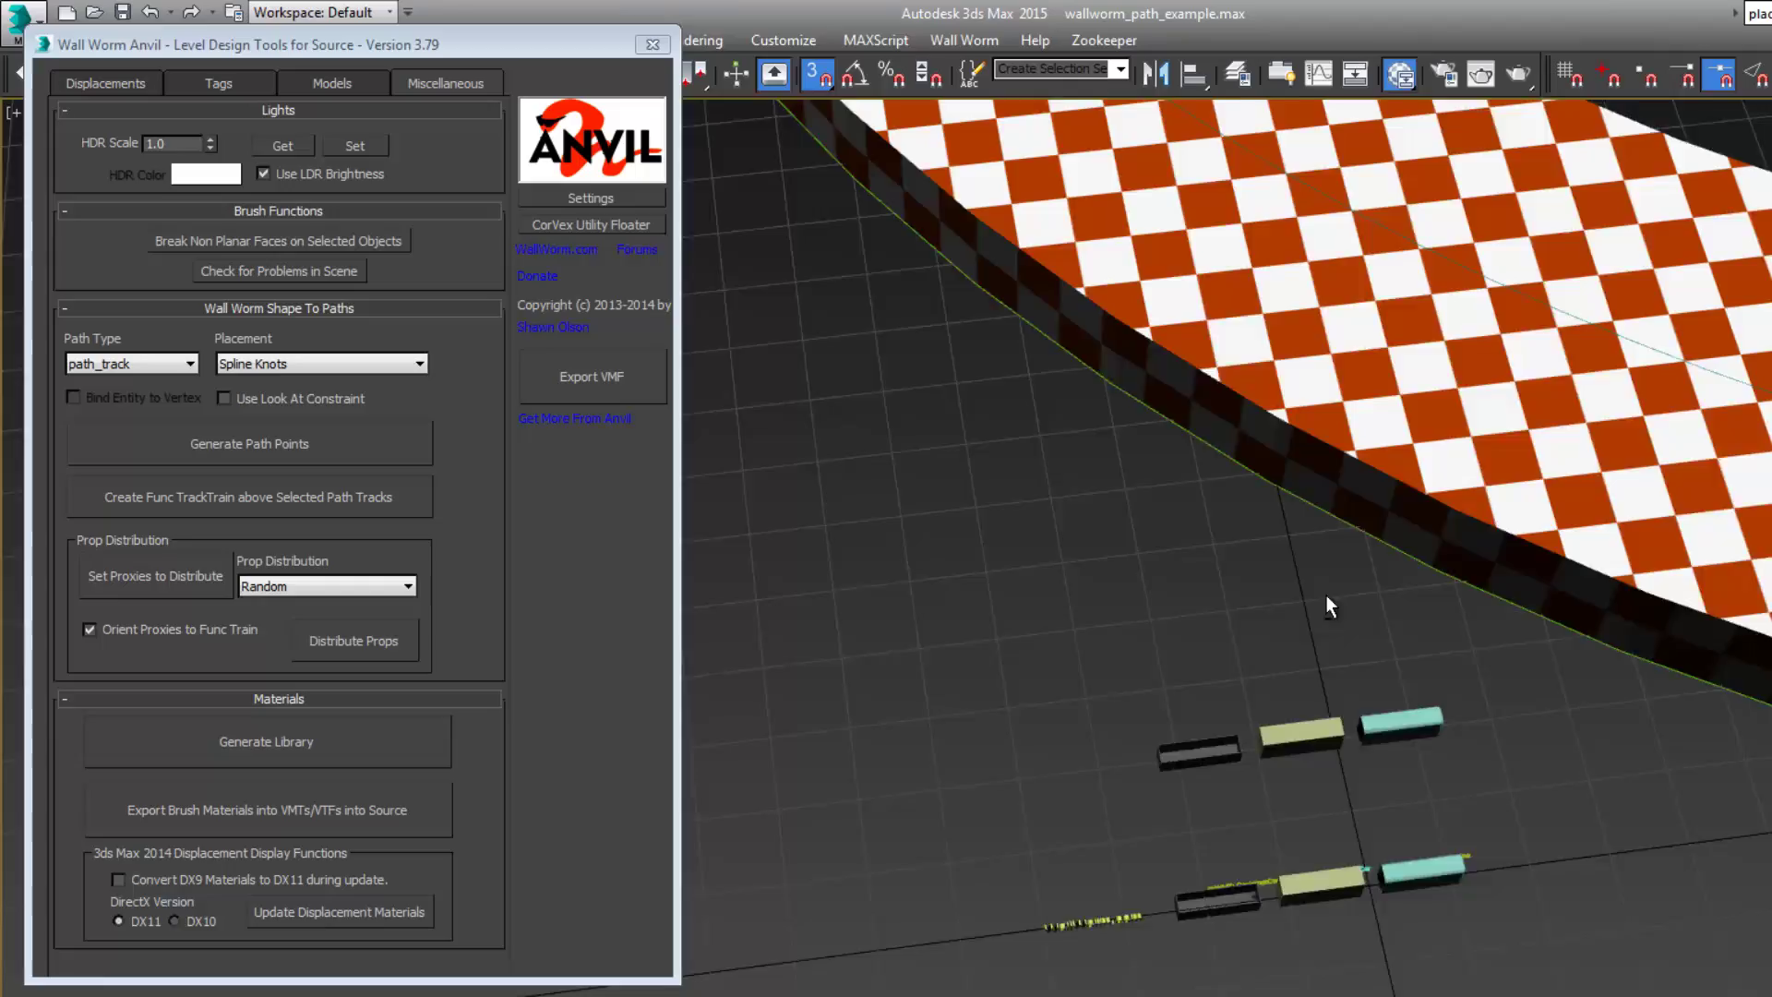
Select the TrainPath spline on the curved floor and apply a Normalize Spl. modifier to it.
{"action": "middle_click_drag", "start_coordinate": [1325, 595], "coordinate": [1189, 539], "text": "alt"}
{"action": "middle_click_drag", "start_coordinate": [1172, 462], "coordinate": [1375, 831]}
{"action": "left_click", "coordinate": [1250, 756]}
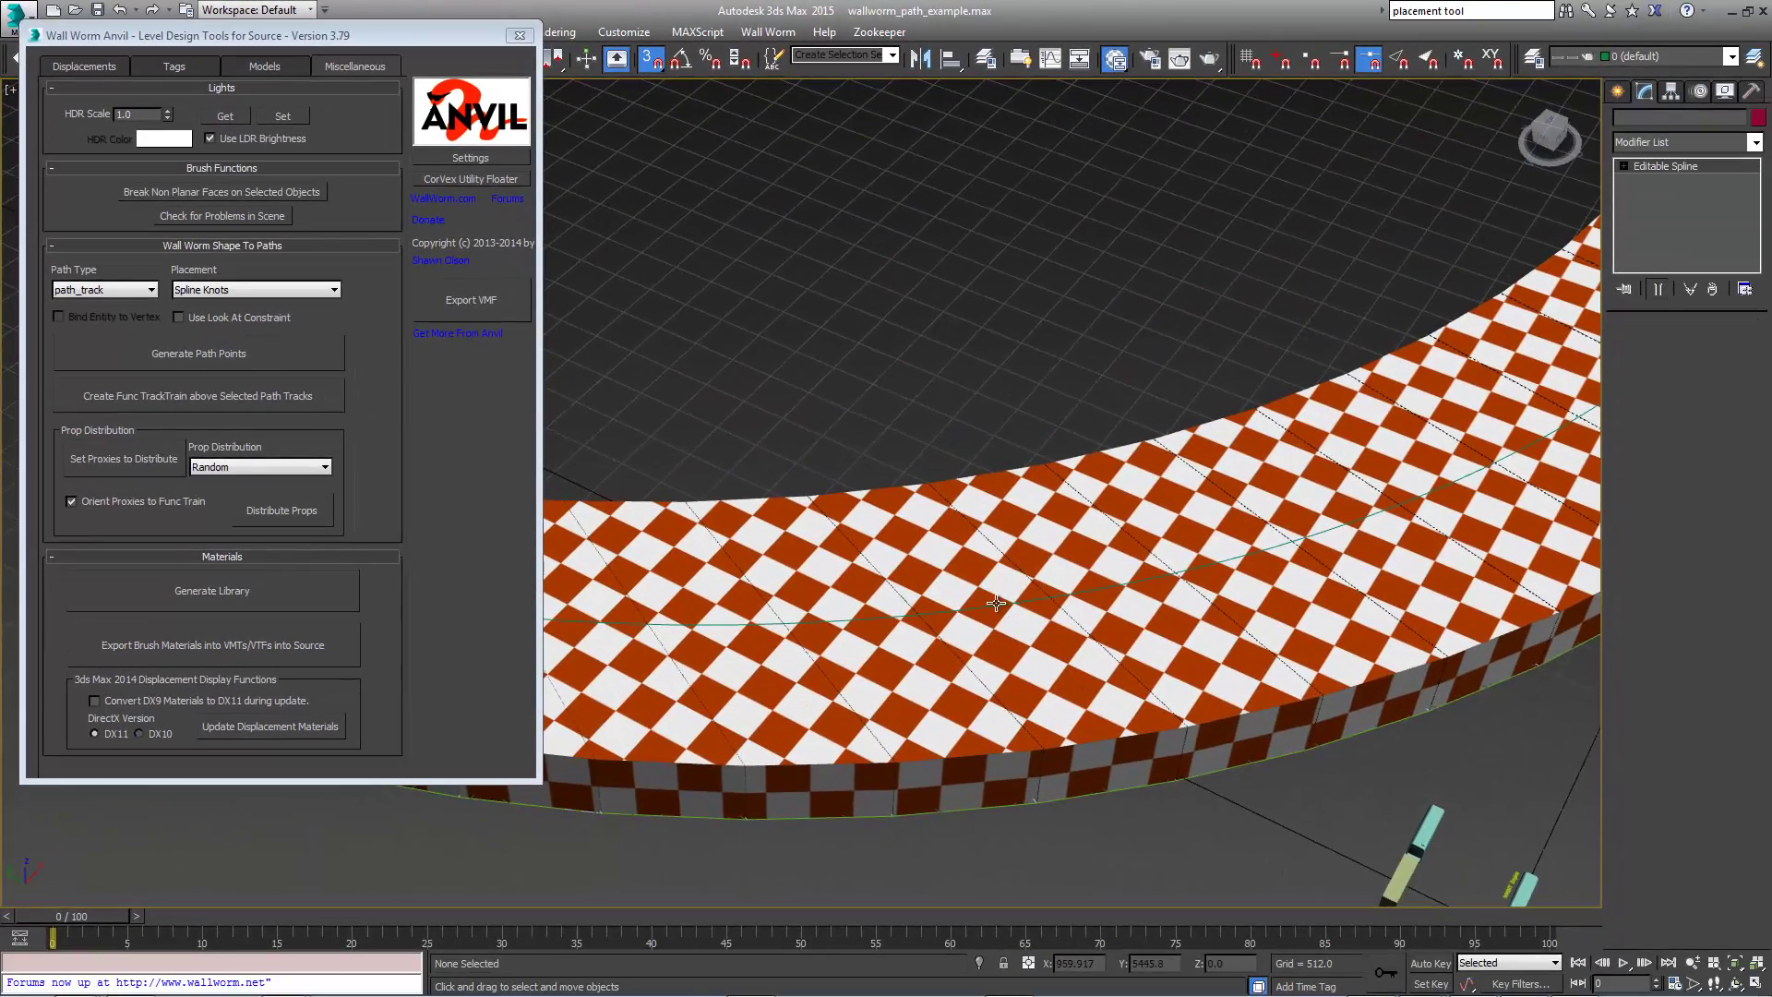
{"action": "middle_click_drag", "start_coordinate": [1478, 522], "coordinate": [1380, 579]}
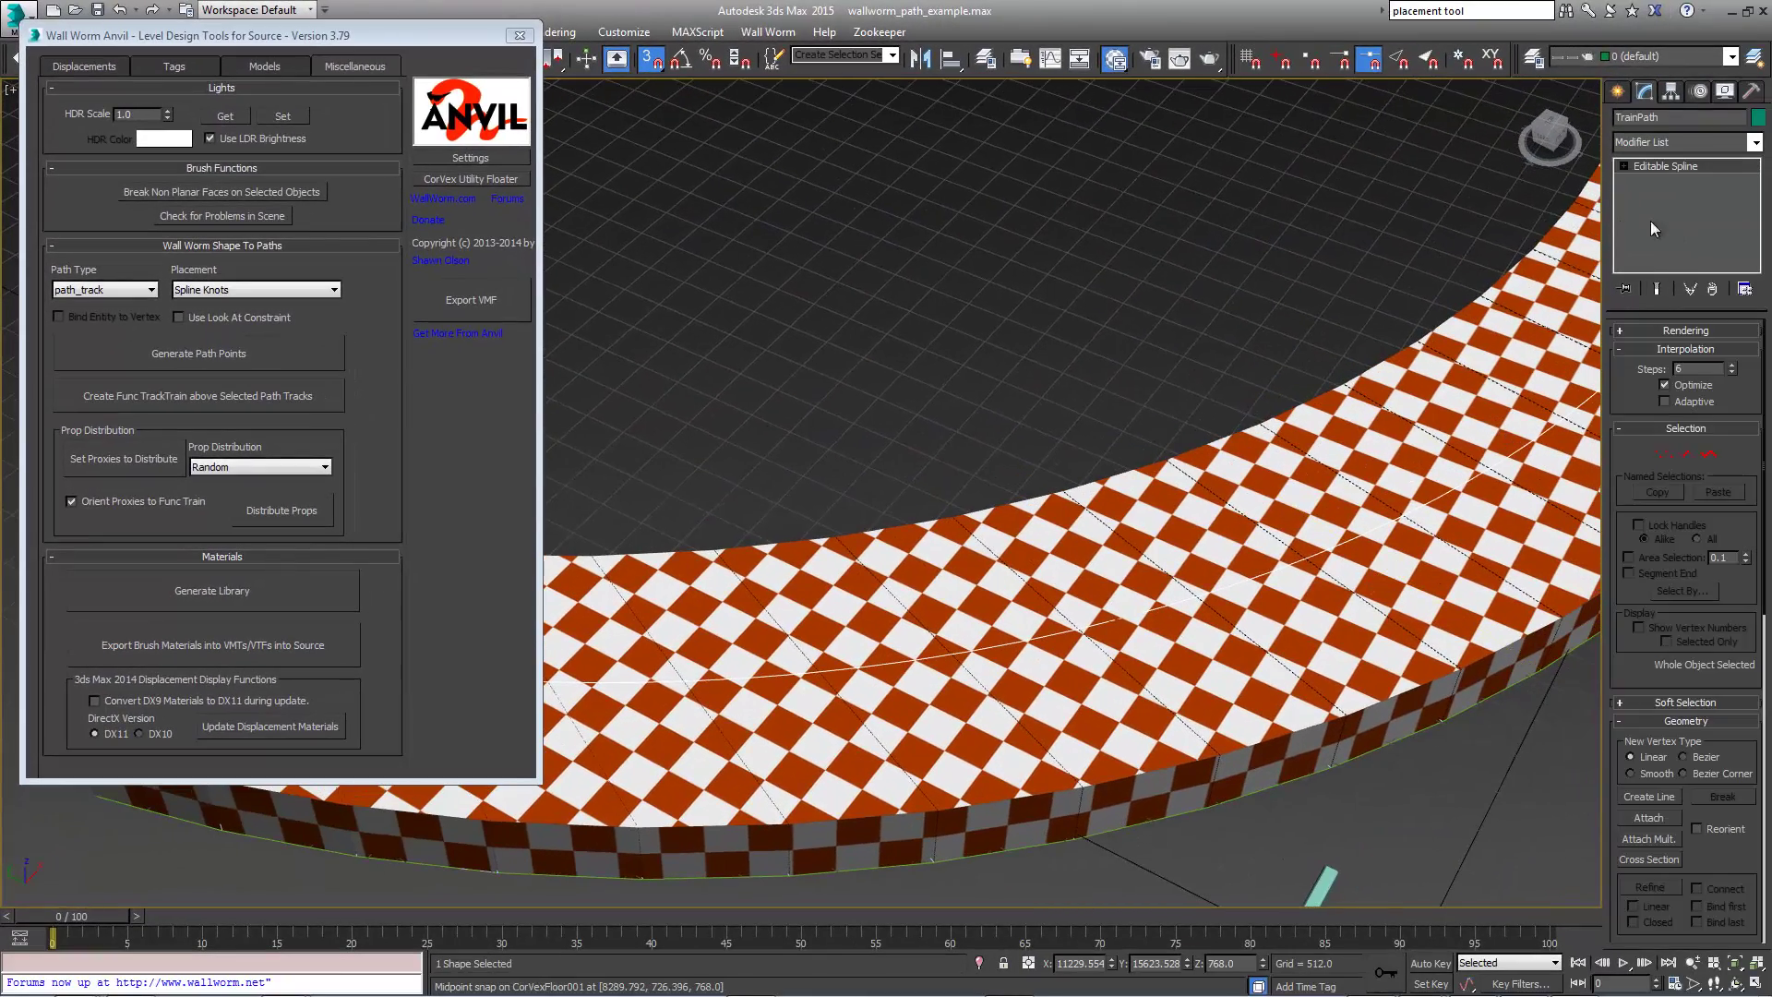
{"action": "left_click", "coordinate": [1756, 143]}
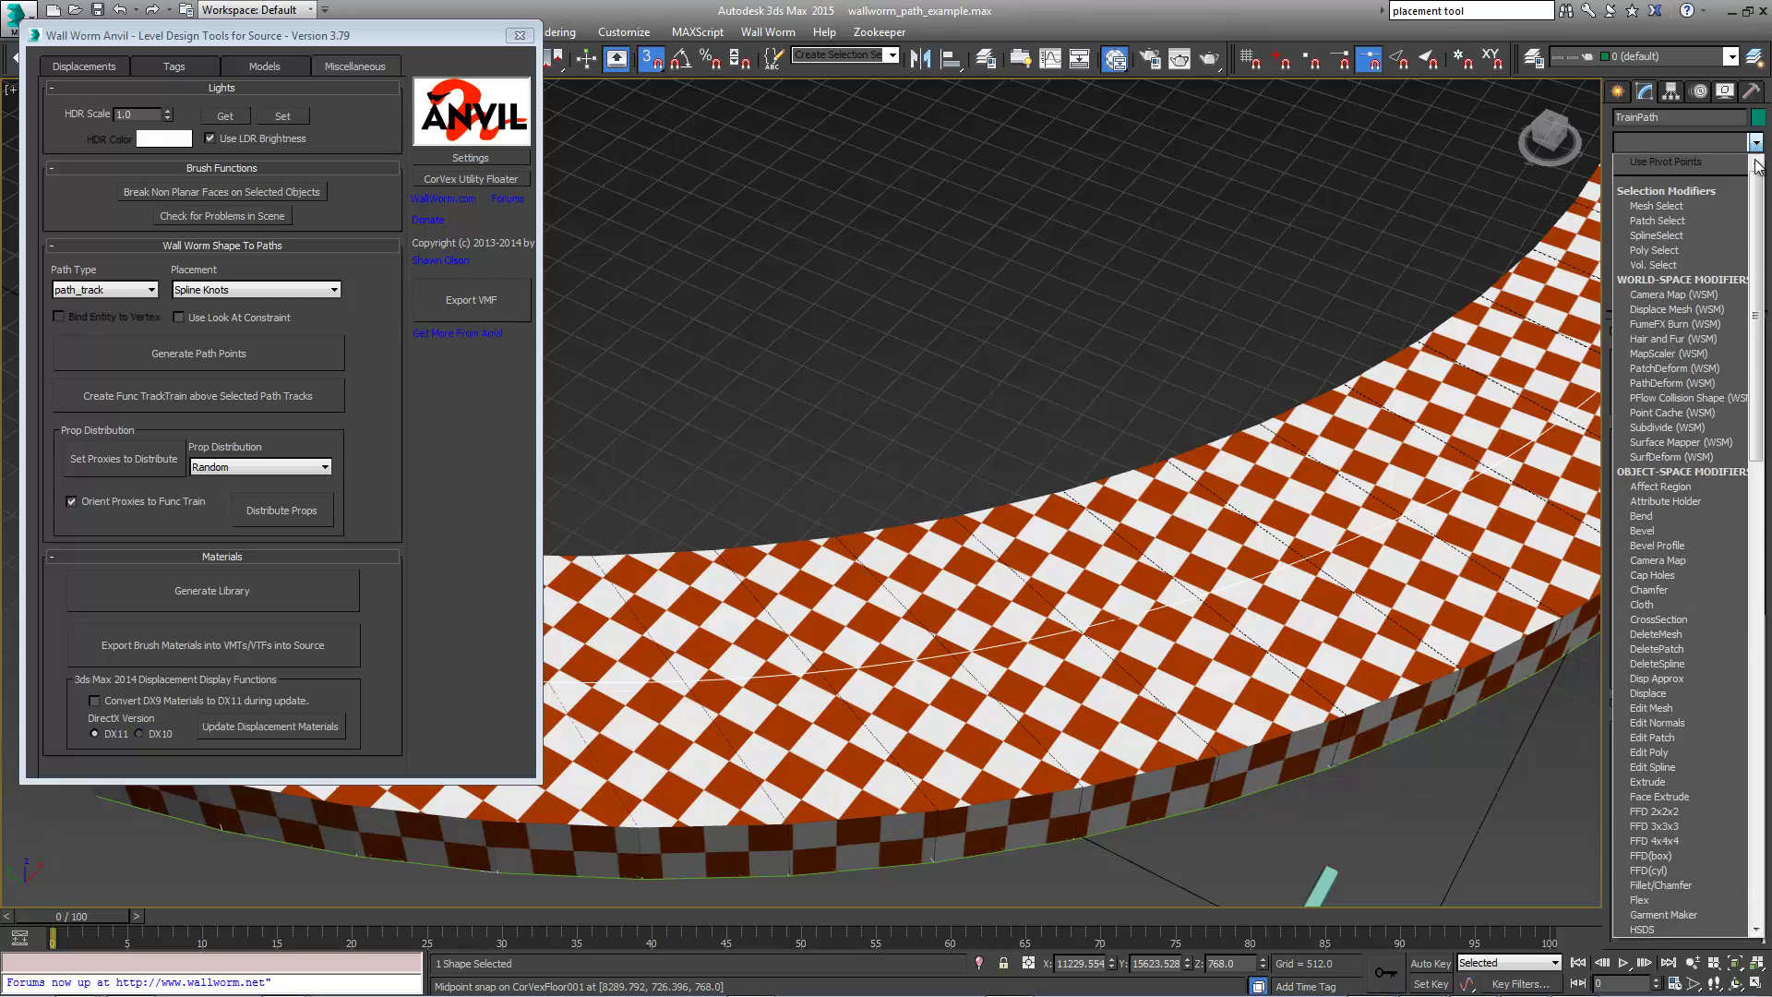
{"action": "left_click_drag", "start_coordinate": [1764, 189], "coordinate": [1765, 479]}
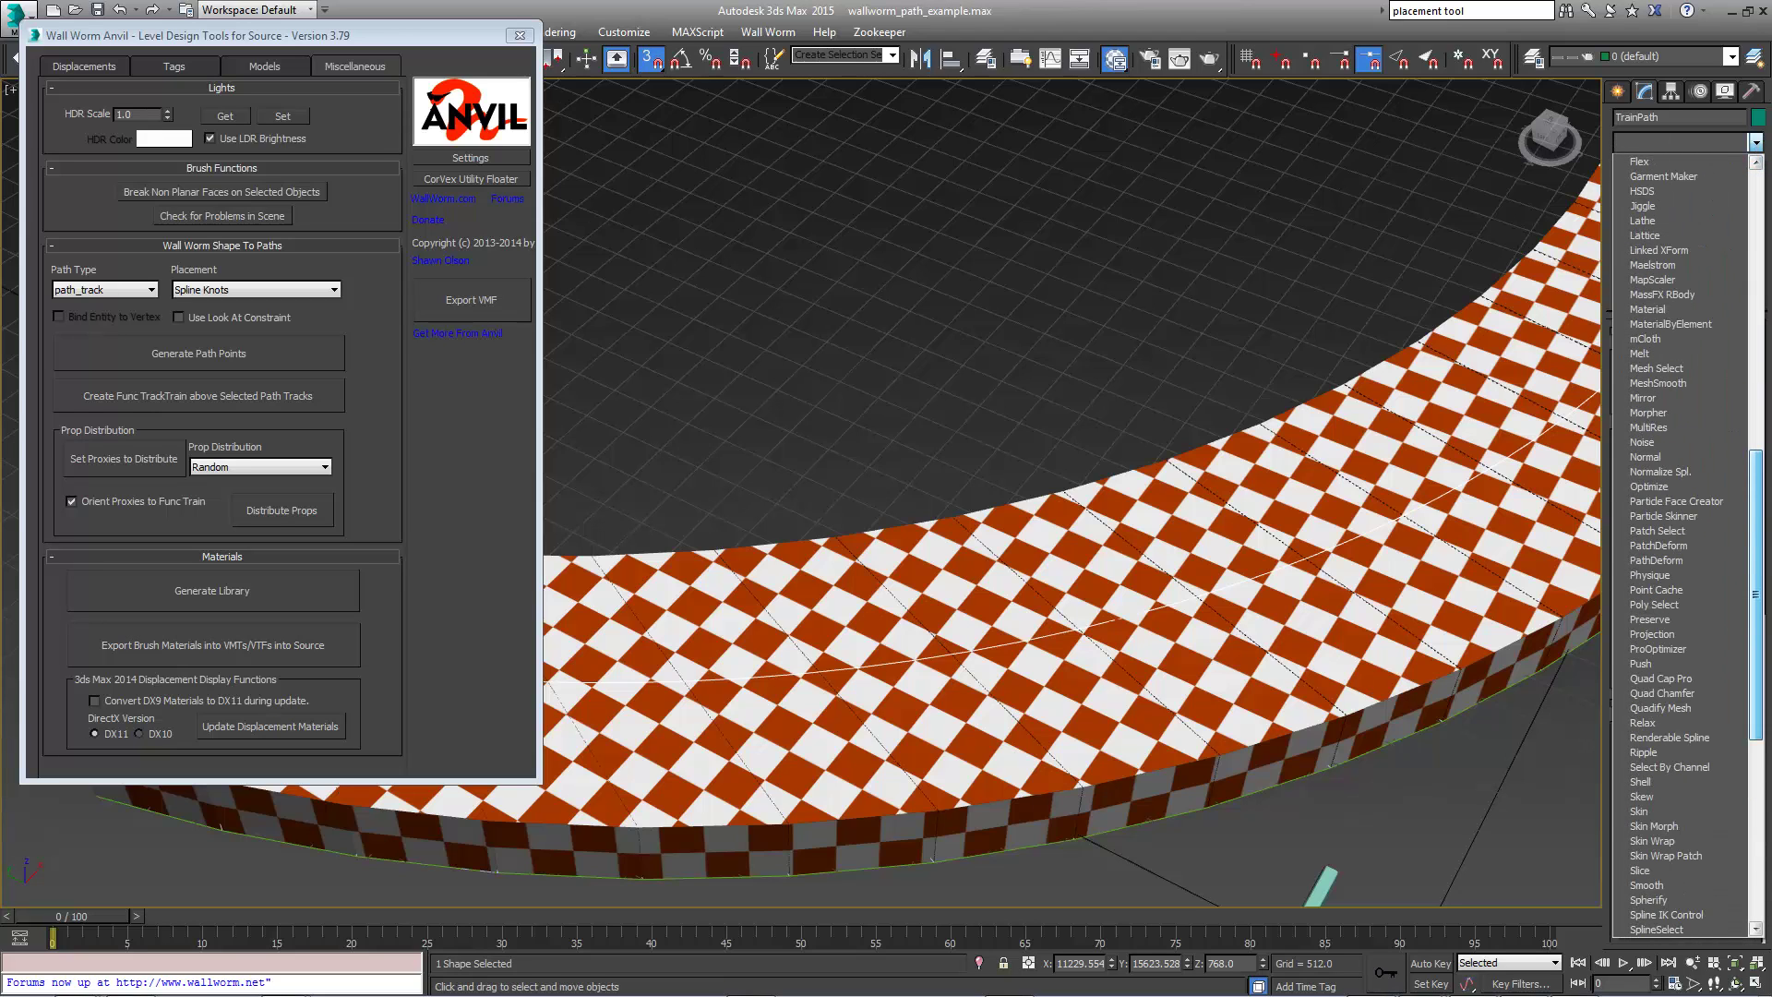
{"action": "left_click", "coordinate": [1686, 473]}
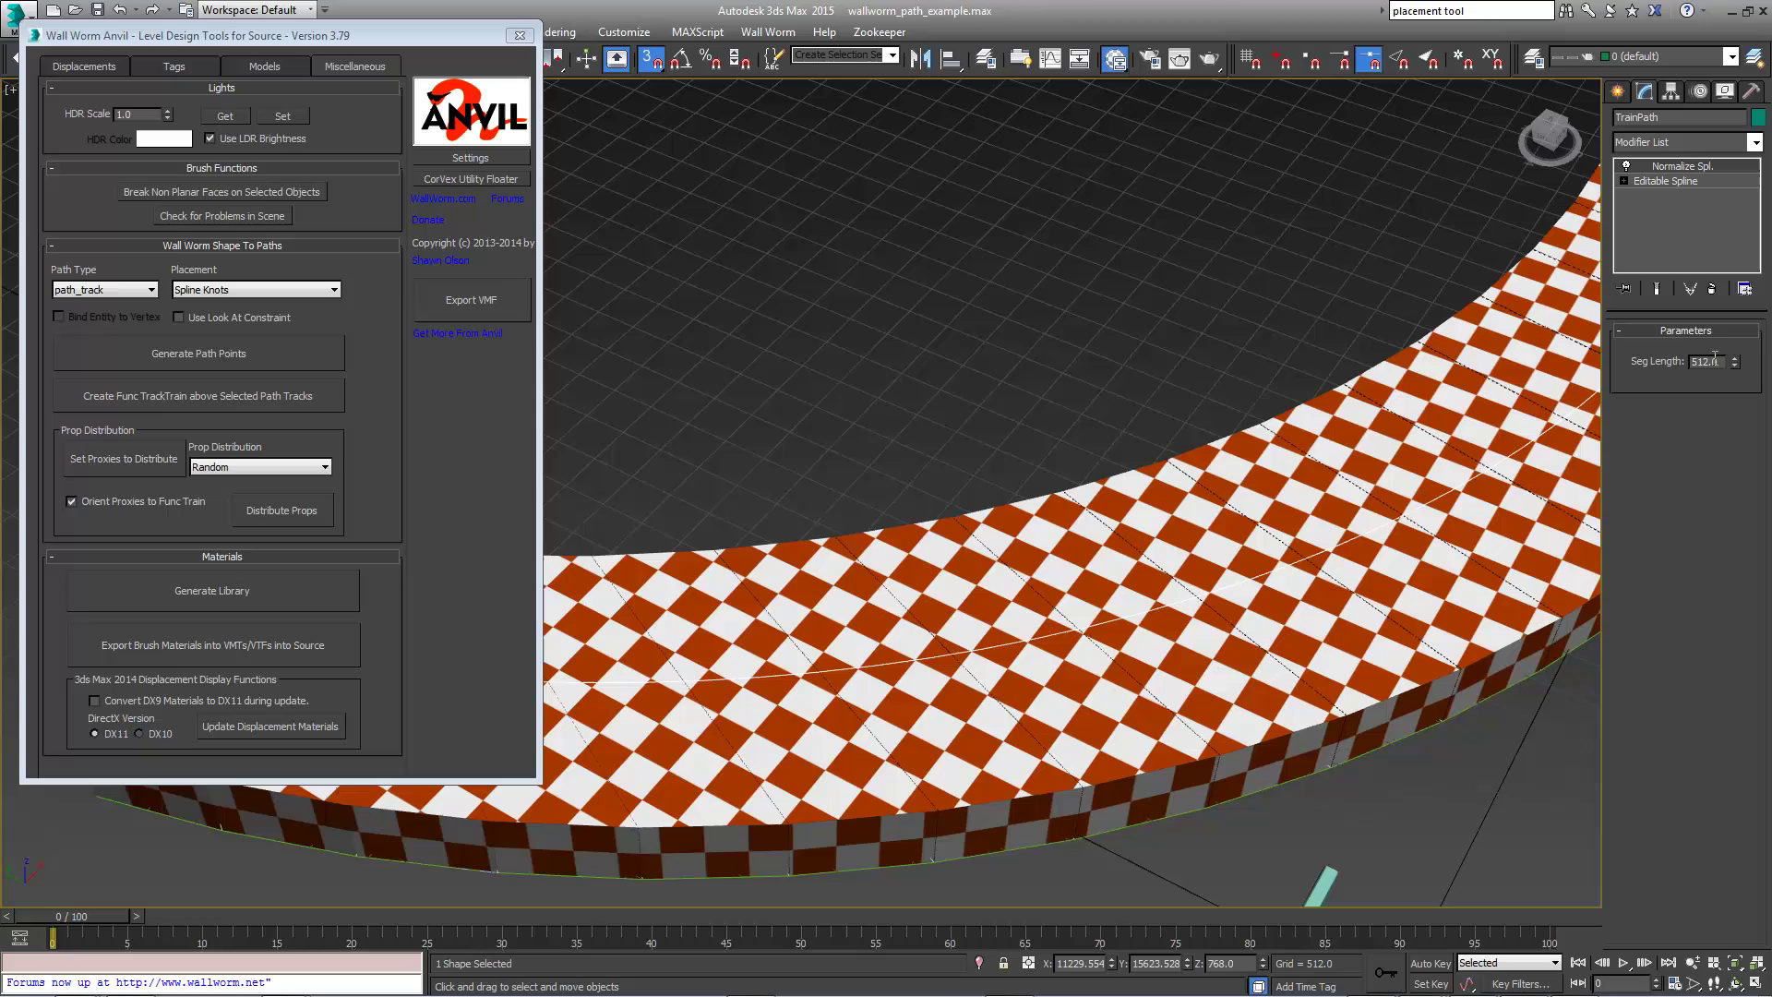
Examine the length and spacing of the sample train cars and calculate the required segment length from 512 in MAXScript.
{"action": "left_click_drag", "start_coordinate": [1700, 361], "coordinate": [1682, 362]}
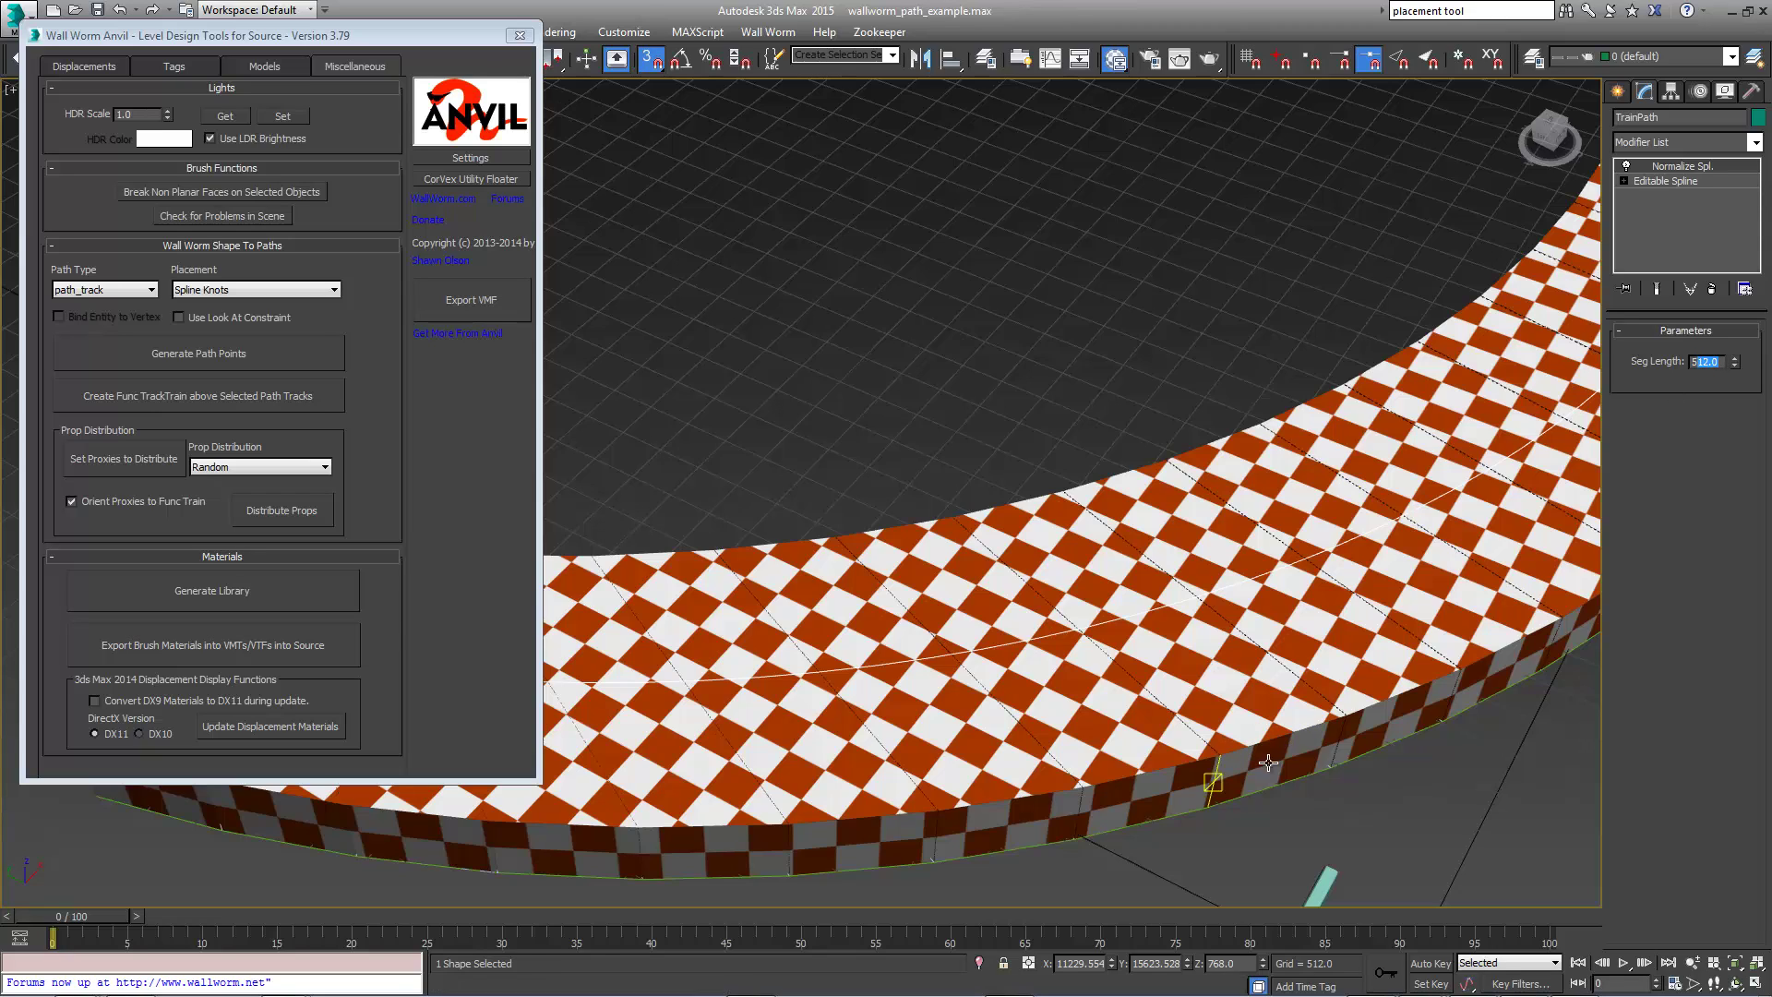
{"action": "middle_click_drag", "start_coordinate": [1336, 720], "coordinate": [1232, 494]}
{"action": "middle_click_drag", "start_coordinate": [1255, 761], "coordinate": [1274, 791], "text": "alt"}
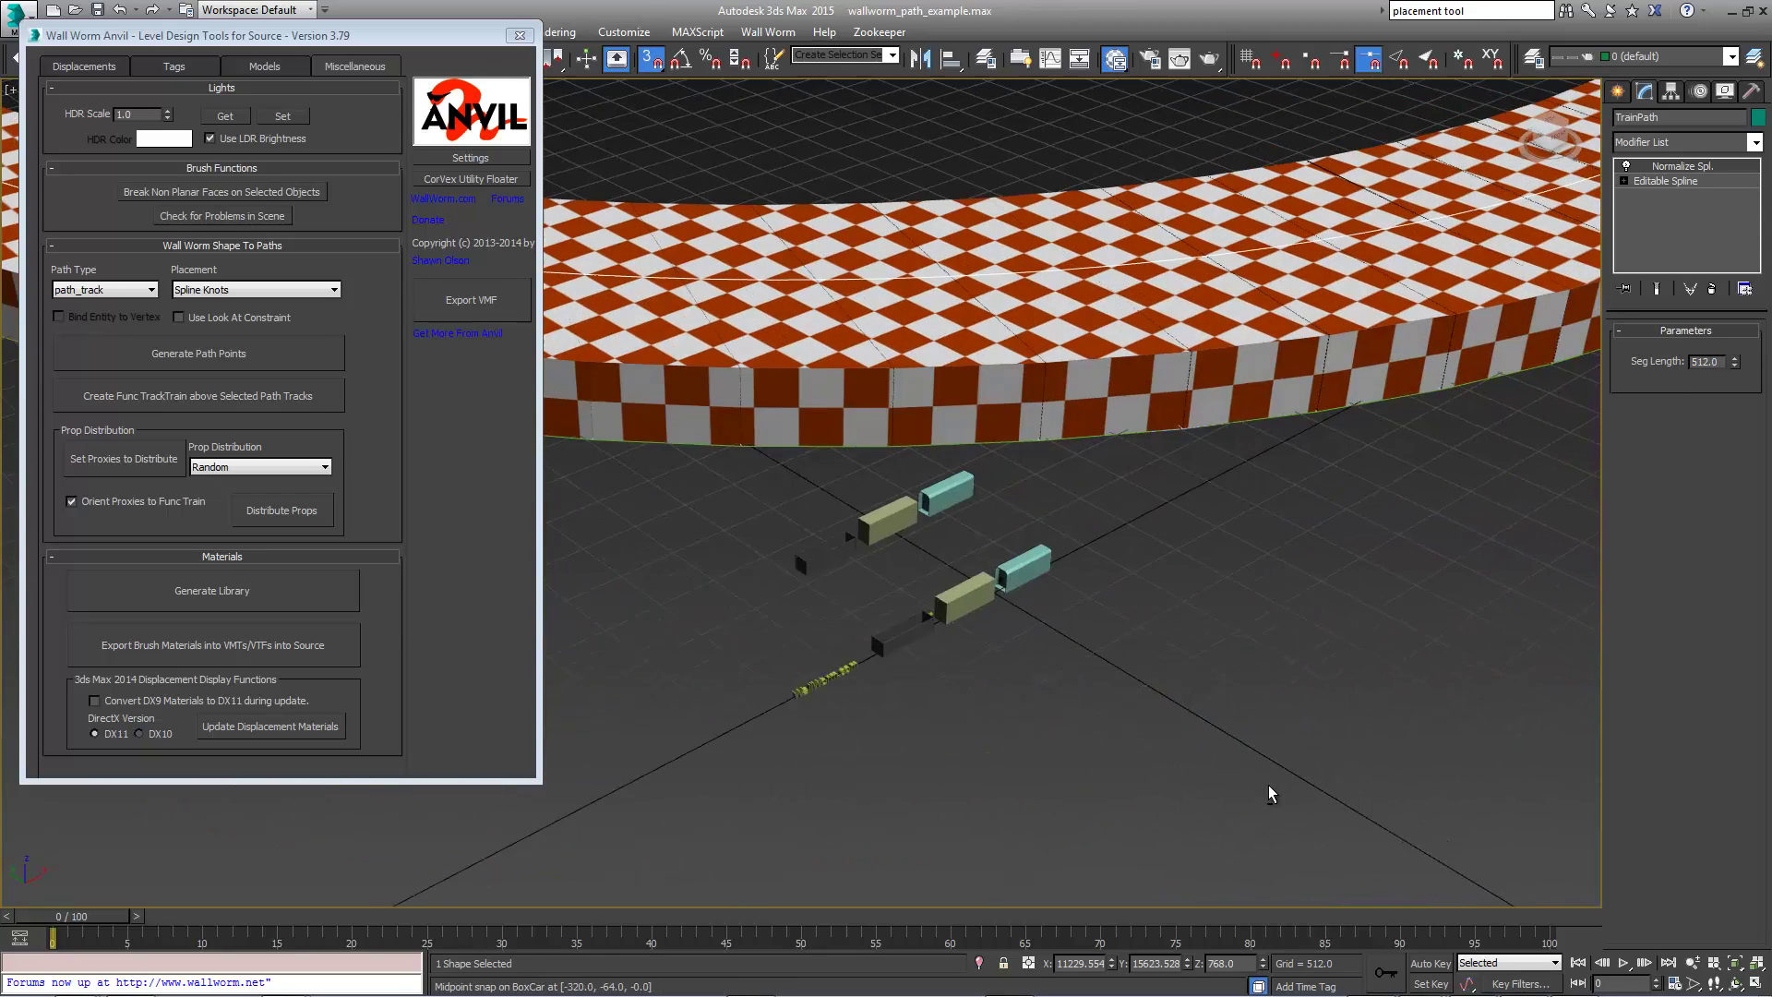
{"action": "scroll", "coordinate": [1008, 668], "scroll_direction": "up", "scroll_amount": 6}
{"action": "scroll", "coordinate": [1002, 668], "scroll_direction": "up", "scroll_amount": 8}
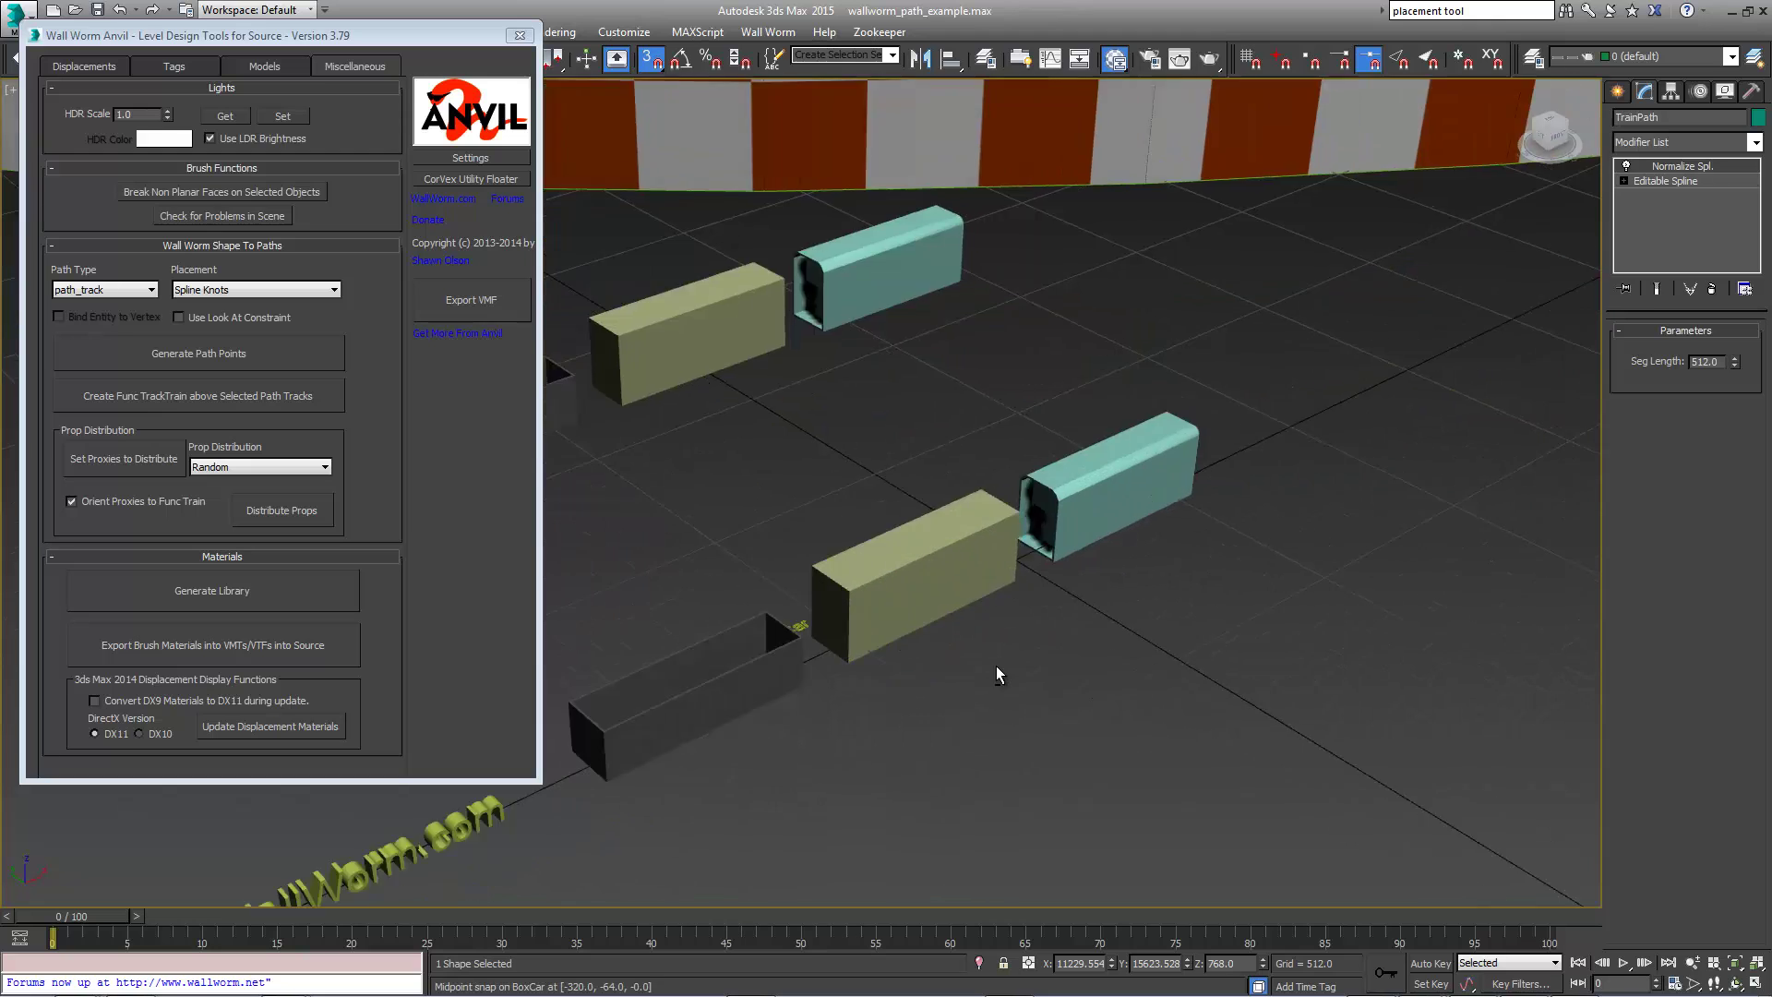
{"action": "scroll", "coordinate": [905, 634], "scroll_direction": "down", "scroll_amount": 6}
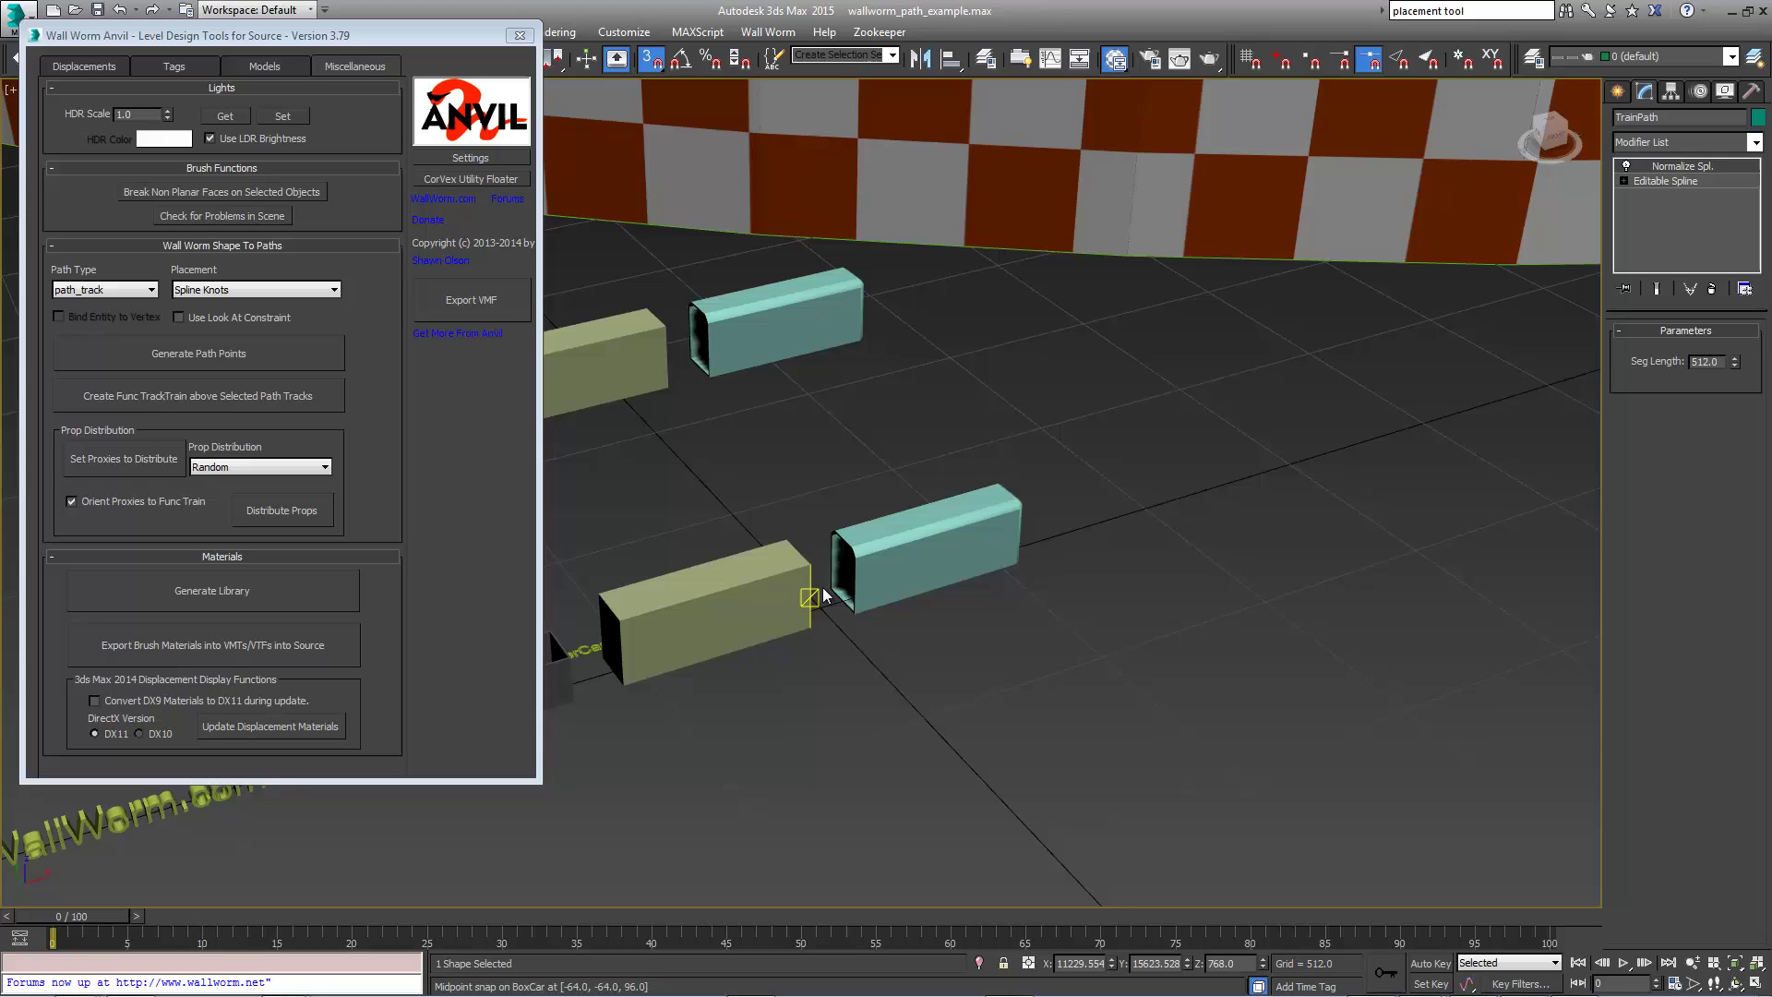
{"action": "middle_click_drag", "start_coordinate": [819, 595], "coordinate": [900, 606]}
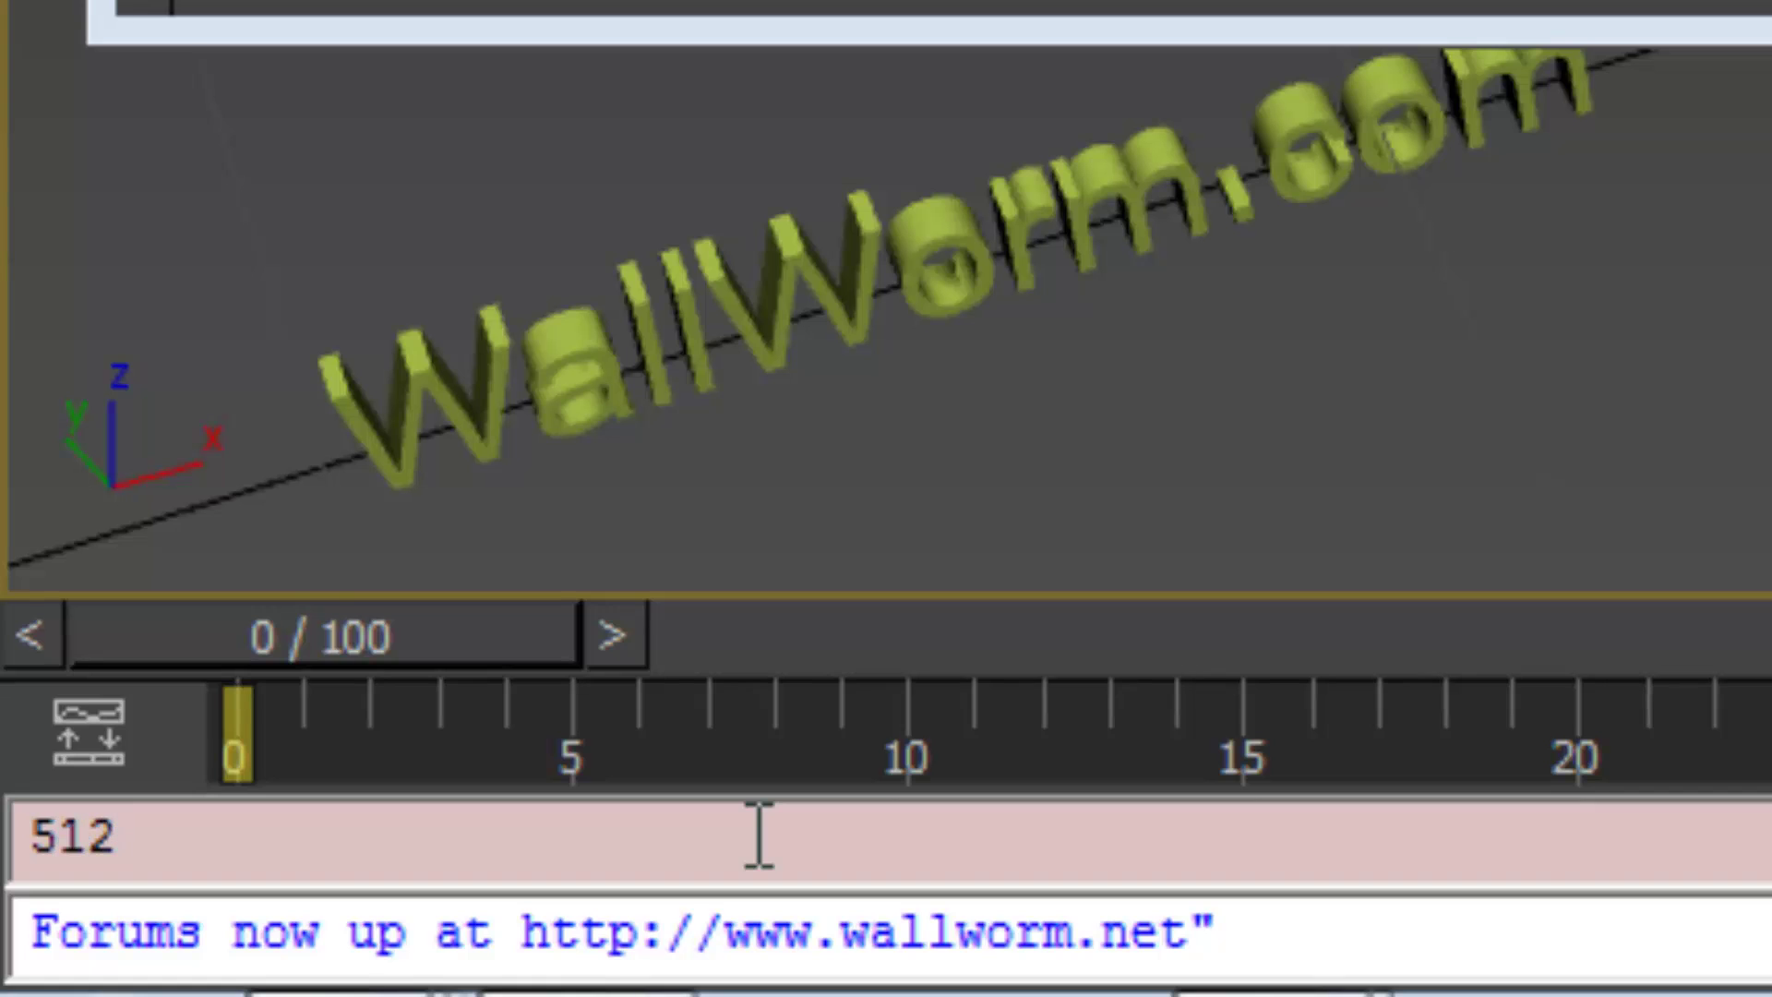
{"action": "key", "text": "Return"}
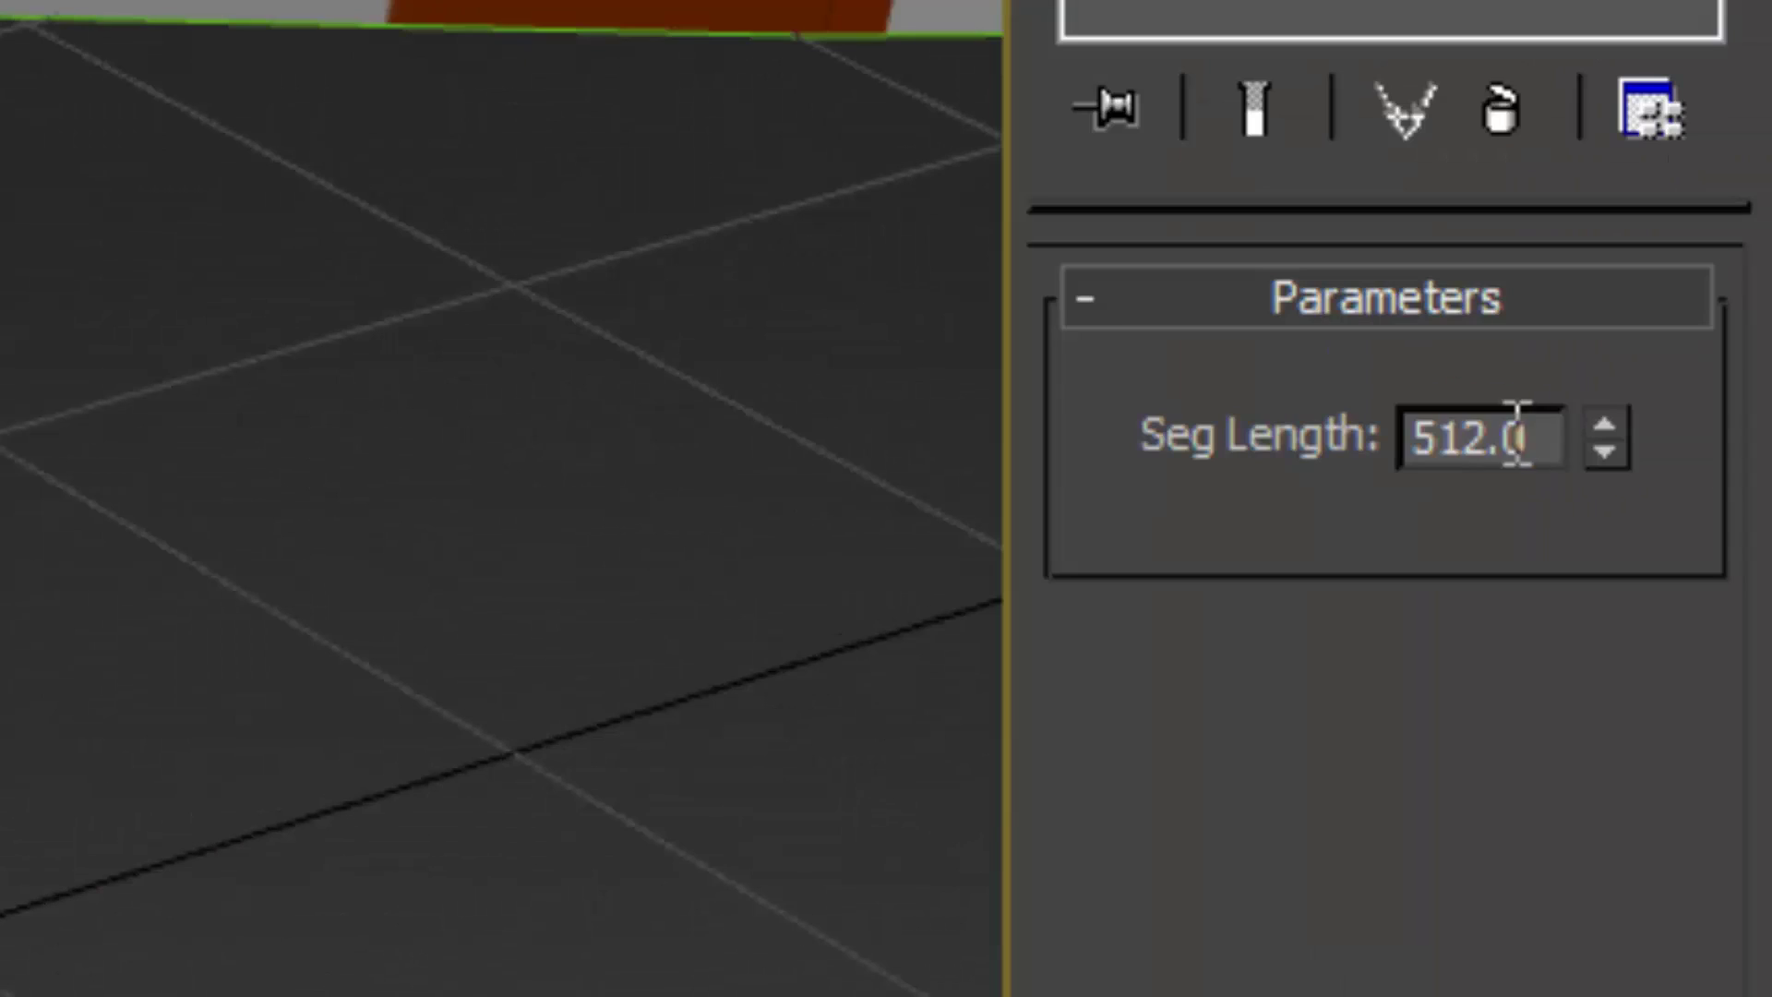
Set the segment length of TrainPath's Normalize Spl. modifier to 640.
{"action": "double_click", "coordinate": [1431, 443]}
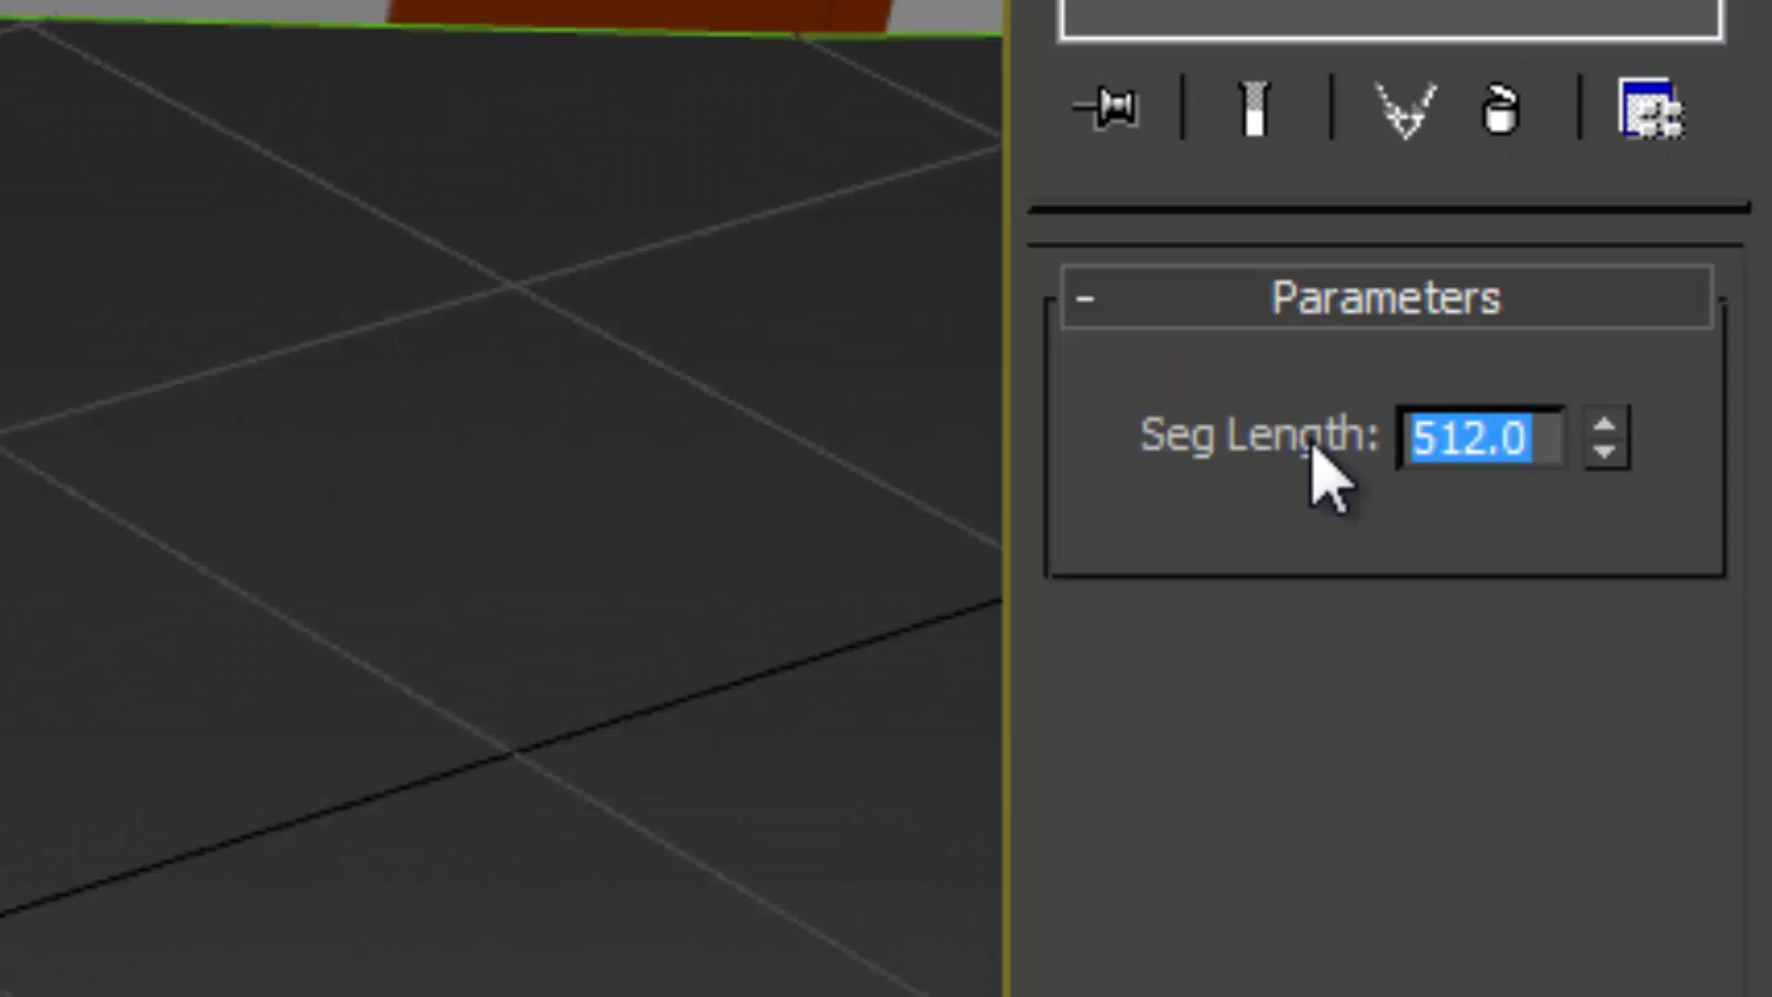
{"action": "type", "text": "640"}
{"action": "key", "text": "Return"}
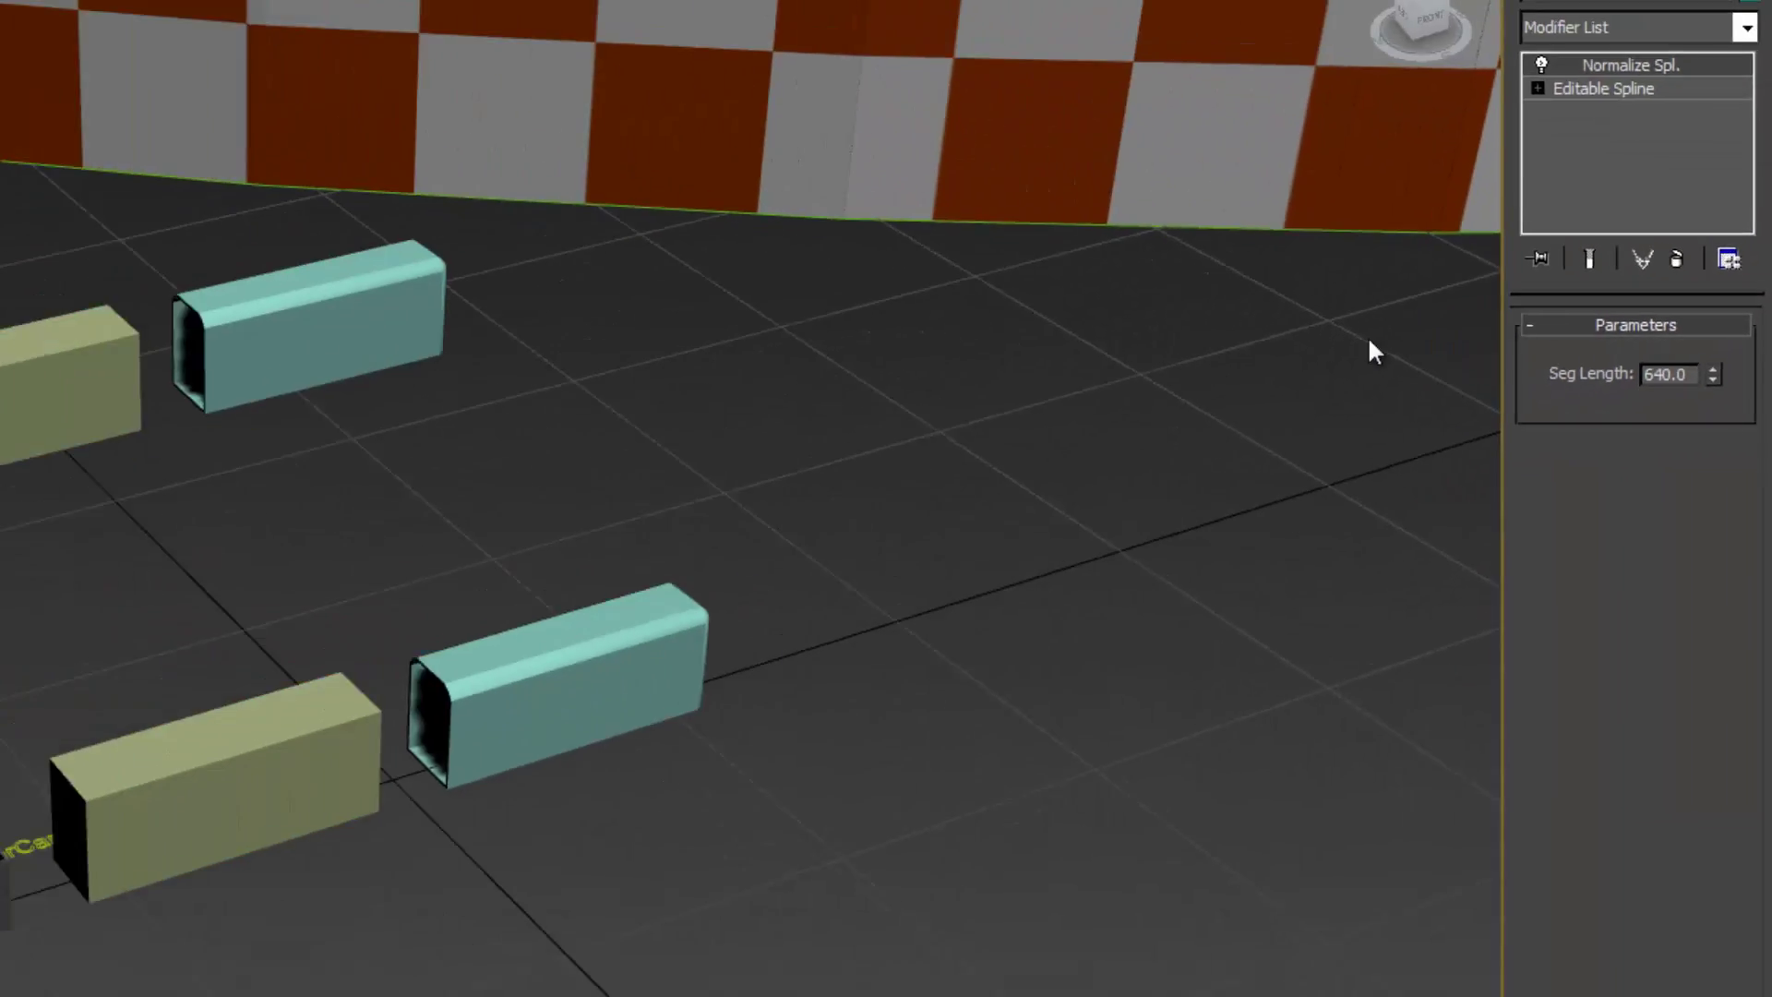
Convert the normalized TrainPath spline to an Editable Spline.
{"action": "middle_click_drag", "start_coordinate": [1502, 355], "coordinate": [1439, 826]}
{"action": "right_click", "coordinate": [1217, 346]}
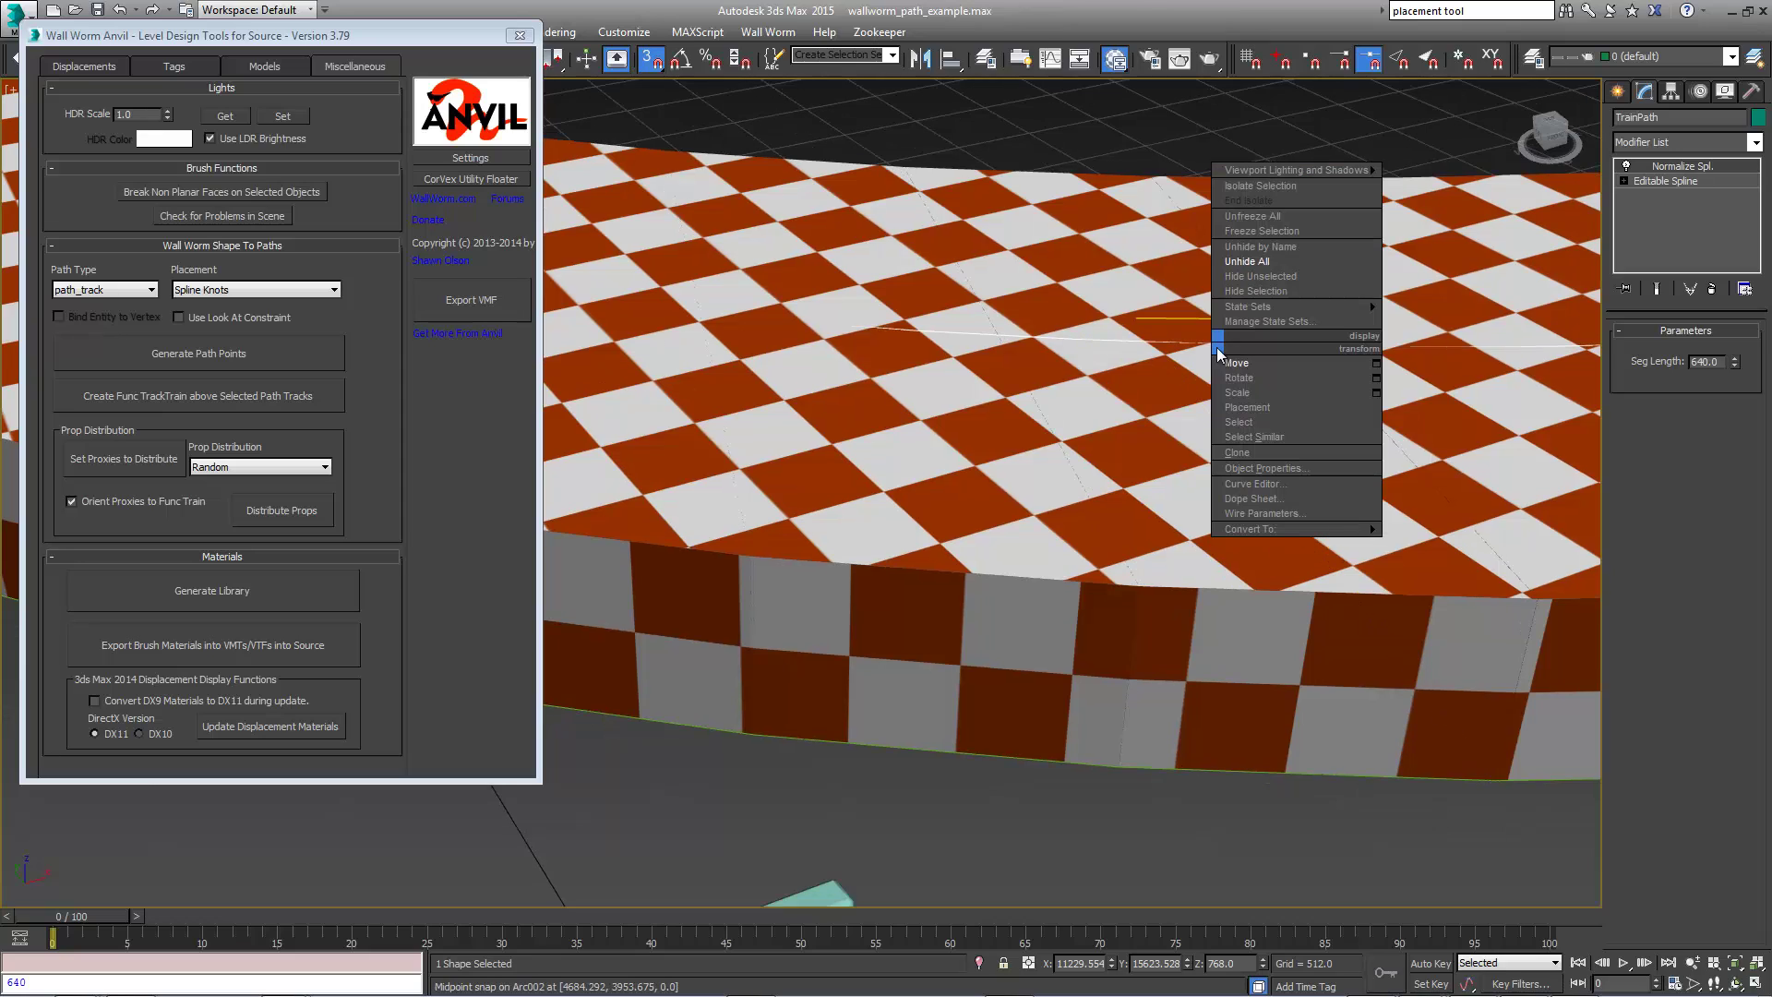
{"action": "mouse_move", "coordinate": [1334, 534]}
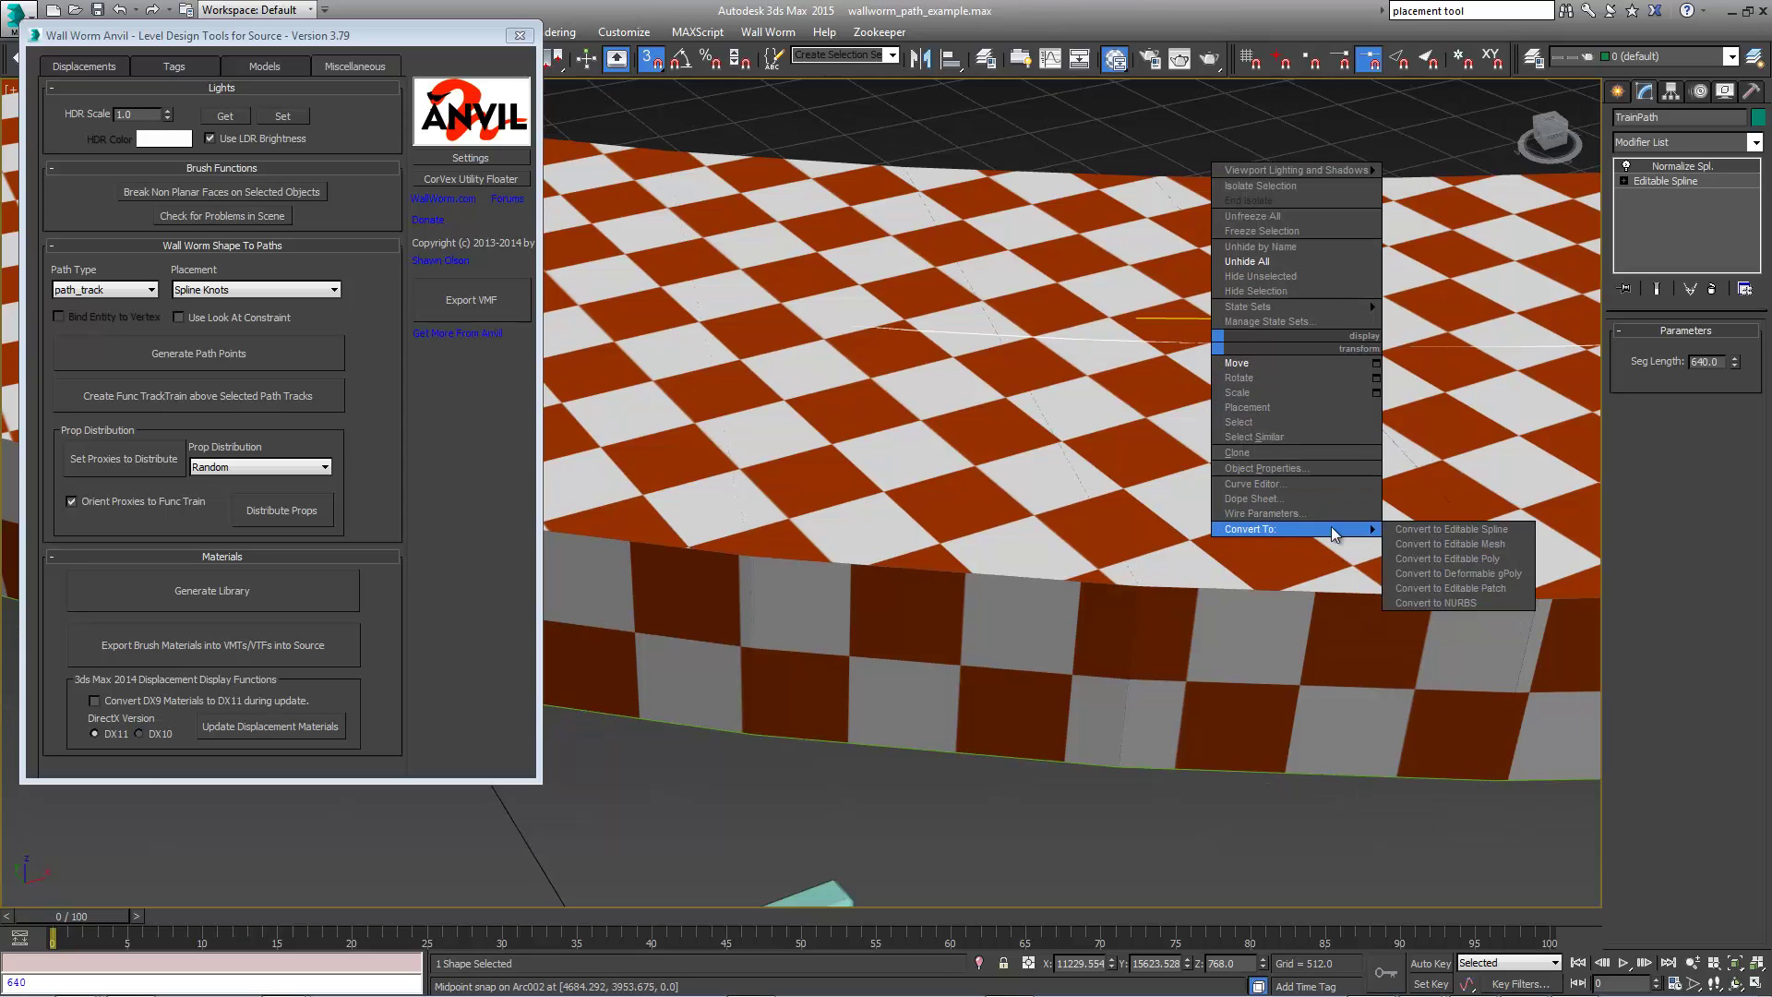
{"action": "left_click", "coordinate": [1443, 528]}
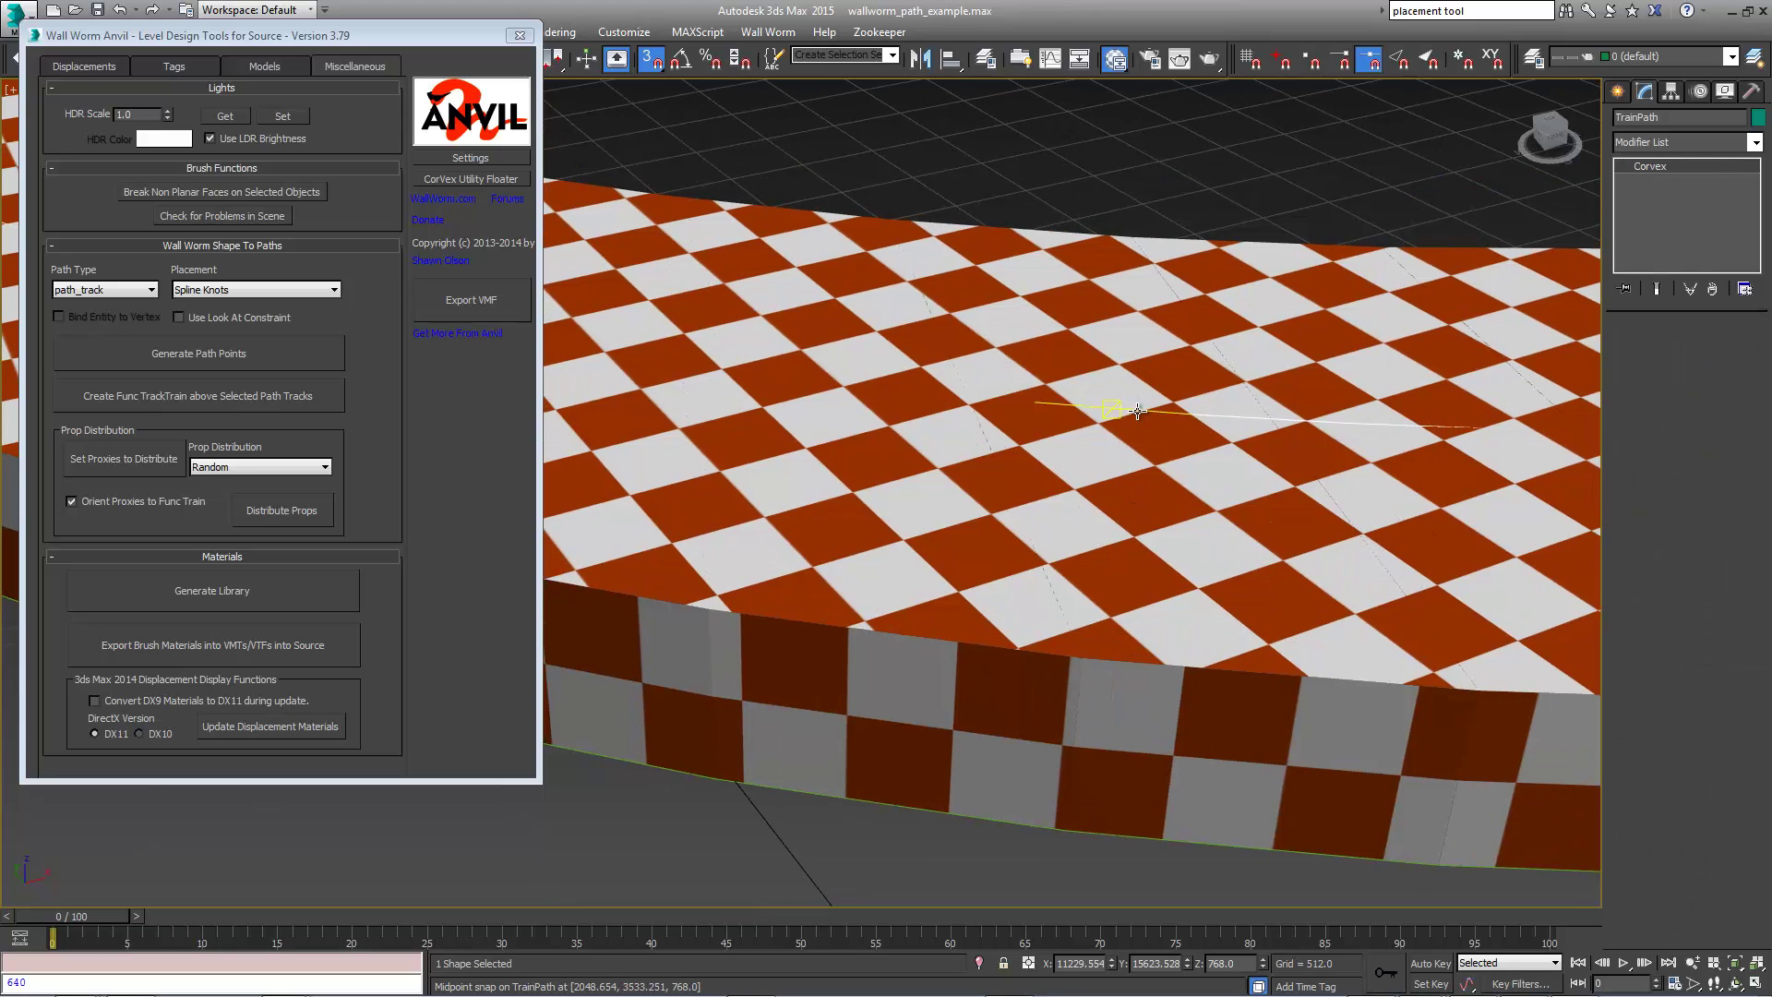
Hide the checkered CorVexFloor001 so only the floor plan lines and the train path remain in view.
{"action": "left_click", "coordinate": [1027, 437]}
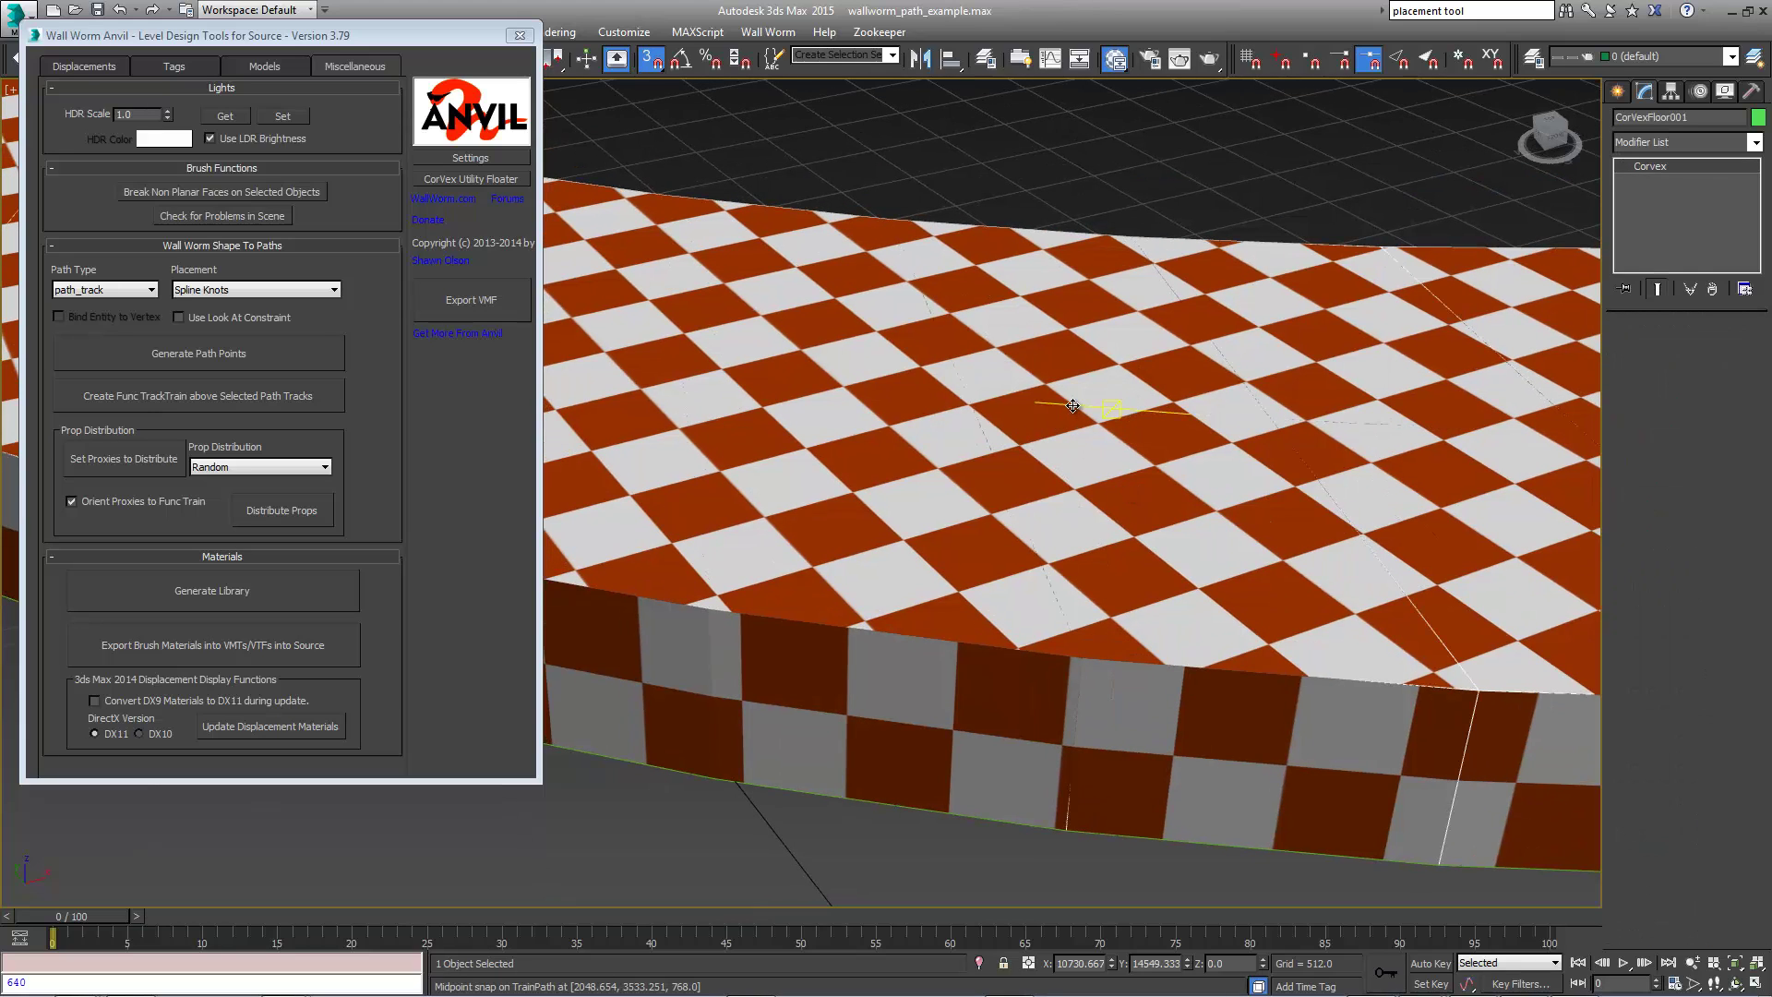
{"action": "right_click", "coordinate": [1114, 522]}
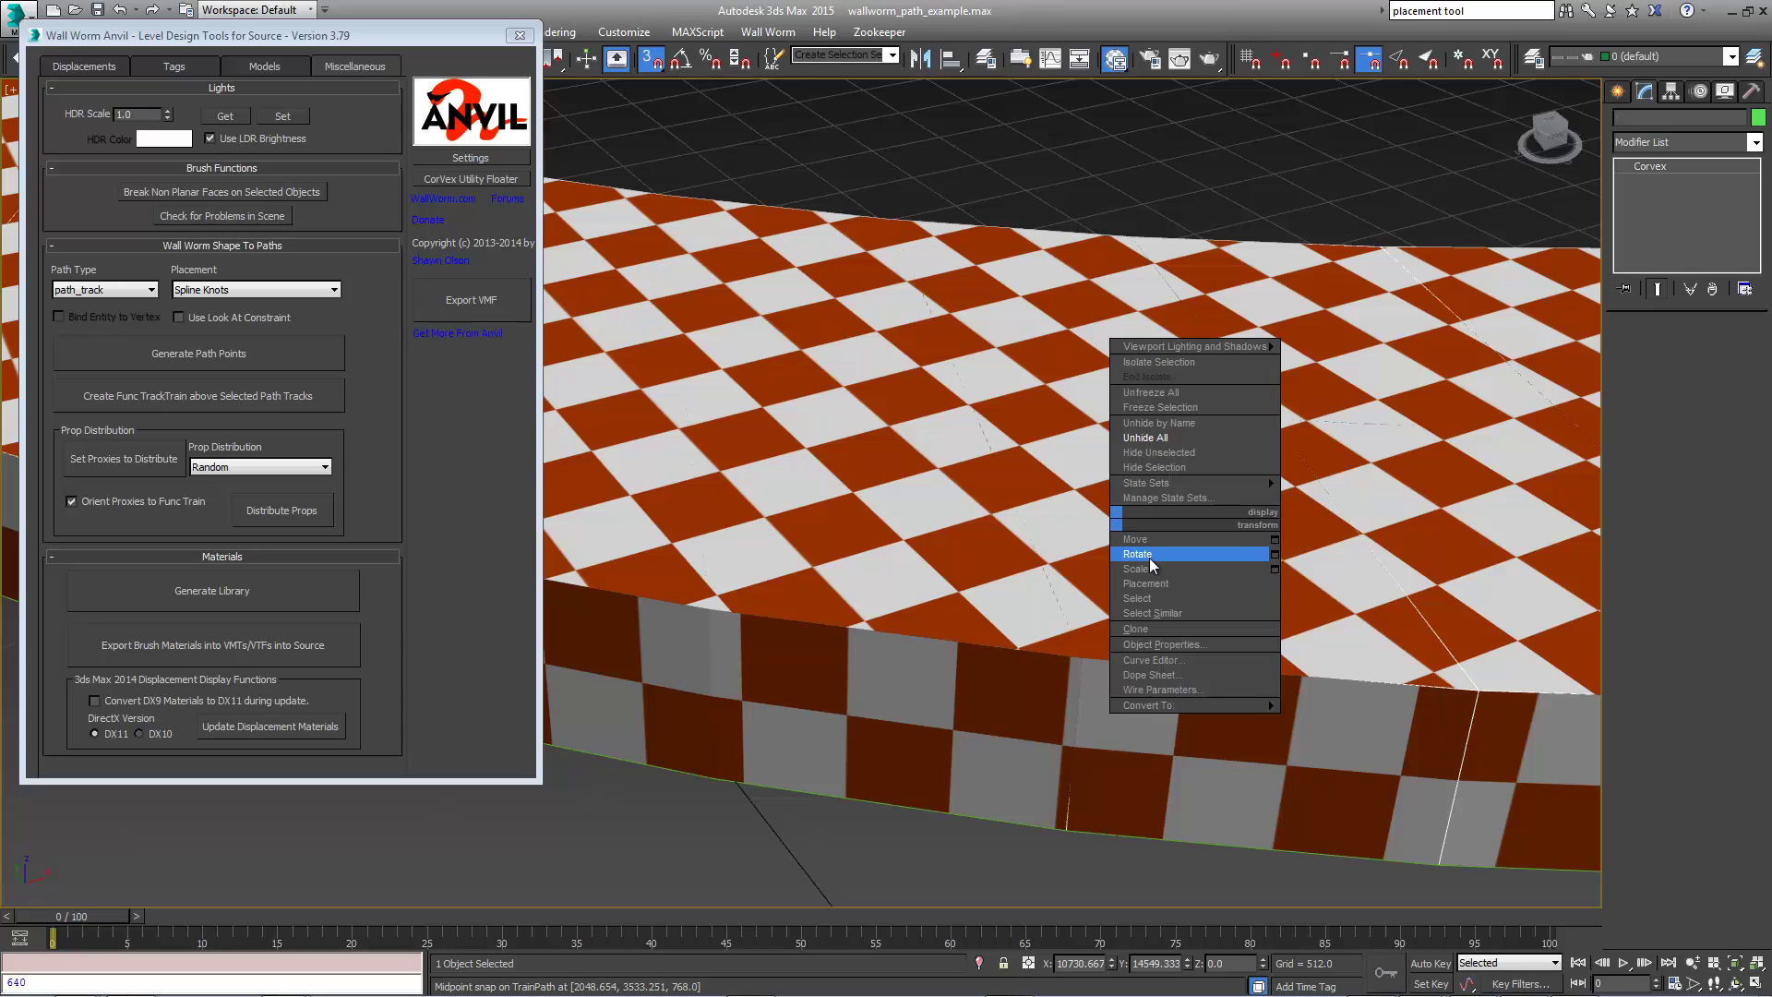
{"action": "left_click", "coordinate": [1161, 467]}
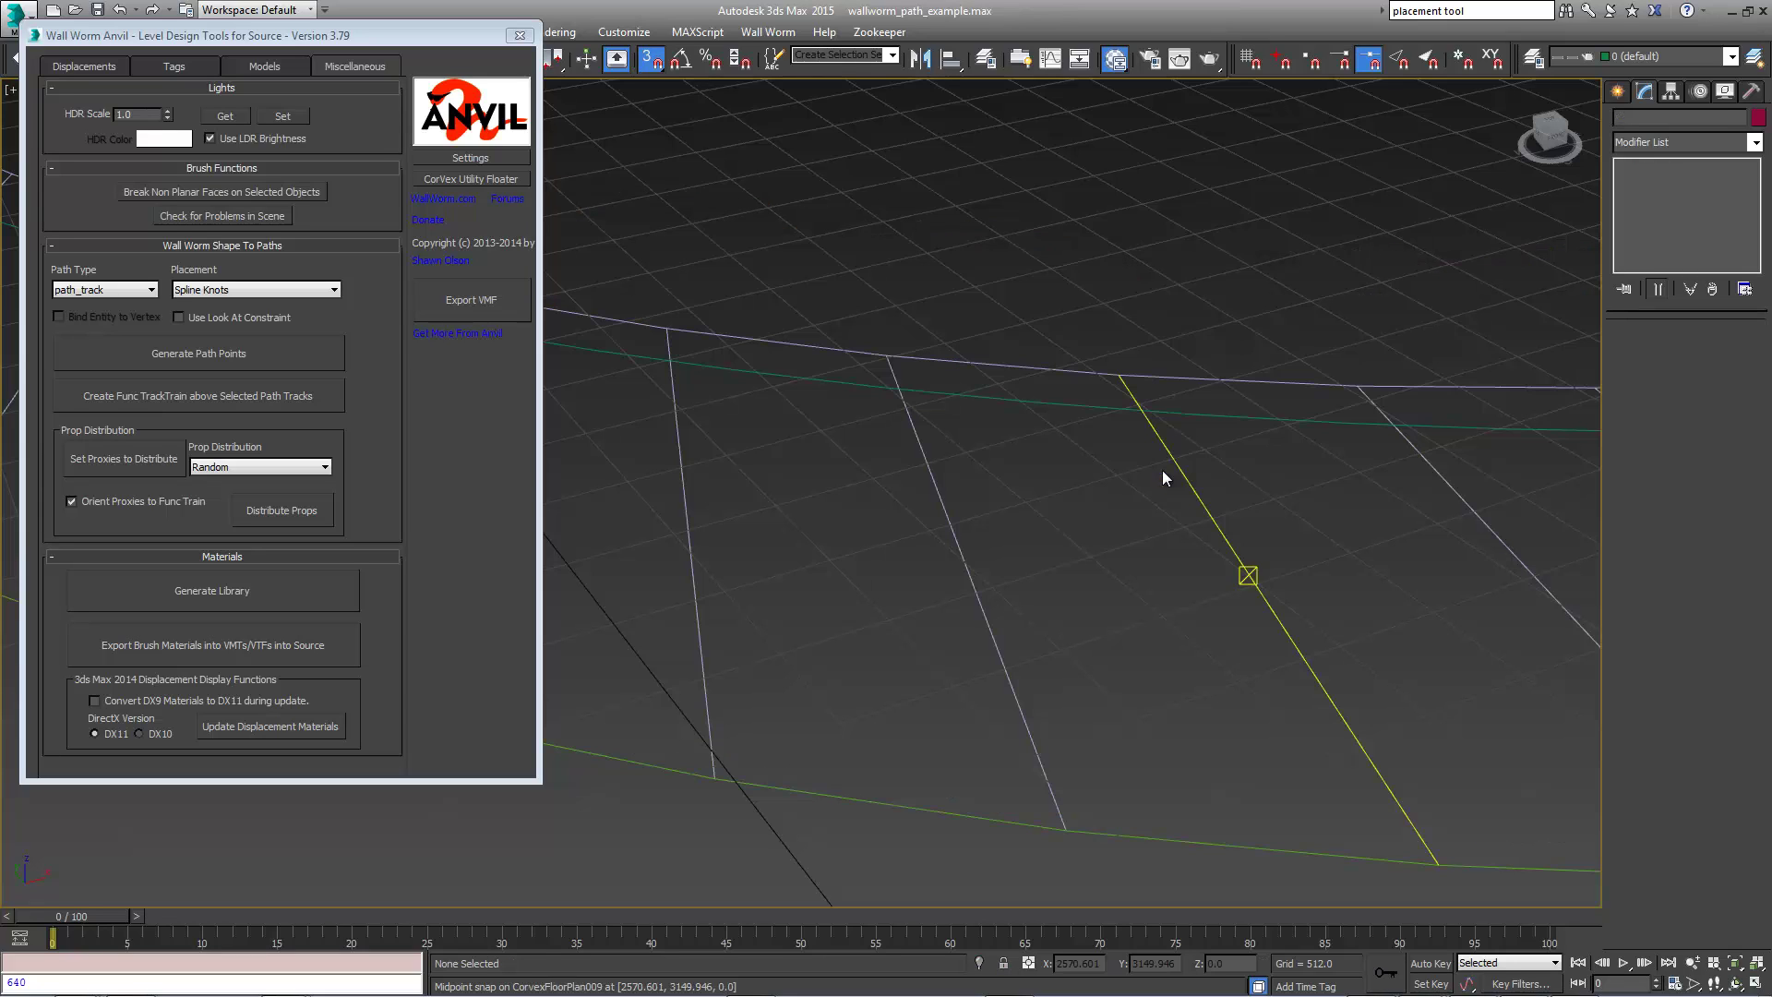
Generate path_track points on the TrainPath spline's knots with Use Look At Constraint enabled.
{"action": "left_click", "coordinate": [1071, 404]}
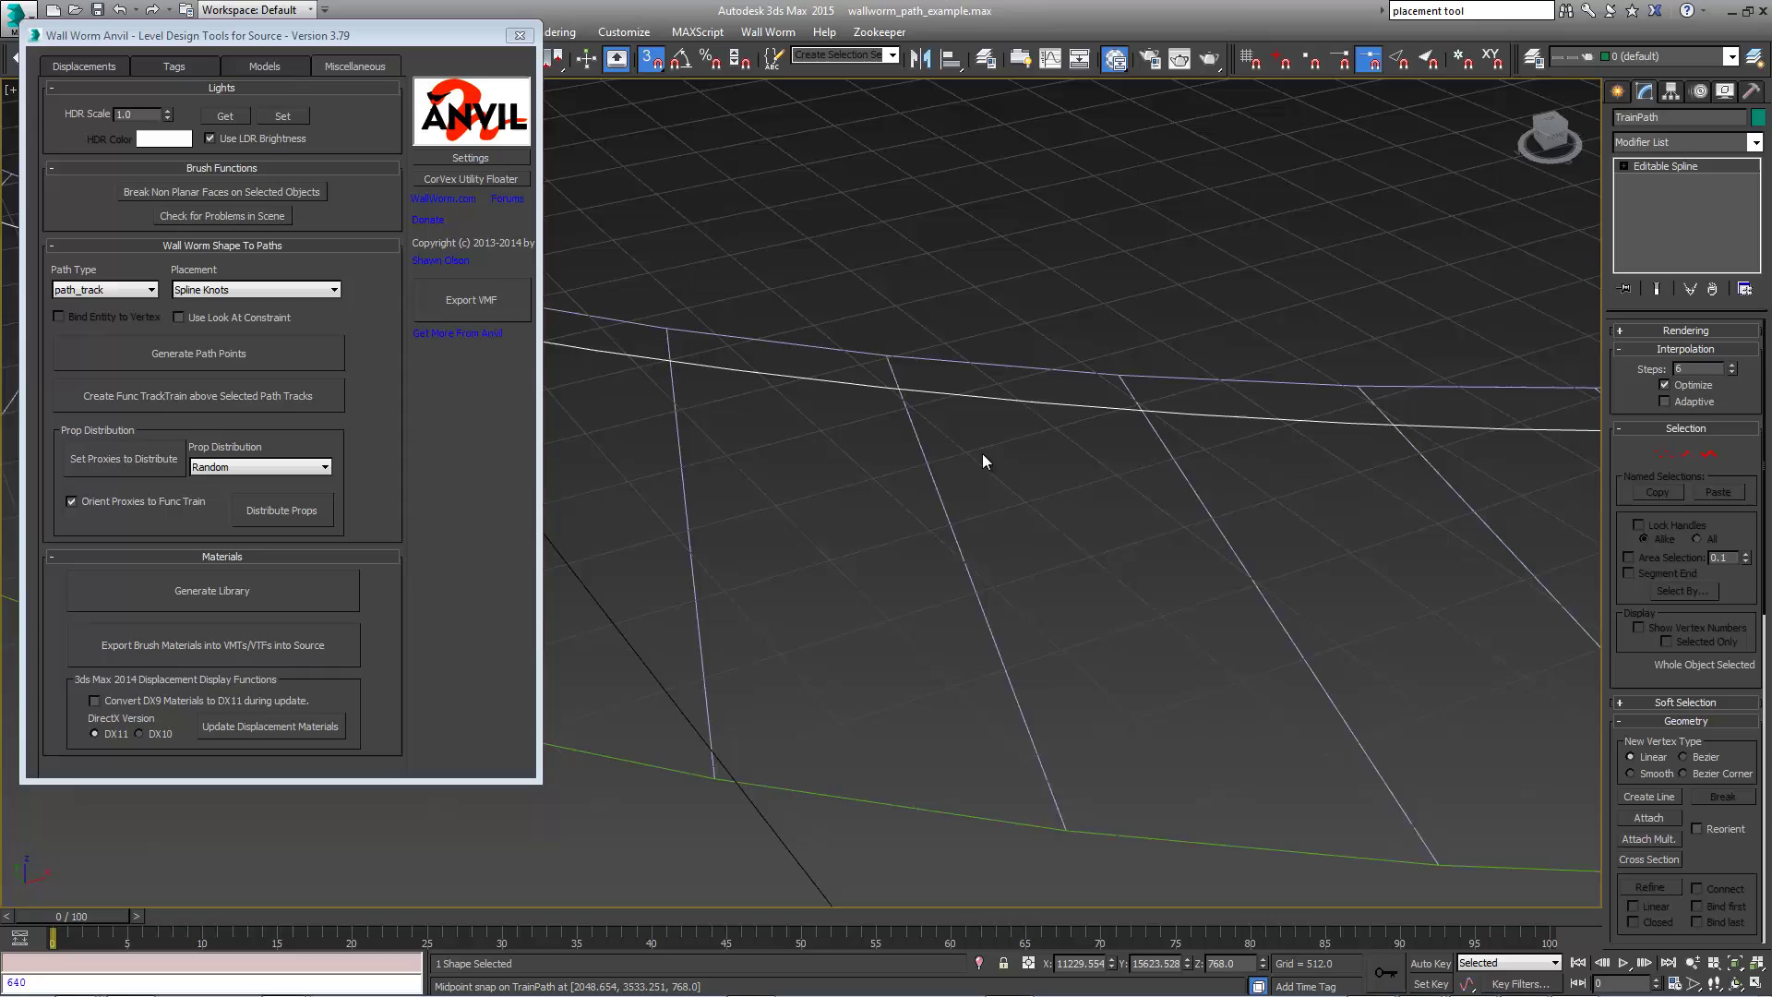
{"action": "middle_click_drag", "start_coordinate": [985, 462], "coordinate": [1140, 580]}
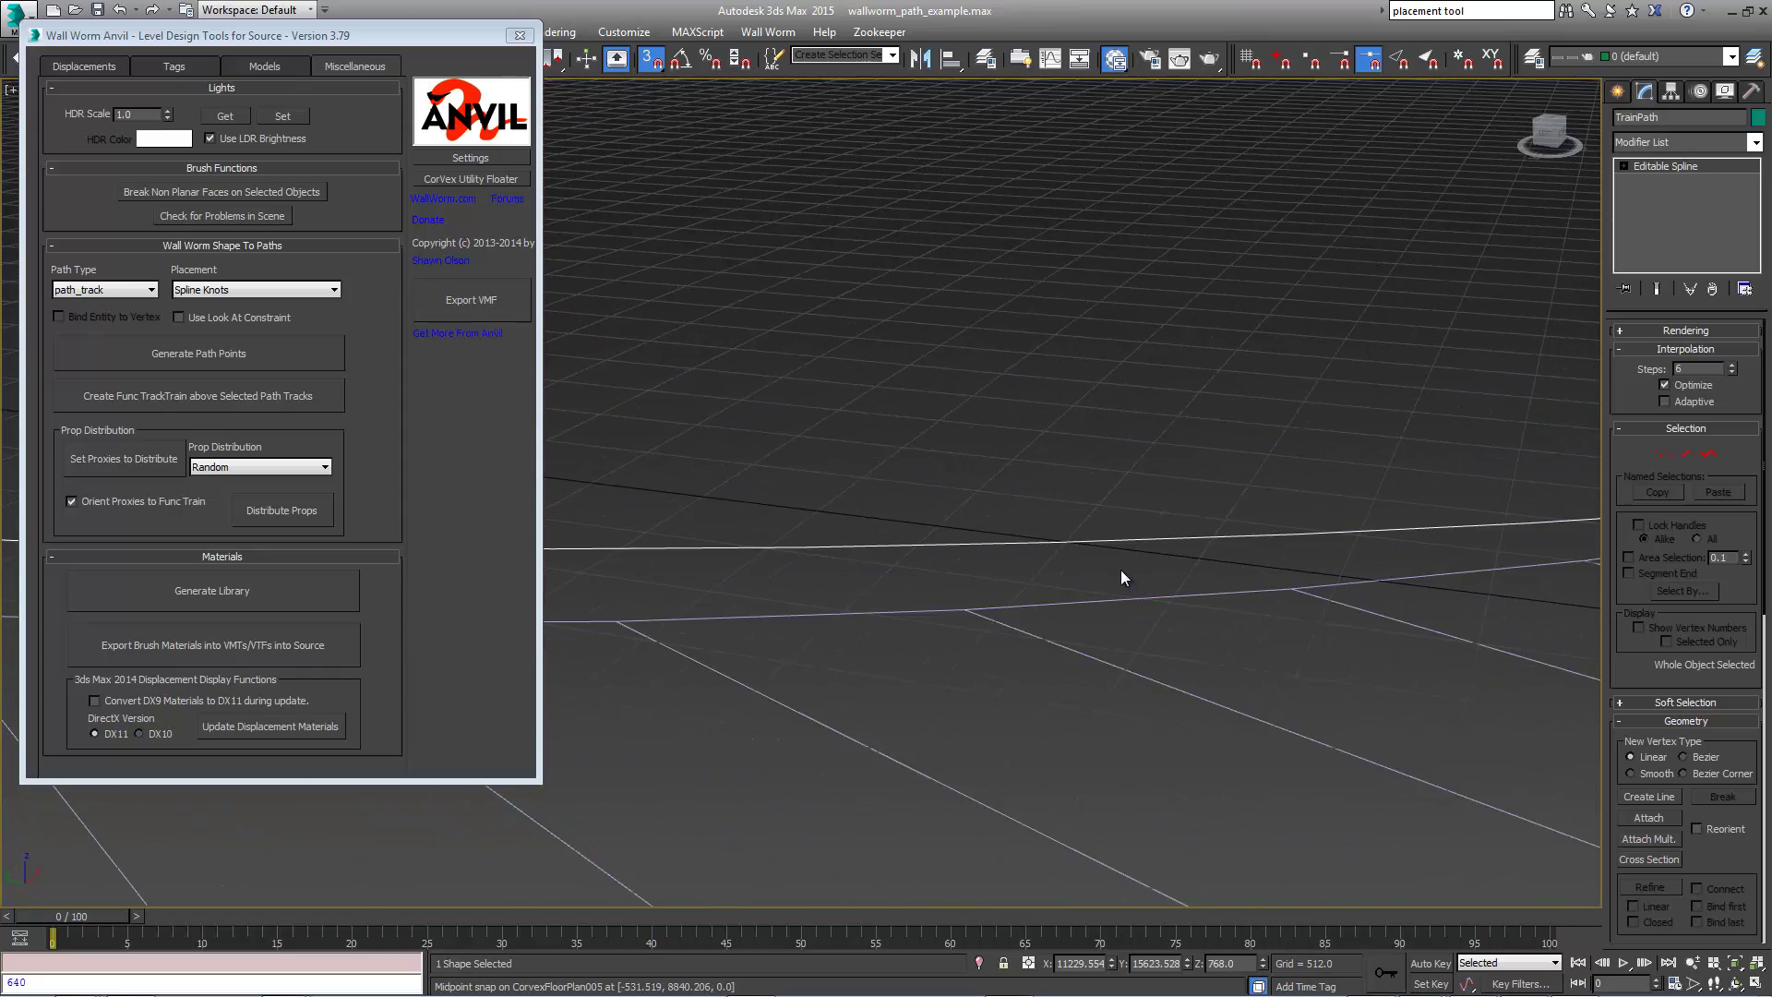
{"action": "left_click", "coordinate": [178, 317]}
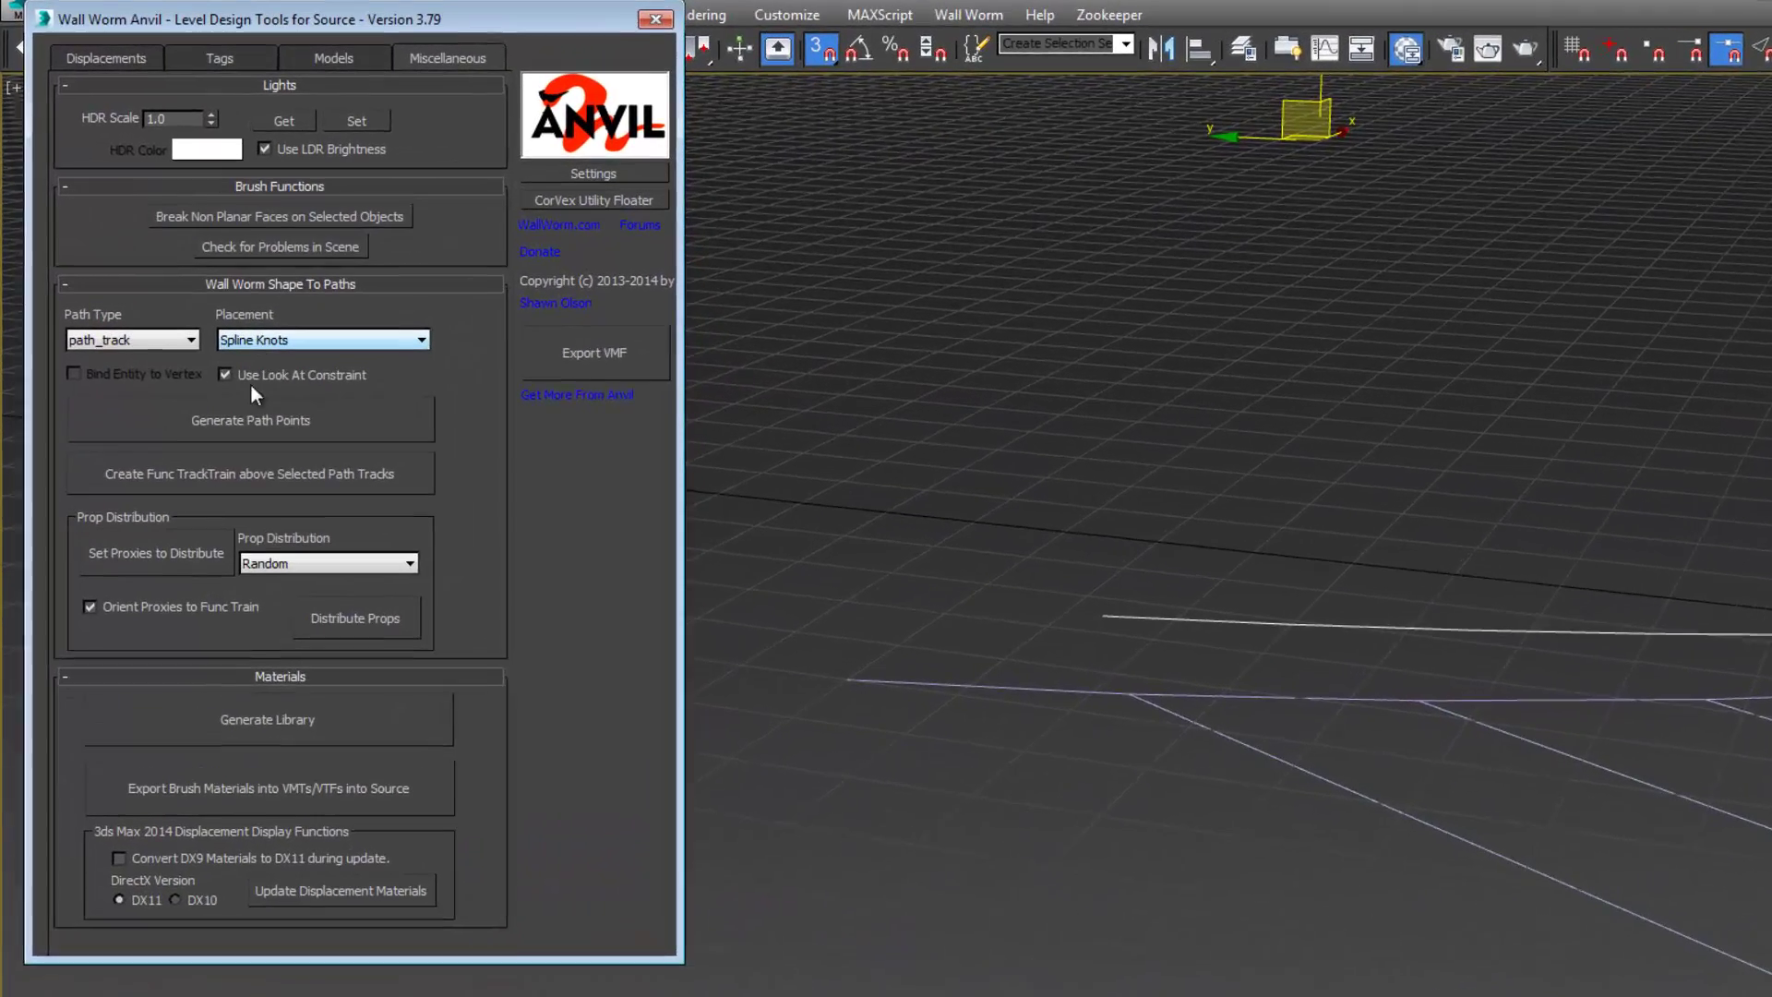
{"action": "left_click", "coordinate": [250, 380]}
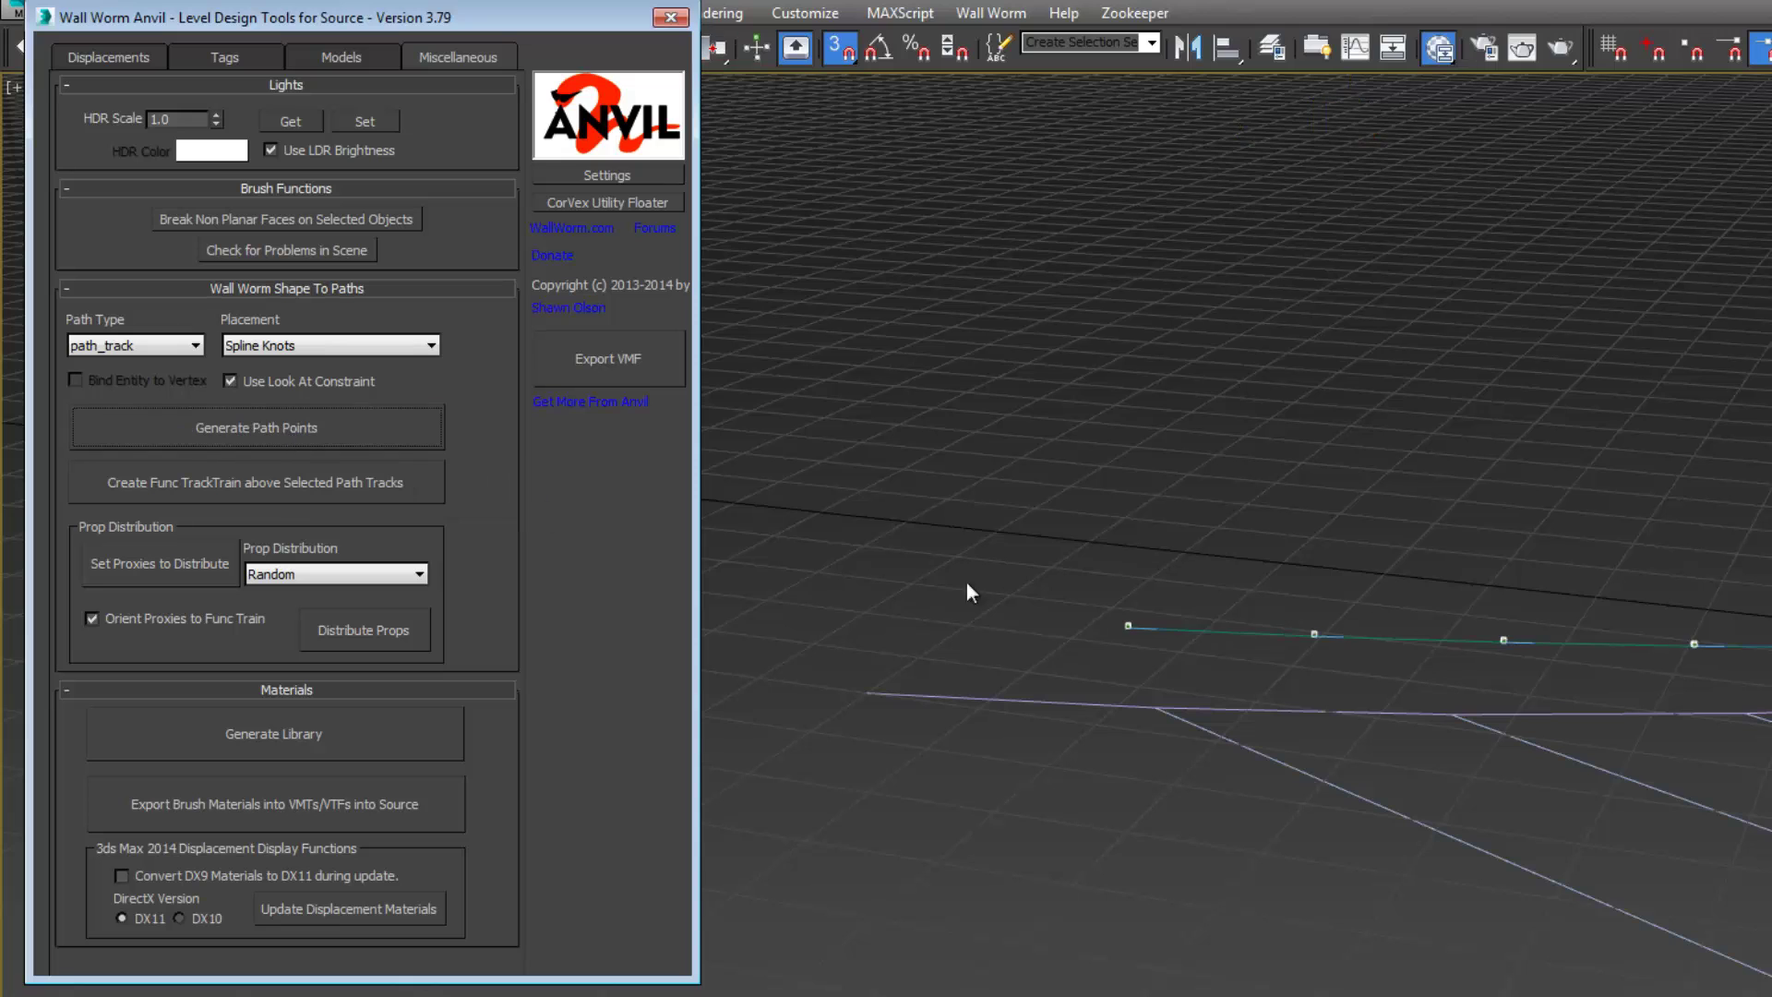
{"action": "middle_click_drag", "start_coordinate": [1115, 576], "coordinate": [843, 598]}
{"action": "middle_click_drag", "start_coordinate": [984, 677], "coordinate": [1068, 582]}
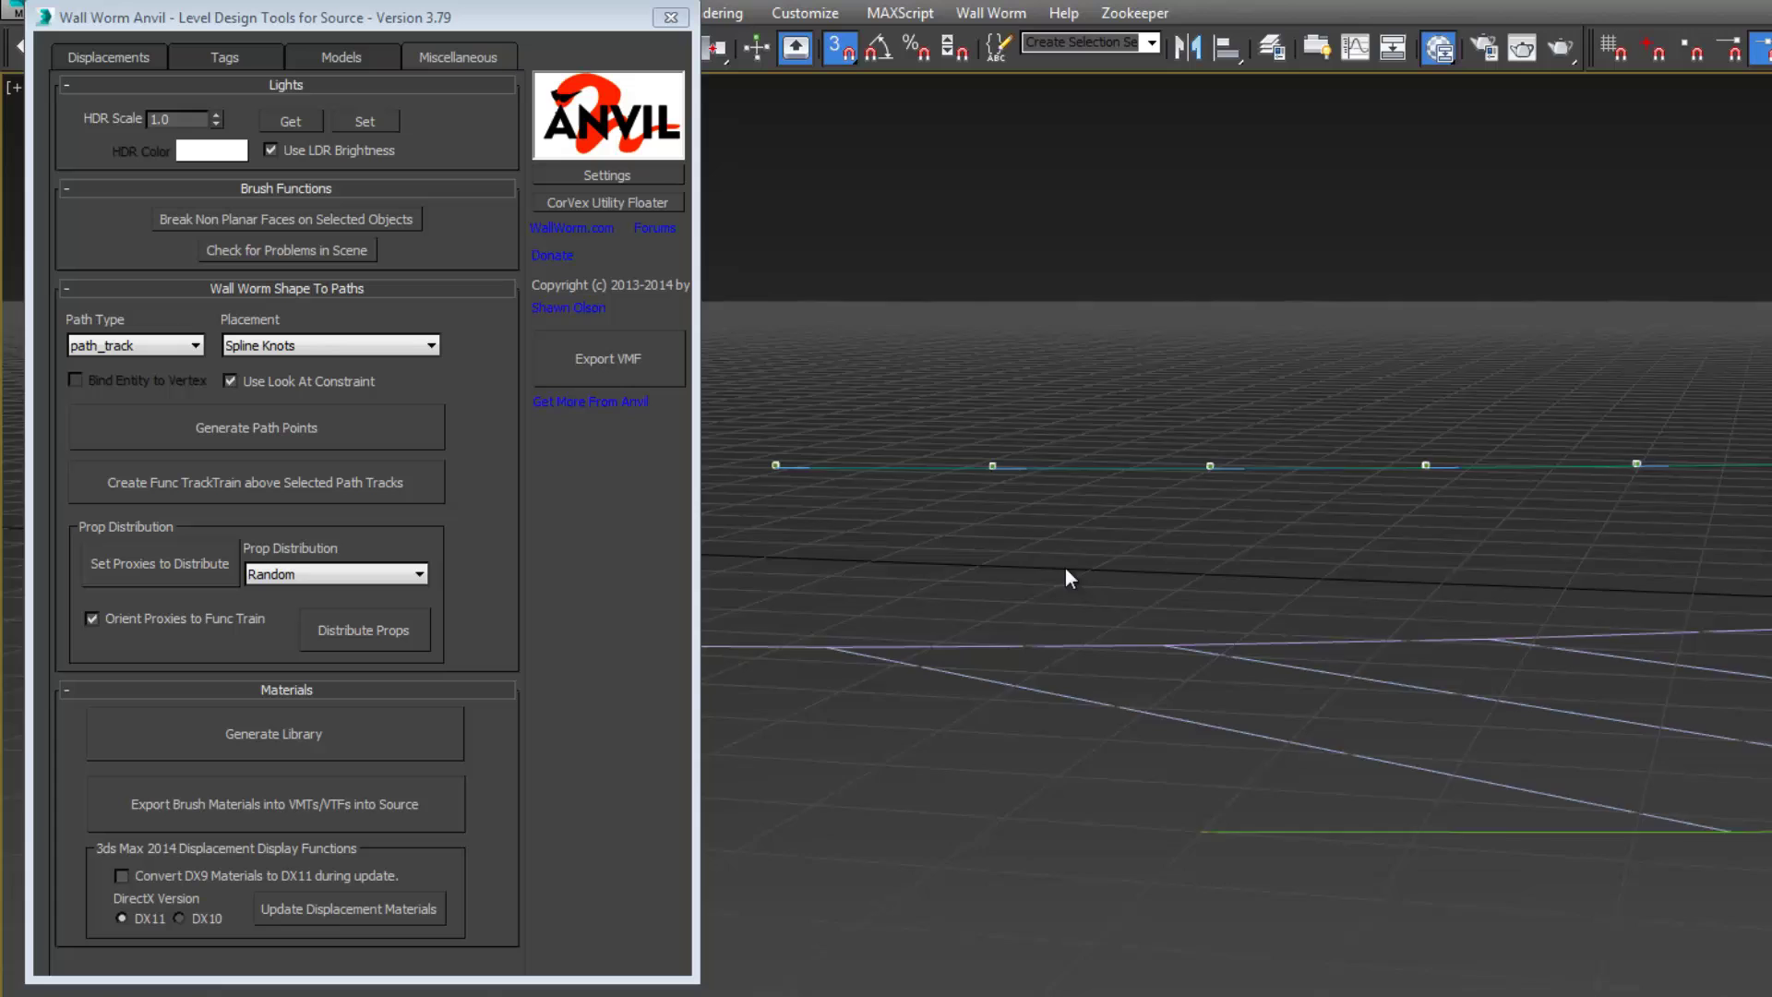
Select the path tracks at the start of TrainPath and create func_tracktrains above them.
{"action": "scroll", "coordinate": [1068, 581], "scroll_direction": "down", "scroll_amount": 3}
{"action": "left_click_drag", "start_coordinate": [1466, 556], "coordinate": [1536, 552]}
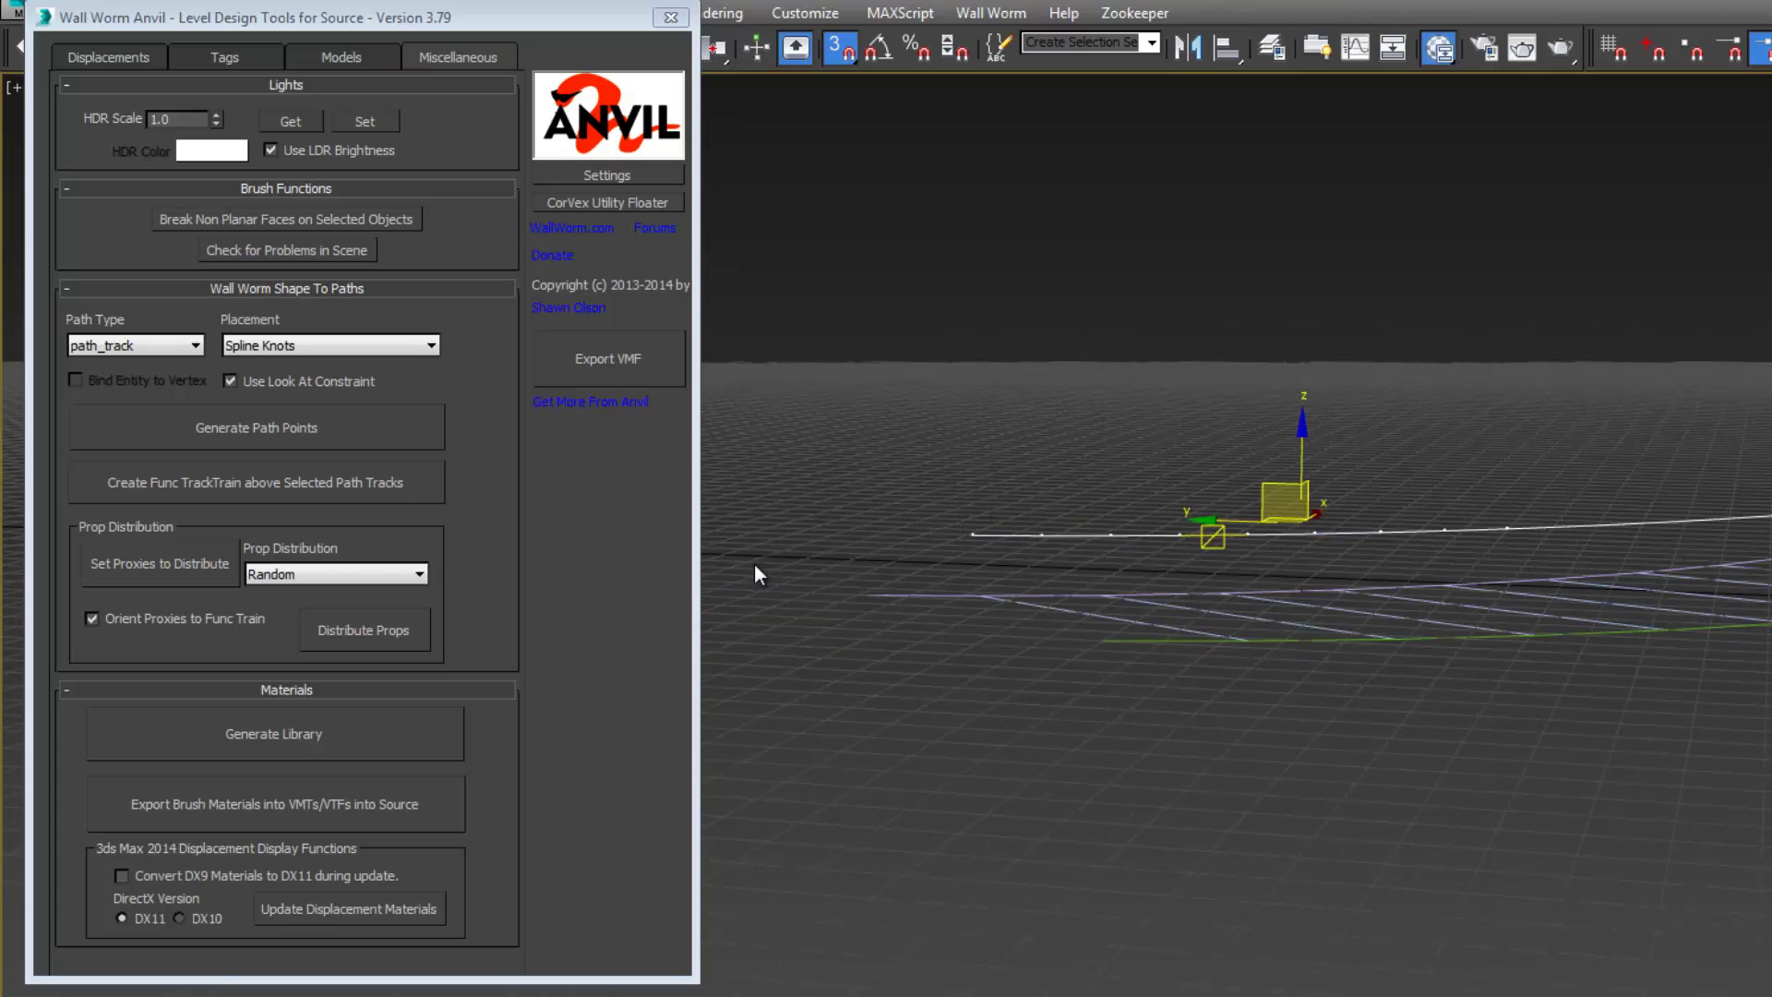
{"action": "left_click", "coordinate": [258, 487]}
Set the box car and the dark open car proxies as the proxies to distribute.
{"action": "middle_click_drag", "start_coordinate": [1112, 500], "coordinate": [1136, 578]}
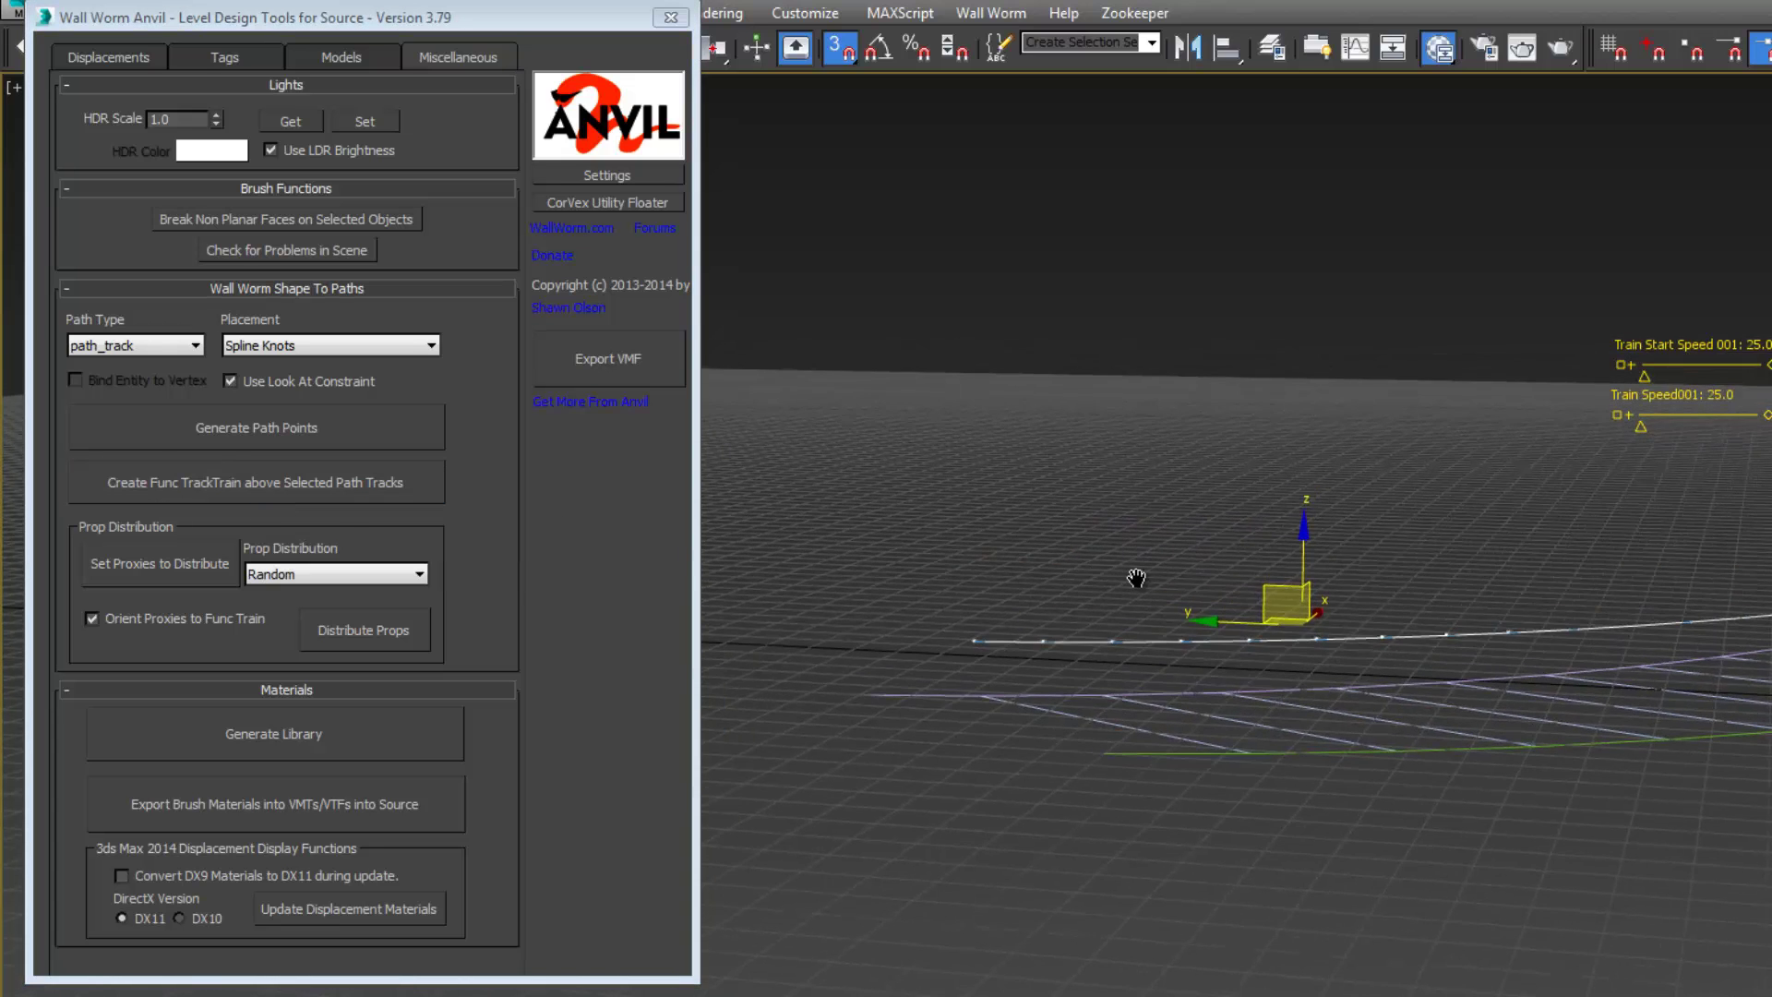
{"action": "scroll", "coordinate": [1133, 622], "scroll_direction": "up", "scroll_amount": 3}
{"action": "middle_click_drag", "start_coordinate": [1254, 634], "coordinate": [1238, 941]}
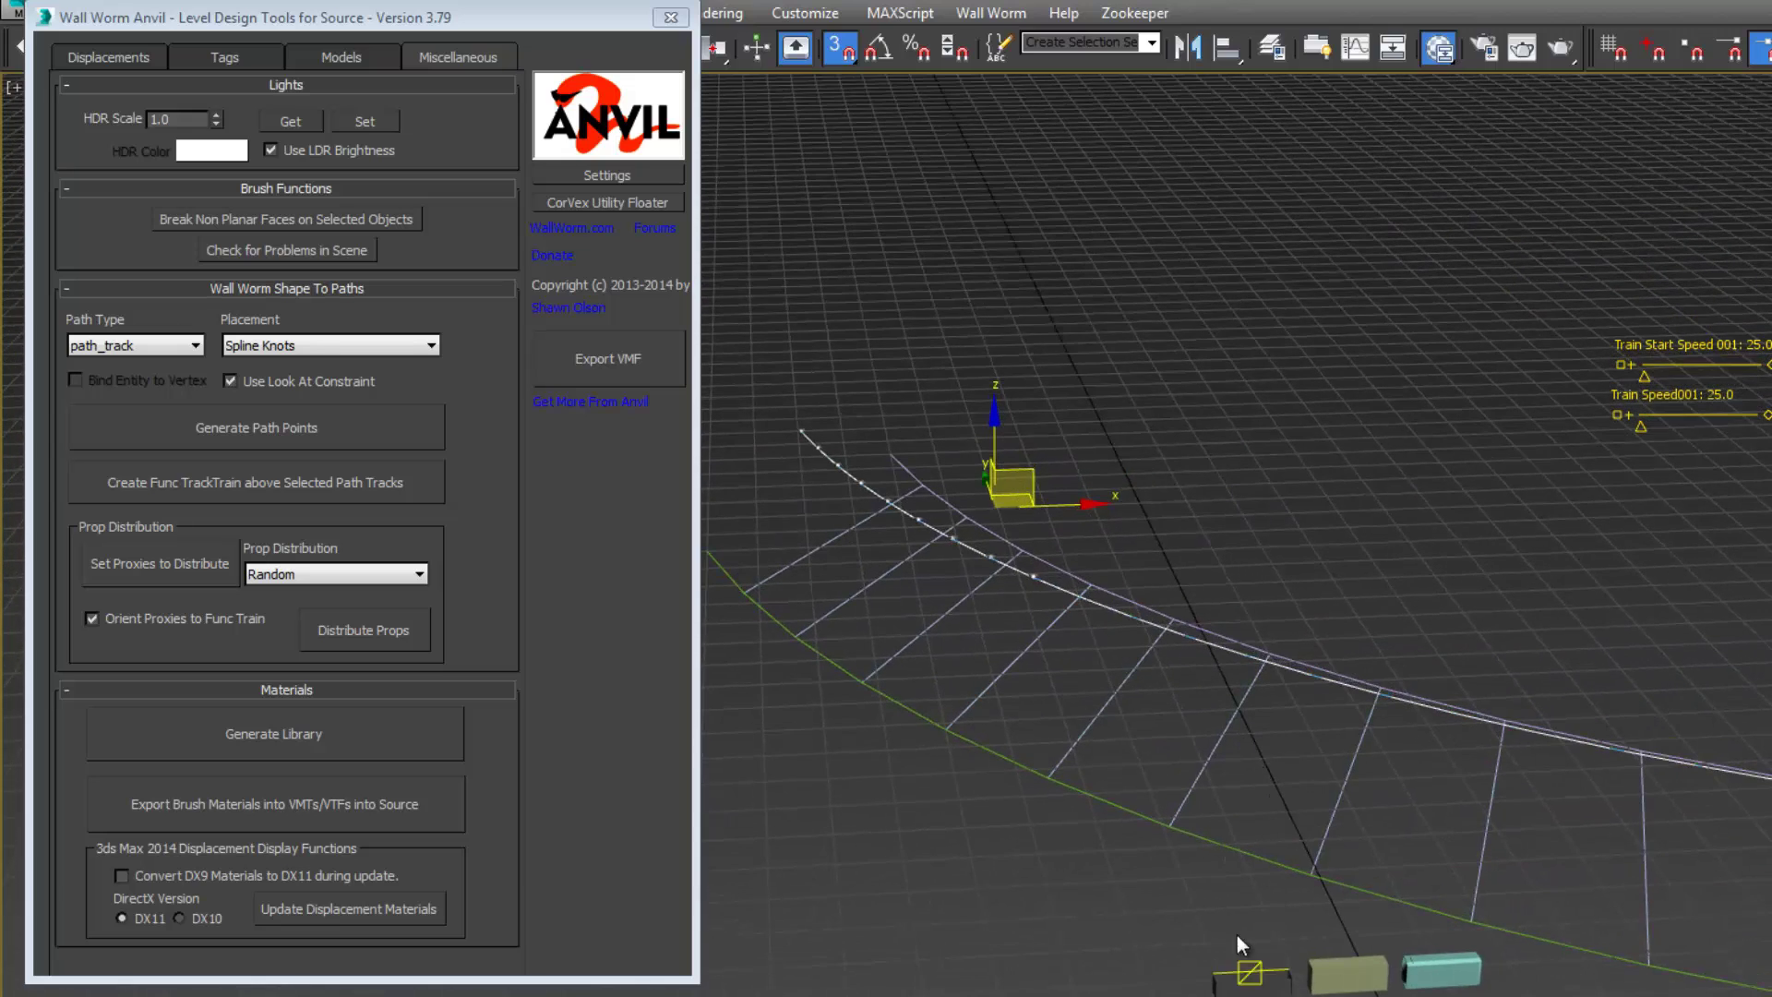
{"action": "left_click_drag", "start_coordinate": [1216, 989], "coordinate": [1214, 993]}
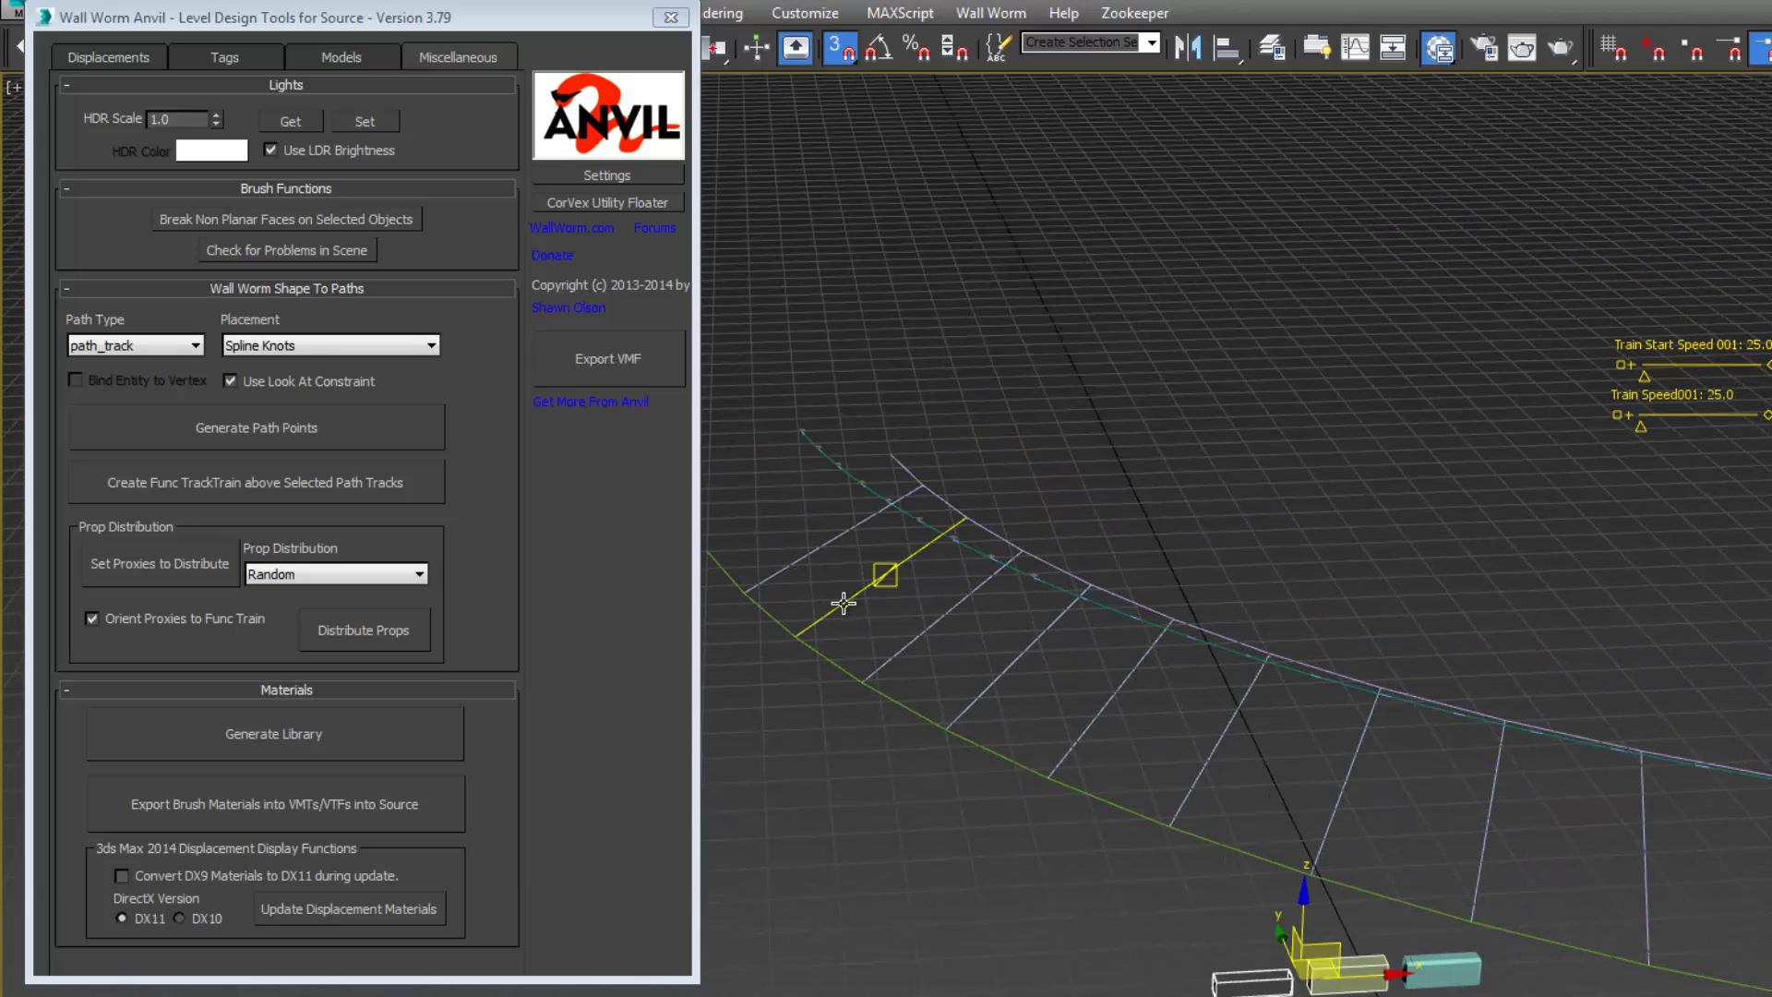
{"action": "left_click", "coordinate": [159, 567]}
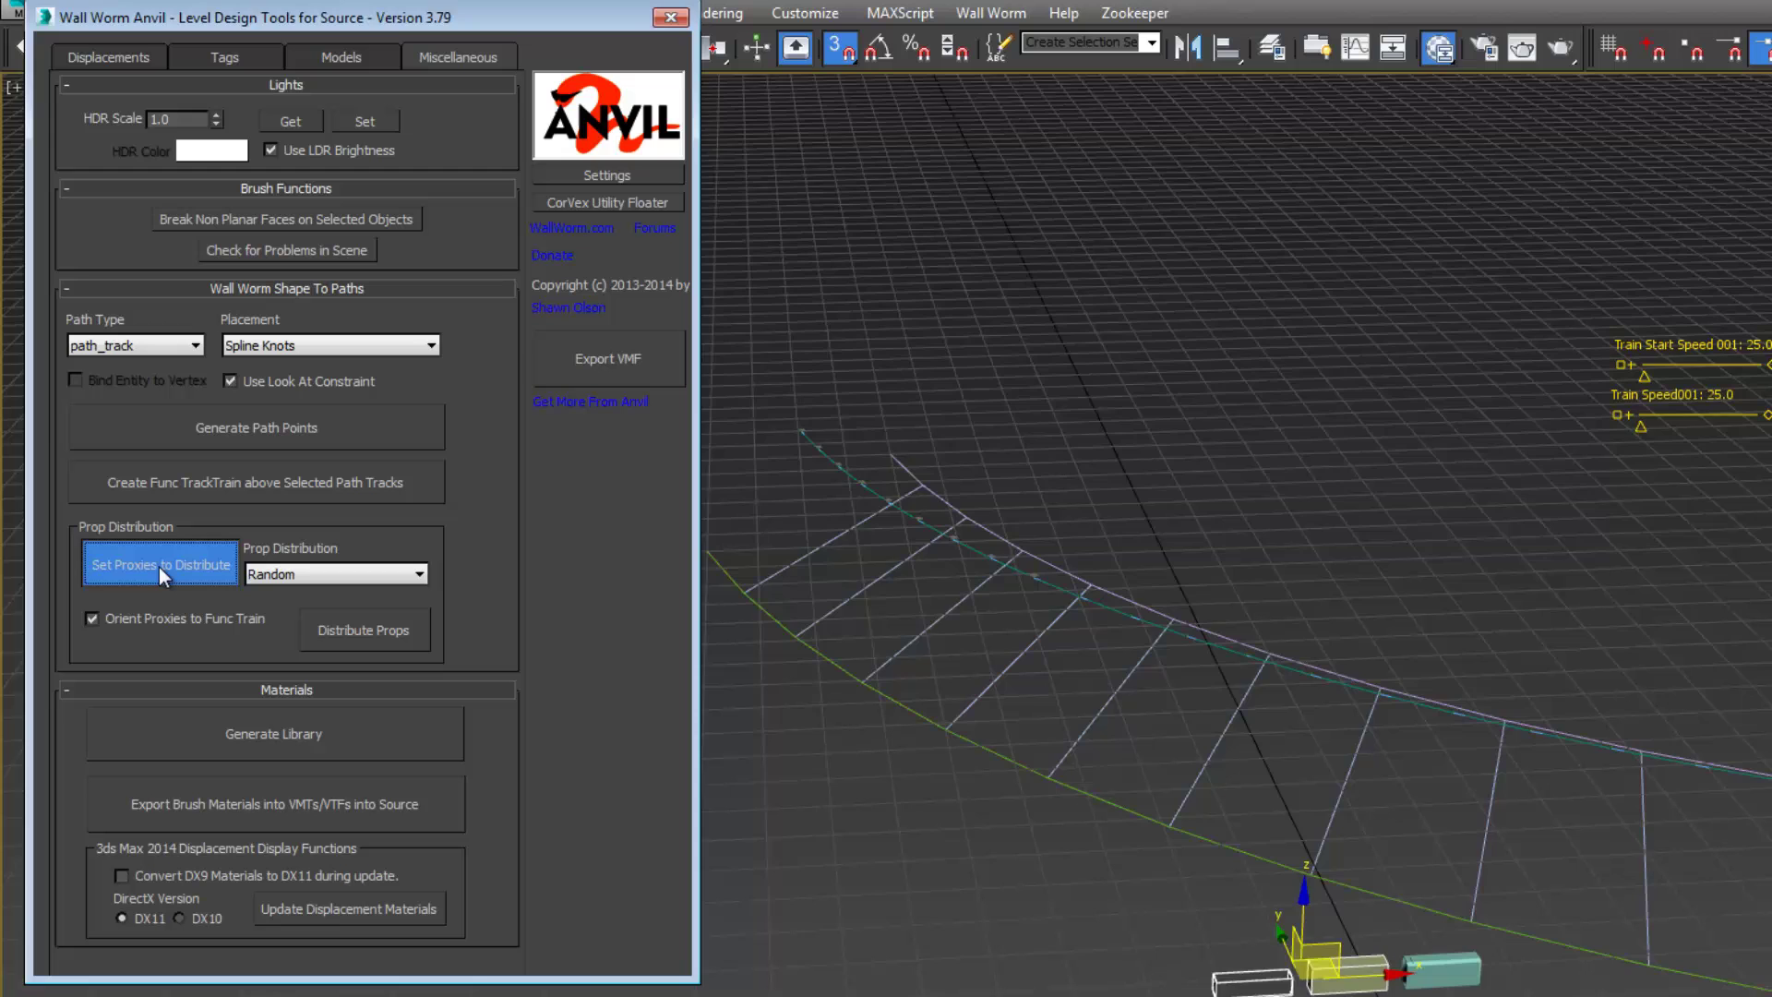
Distribute the proxies randomly on all func_tracktrains except the lead one, with Orient Proxies to Func Train enabled.
{"action": "left_click_drag", "start_coordinate": [794, 532], "coordinate": [1066, 659]}
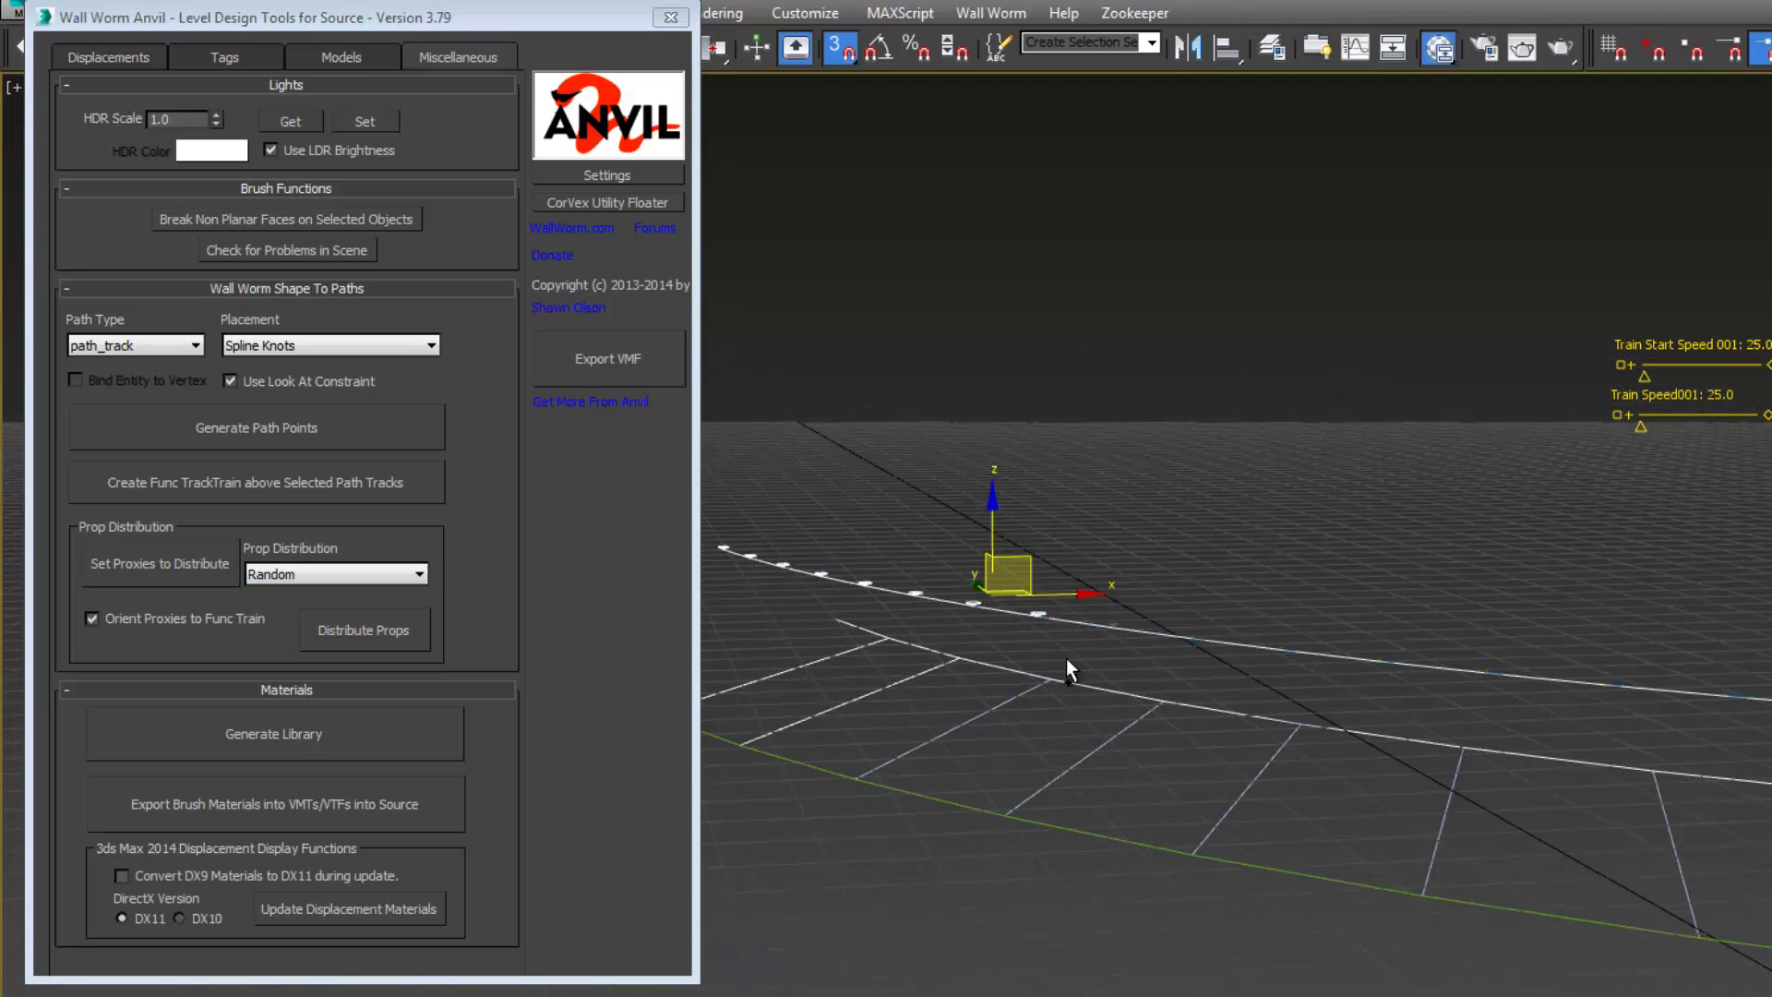
{"action": "scroll", "coordinate": [1066, 657], "scroll_direction": "up", "scroll_amount": 4}
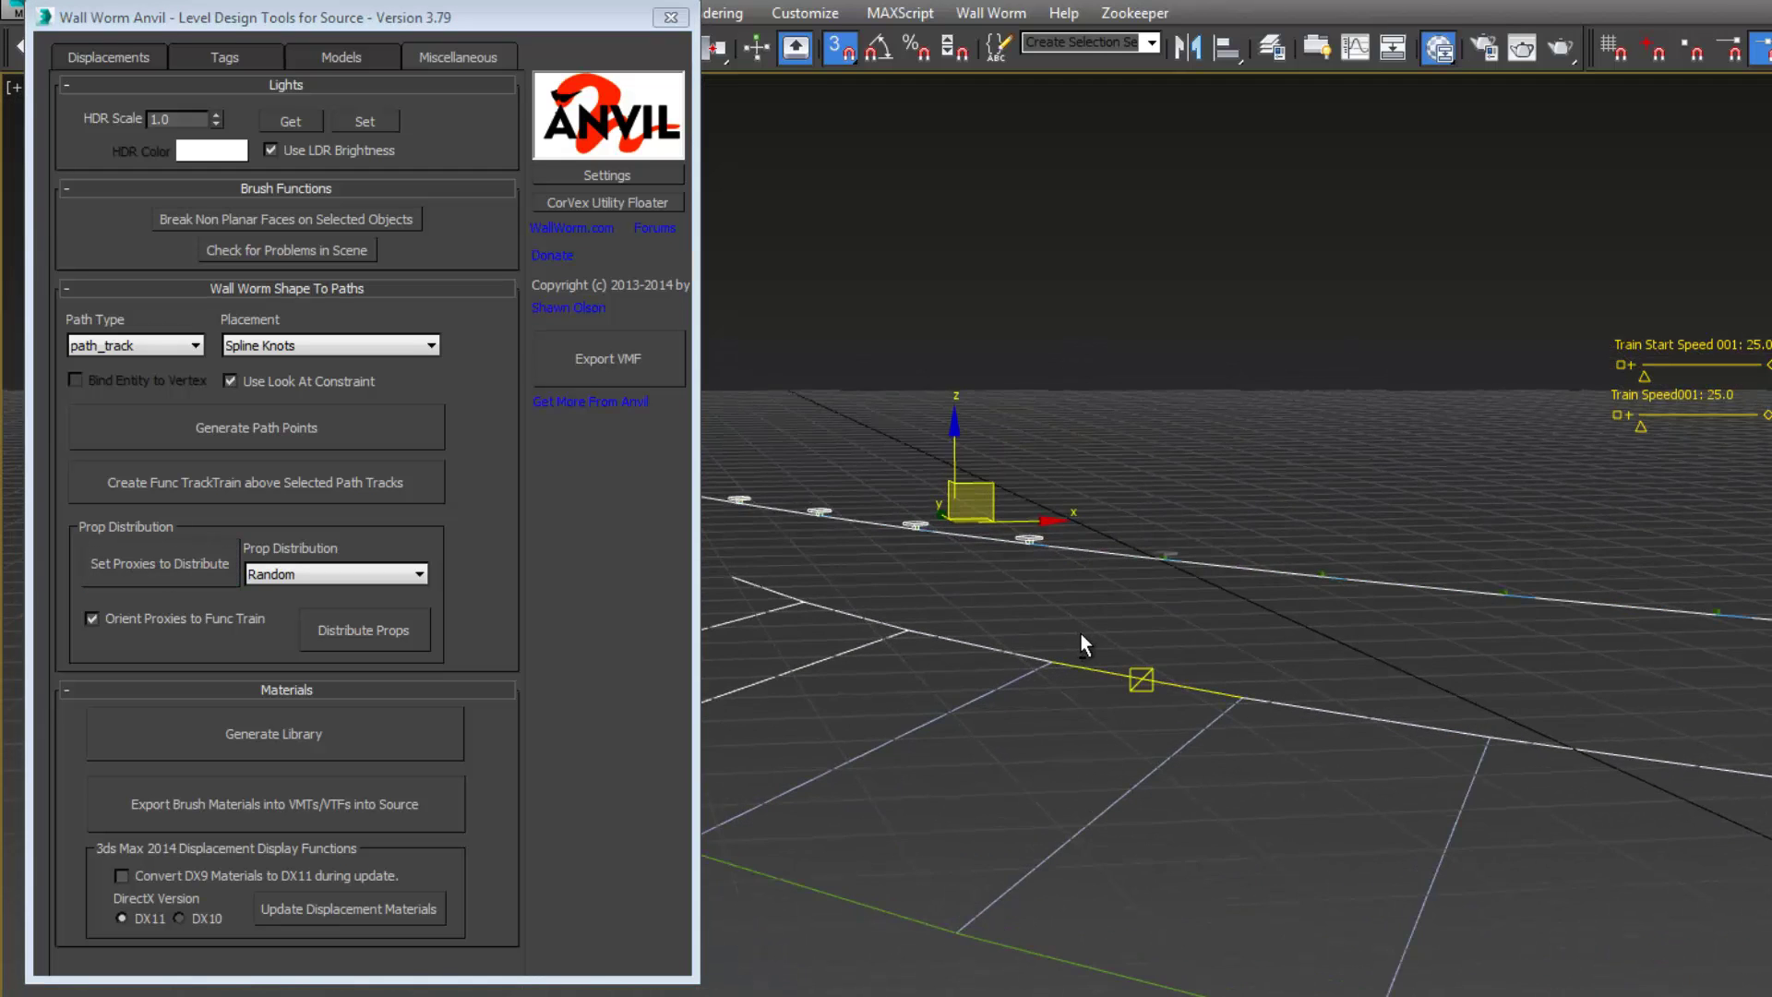
{"action": "middle_click_drag", "start_coordinate": [1141, 631], "coordinate": [1754, 726]}
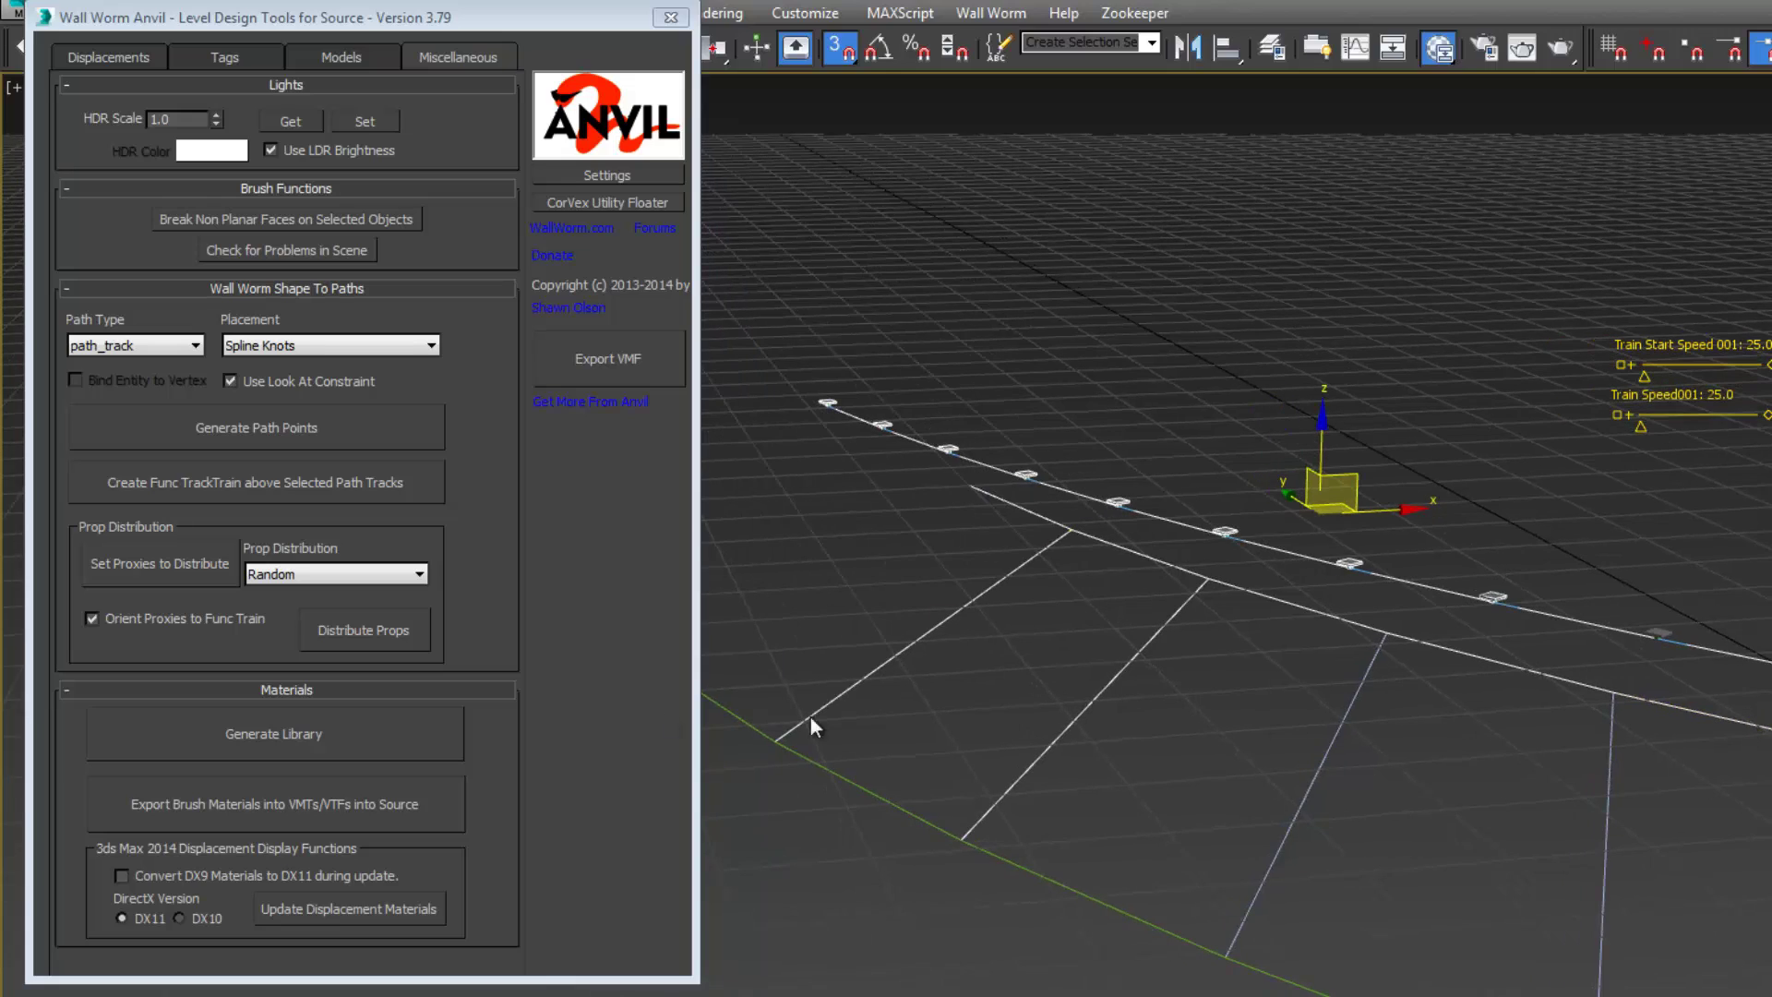
{"action": "left_click", "coordinate": [353, 631]}
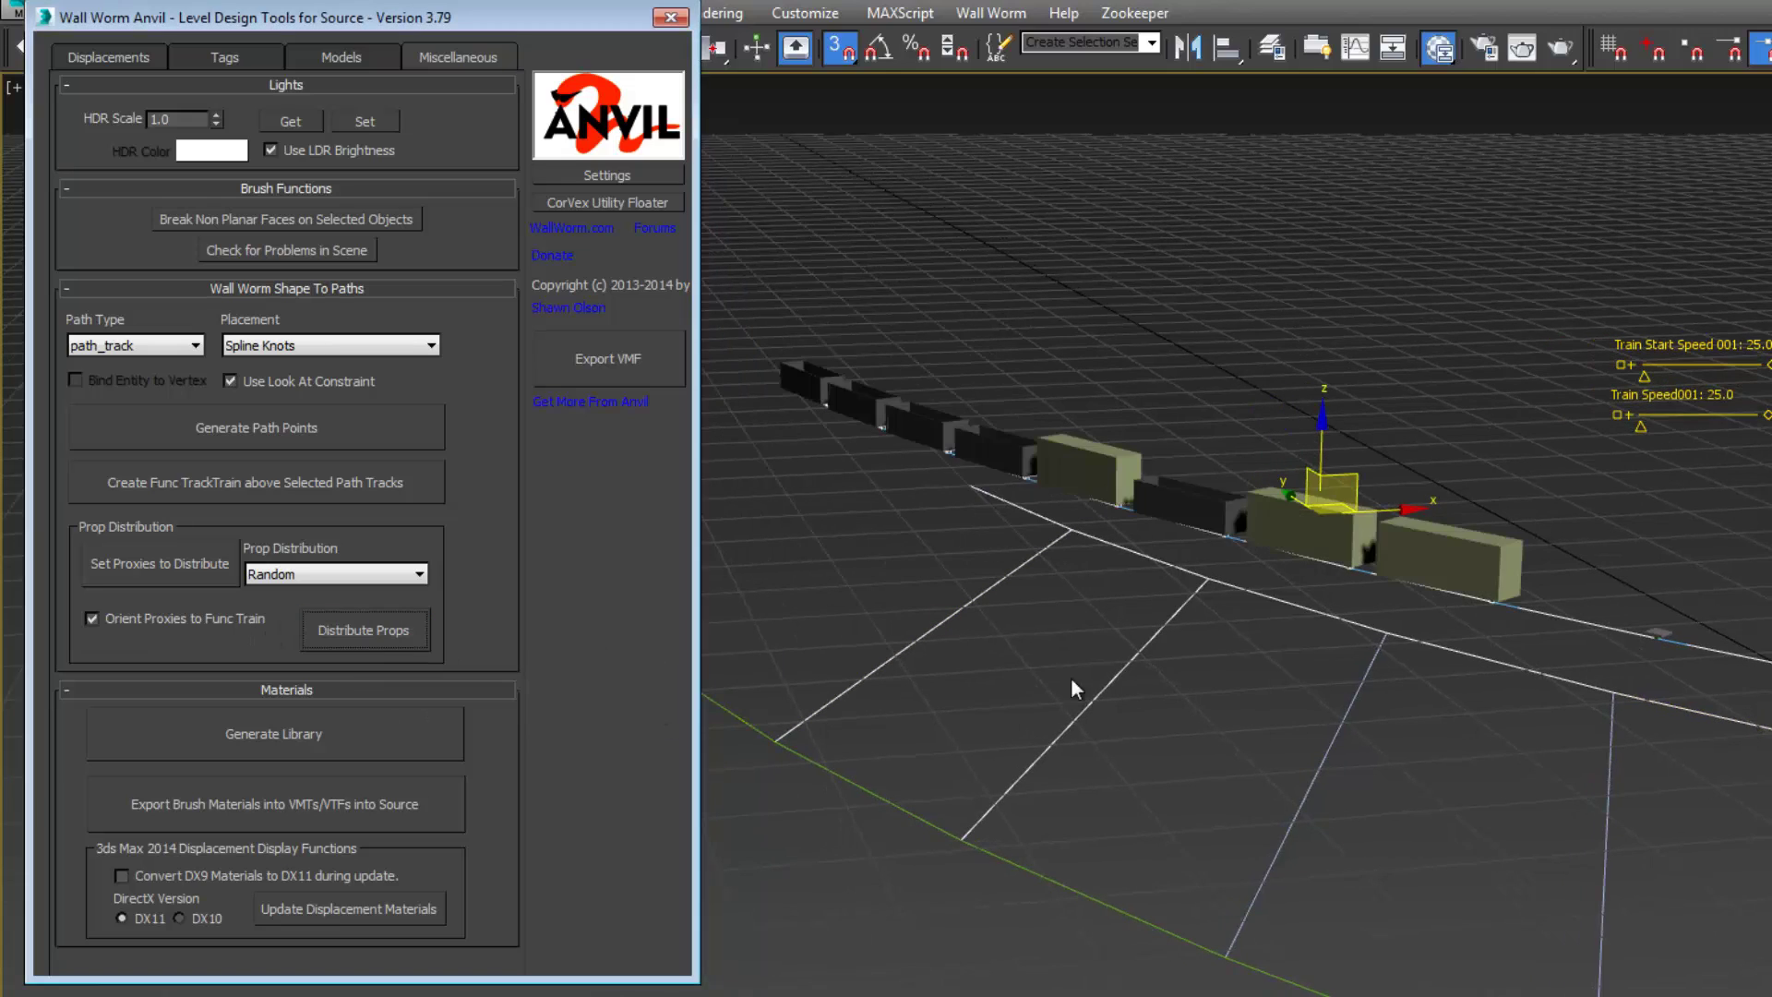
Select the engine proxy beside the original models and set it as the proxy to distribute.
{"action": "middle_click_drag", "start_coordinate": [1070, 677], "coordinate": [985, 611], "text": "alt"}
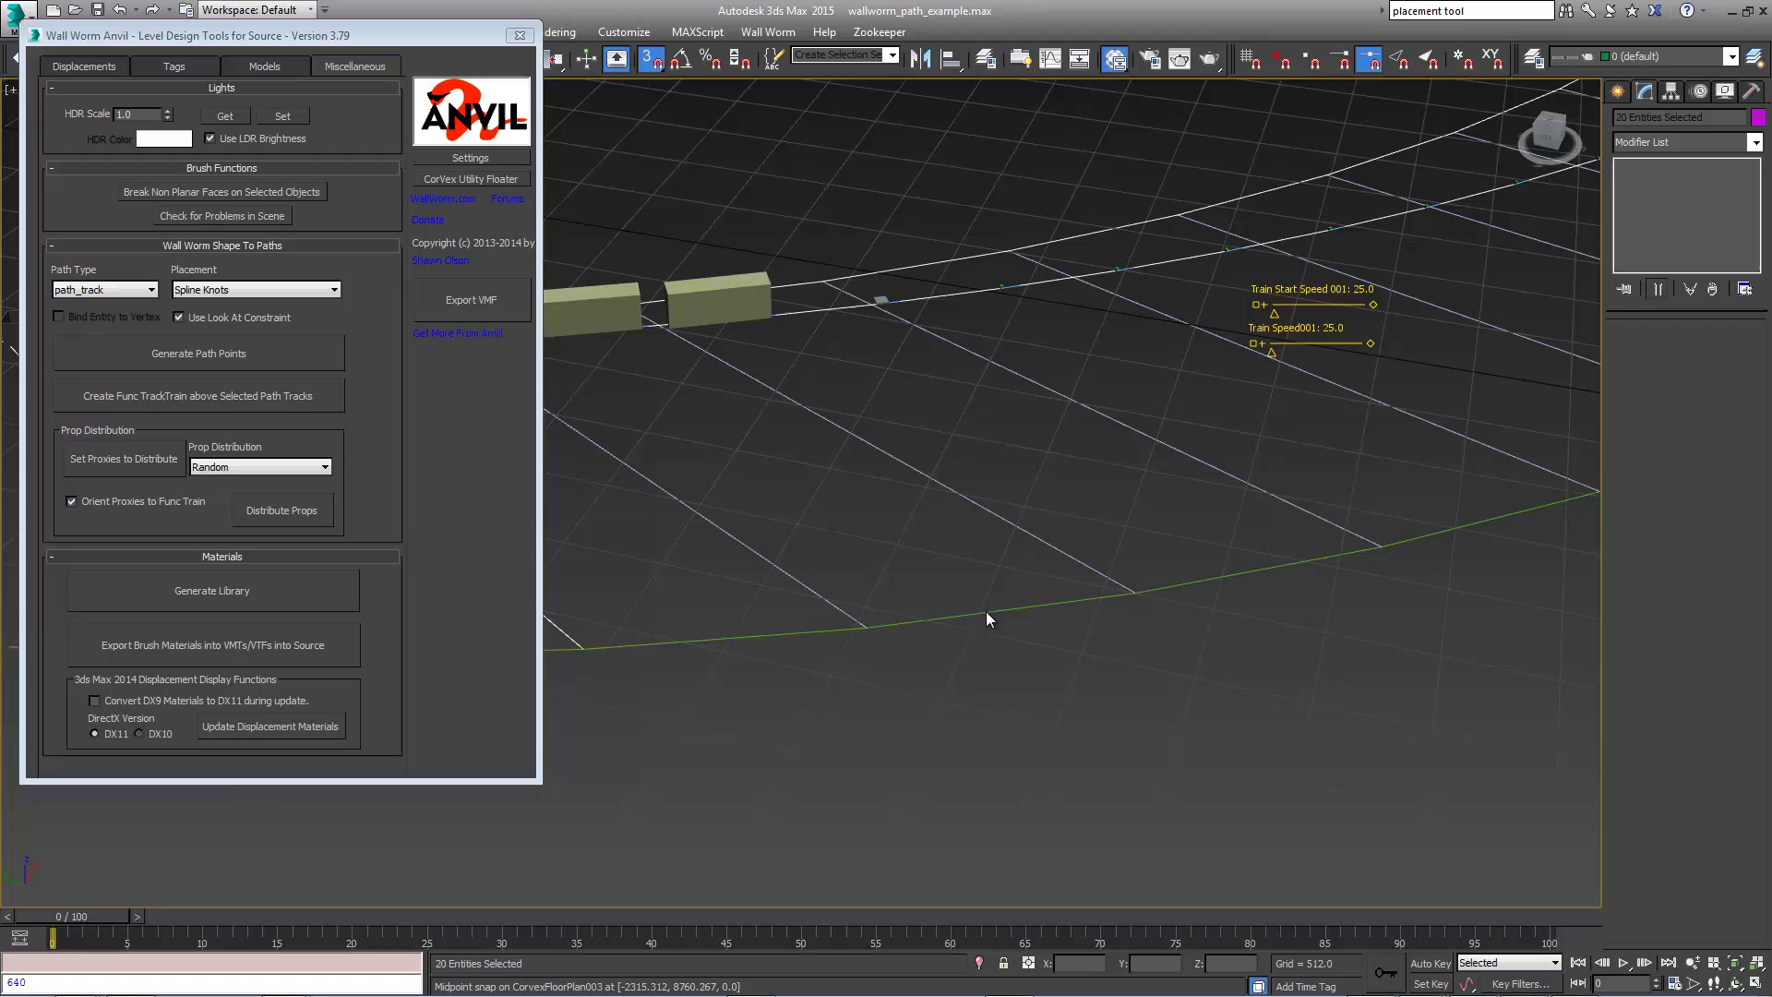
{"action": "middle_click_drag", "start_coordinate": [1228, 636], "coordinate": [1091, 508], "text": "alt"}
{"action": "scroll", "coordinate": [1089, 504], "scroll_direction": "down", "scroll_amount": 2}
{"action": "scroll", "coordinate": [1089, 504], "scroll_direction": "down", "scroll_amount": 3}
{"action": "mouse_move", "coordinate": [1298, 604]}
{"action": "middle_mouse_down"}
{"action": "mouse_move", "coordinate": [1242, 622]}
{"action": "mouse_move", "coordinate": [1307, 701]}
{"action": "middle_mouse_up"}
{"action": "left_click", "coordinate": [1323, 620]}
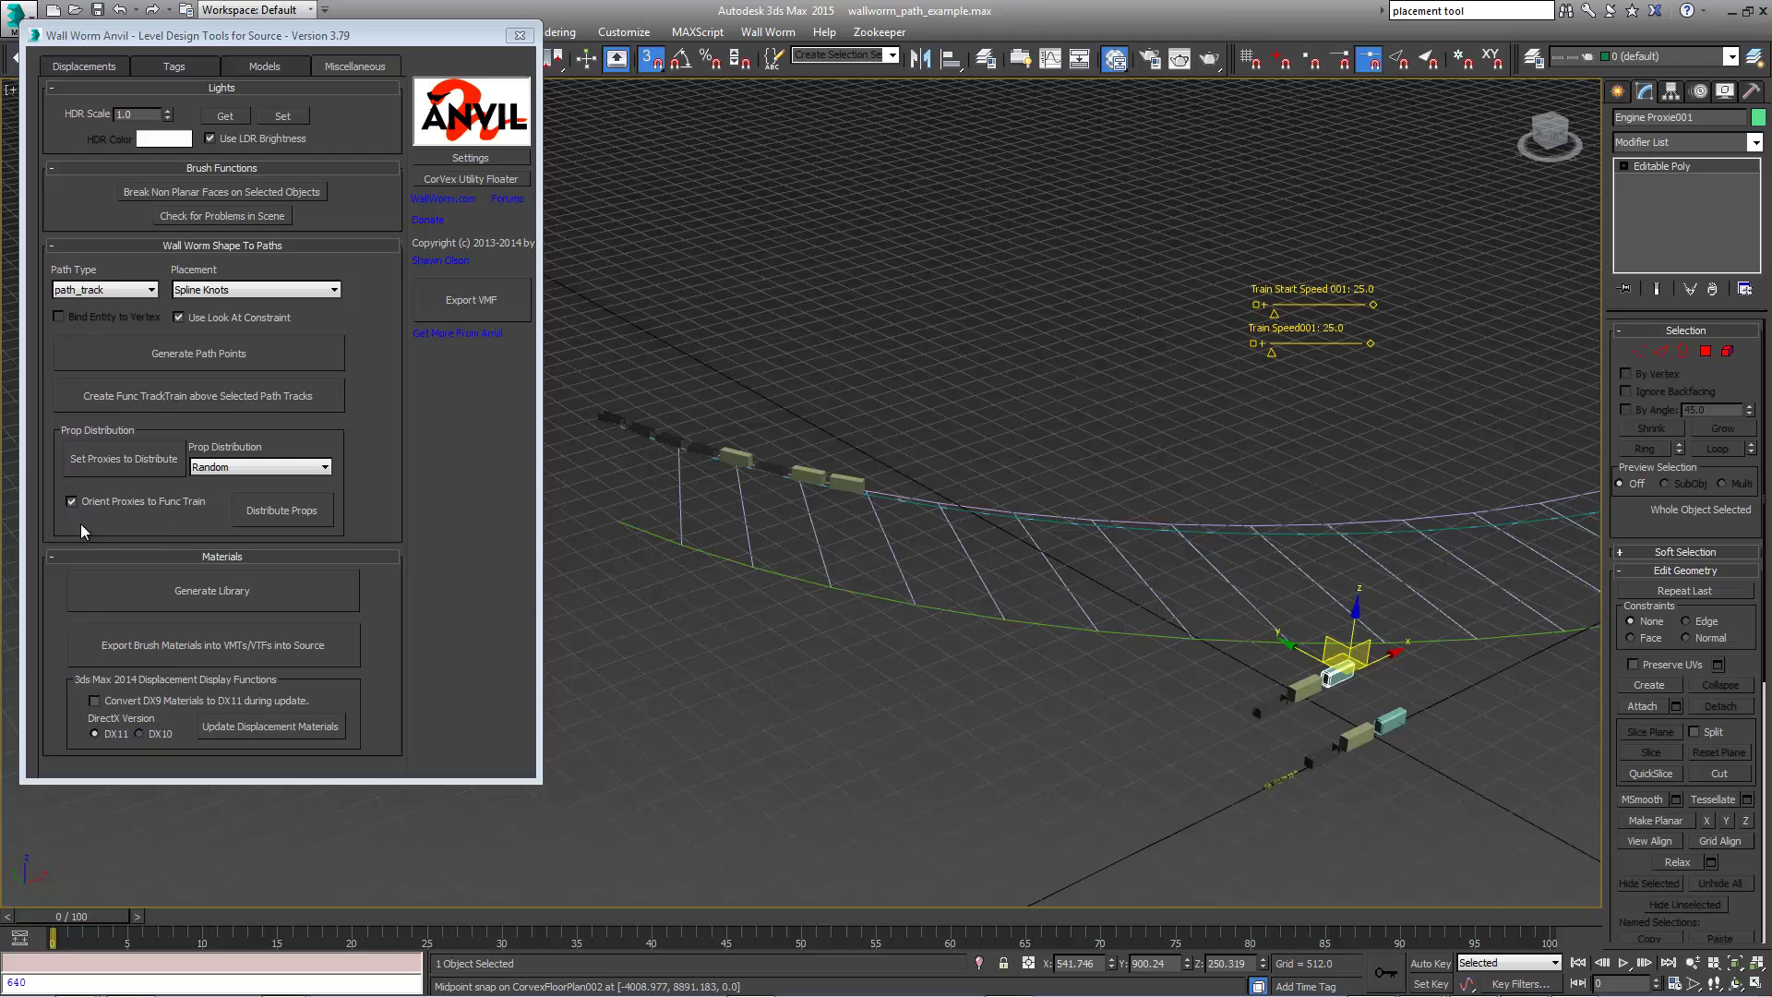
{"action": "left_click", "coordinate": [102, 467]}
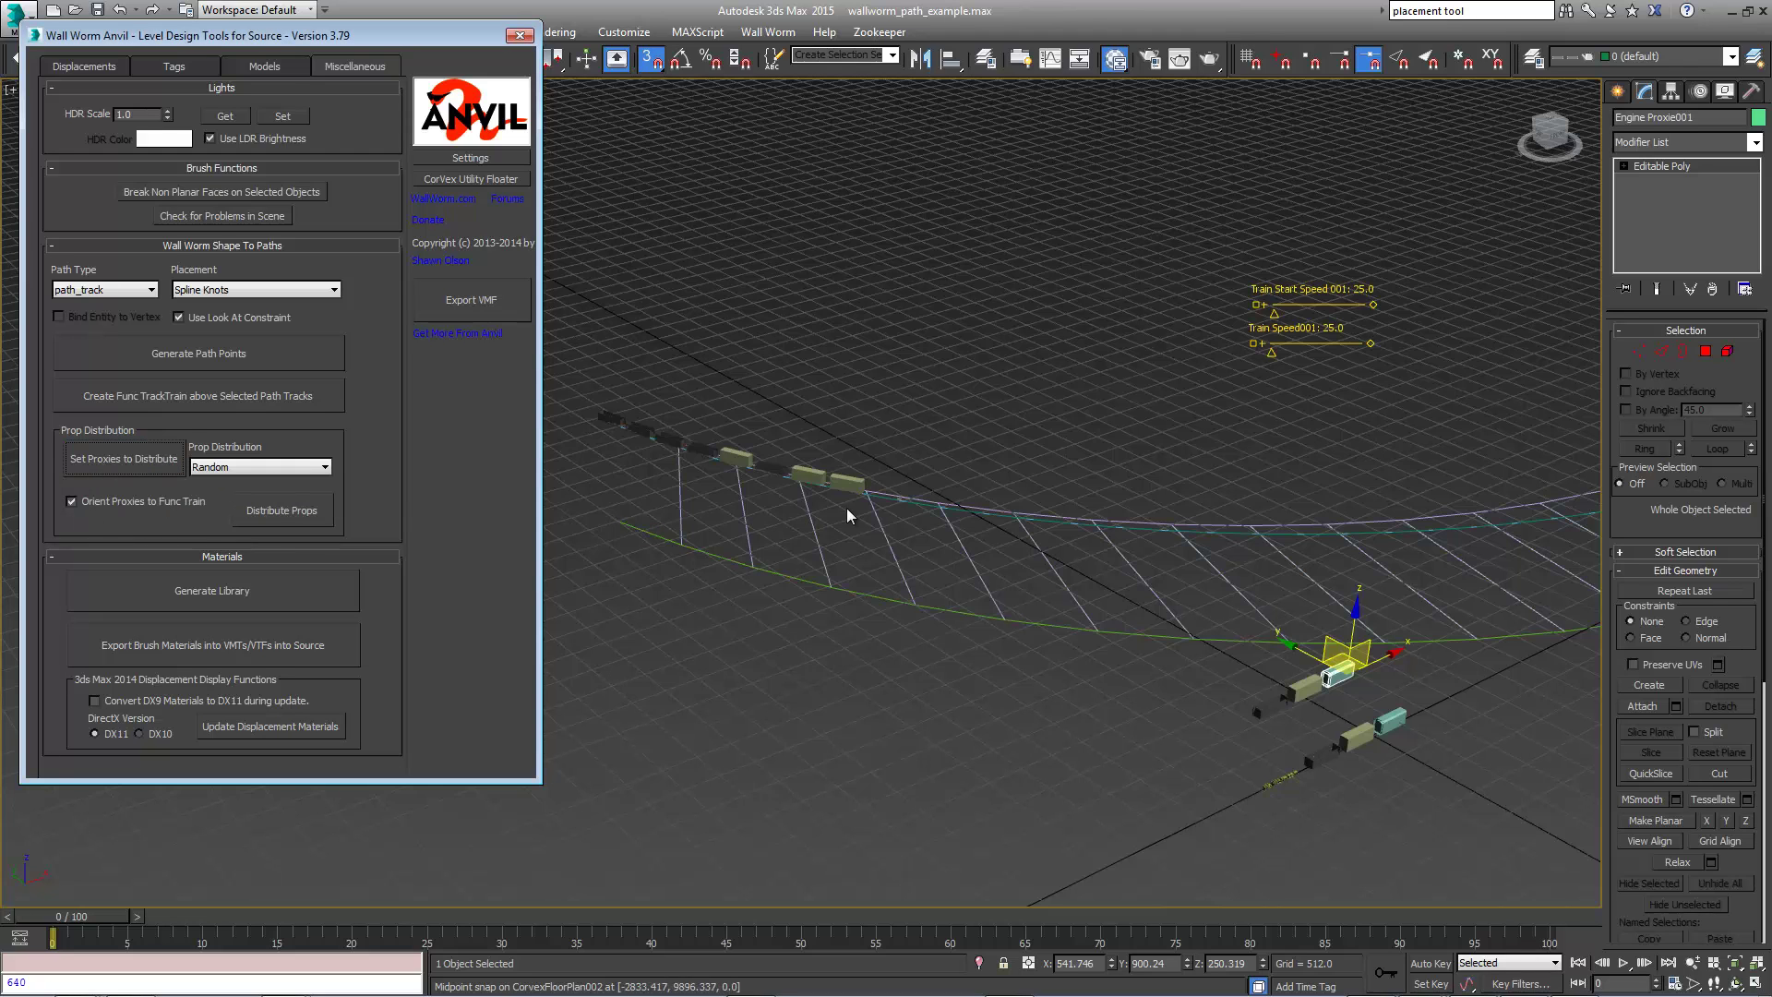
Select the lead func_tracktrain in front of the box cars and distribute the engine proxy onto it.
{"action": "middle_click_drag", "start_coordinate": [916, 511], "coordinate": [1008, 631]}
{"action": "scroll", "coordinate": [1022, 631], "scroll_direction": "up", "scroll_amount": 5}
{"action": "scroll", "coordinate": [1011, 605], "scroll_direction": "up", "scroll_amount": 2}
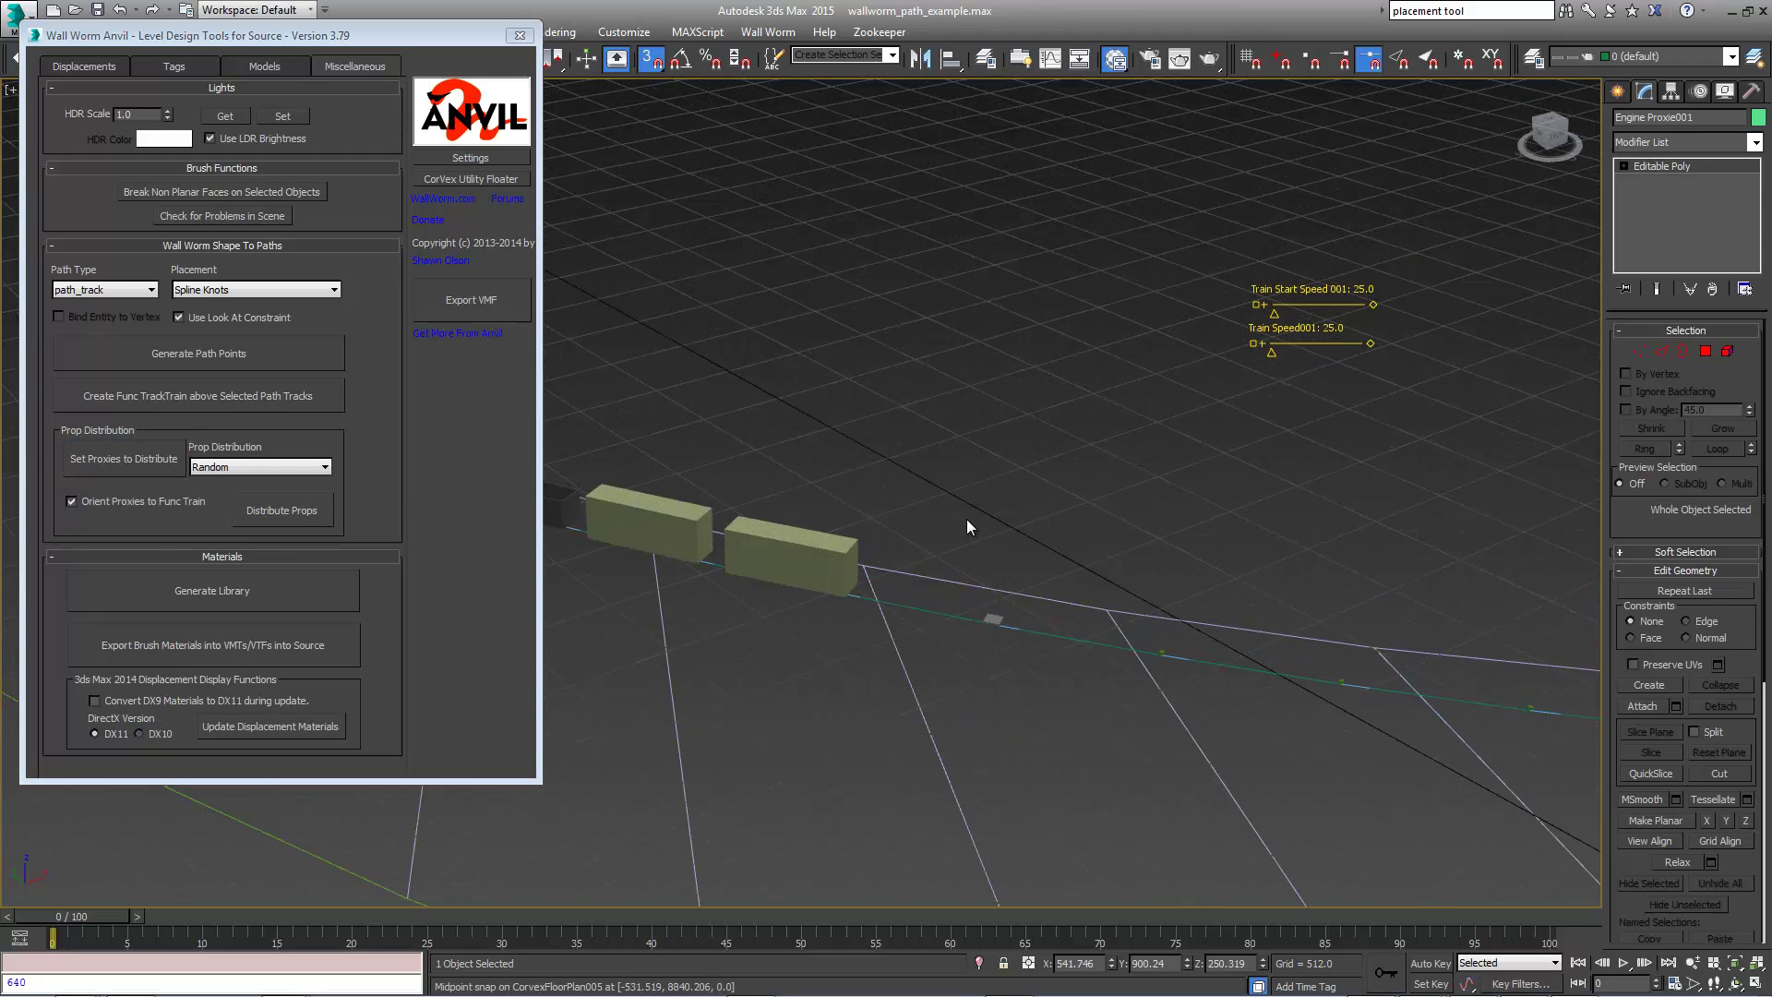
{"action": "left_click_drag", "start_coordinate": [1046, 655], "coordinate": [1045, 658]}
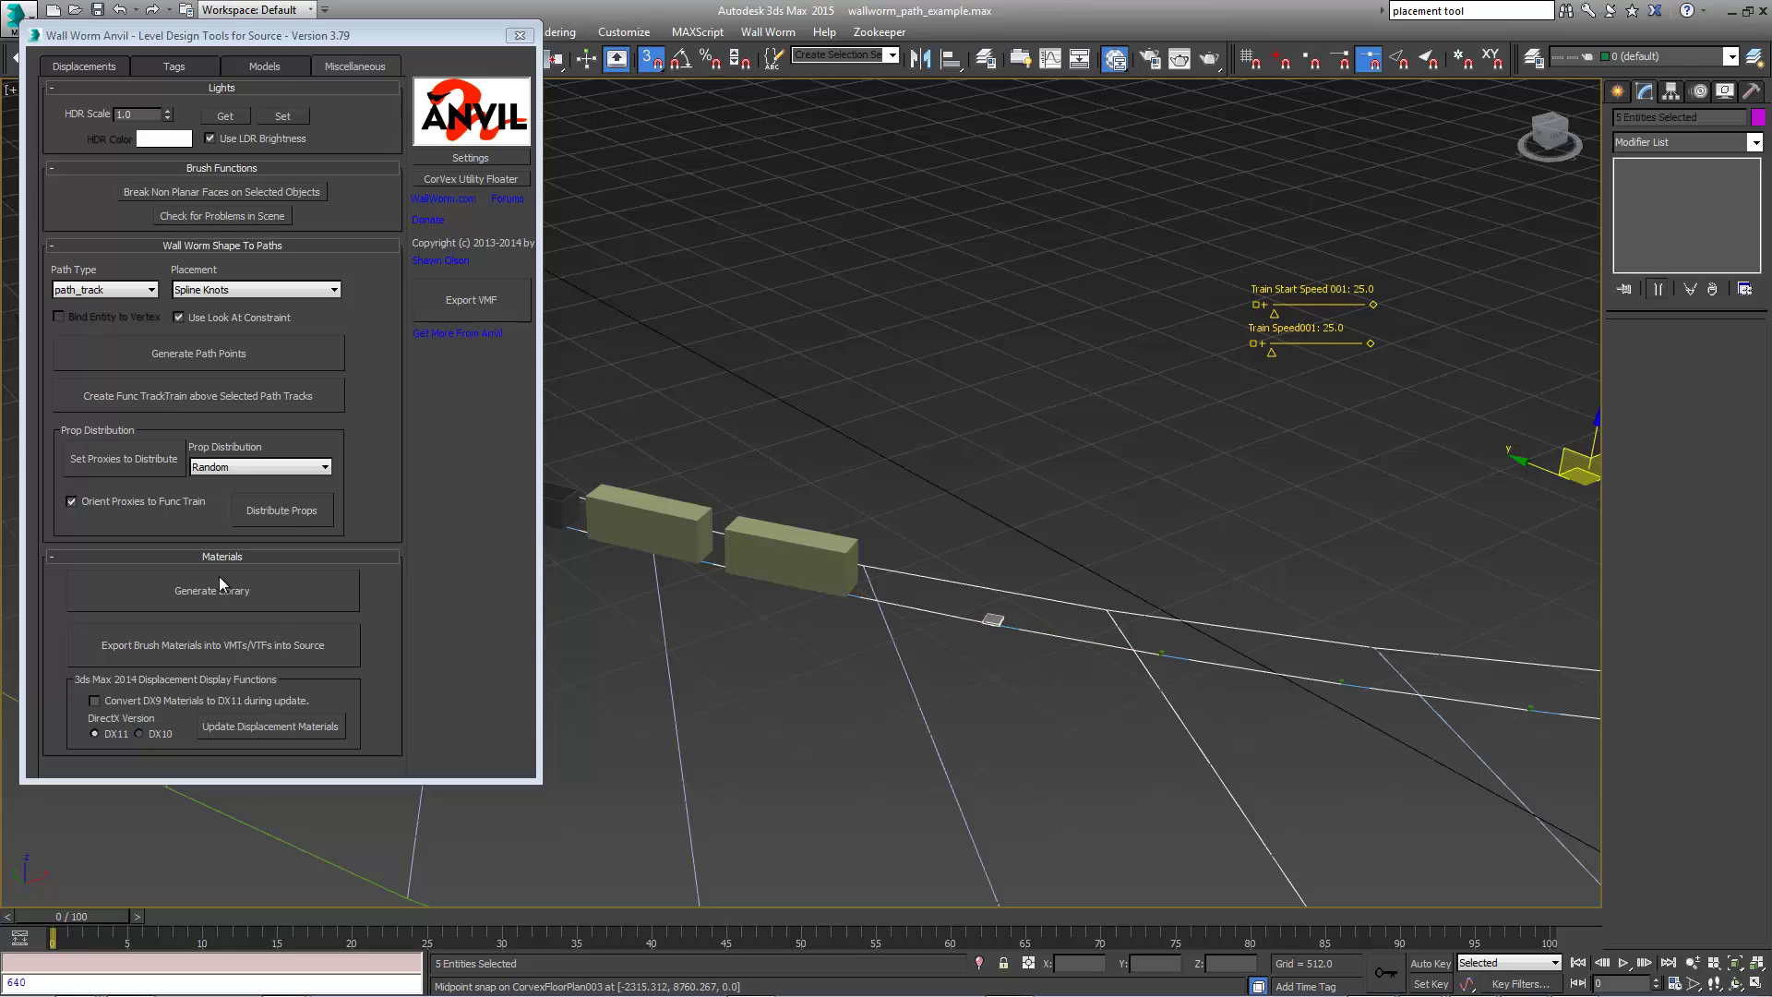
{"action": "left_click", "coordinate": [284, 513]}
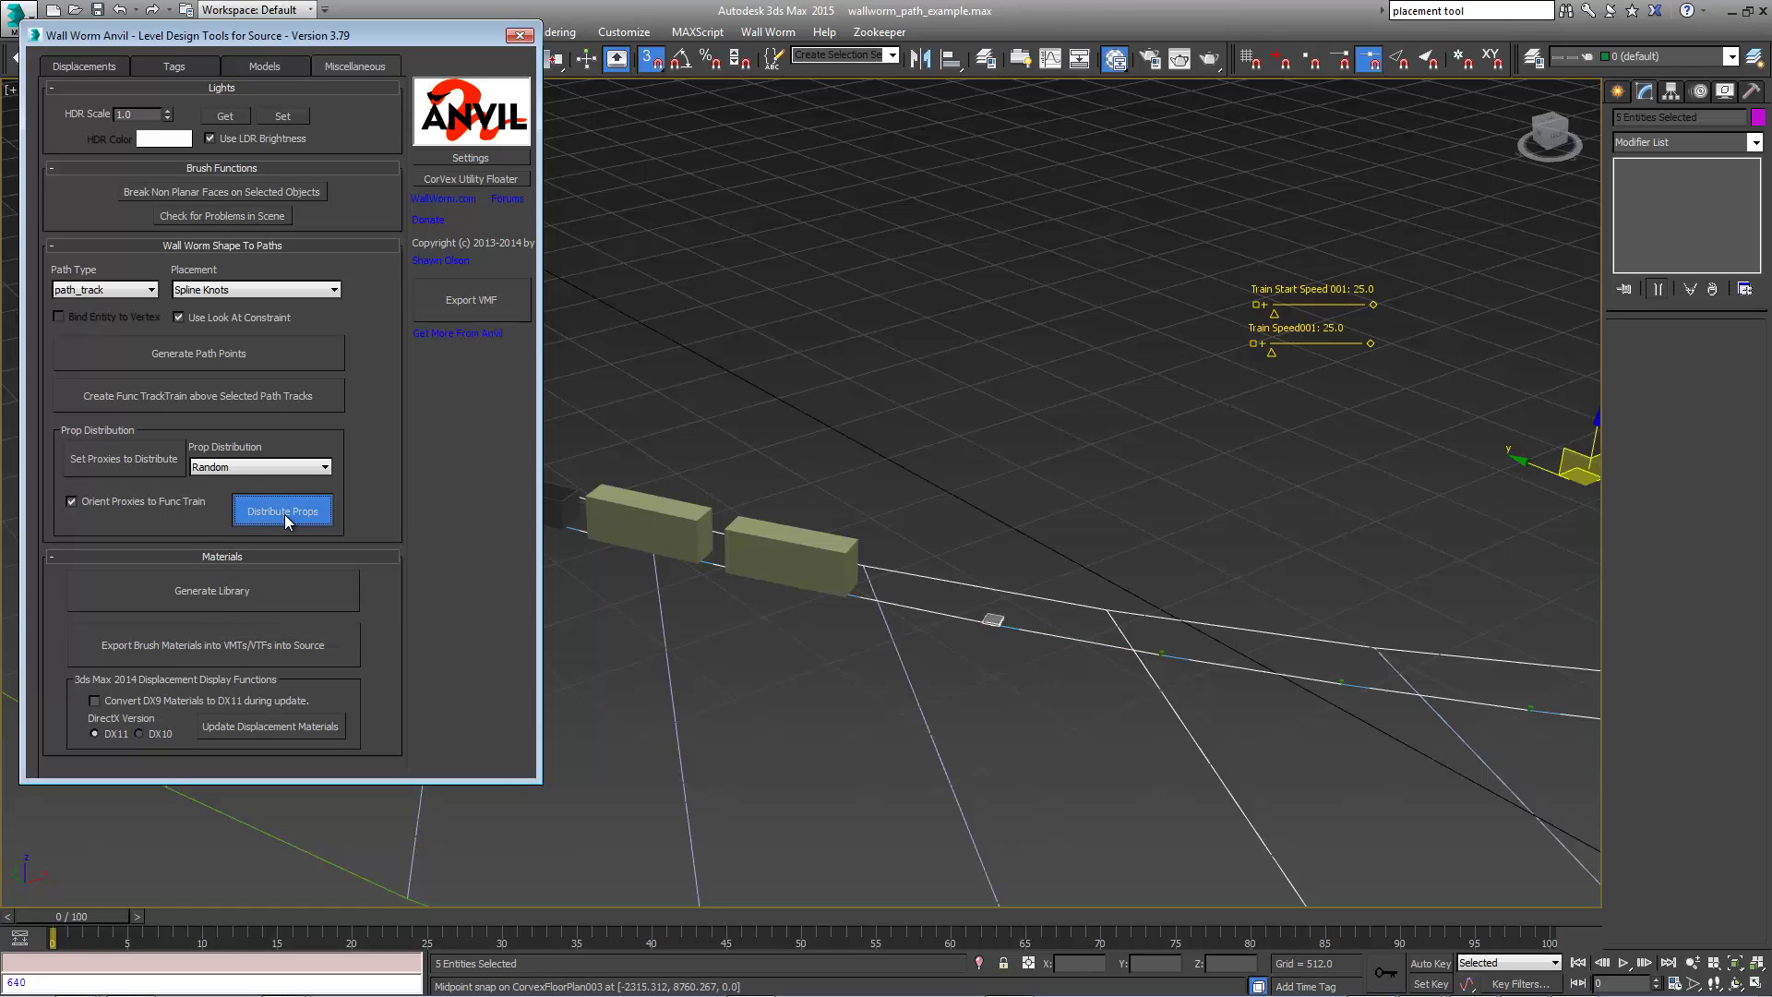
Clear the Anvil window off the viewport and open the Slate Material Editor with room beside the train materials.
{"action": "middle_click_drag", "start_coordinate": [1001, 681], "coordinate": [1115, 658], "text": "alt"}
{"action": "left_click_drag", "start_coordinate": [268, 37], "coordinate": [1771, 267]}
{"action": "middle_click_drag", "start_coordinate": [438, 565], "coordinate": [714, 564]}
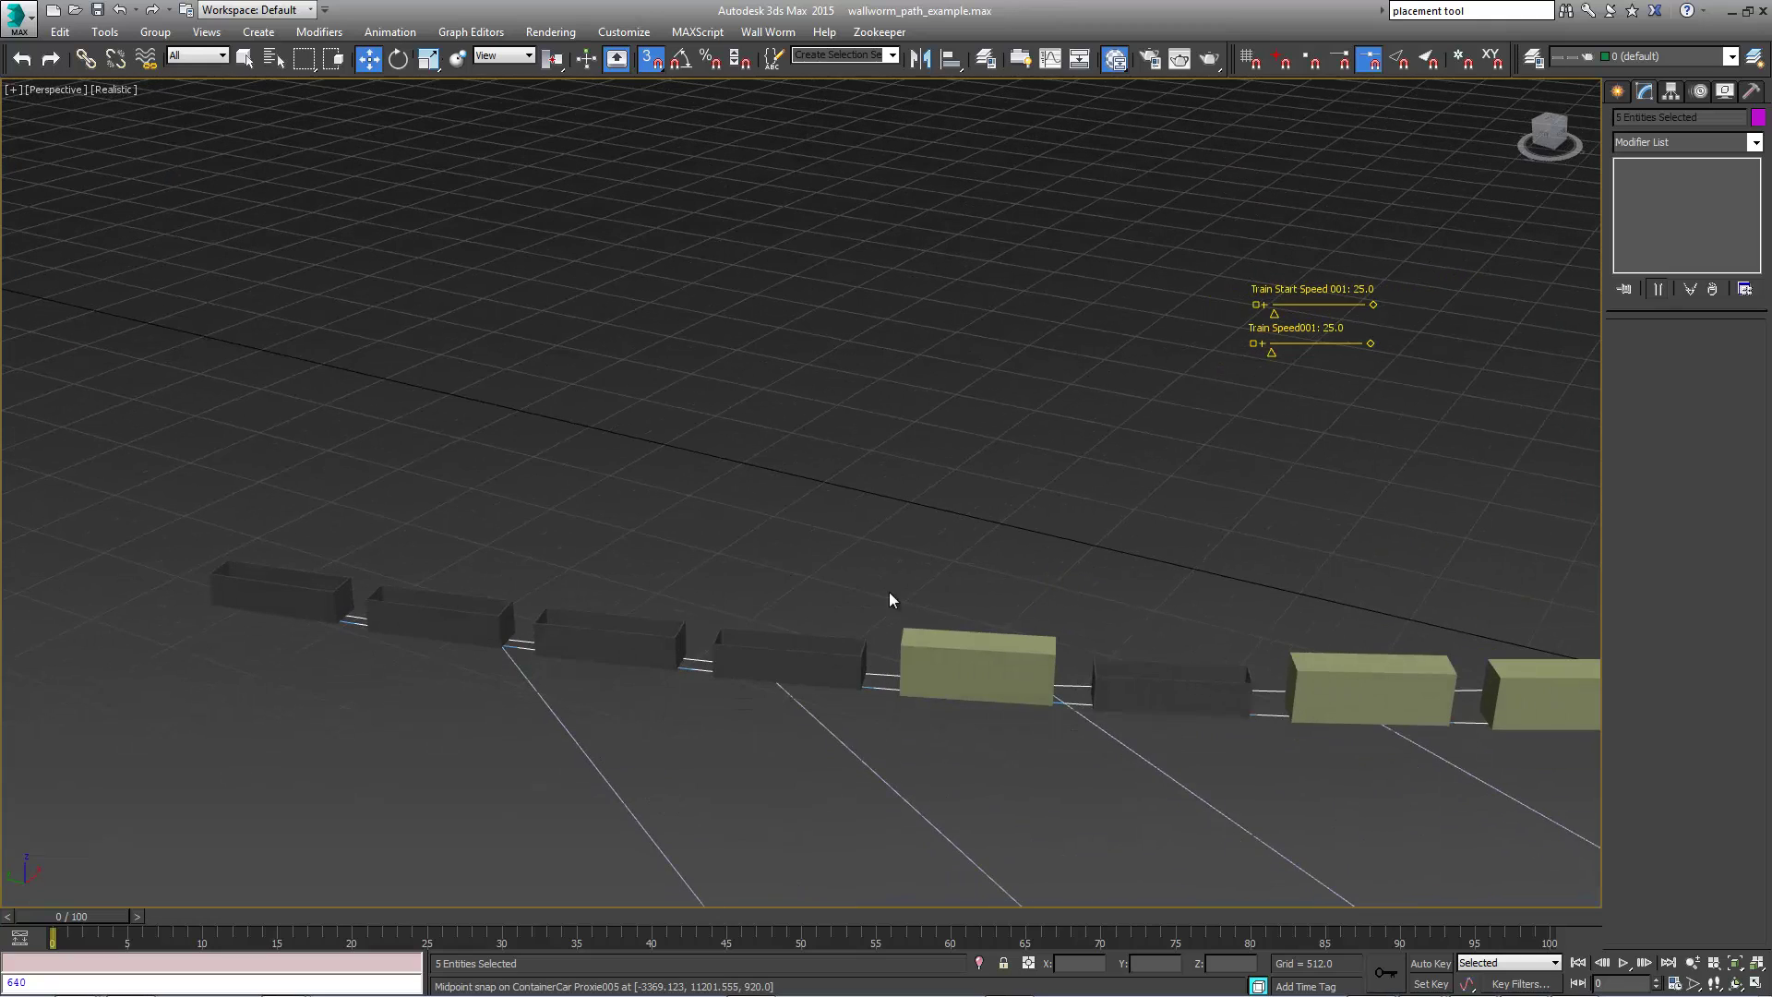
{"action": "middle_click_drag", "start_coordinate": [891, 600], "coordinate": [739, 540], "text": "alt"}
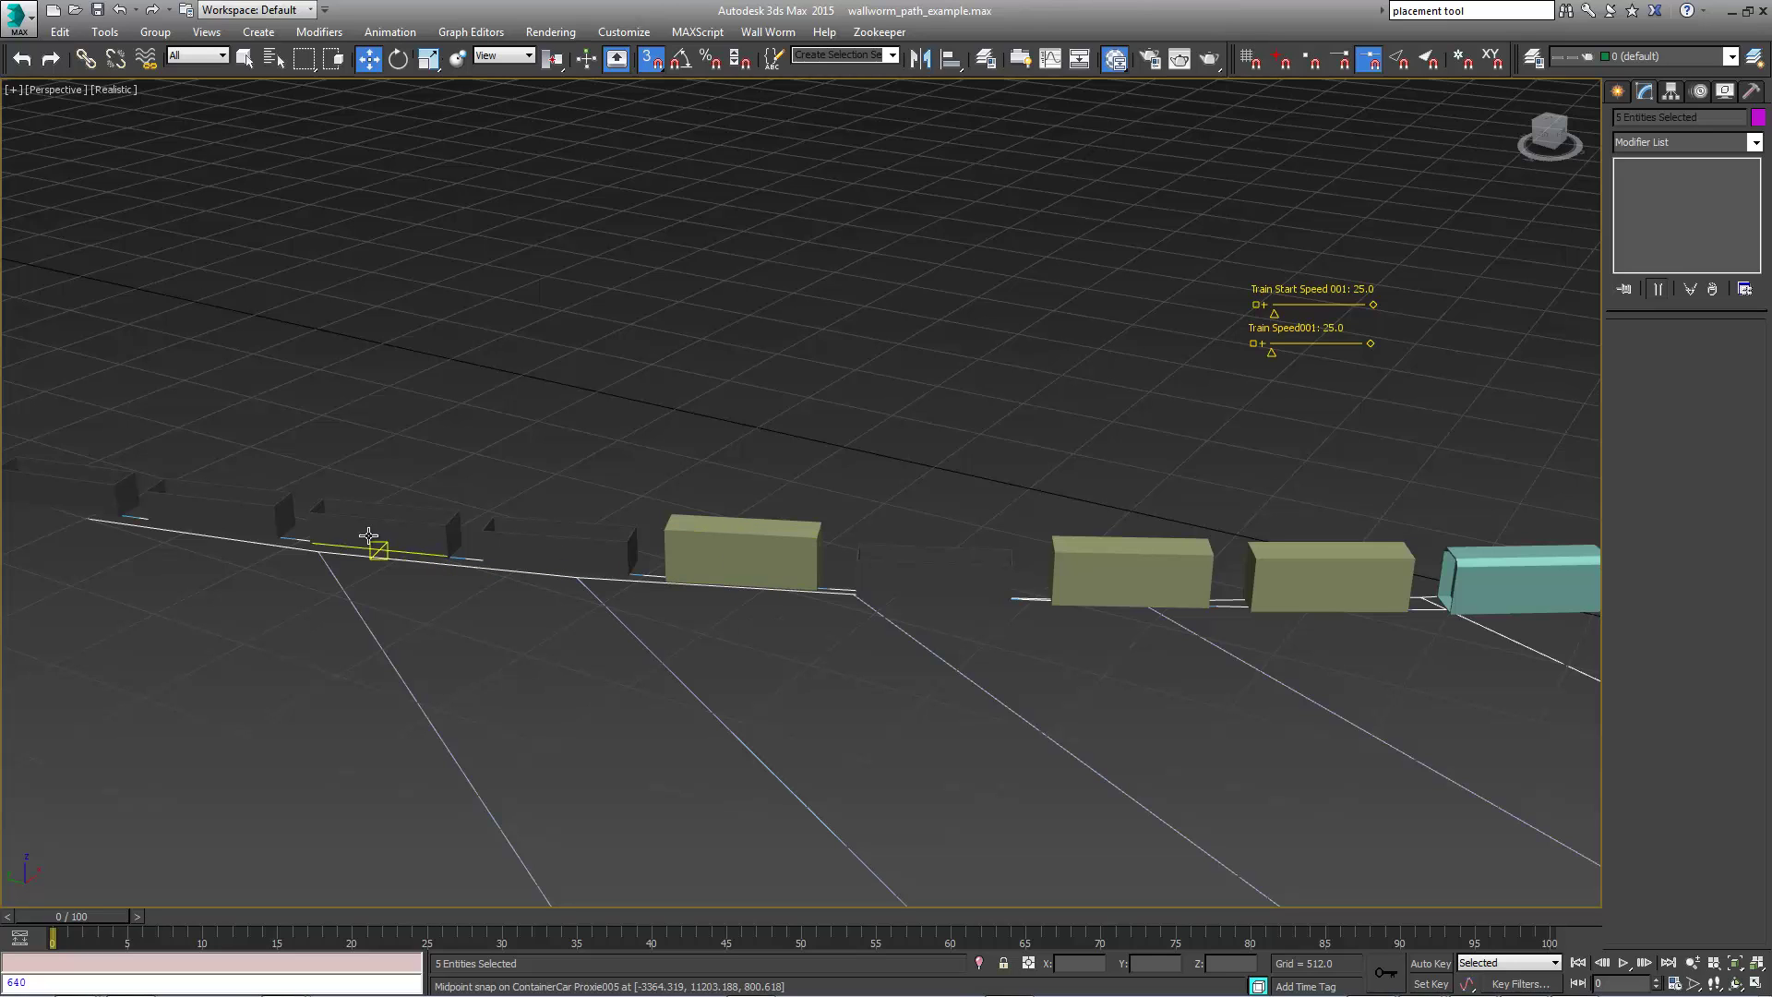
{"action": "key", "text": "m"}
{"action": "left_click_drag", "start_coordinate": [1771, 149], "coordinate": [1039, 144]}
{"action": "middle_click_drag", "start_coordinate": [1009, 420], "coordinate": [1376, 420]}
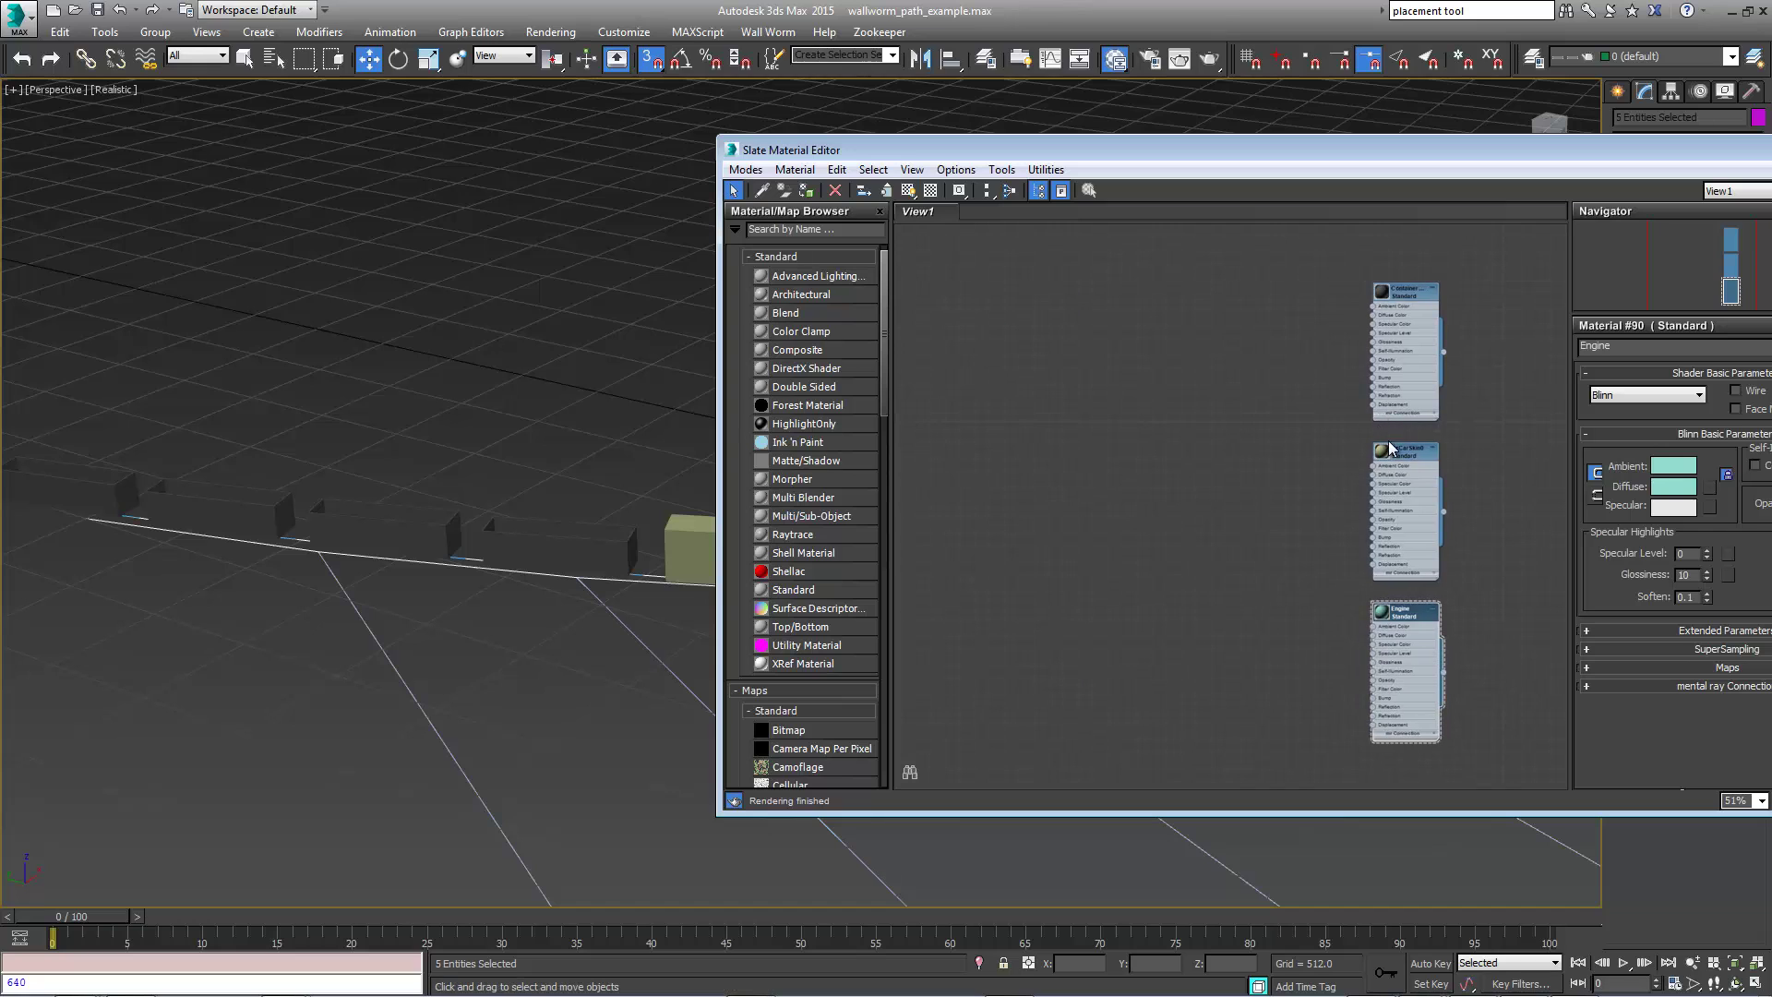
Make two copies of the ContainerSkin0 material node and place them in a row beside the original.
{"action": "left_click", "coordinate": [1402, 300]}
{"action": "scroll", "coordinate": [1402, 300], "scroll_direction": "up", "scroll_amount": 6}
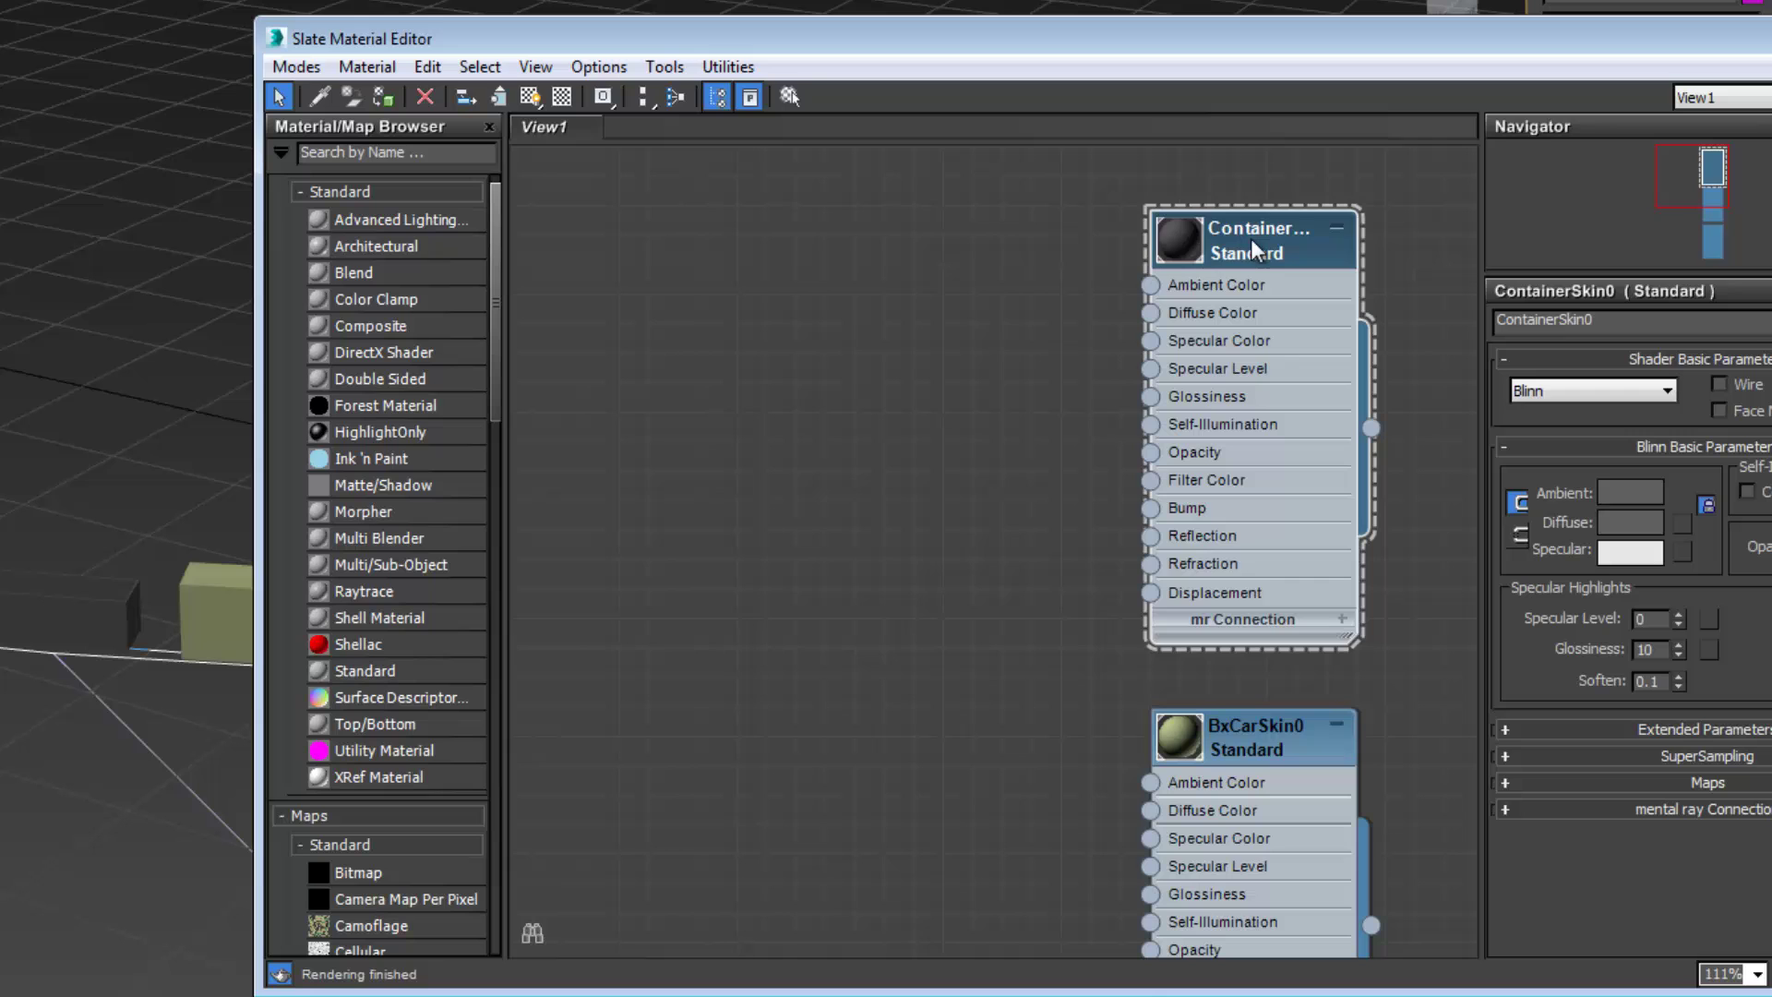
{"action": "left_click_drag", "start_coordinate": [1249, 238], "coordinate": [815, 239], "text": "shift"}
{"action": "middle_click_drag", "start_coordinate": [799, 310], "coordinate": [1099, 318]}
{"action": "scroll", "coordinate": [1097, 316], "scroll_direction": "down", "scroll_amount": 2}
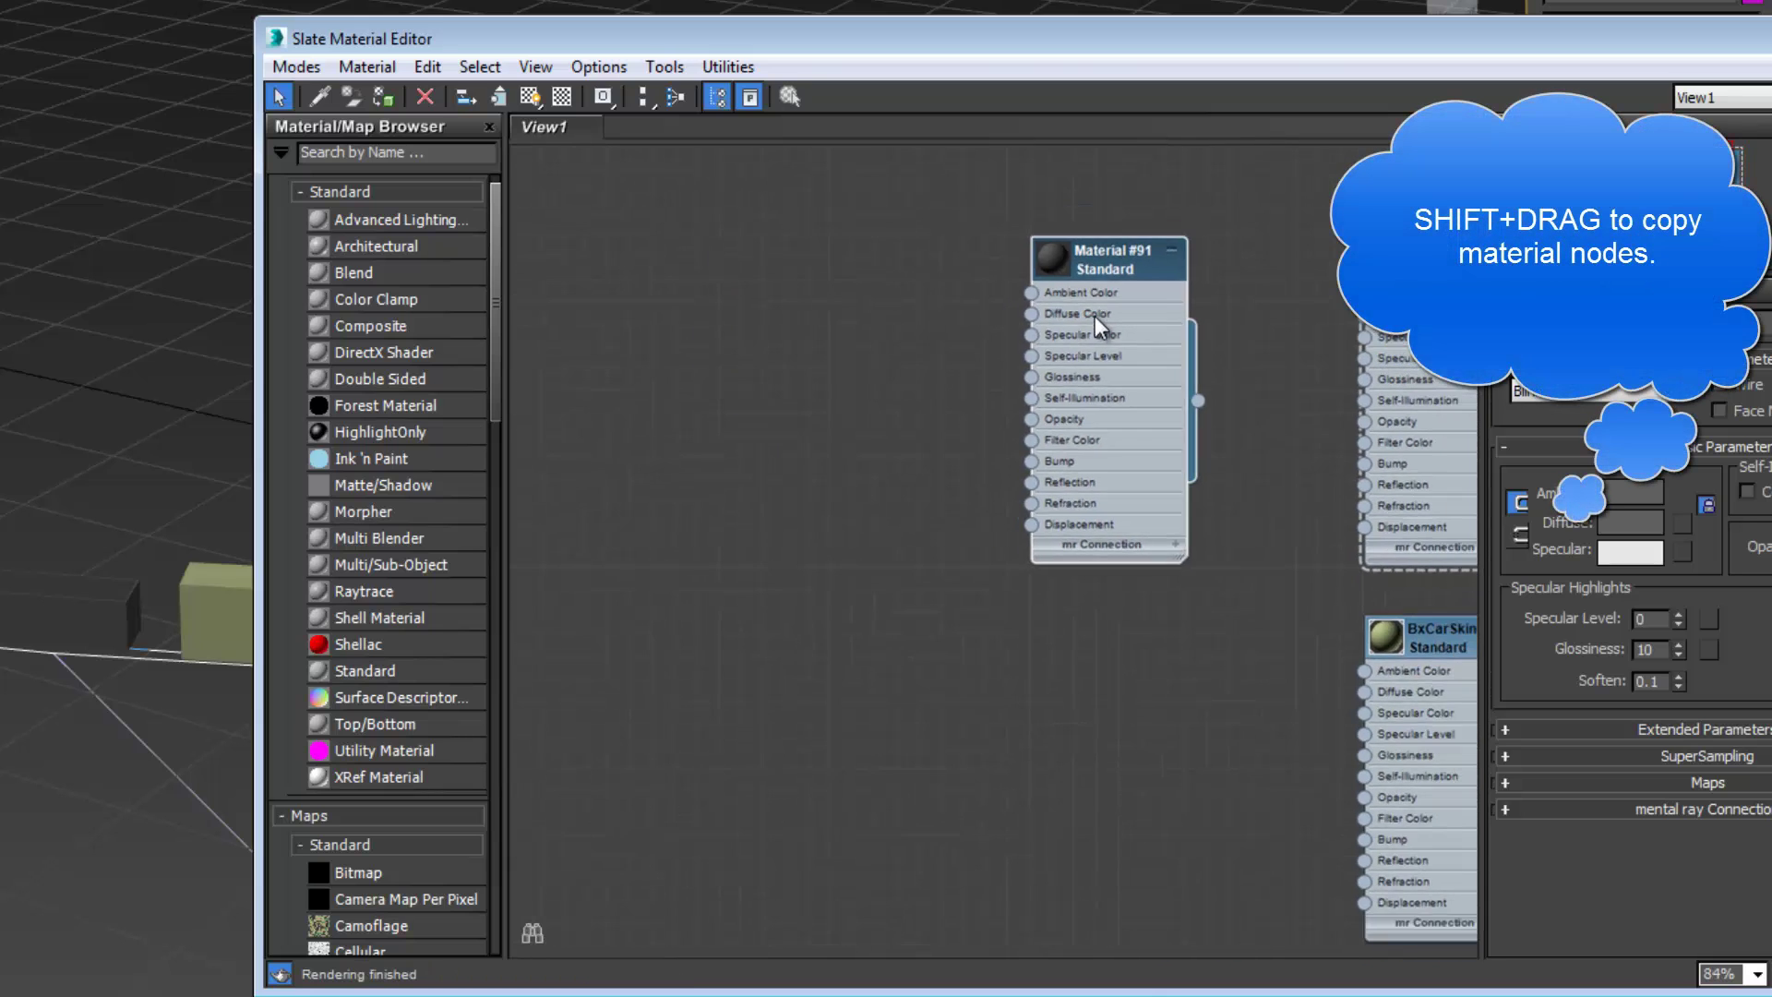
{"action": "scroll", "coordinate": [1094, 316], "scroll_direction": "down", "scroll_amount": 2}
{"action": "middle_click_drag", "start_coordinate": [1013, 380], "coordinate": [836, 479]}
{"action": "left_click_drag", "start_coordinate": [919, 366], "coordinate": [612, 367], "text": "shift"}
{"action": "middle_click_drag", "start_coordinate": [704, 439], "coordinate": [735, 396]}
Give the outermost ContainerSkin0 copy a near-black diffuse color and name it ContainerSkin01.
{"action": "double_click", "coordinate": [629, 325]}
{"action": "left_click_drag", "start_coordinate": [1047, 42], "coordinate": [780, 56]}
{"action": "left_click", "coordinate": [1373, 531]}
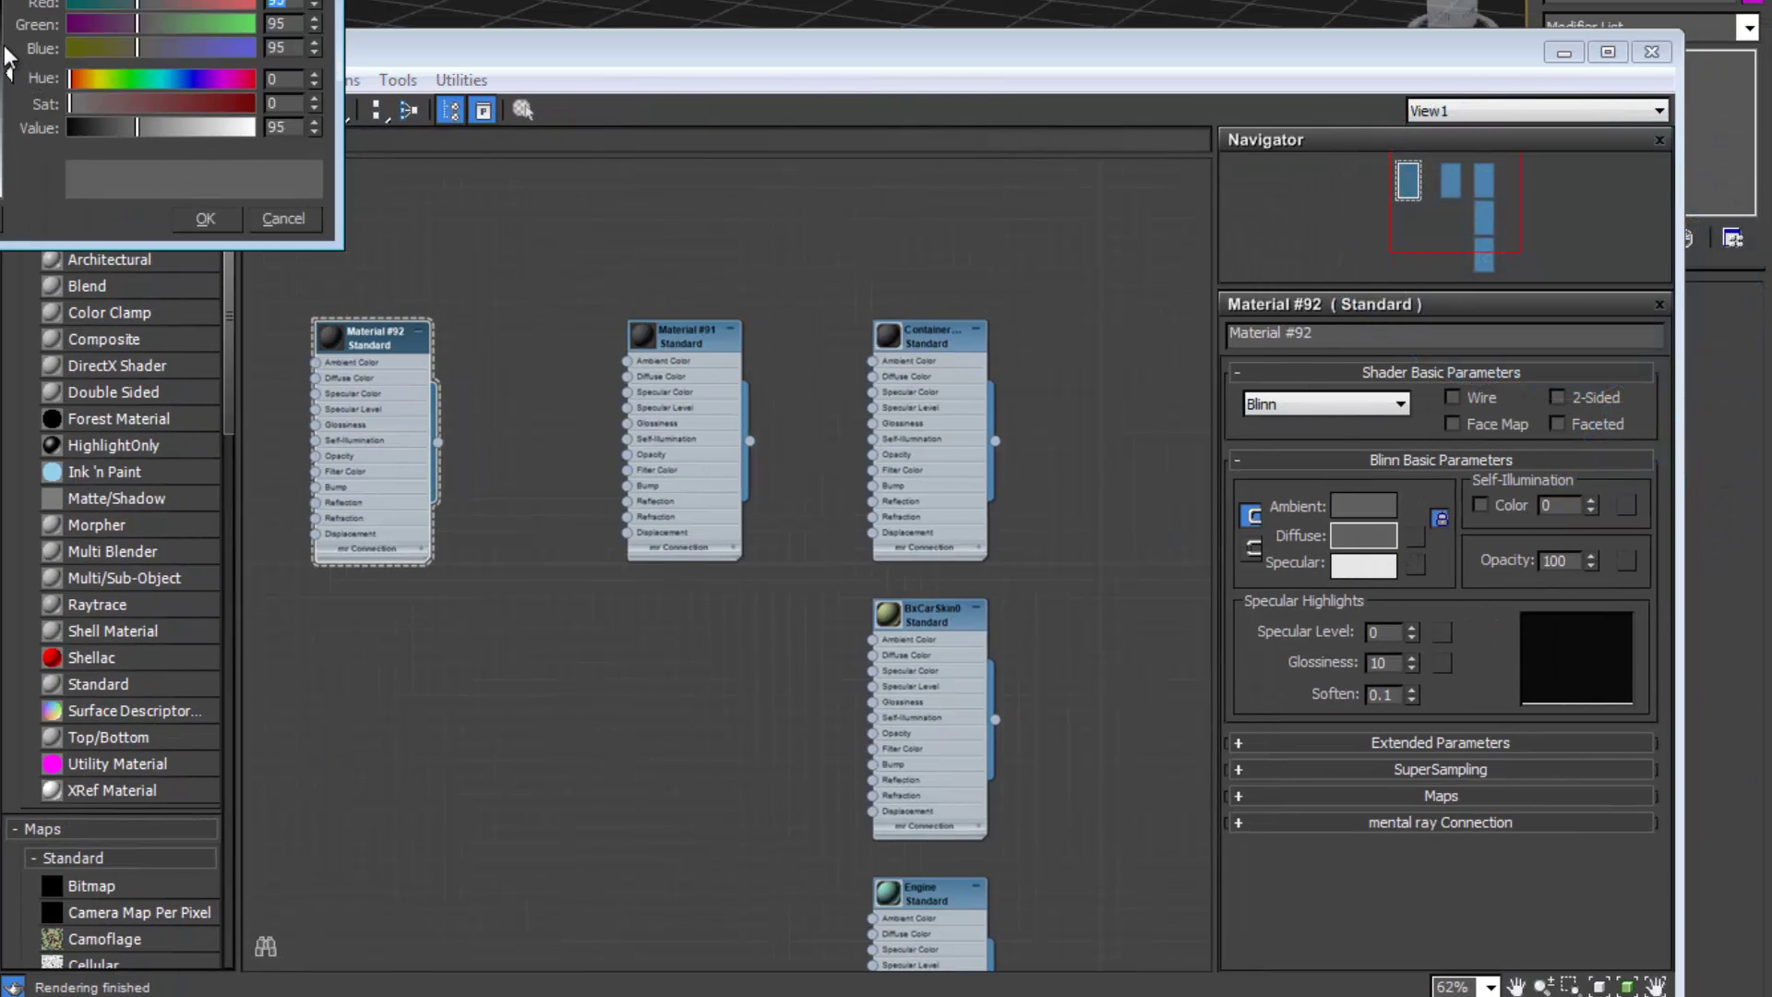
{"action": "left_click_drag", "start_coordinate": [7, 63], "coordinate": [7, 13]}
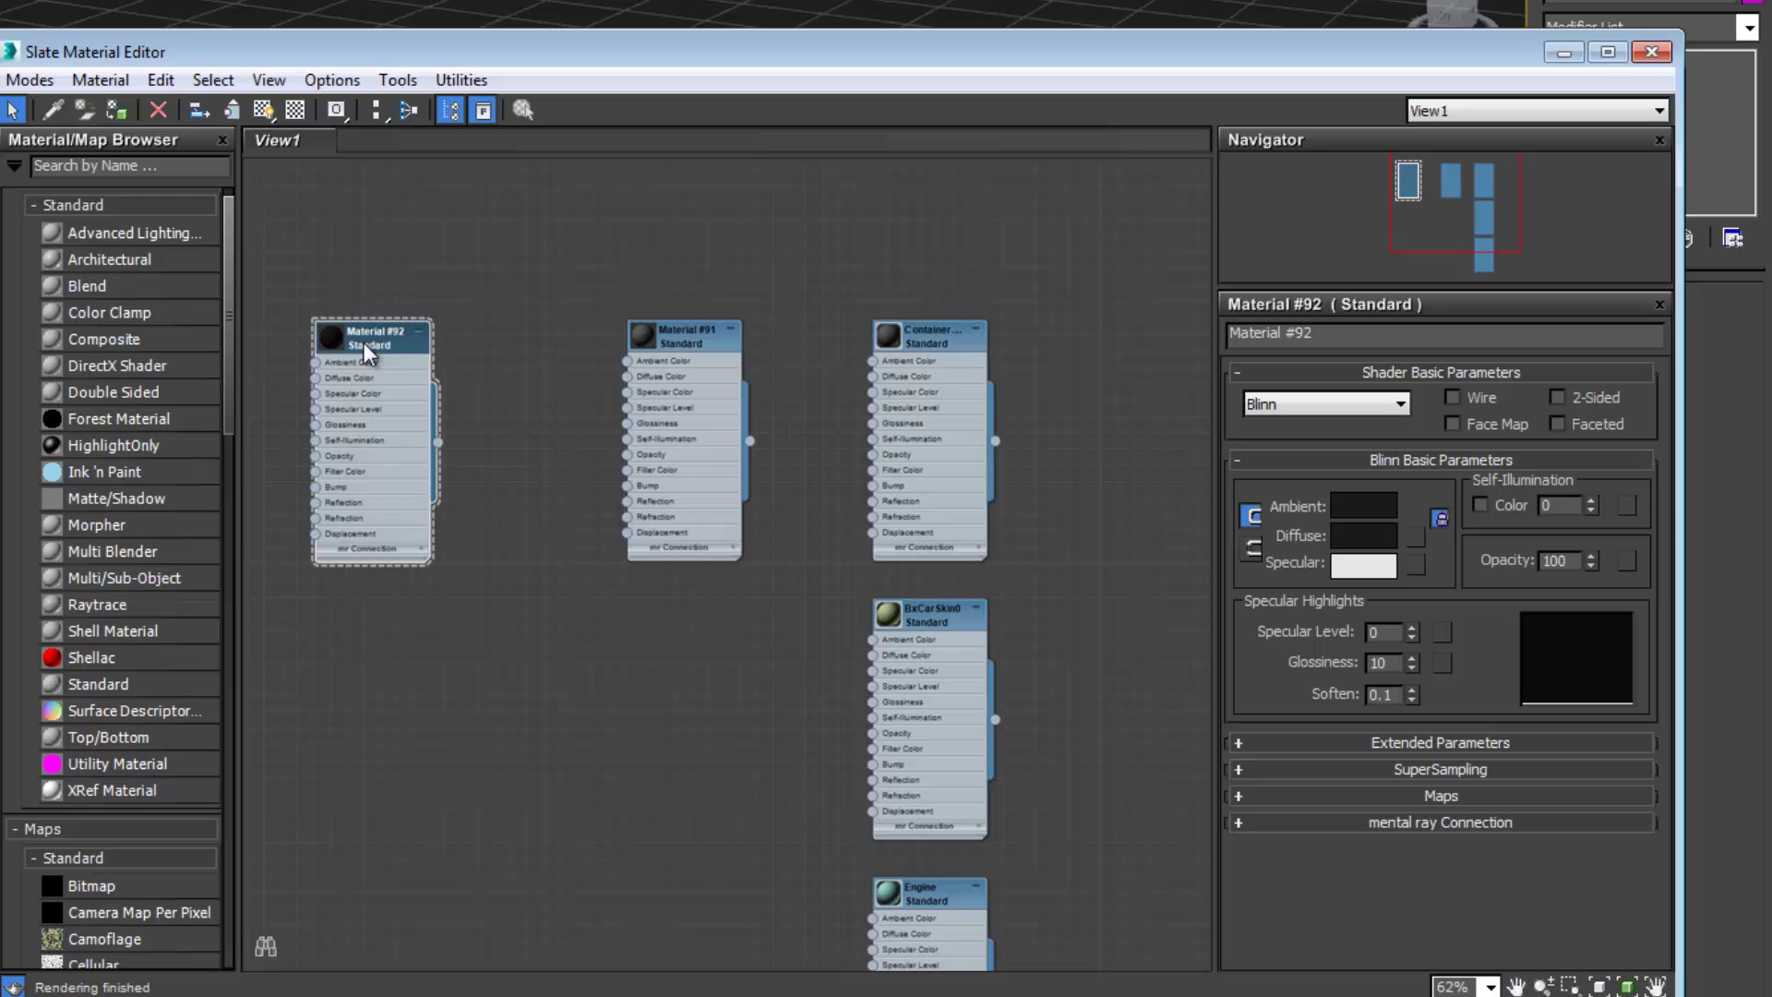
{"action": "left_click_drag", "start_coordinate": [1340, 334], "coordinate": [1241, 334]}
{"action": "type", "text": "ContainerSkin01"}
{"action": "double_click", "coordinate": [1350, 337]}
{"action": "key", "text": "ctrl+c"}
Give the middle copy of the container material a dark brown diffuse color and name it ContainerSkin02.
{"action": "left_click", "coordinate": [691, 329]}
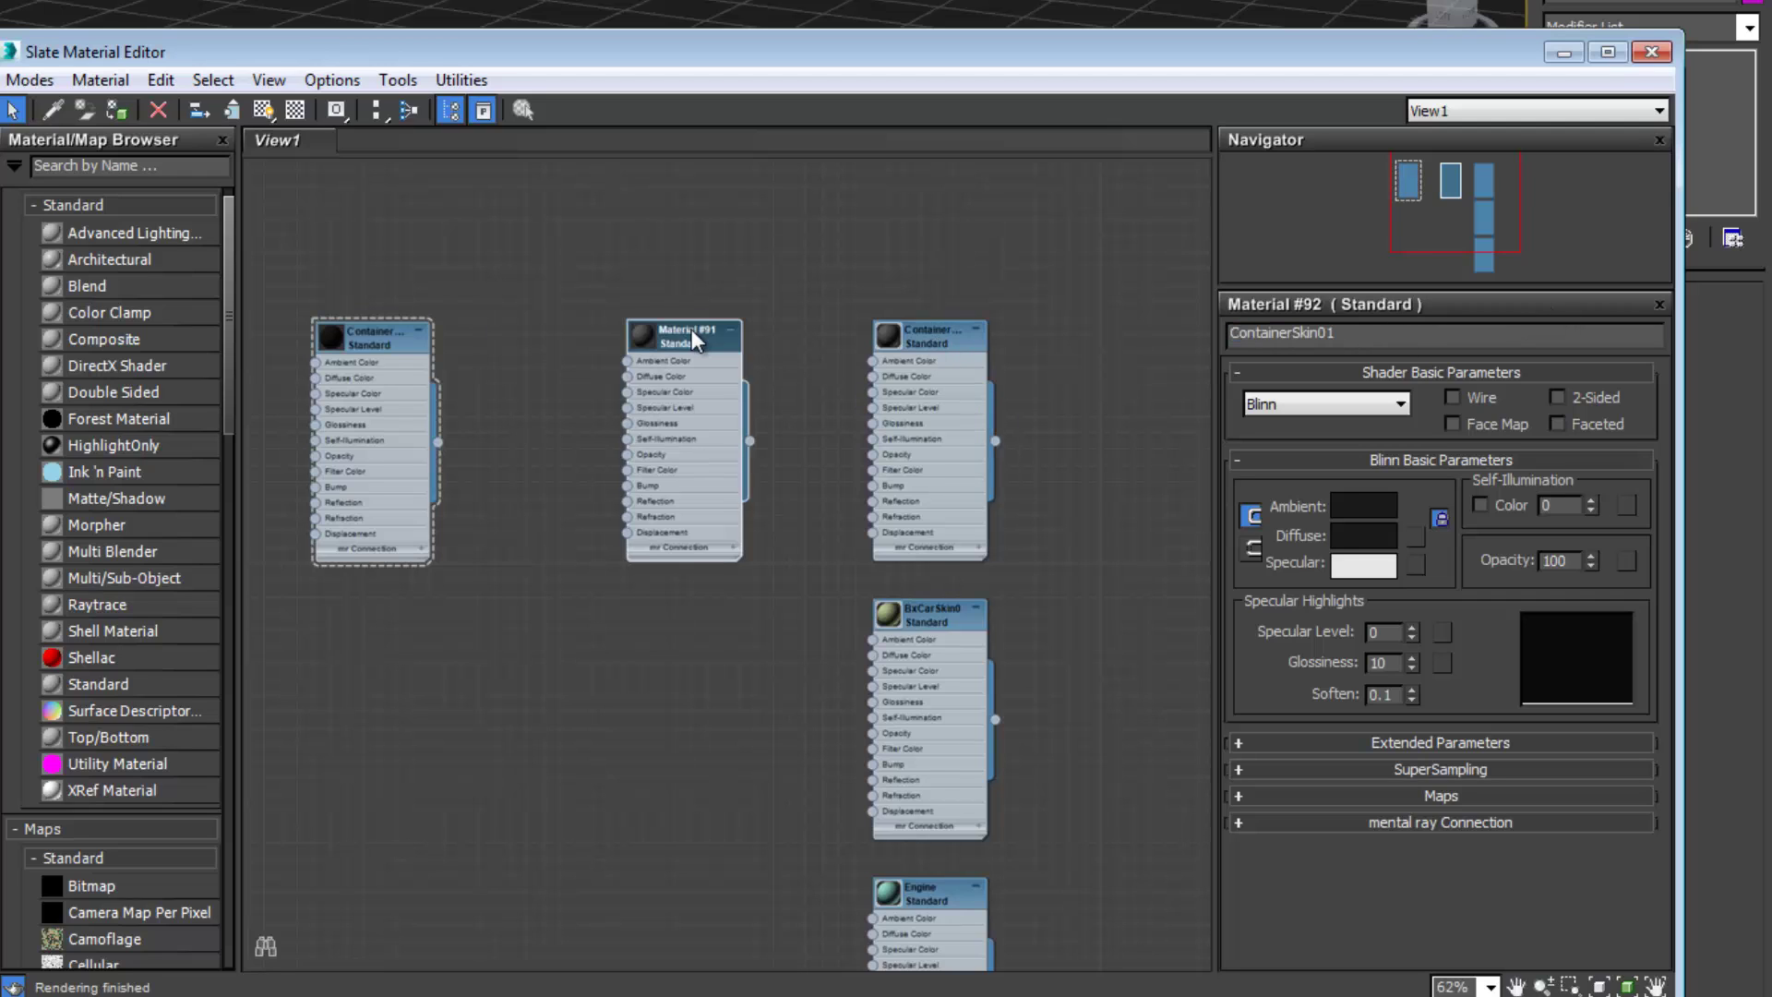
{"action": "right_click", "coordinate": [691, 329]}
{"action": "double_click", "coordinate": [657, 329]}
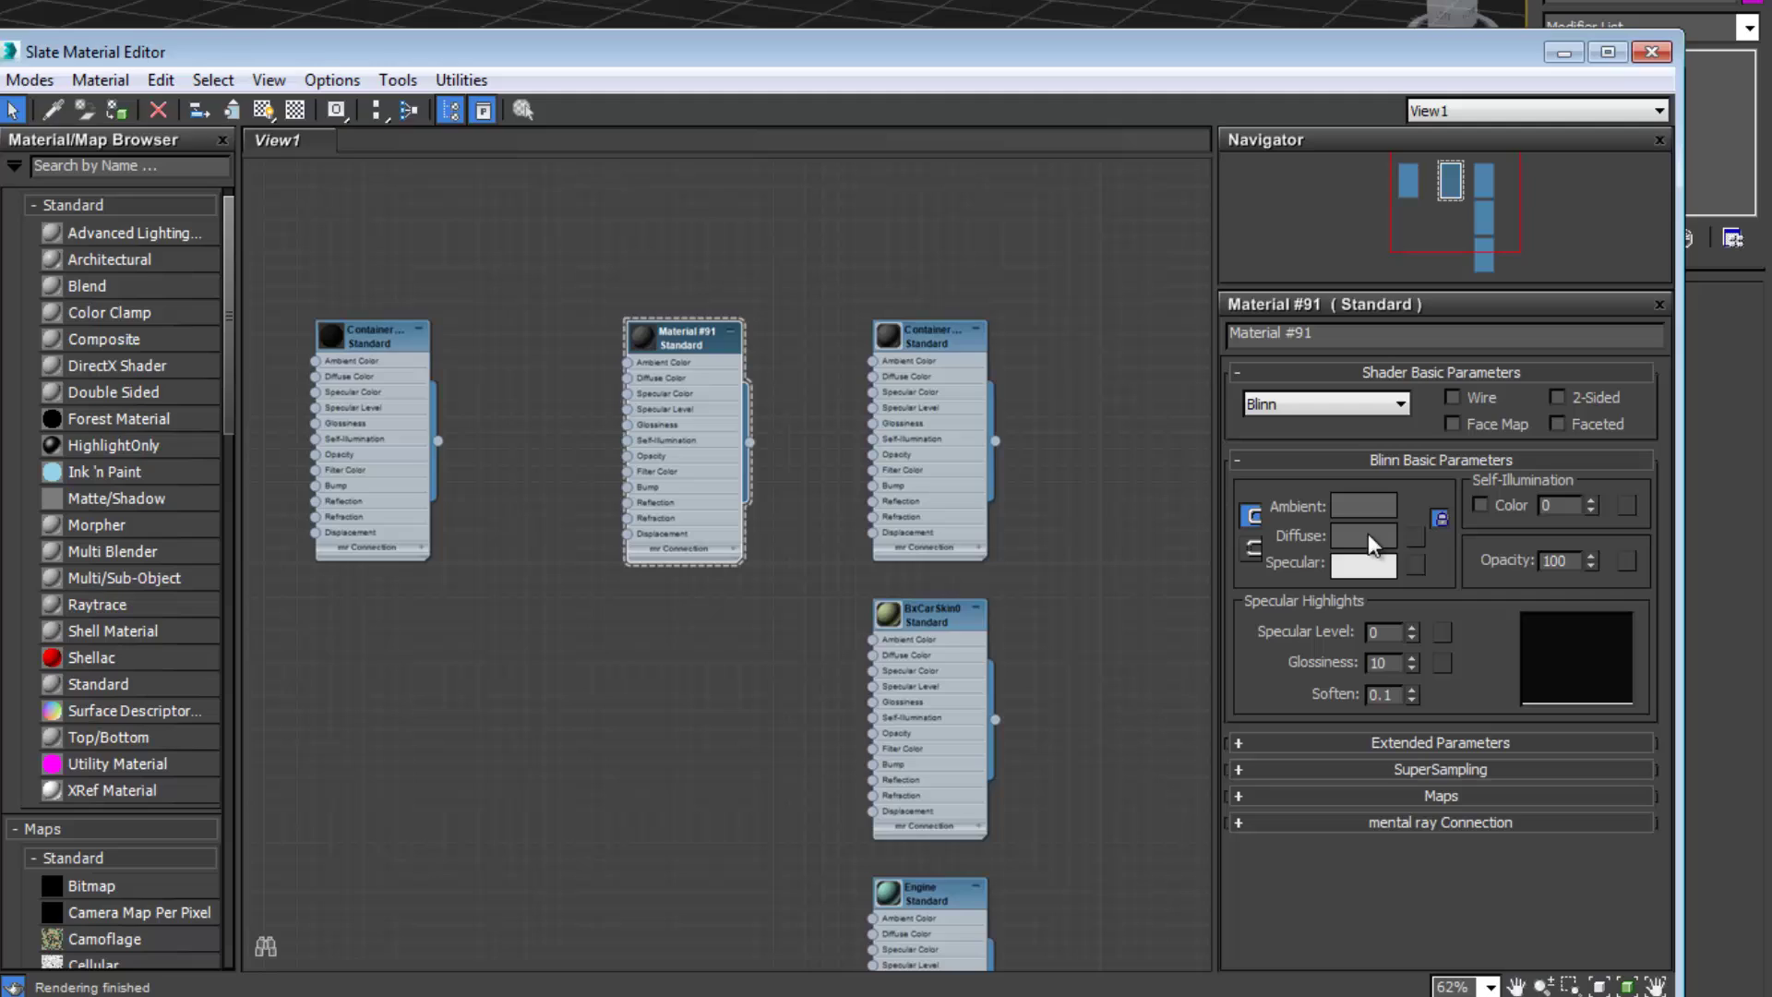
{"action": "left_click", "coordinate": [1383, 543]}
{"action": "left_click_drag", "start_coordinate": [0, 176], "coordinate": [0, 155]}
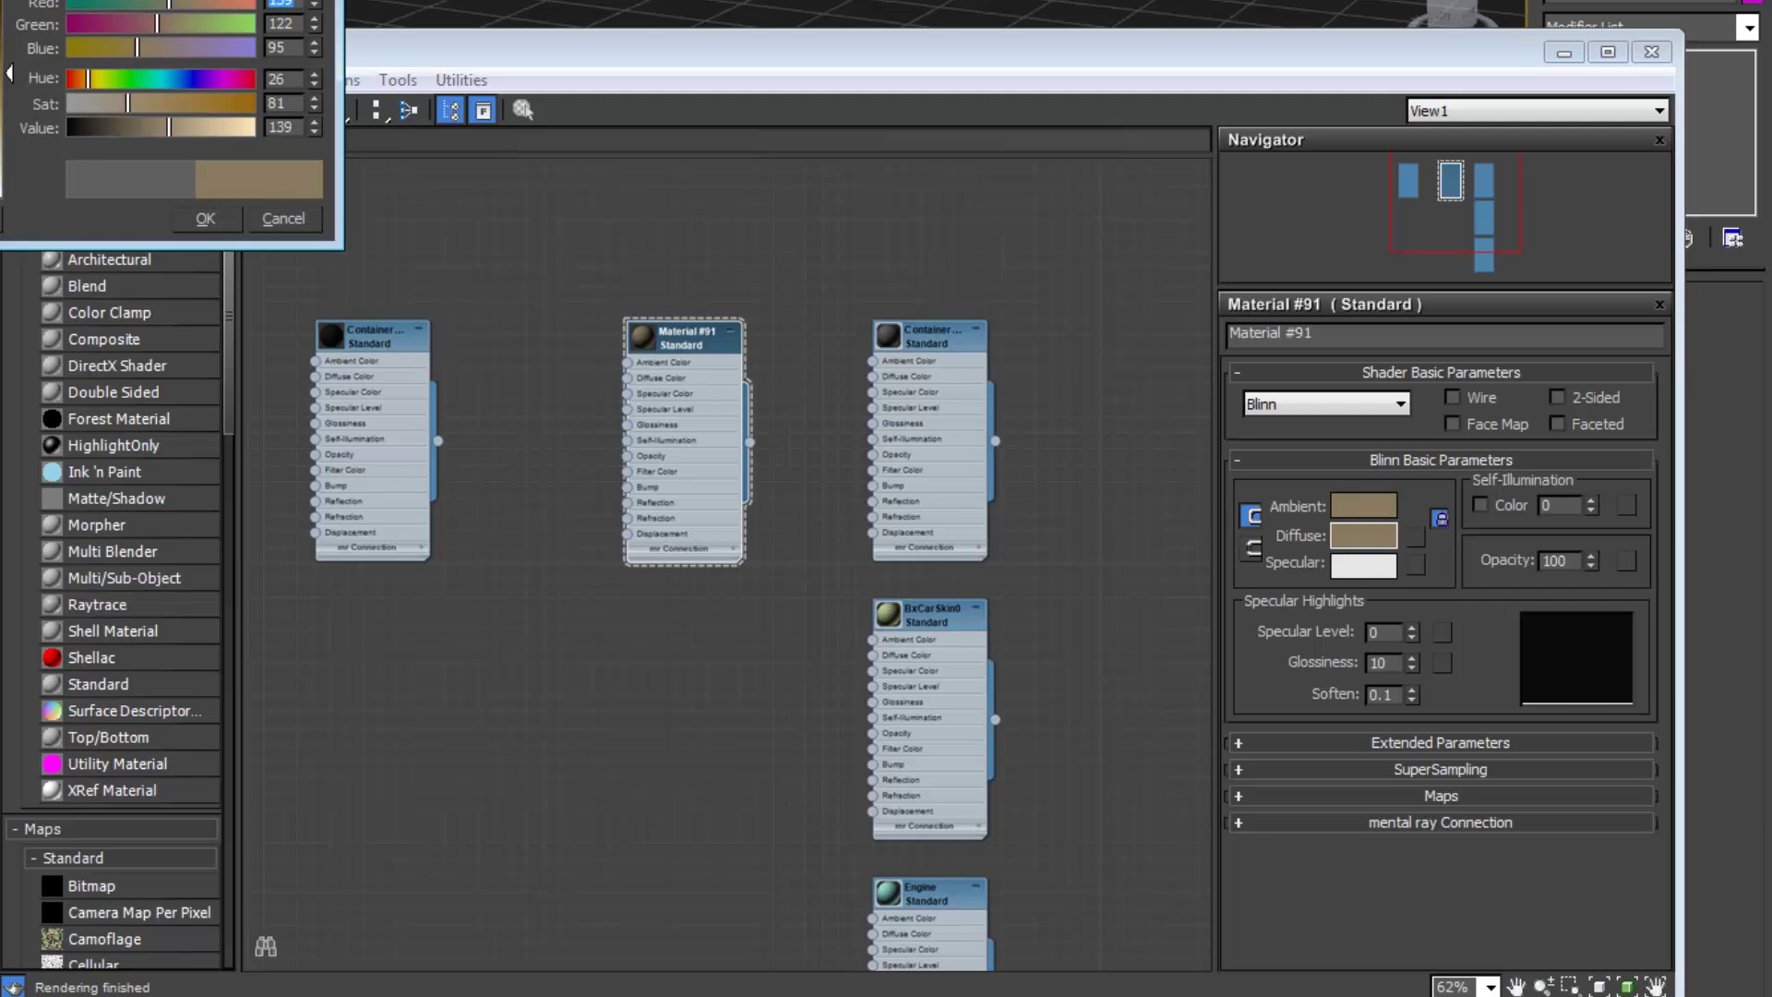
{"action": "left_click_drag", "start_coordinate": [1, 73], "coordinate": [2, 6]}
{"action": "left_click", "coordinate": [205, 219]}
{"action": "left_click_drag", "start_coordinate": [1342, 337], "coordinate": [1128, 351]}
{"action": "key", "text": "ctrl+v"}
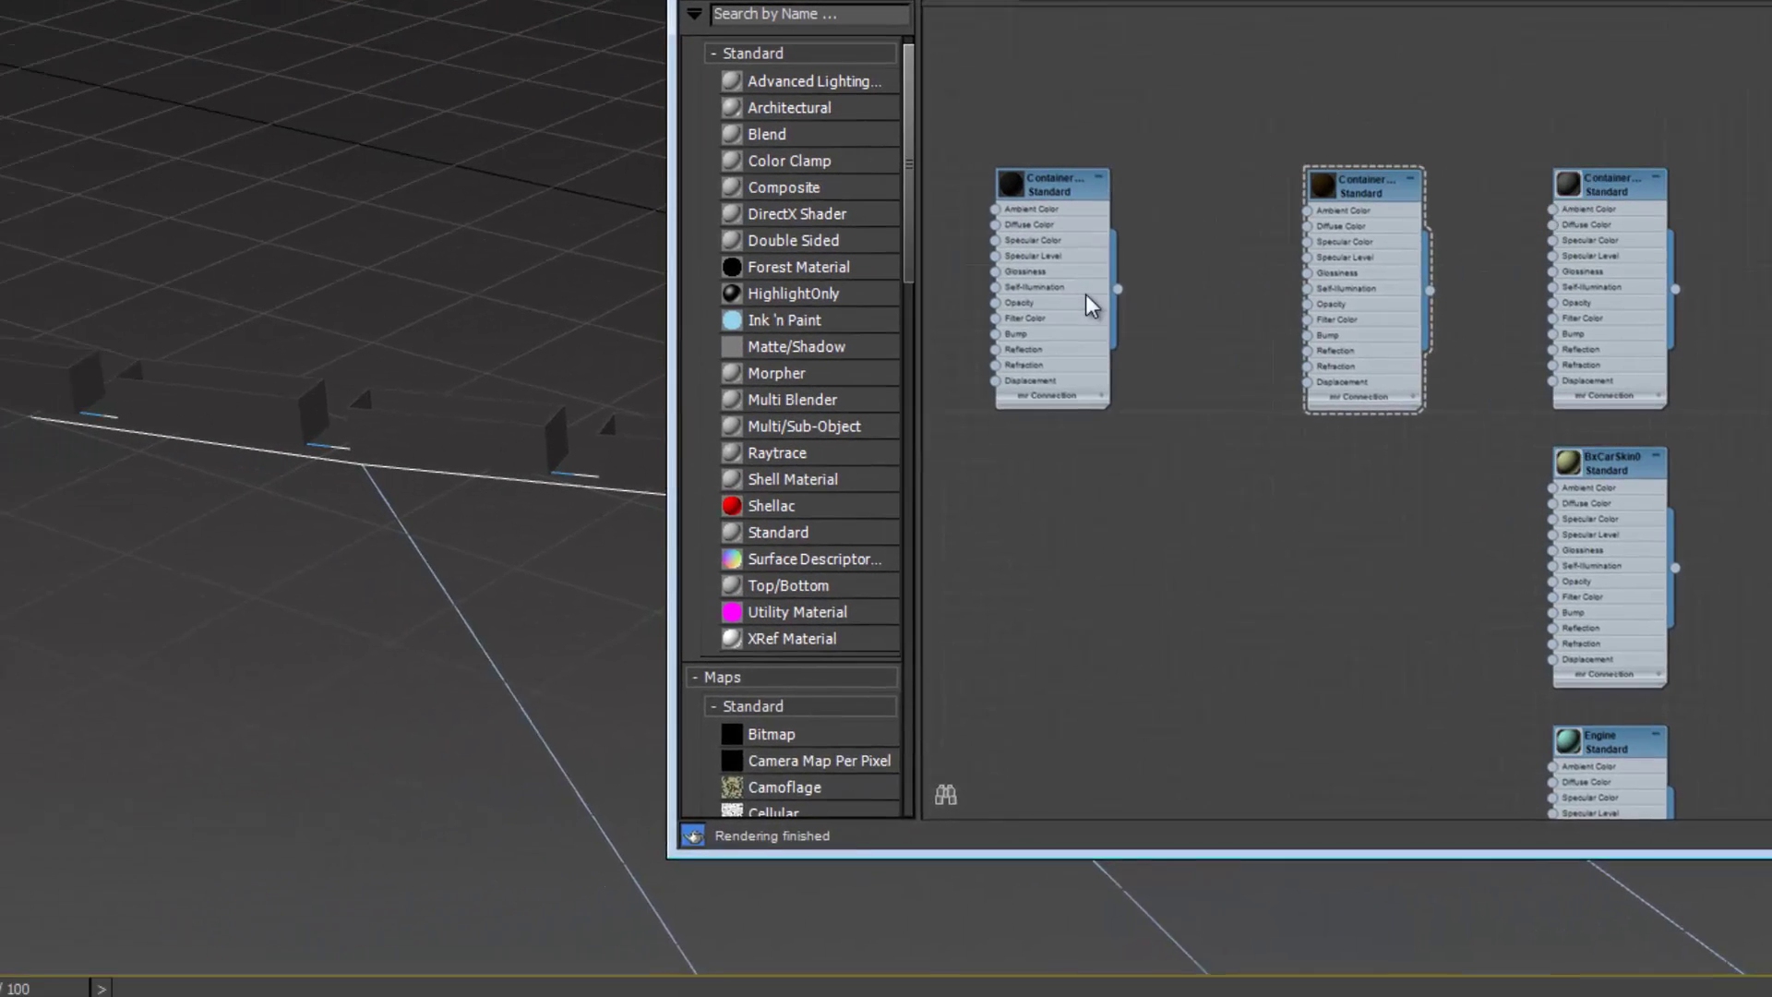
Assign ContainerSkin01 to the rearmost open container car and ContainerSkin02 to the container car ahead of it.
{"action": "left_click_drag", "start_coordinate": [438, 440], "coordinate": [430, 606]}
{"action": "left_click_drag", "start_coordinate": [868, 505], "coordinate": [83, 380]}
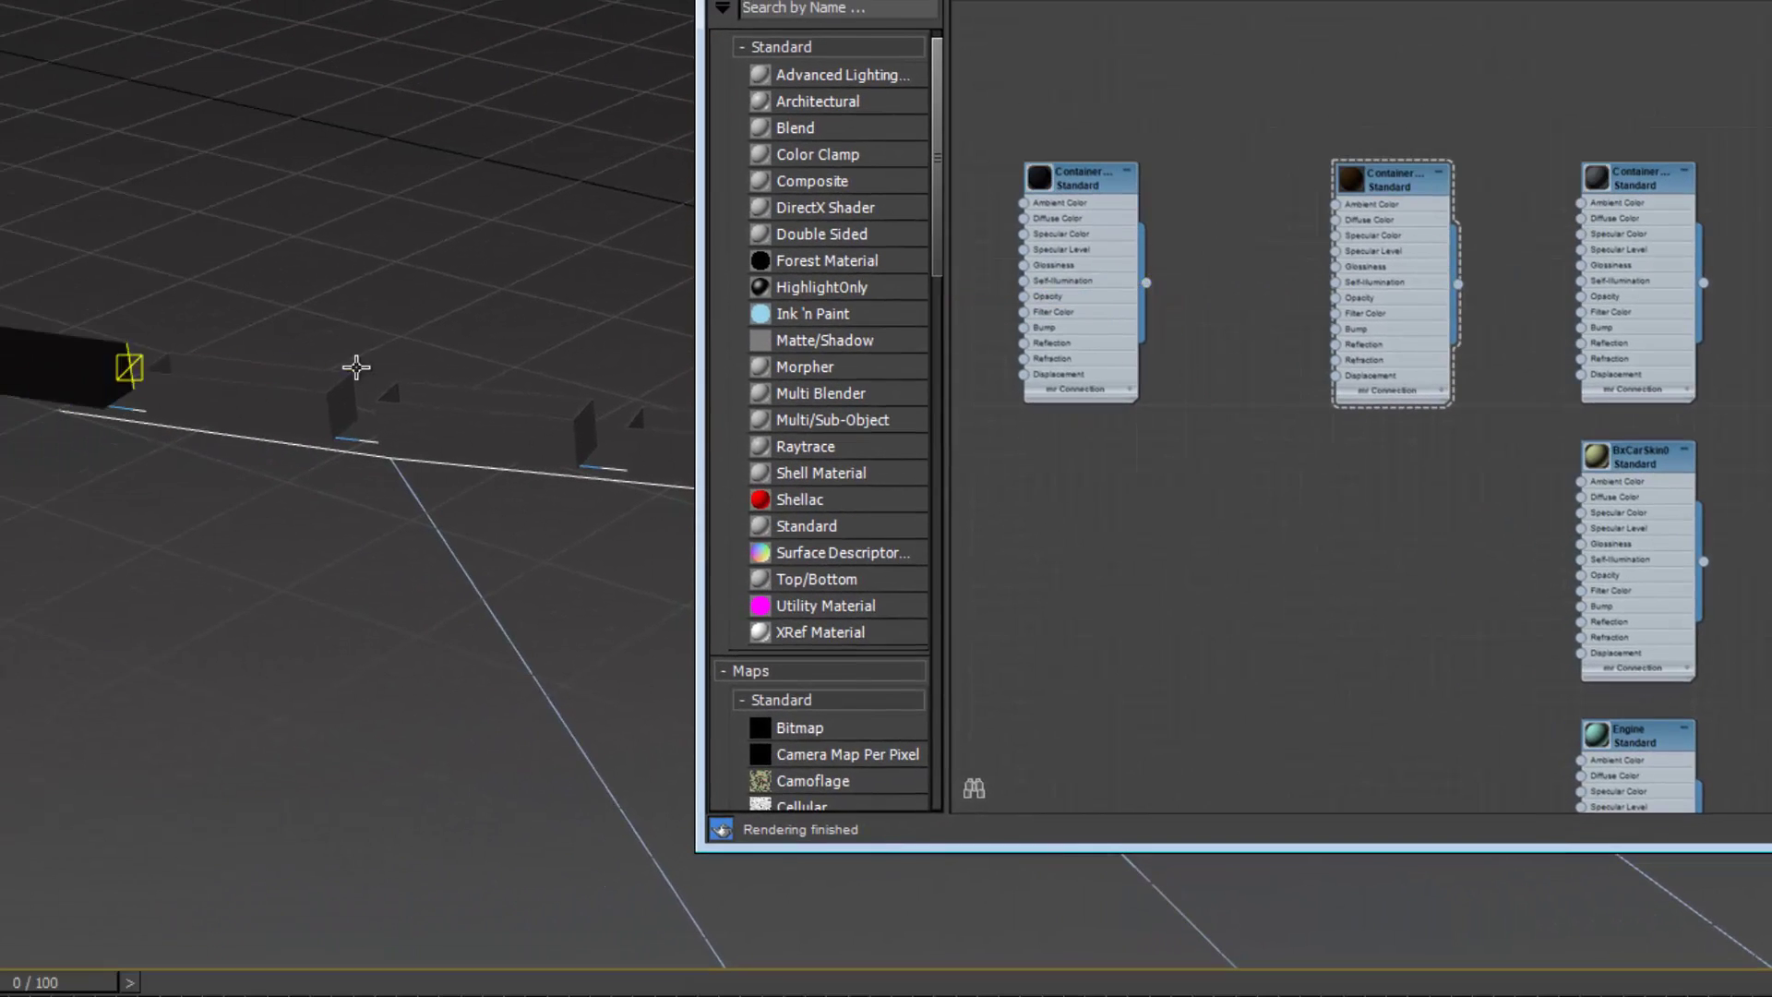
{"action": "left_click_drag", "start_coordinate": [1457, 285], "coordinate": [325, 425]}
{"action": "scroll", "coordinate": [323, 431], "scroll_direction": "down", "scroll_amount": 4}
{"action": "middle_click_drag", "start_coordinate": [450, 431], "coordinate": [372, 404]}
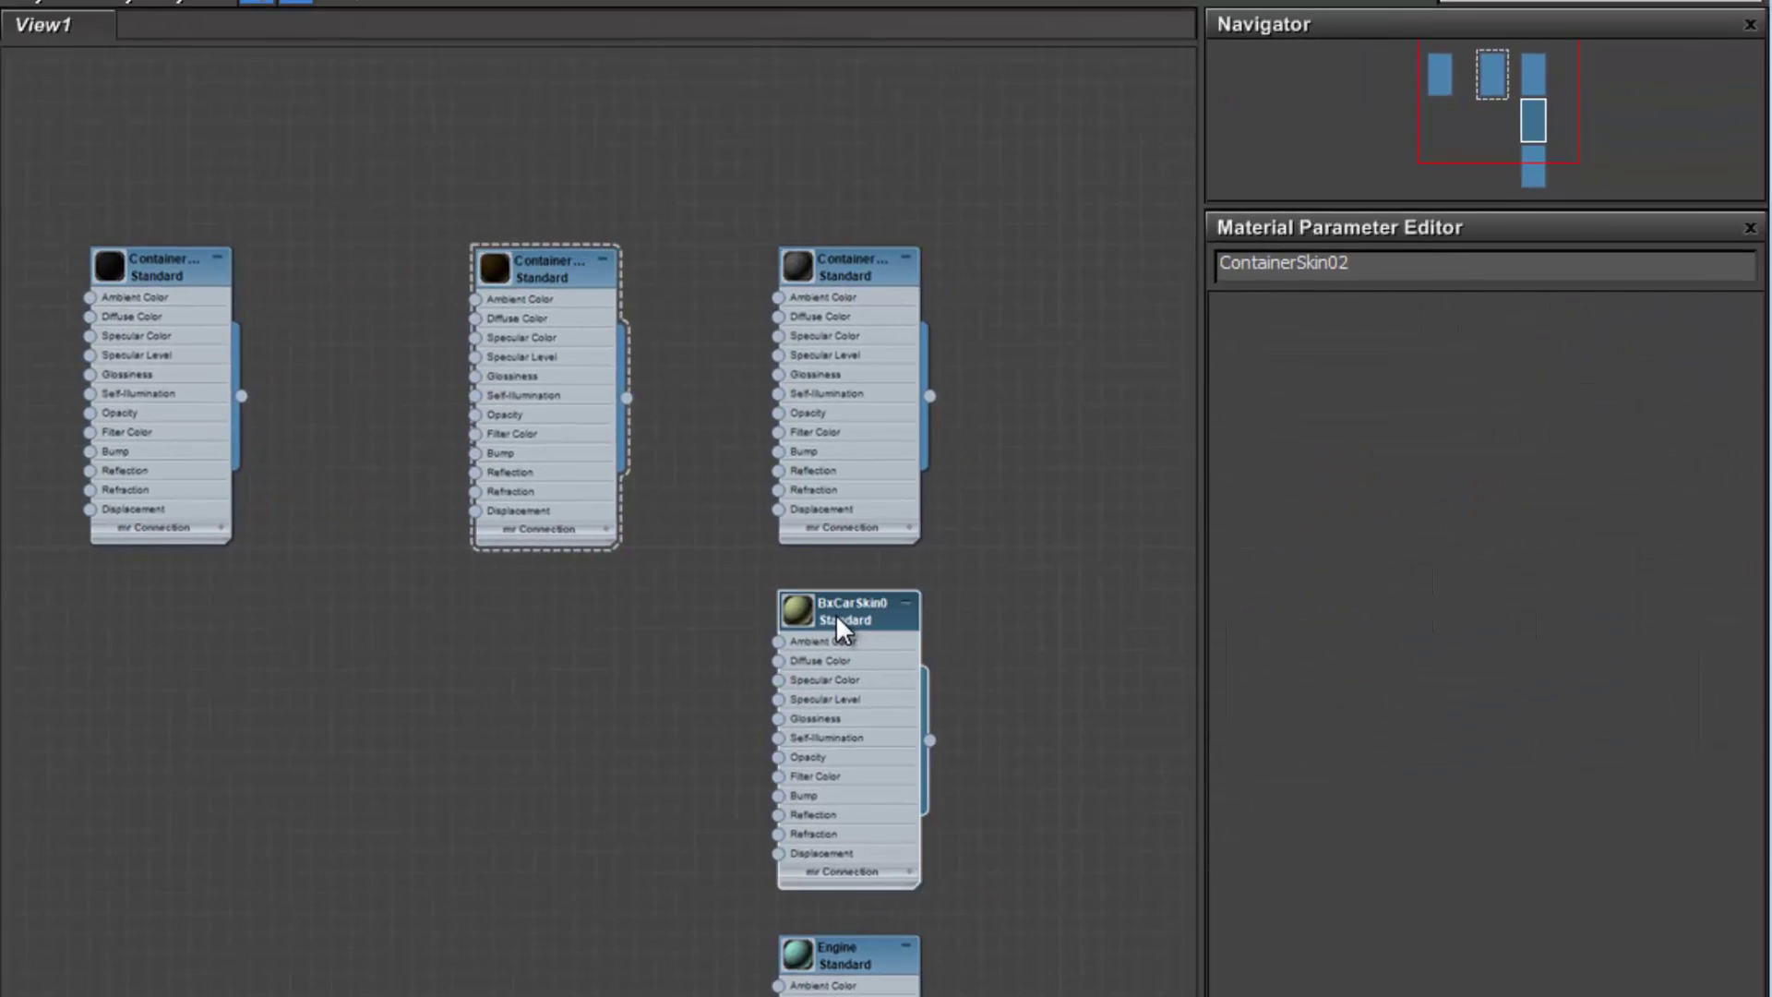
Copy the BxCarSkin0 material twice, coloring the outer copy's diffuse red and the middle copy's dark blue.
{"action": "left_click", "coordinate": [1637, 462]}
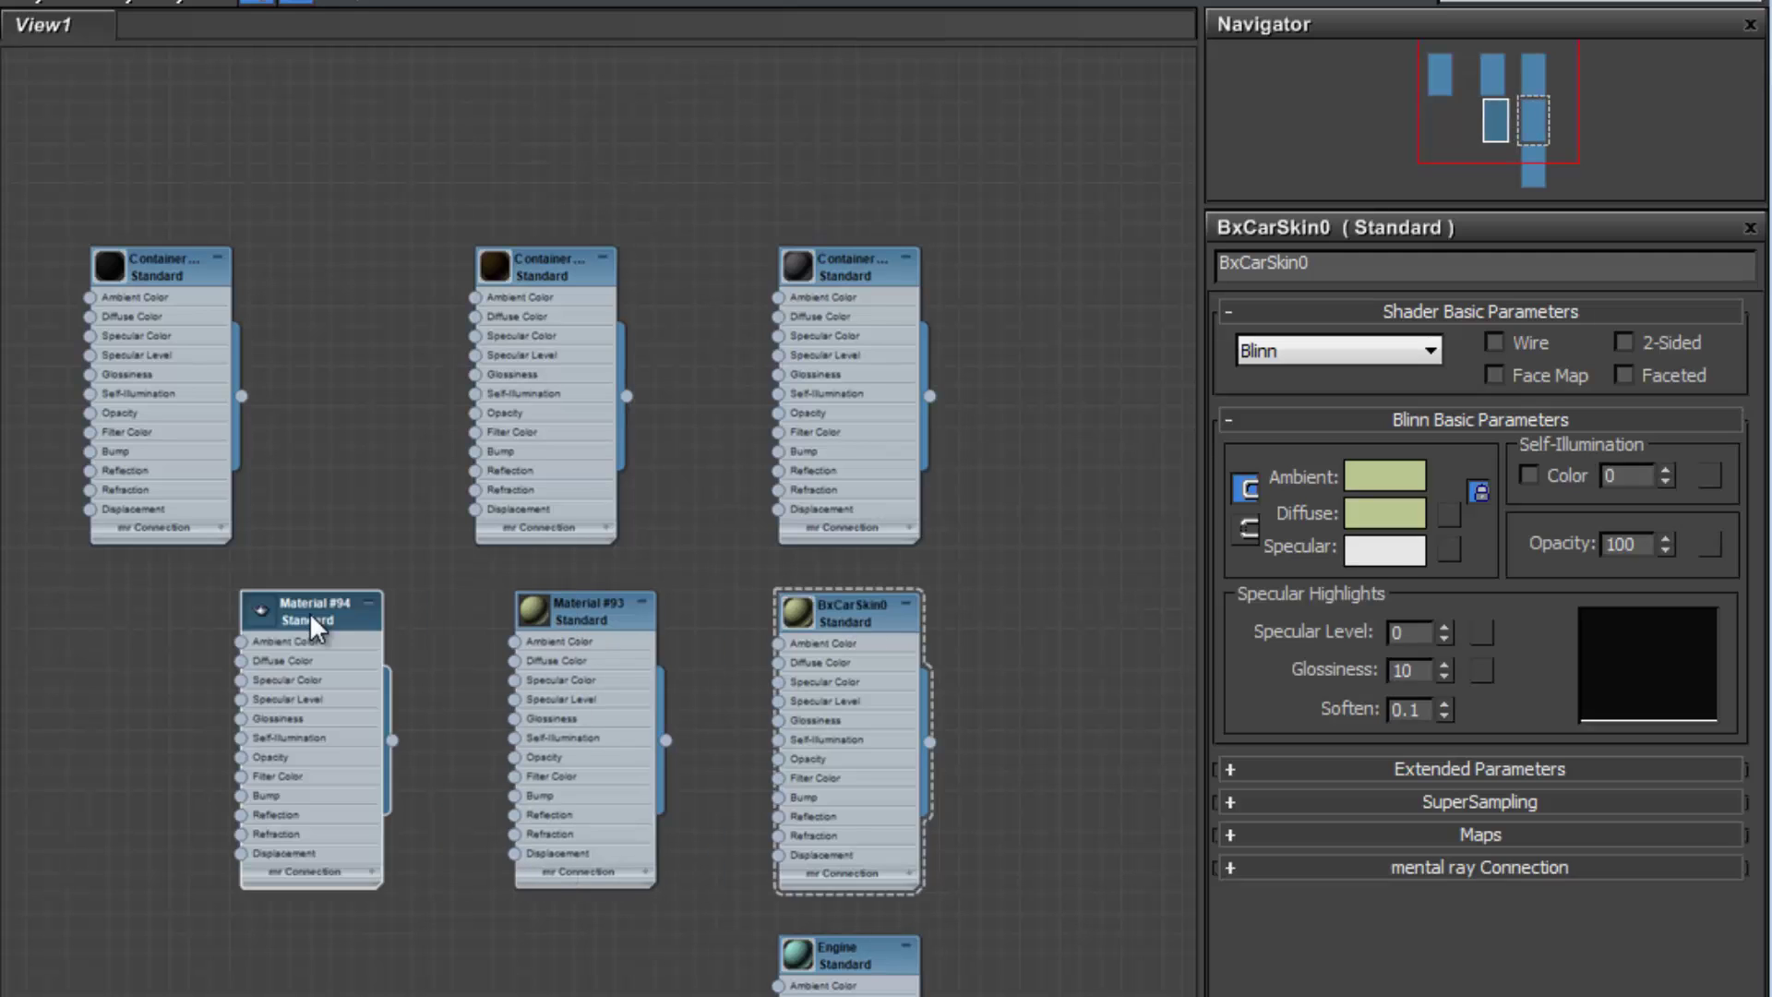
{"action": "left_click", "coordinate": [323, 611]}
{"action": "left_click", "coordinate": [577, 610]}
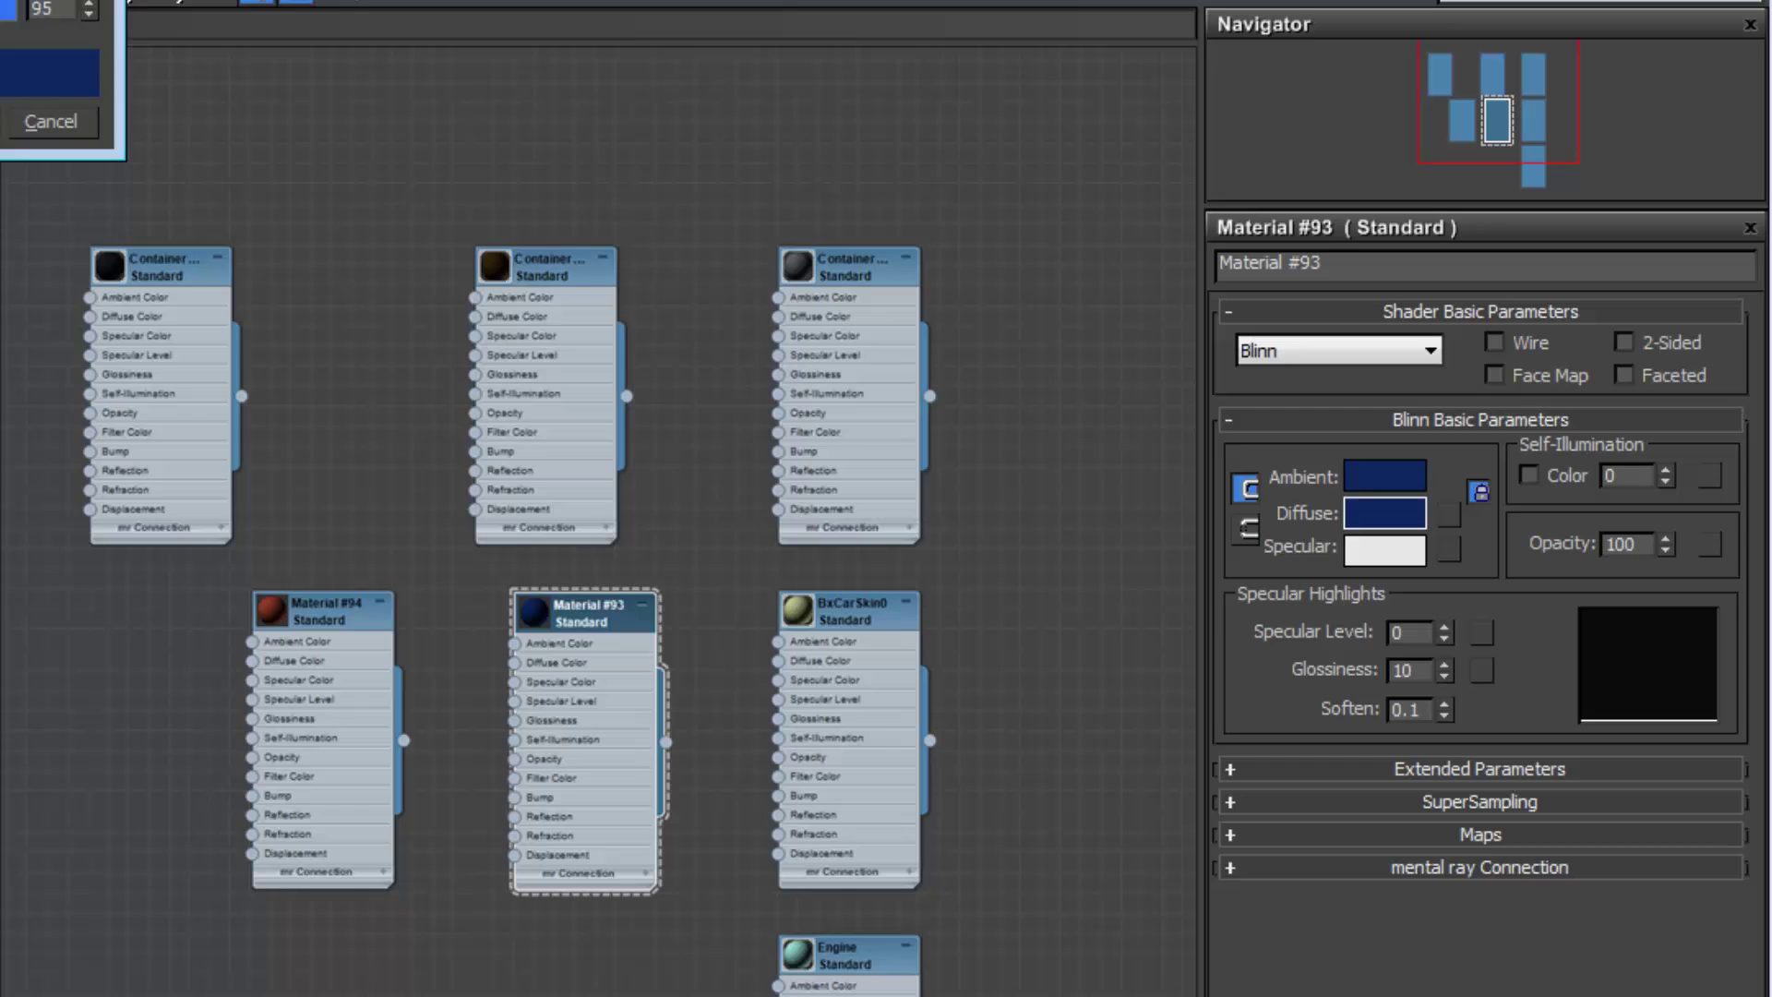
Name the dark blue box car material BxCarSkin01, reusing the original material's name.
{"action": "double_click", "coordinate": [850, 619]}
{"action": "double_click", "coordinate": [1338, 263]}
{"action": "key", "text": "ctrl+c"}
{"action": "double_click", "coordinate": [567, 626]}
{"action": "double_click", "coordinate": [1352, 262]}
{"action": "key", "text": "ctrl+v"}
{"action": "type", "text": "1"}
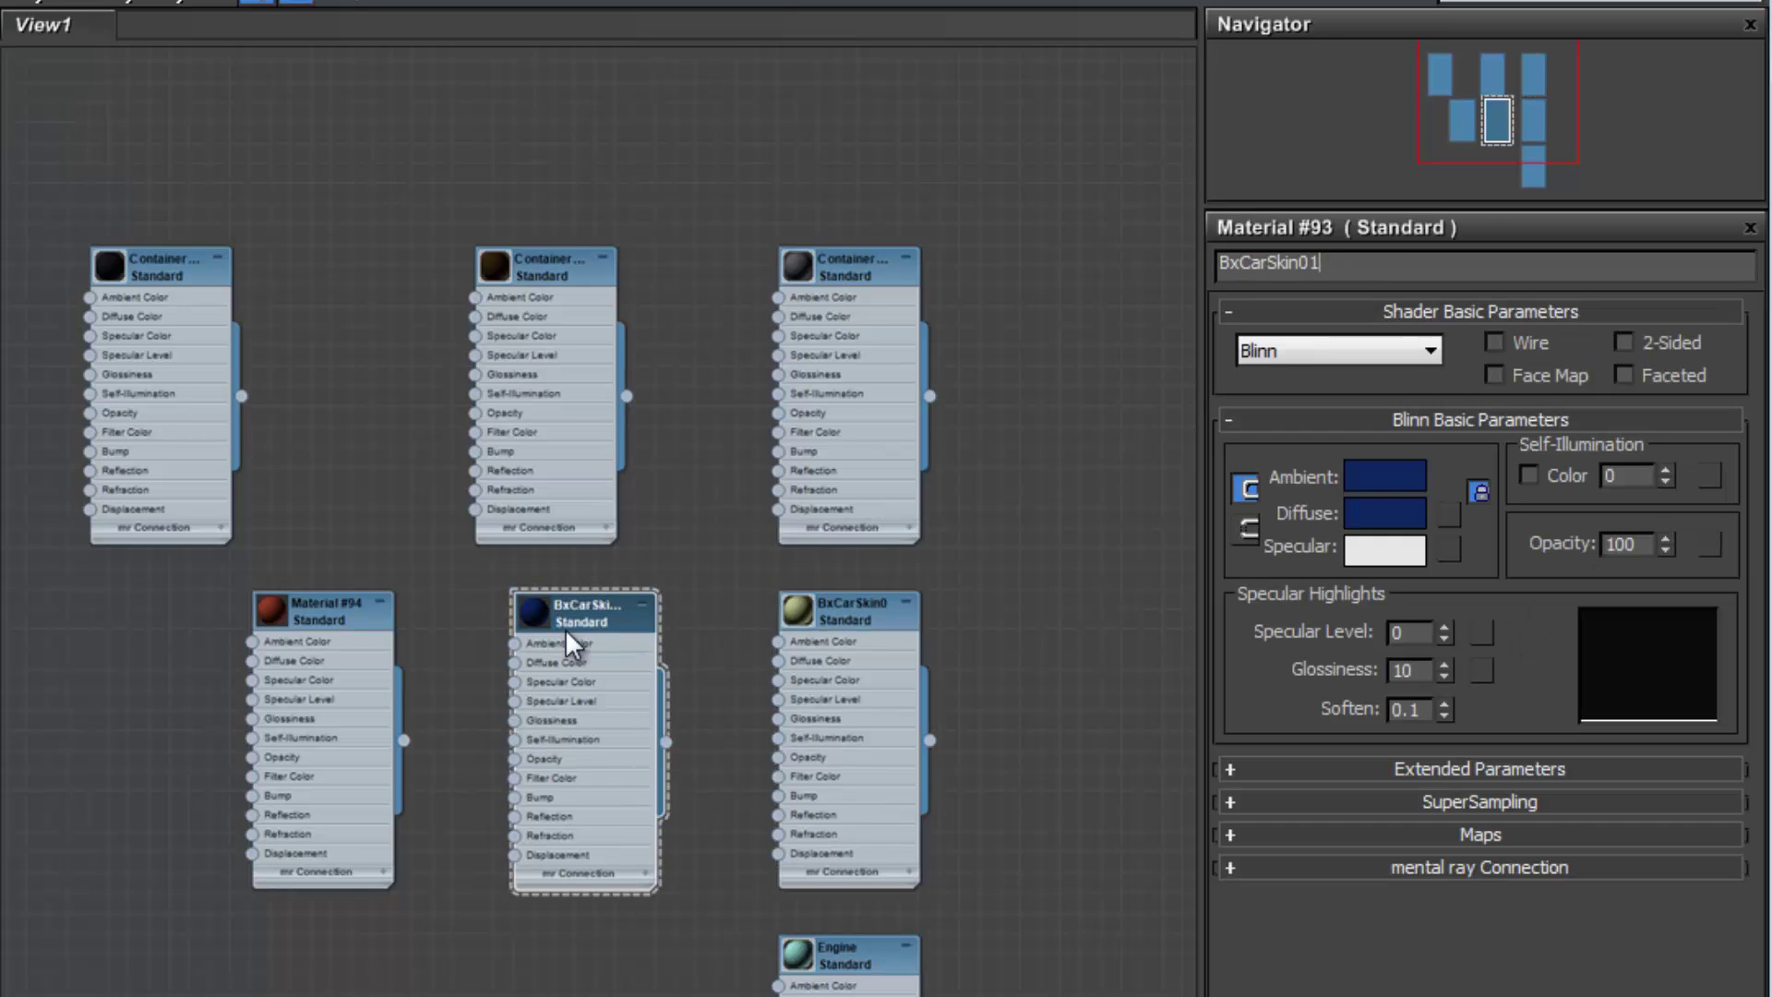
Name the red box car material BxCarSkin02.
{"action": "double_click", "coordinate": [323, 622]}
{"action": "double_click", "coordinate": [1362, 265]}
{"action": "key", "text": "ctrl+v"}
{"action": "type", "text": "2"}
Assign BxCarSkin02 to the second box car behind the engine and BxCarSkin01 to the third, and close the material editor.
{"action": "middle_click_drag", "start_coordinate": [603, 652], "coordinate": [553, 487]}
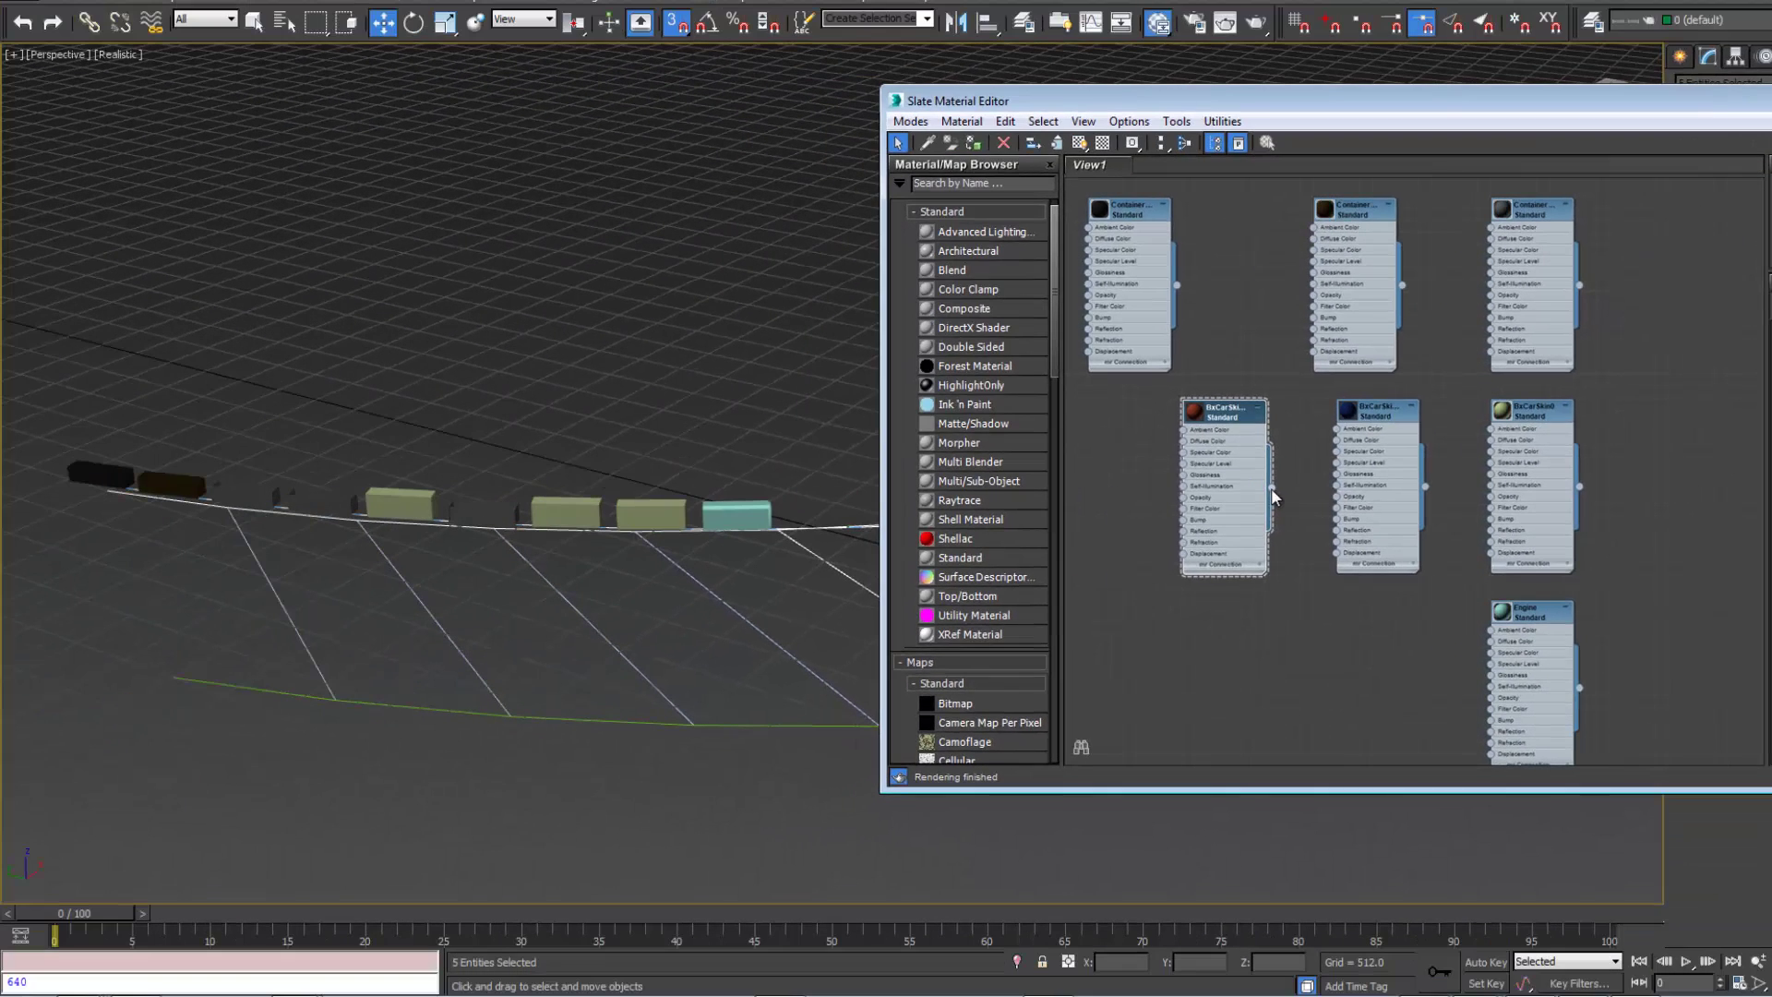
{"action": "left_click_drag", "start_coordinate": [1271, 486], "coordinate": [511, 528]}
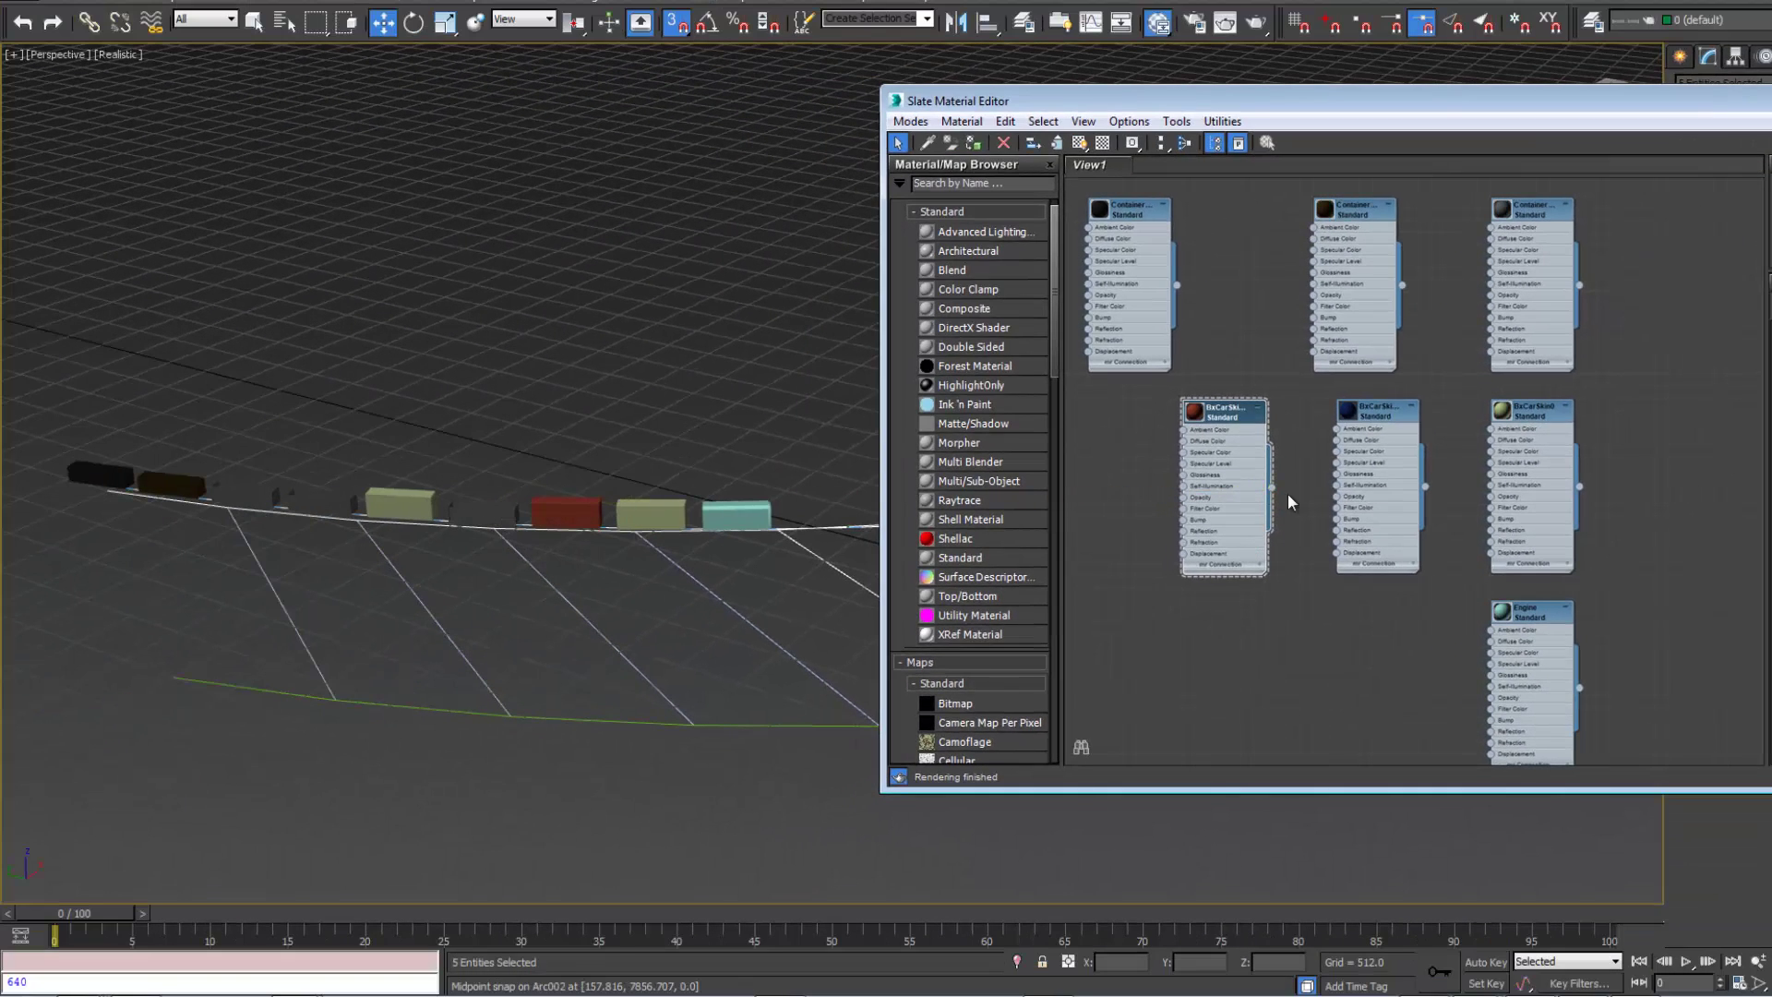
{"action": "left_click_drag", "start_coordinate": [1426, 485], "coordinate": [410, 505]}
{"action": "left_click", "coordinate": [1768, 98]}
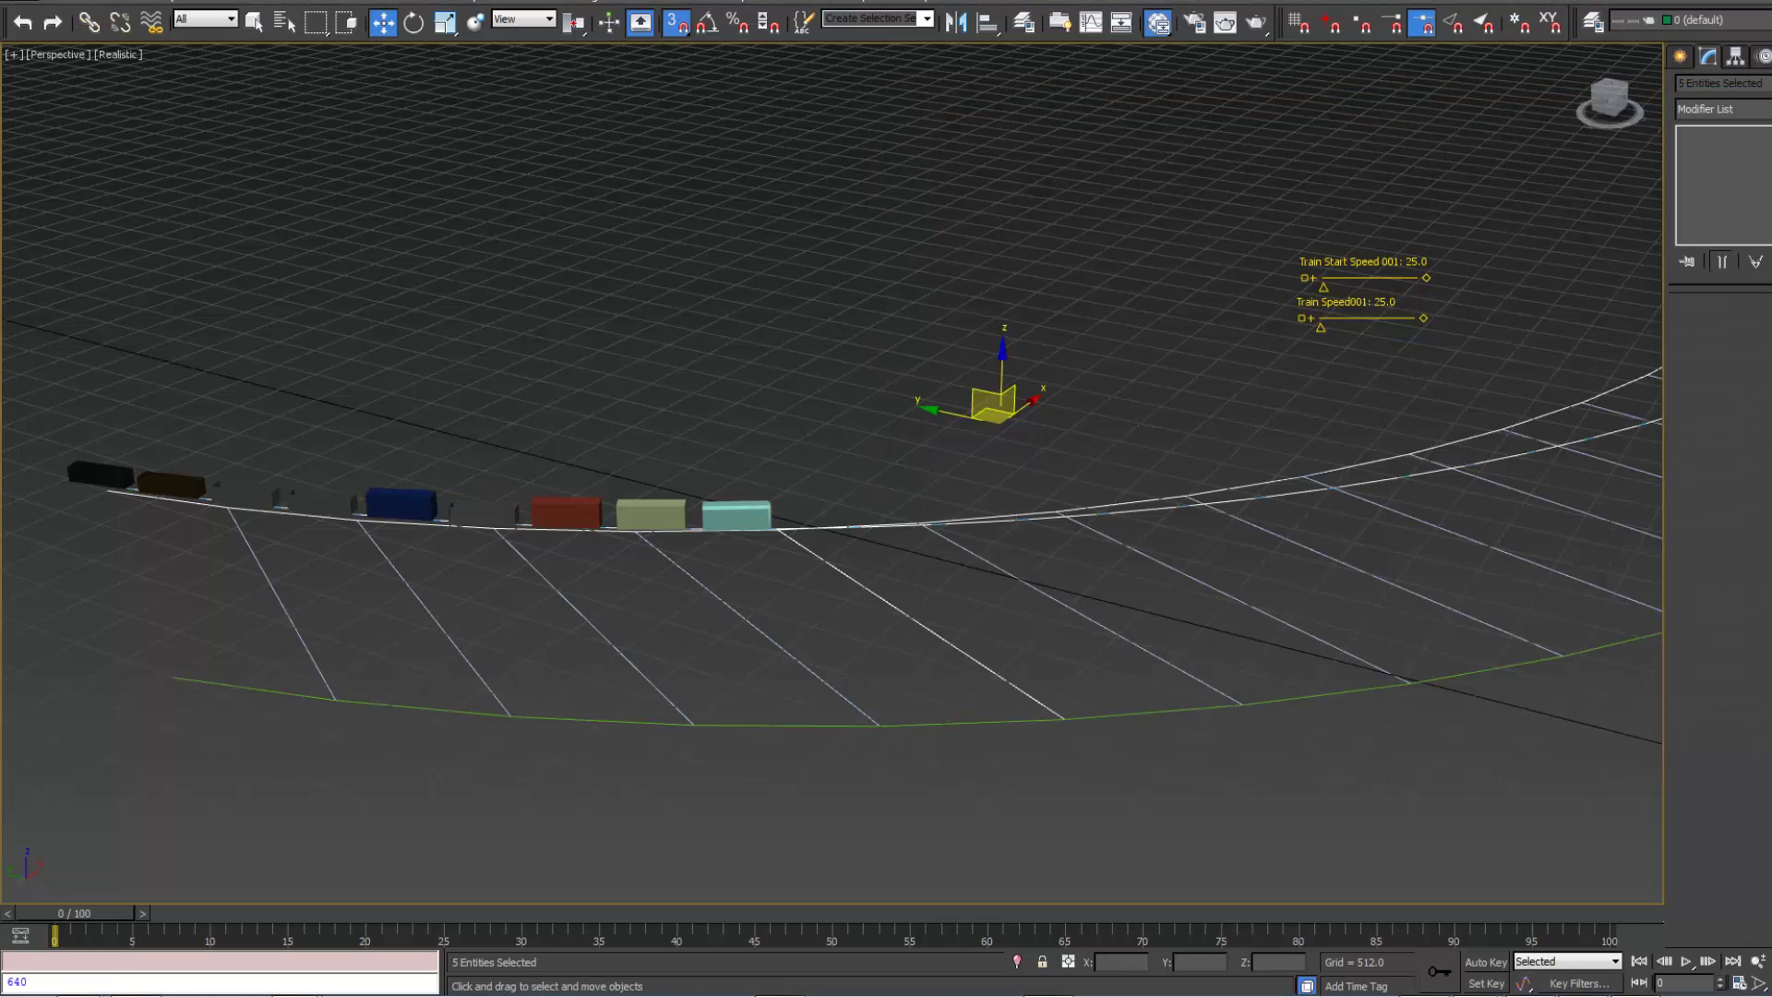
Select the WWMT helpers of the box car and the container car, leaving out the engine's helper.
{"action": "middle_click_drag", "start_coordinate": [1013, 570], "coordinate": [886, 395]}
{"action": "middle_click_drag", "start_coordinate": [1425, 611], "coordinate": [1353, 580]}
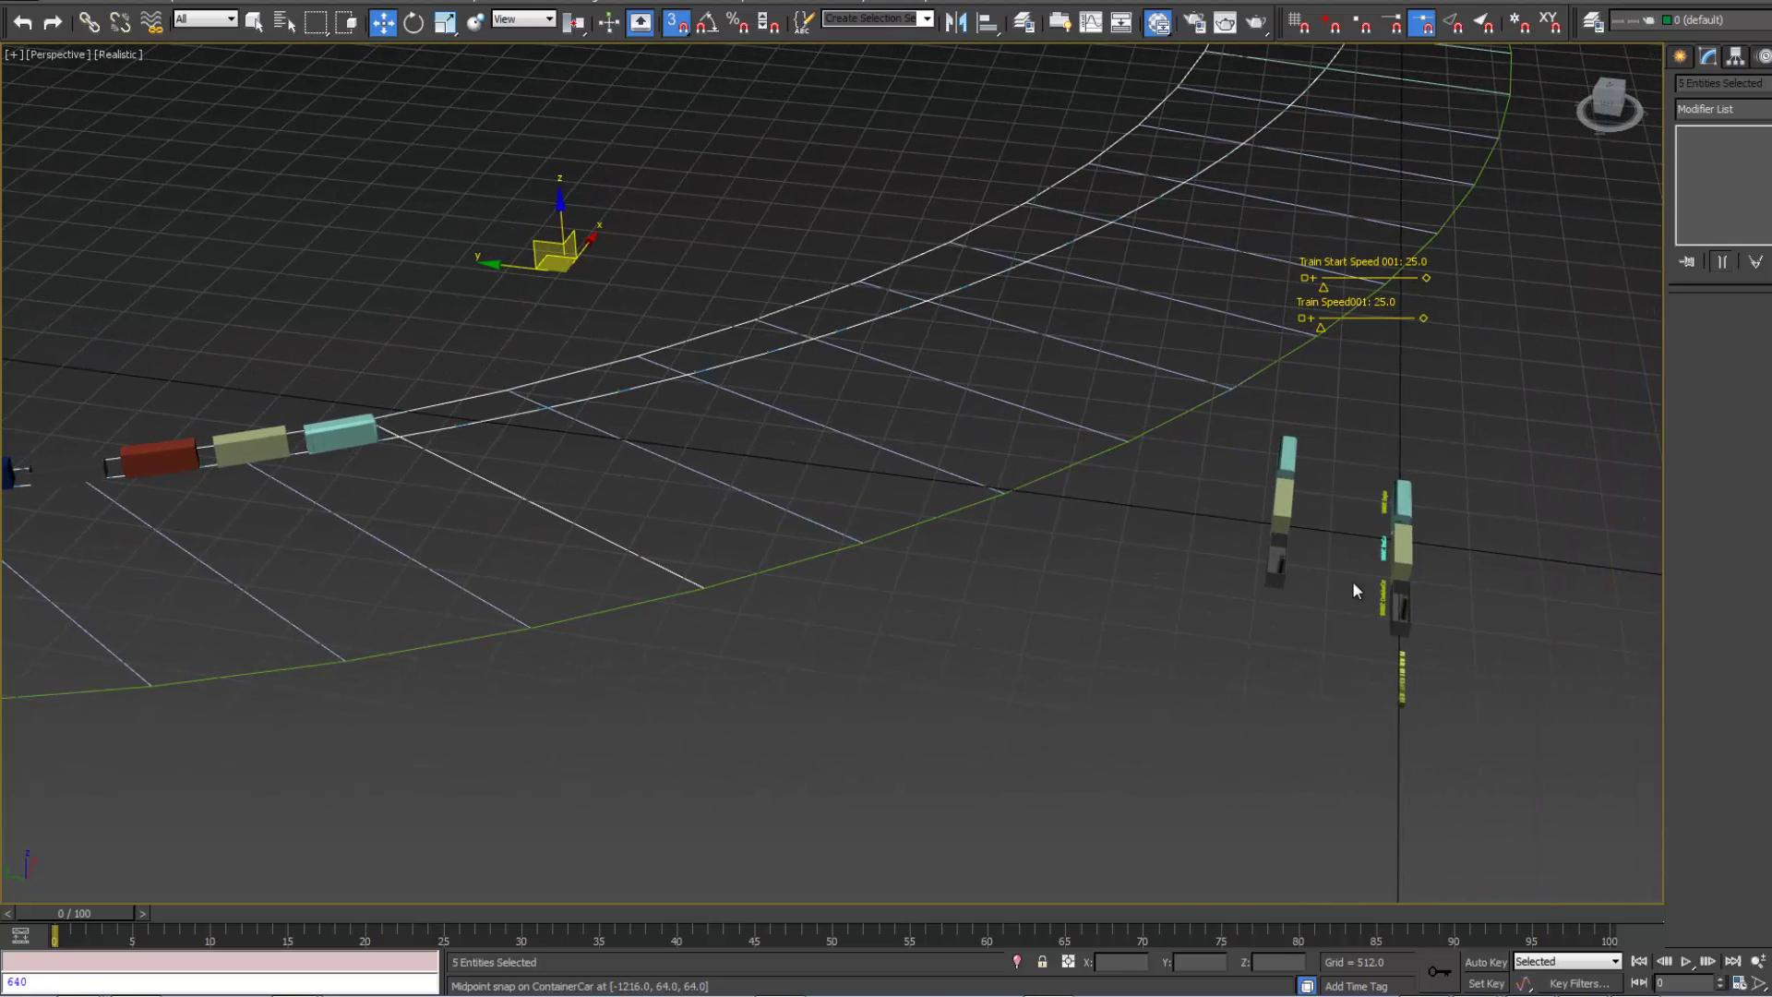
{"action": "left_click_drag", "start_coordinate": [1383, 615], "coordinate": [1384, 613]}
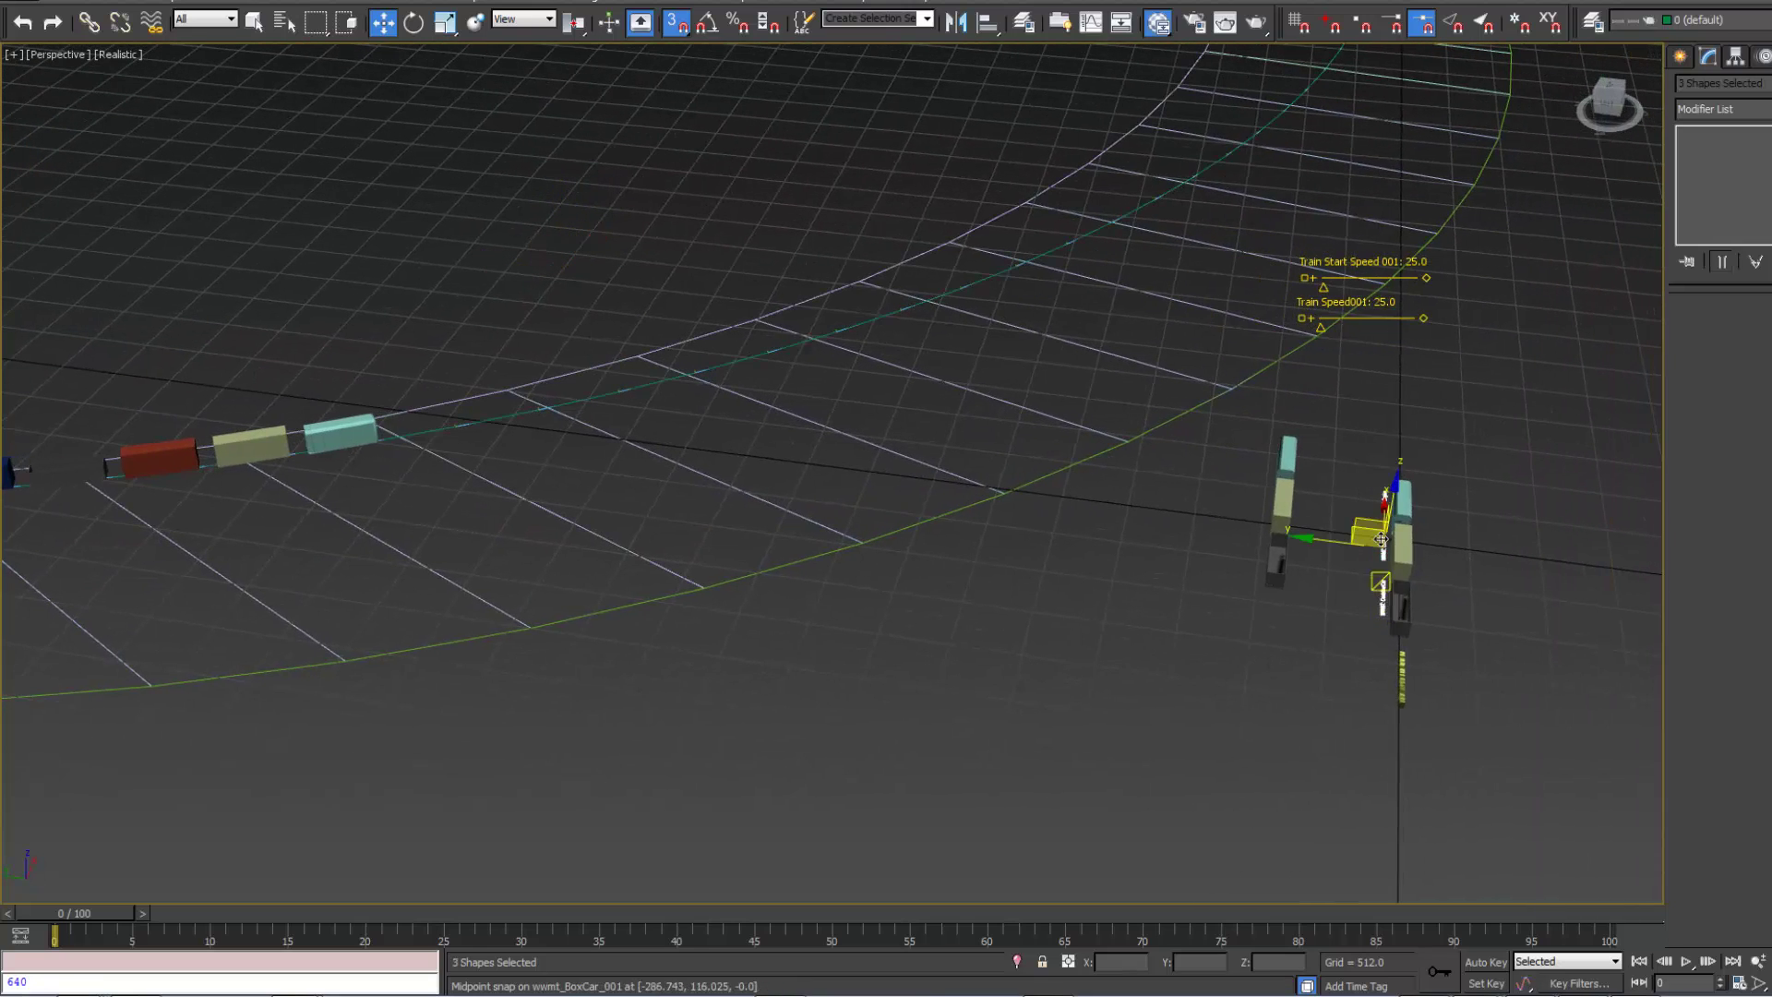
{"action": "scroll", "coordinate": [1375, 572], "scroll_direction": "up", "scroll_amount": 6}
{"action": "left_click", "coordinate": [1335, 535], "text": "alt"}
{"action": "scroll", "coordinate": [1257, 511], "scroll_direction": "down", "scroll_amount": 4}
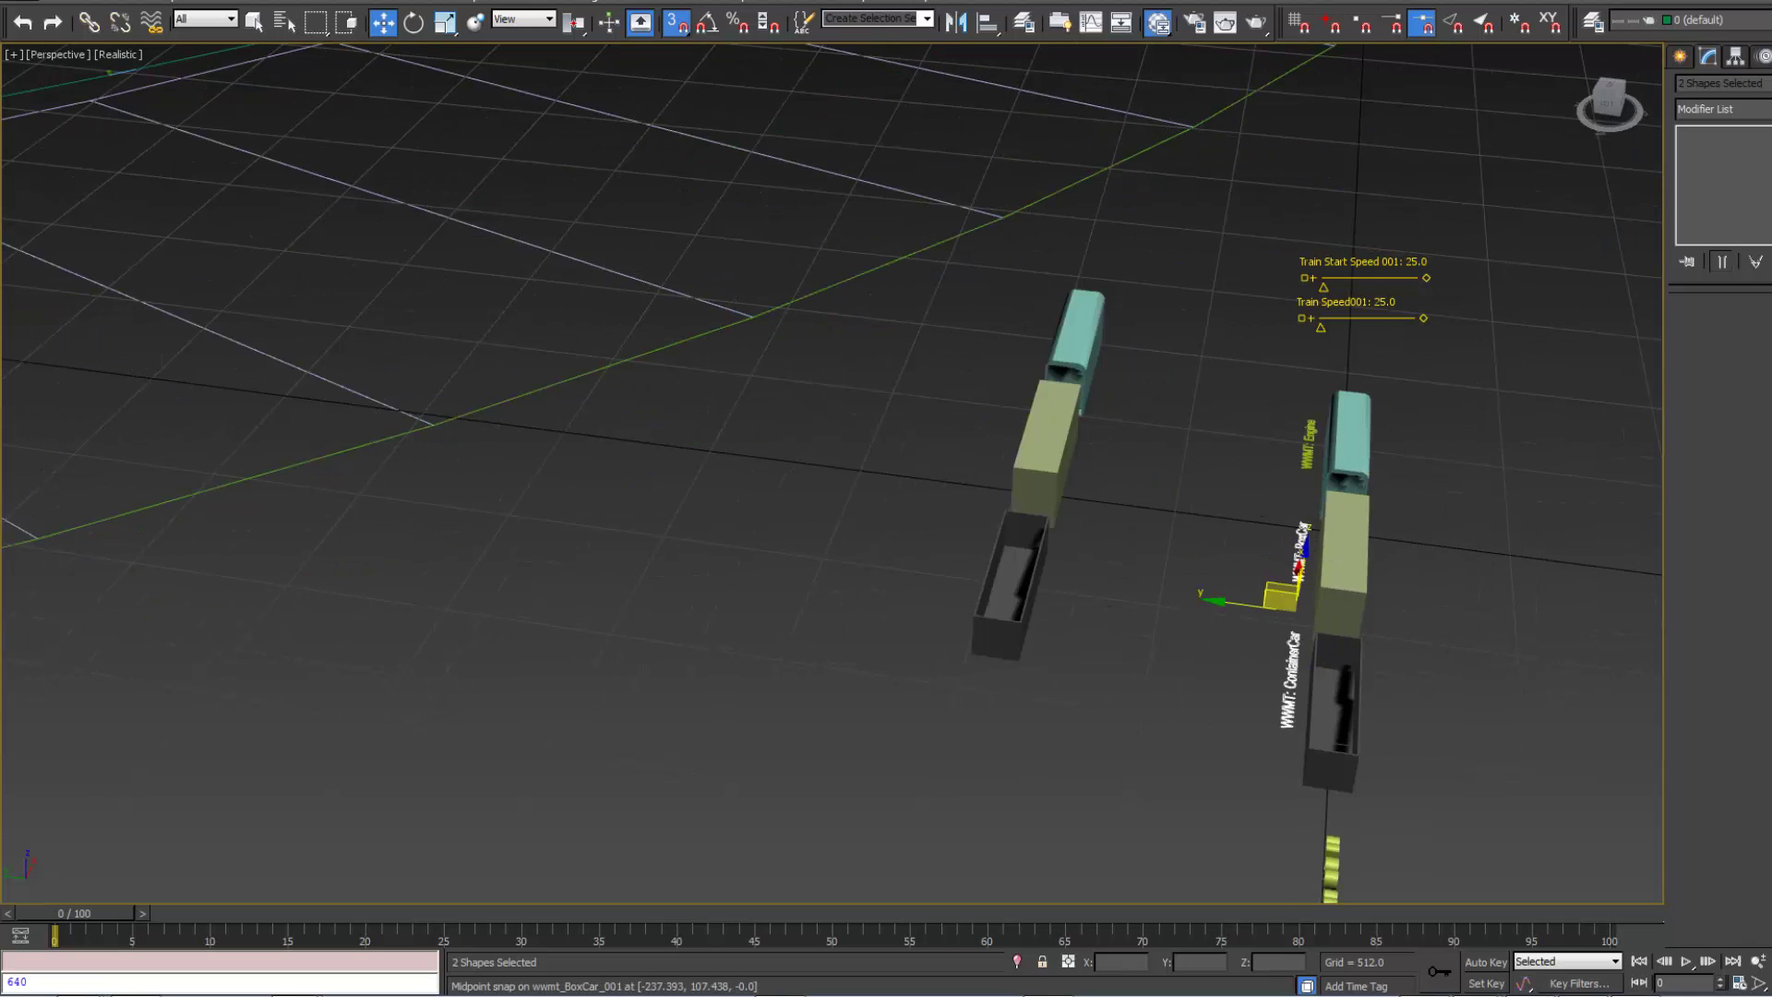
Collect the skins from the proxies of the two selected WWMT models with Anvil's model tools.
{"action": "left_click_drag", "start_coordinate": [1771, 448], "coordinate": [273, 128]}
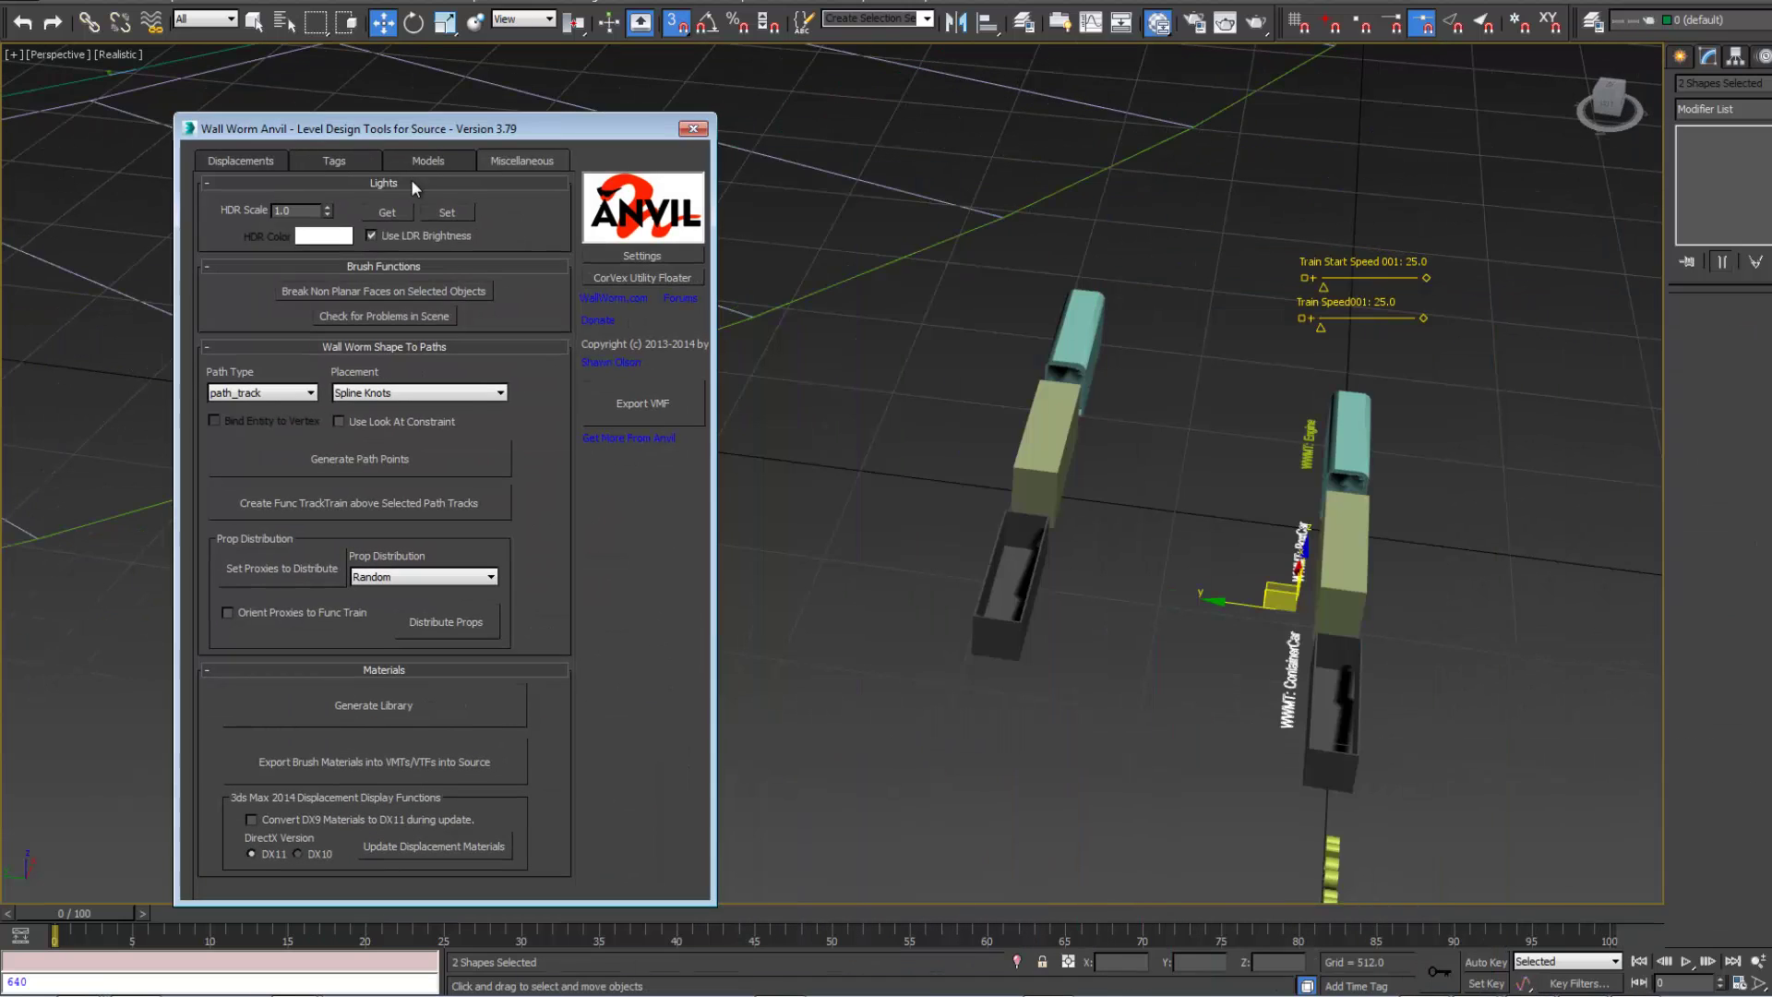
{"action": "left_click", "coordinate": [429, 159]}
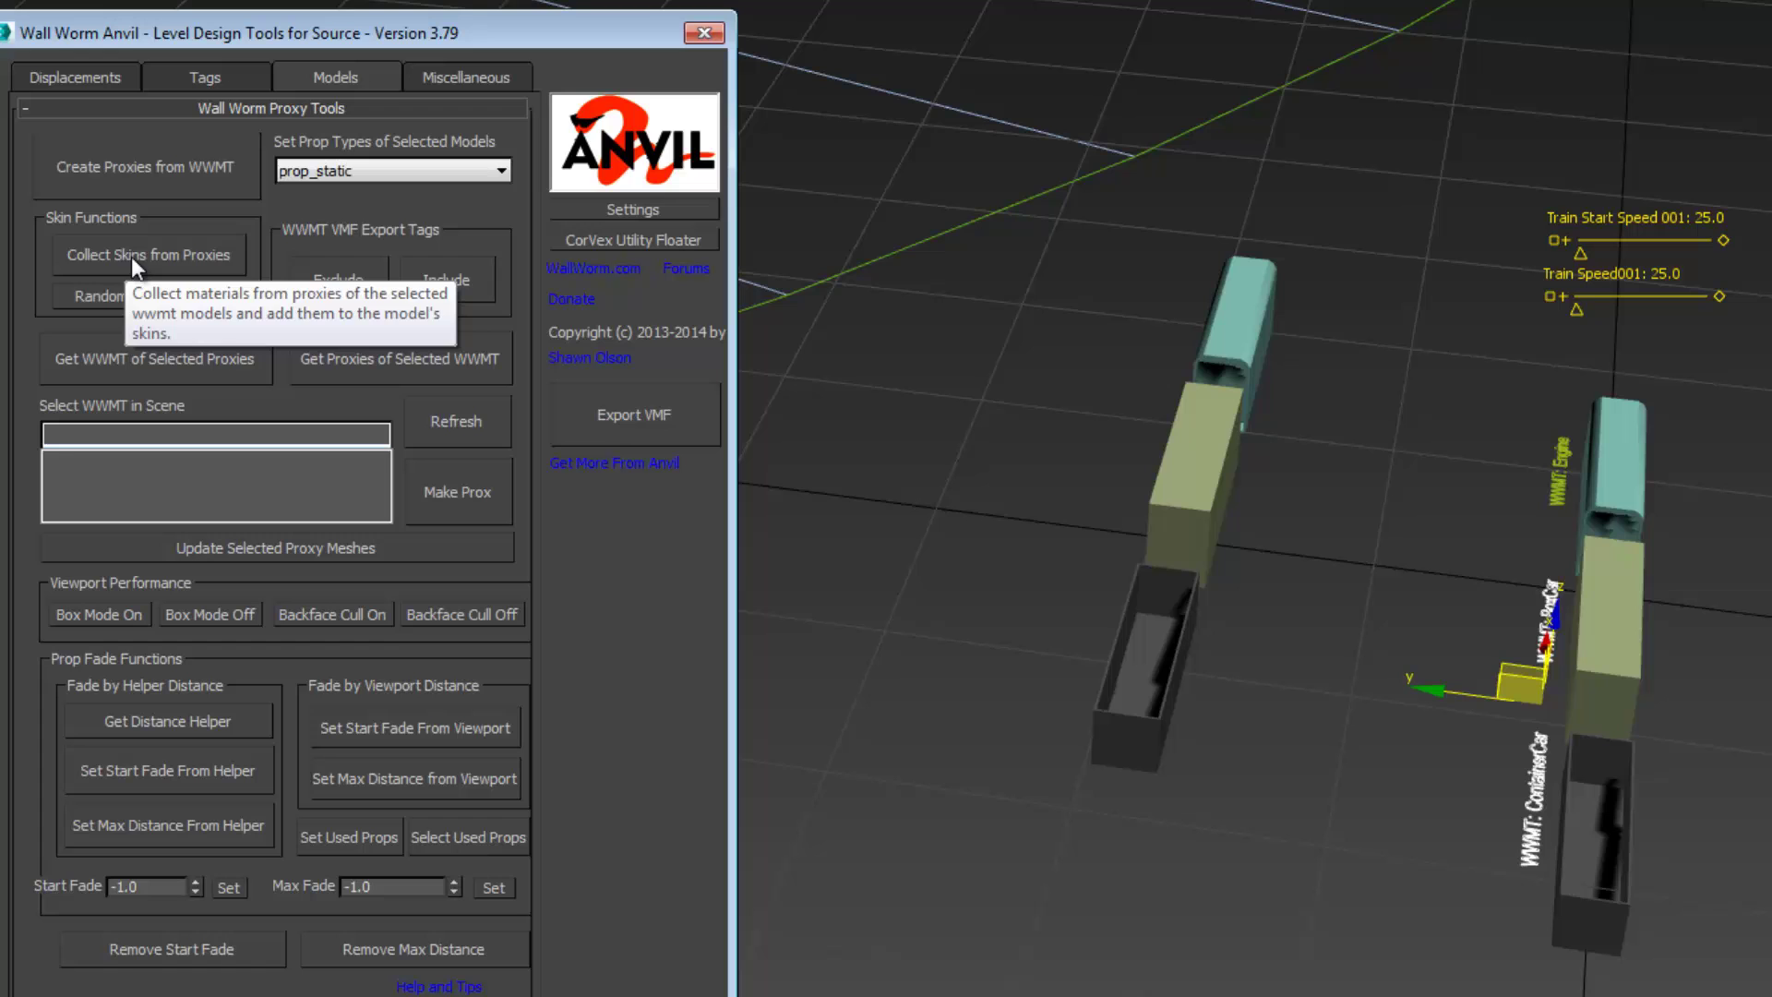
{"action": "left_click", "coordinate": [131, 257]}
{"action": "left_click", "coordinate": [1095, 629]}
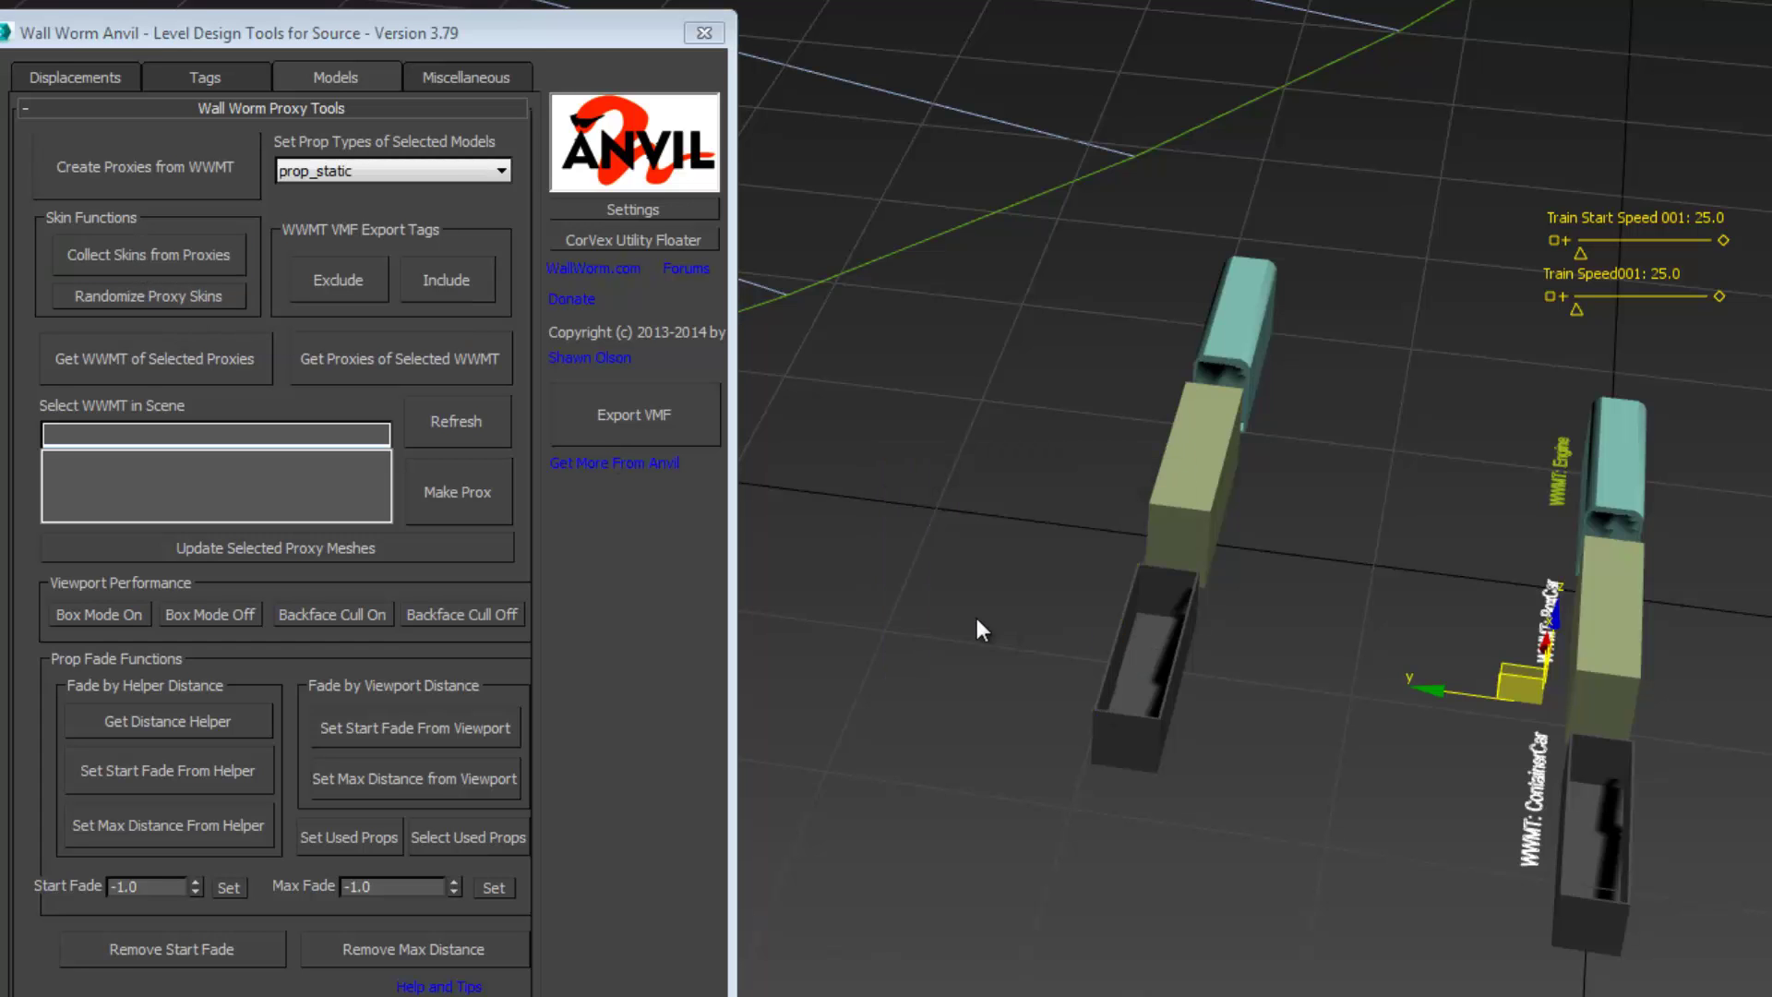
Randomize the proxy skins of the box cars and container cars along the train, repeating the randomization.
{"action": "middle_click_drag", "start_coordinate": [974, 612], "coordinate": [1532, 673]}
{"action": "scroll", "coordinate": [1144, 580], "scroll_direction": "down", "scroll_amount": 4}
{"action": "scroll", "coordinate": [1556, 737], "scroll_direction": "up", "scroll_amount": 5}
{"action": "middle_click_drag", "start_coordinate": [1550, 739], "coordinate": [1653, 849], "text": "alt"}
{"action": "scroll", "coordinate": [1653, 849], "scroll_direction": "down", "scroll_amount": 10}
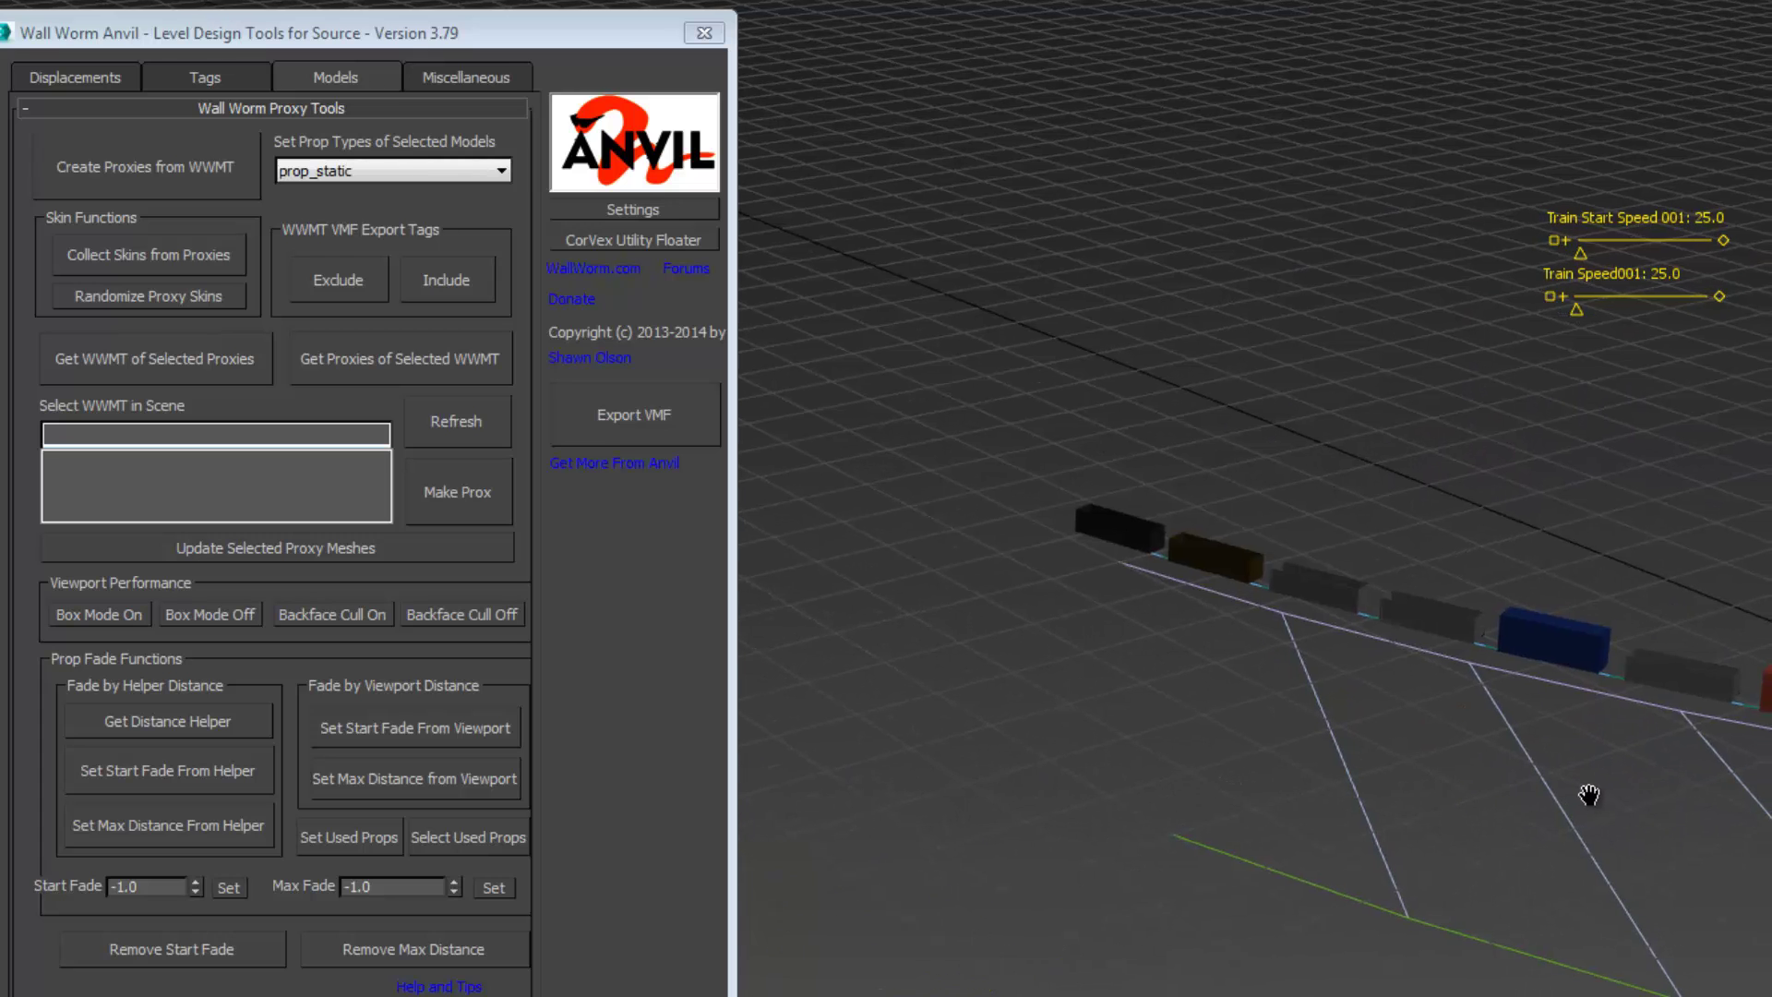
{"action": "left_click", "coordinate": [165, 297]}
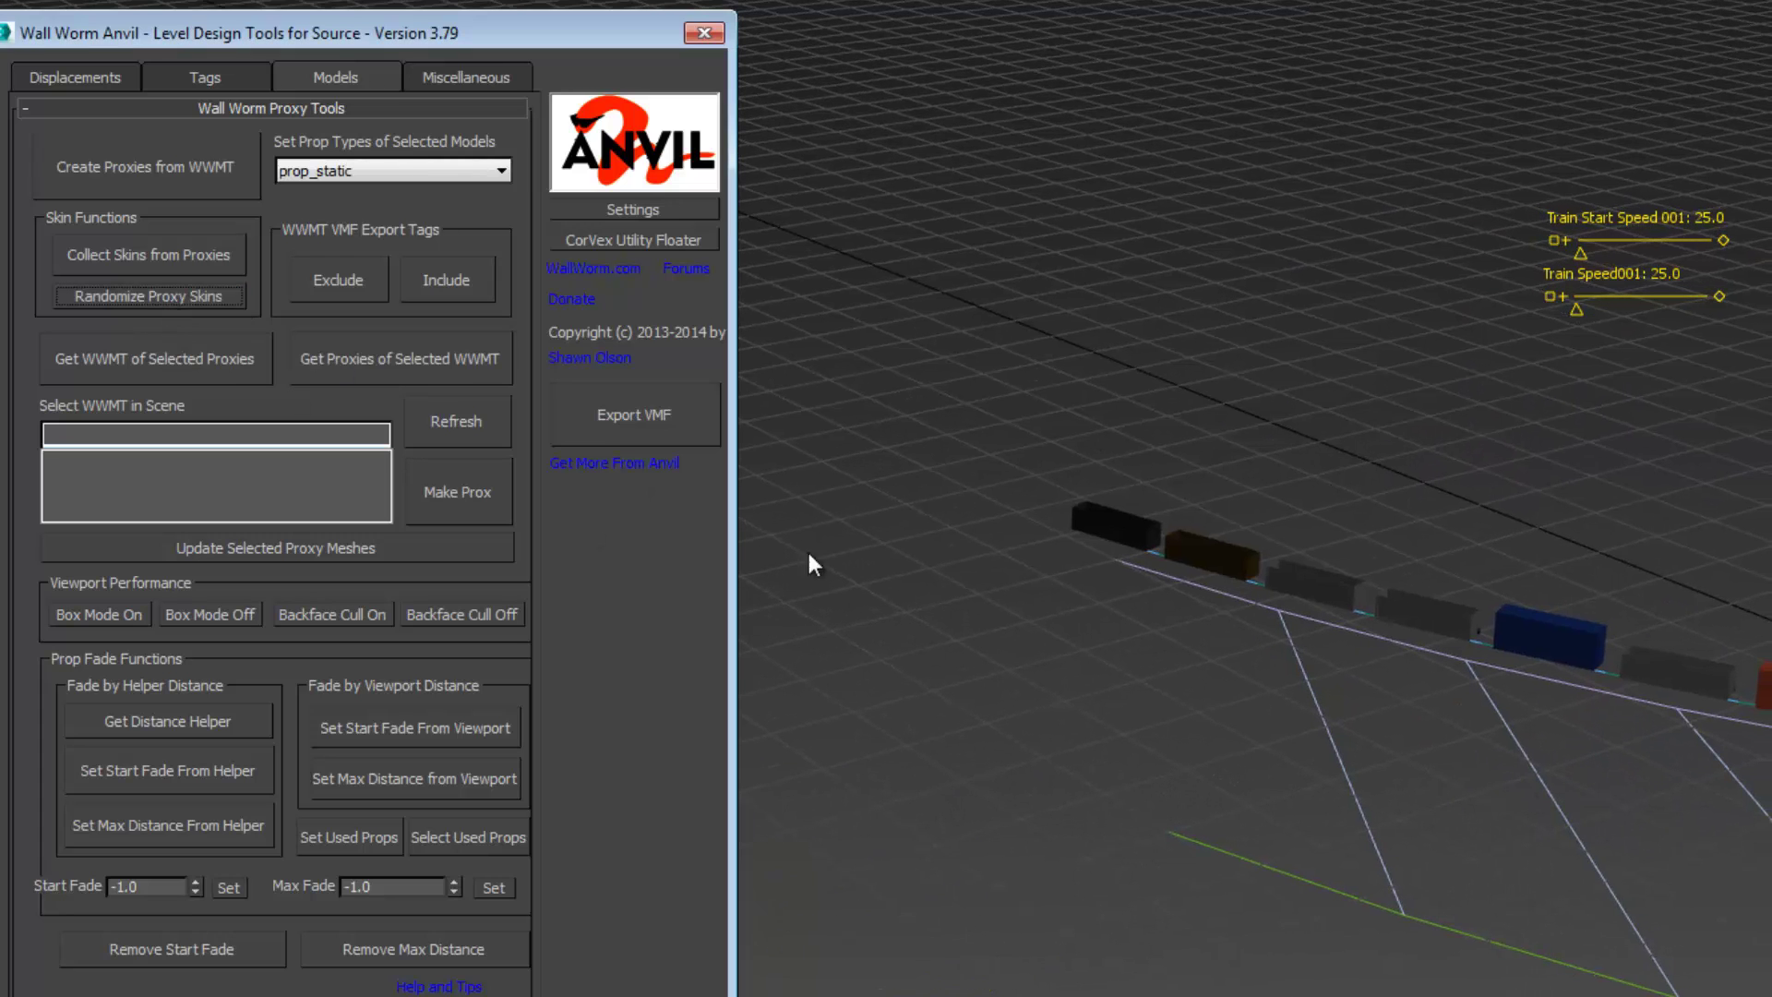
{"action": "middle_click_drag", "start_coordinate": [1150, 731], "coordinate": [970, 677]}
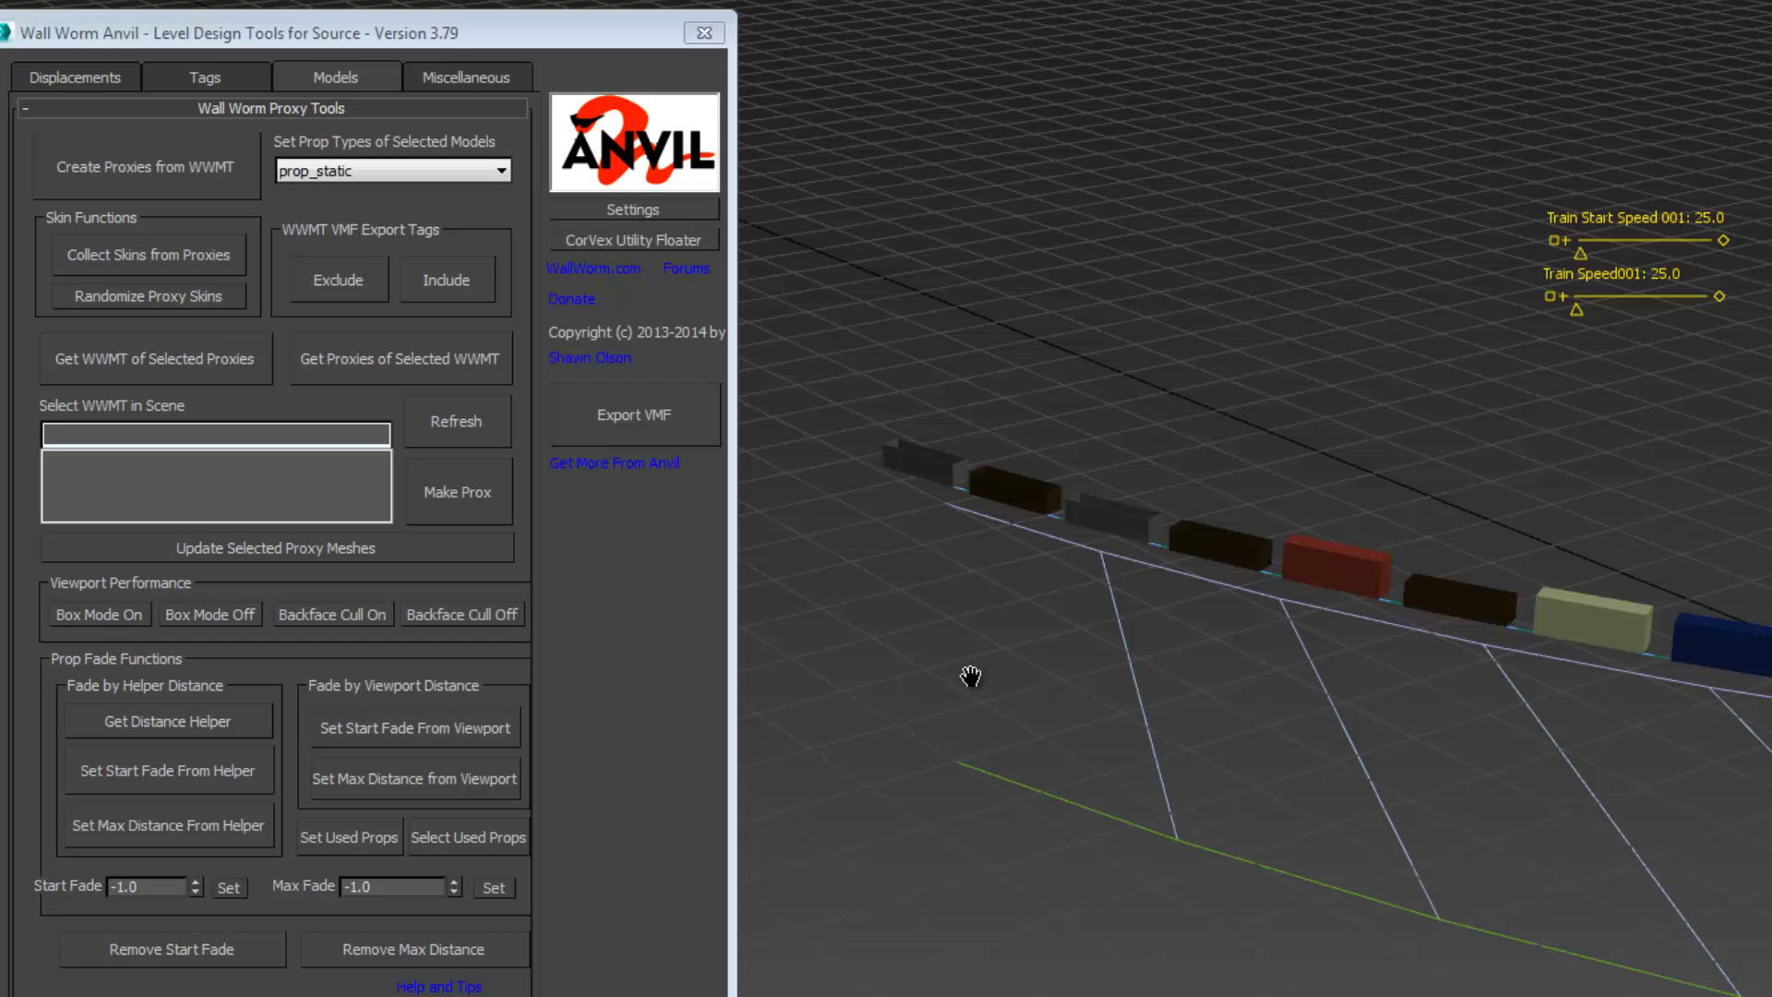
{"action": "left_click", "coordinate": [157, 297]}
{"action": "left_click", "coordinate": [156, 297]}
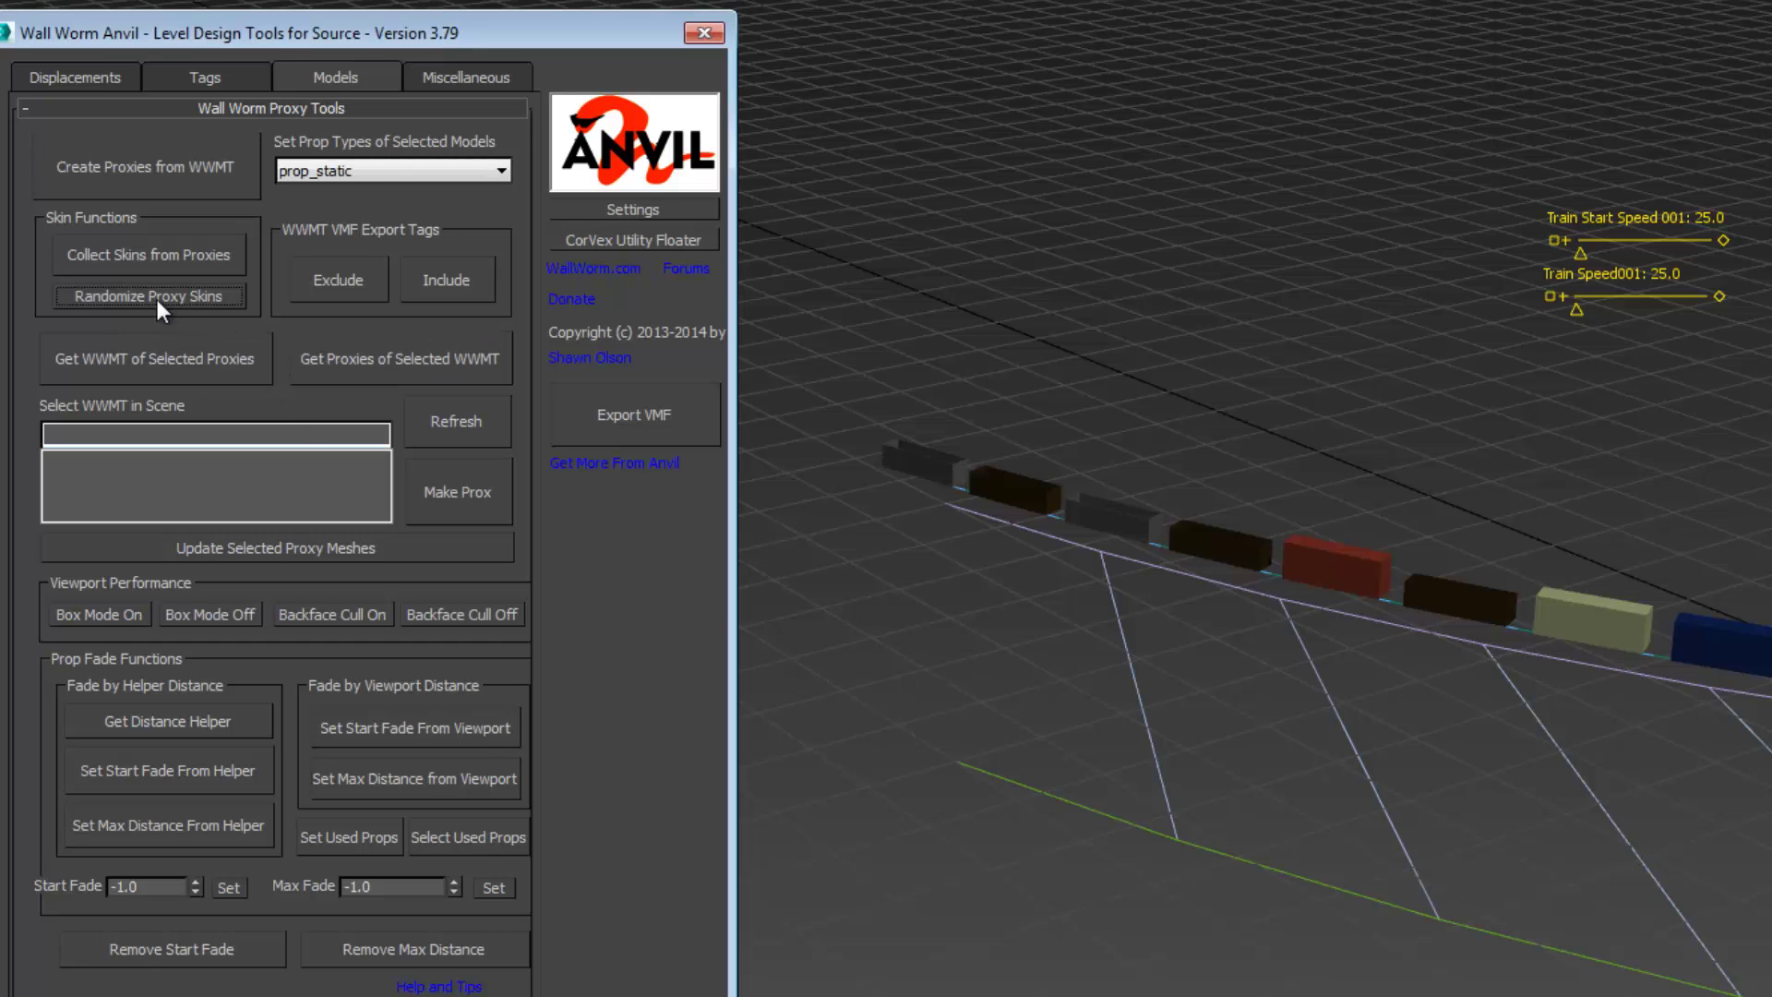
Randomize the proxy skins of the train cars once more and check the new mix along the train.
{"action": "middle_click_drag", "start_coordinate": [1084, 759], "coordinate": [1064, 732]}
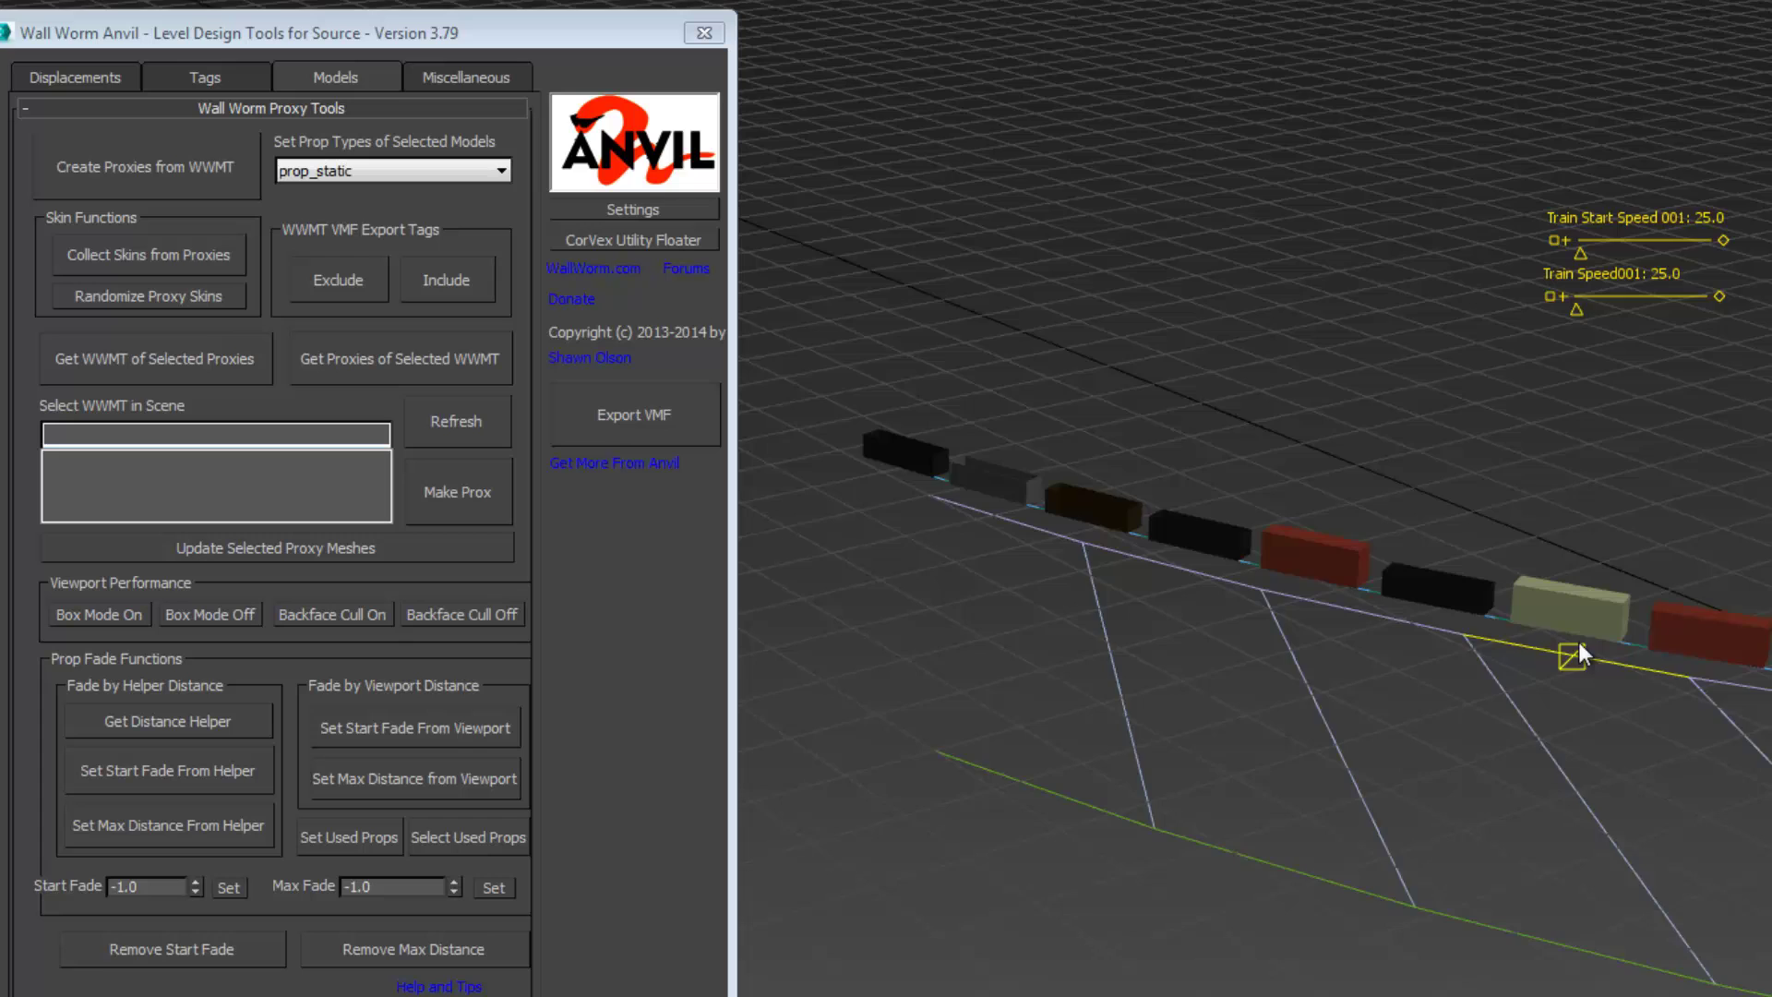
{"action": "scroll", "coordinate": [1716, 679], "scroll_direction": "up", "scroll_amount": 3}
{"action": "scroll", "coordinate": [1707, 676], "scroll_direction": "down", "scroll_amount": 4}
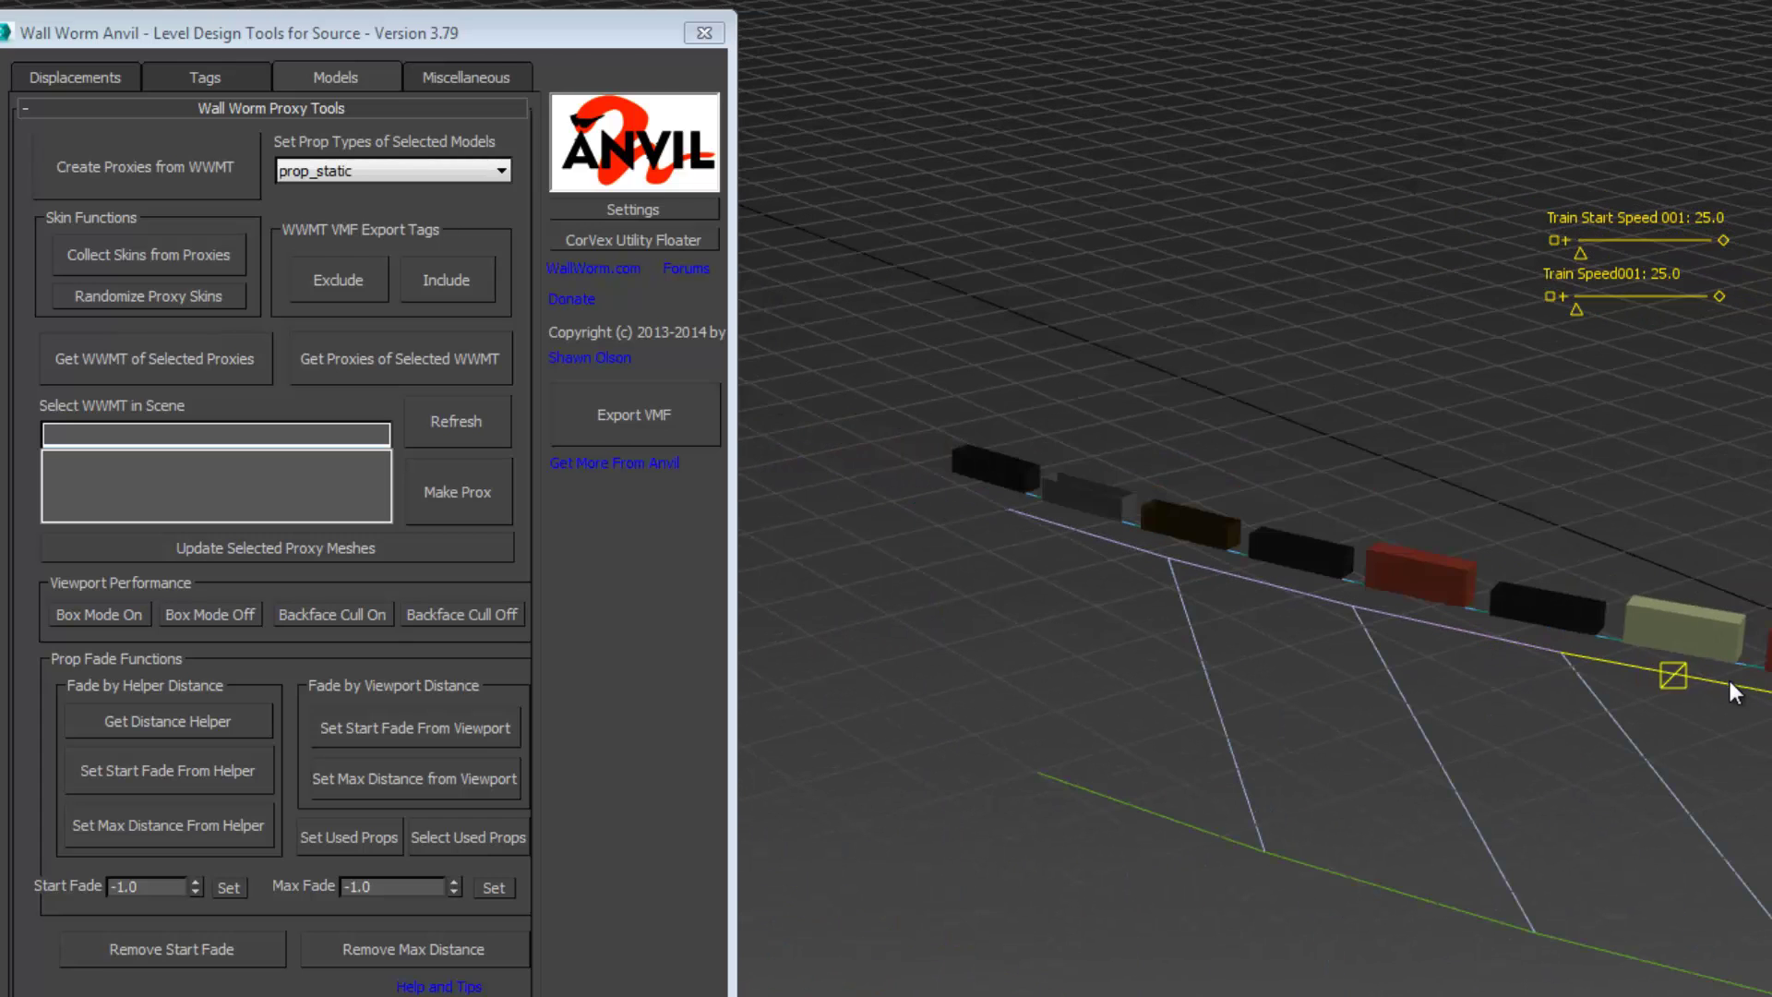
{"action": "left_click", "coordinate": [143, 296]}
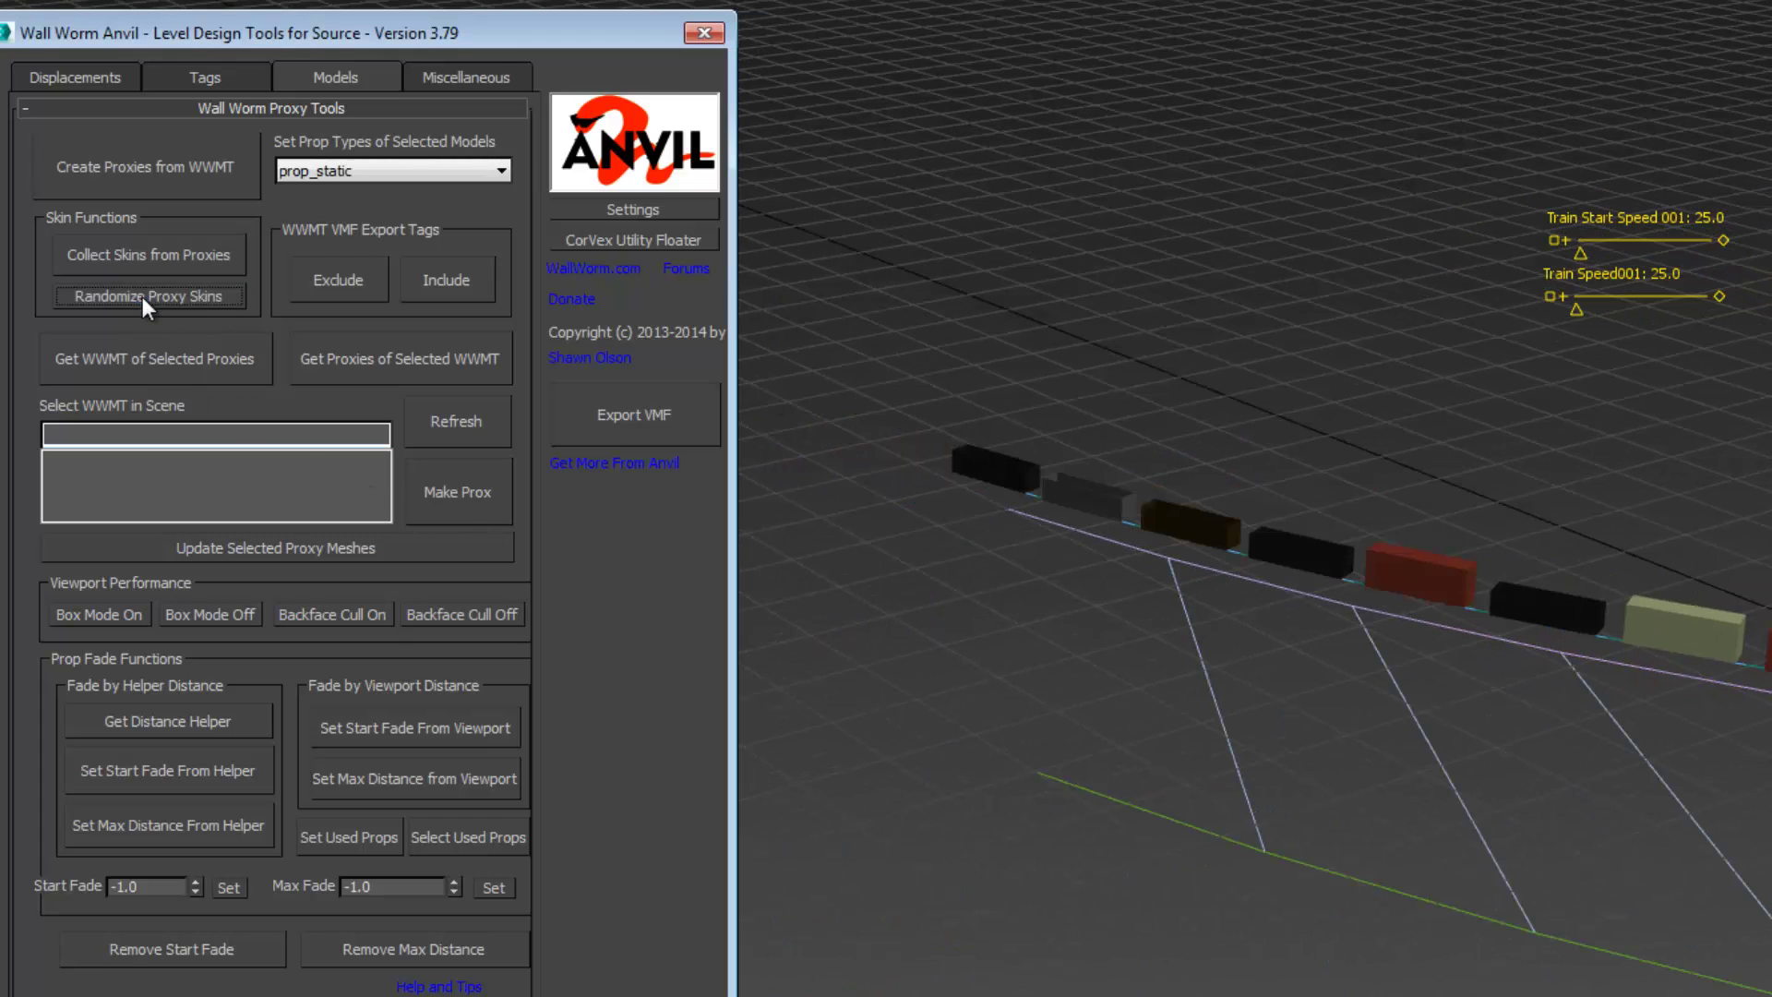
{"action": "middle_click_drag", "start_coordinate": [1139, 658], "coordinate": [1074, 657]}
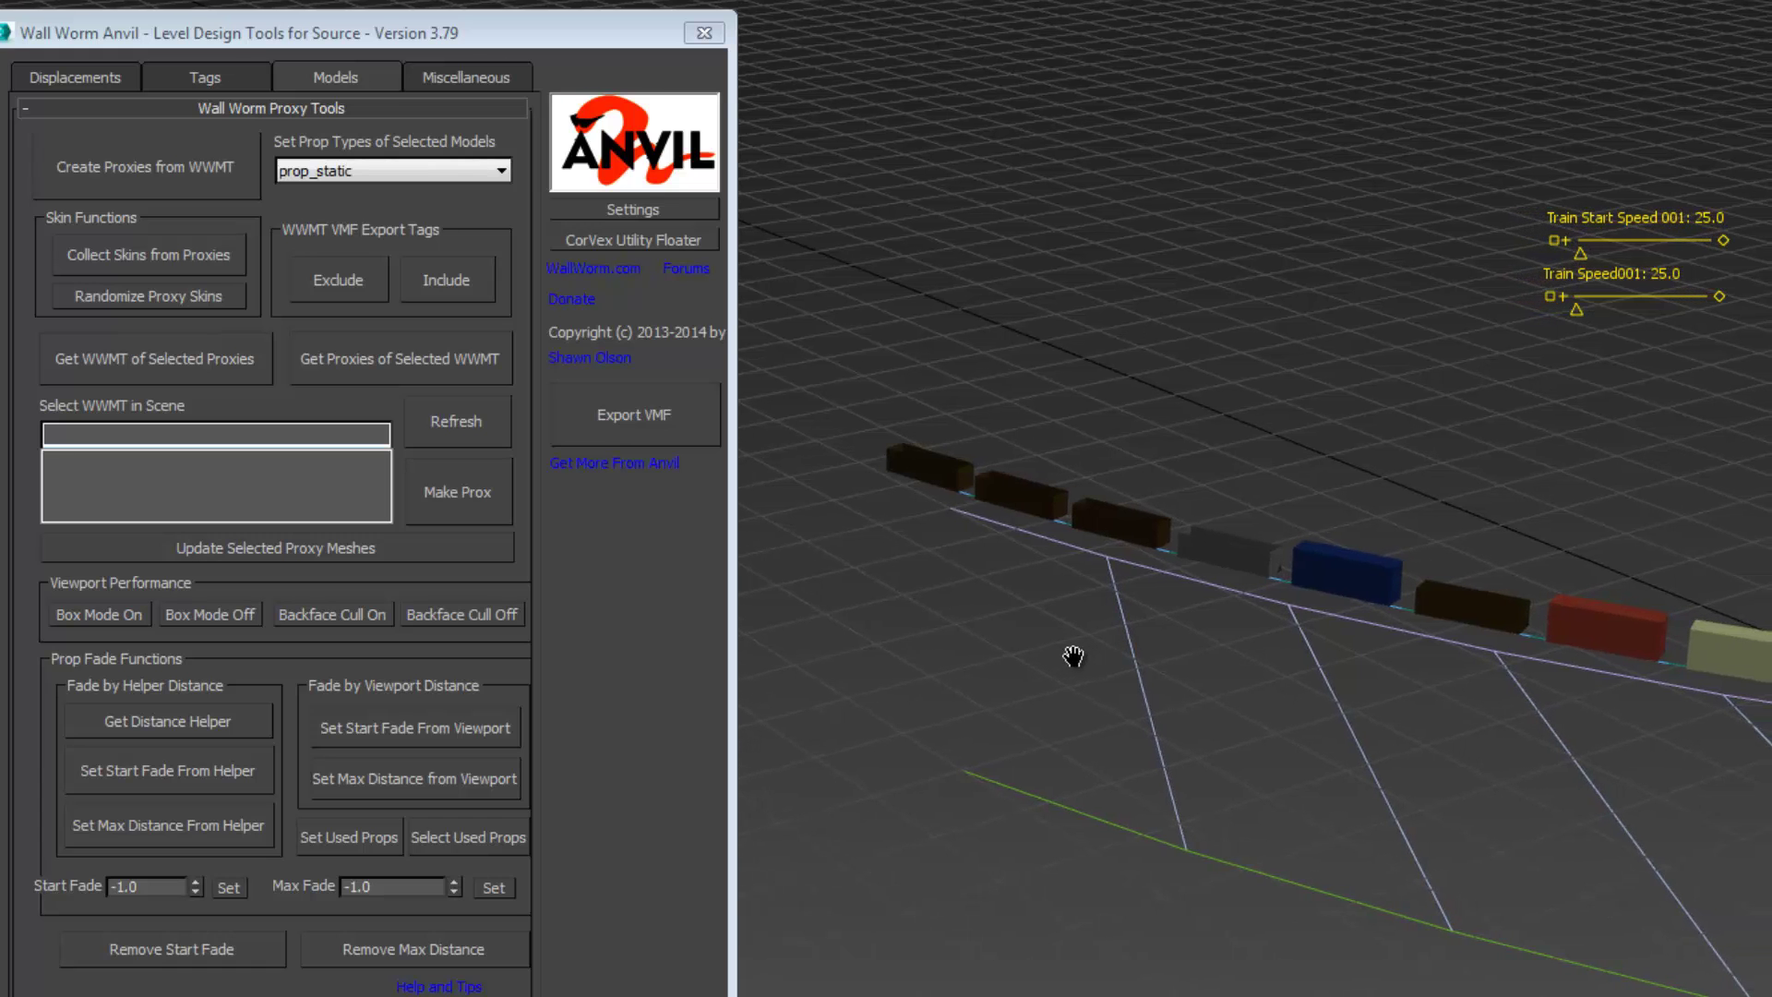
Select the second container car from the rear of the train and set its Skin entity property to 1.
{"action": "middle_click_drag", "start_coordinate": [1044, 533], "coordinate": [1068, 583]}
{"action": "left_click", "coordinate": [1044, 544]}
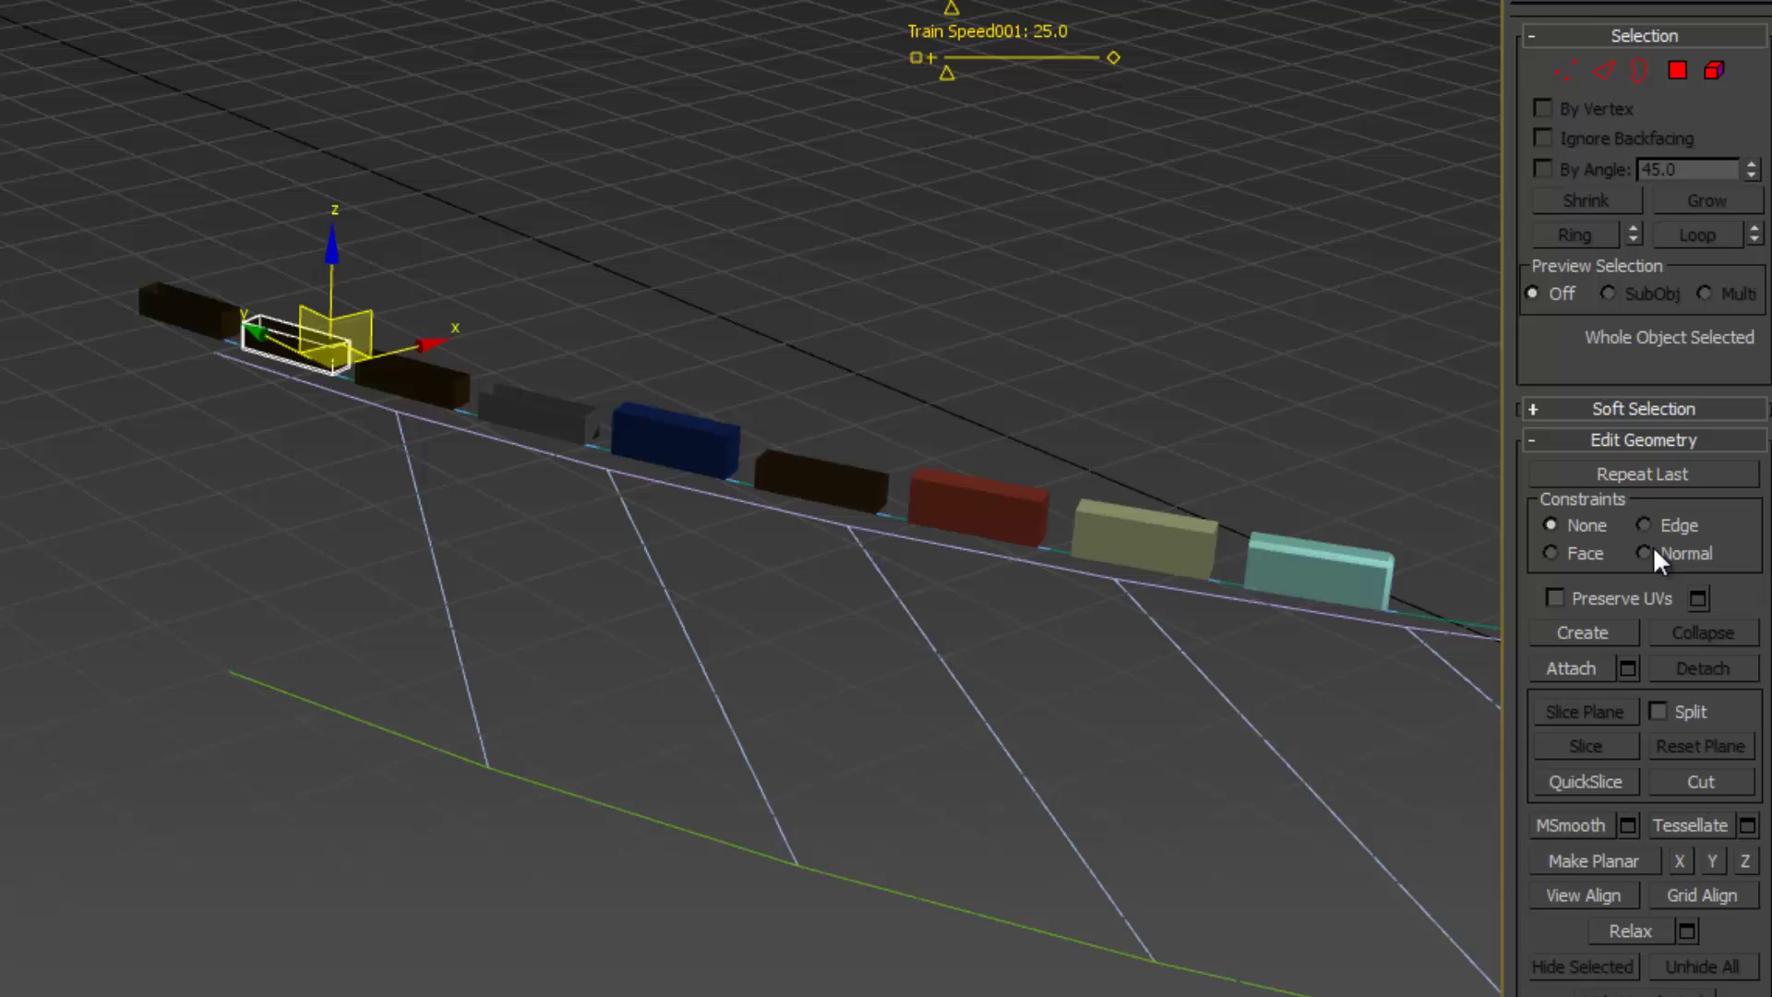
{"action": "left_click", "coordinate": [1526, 433]}
{"action": "left_click", "coordinate": [1530, 466]}
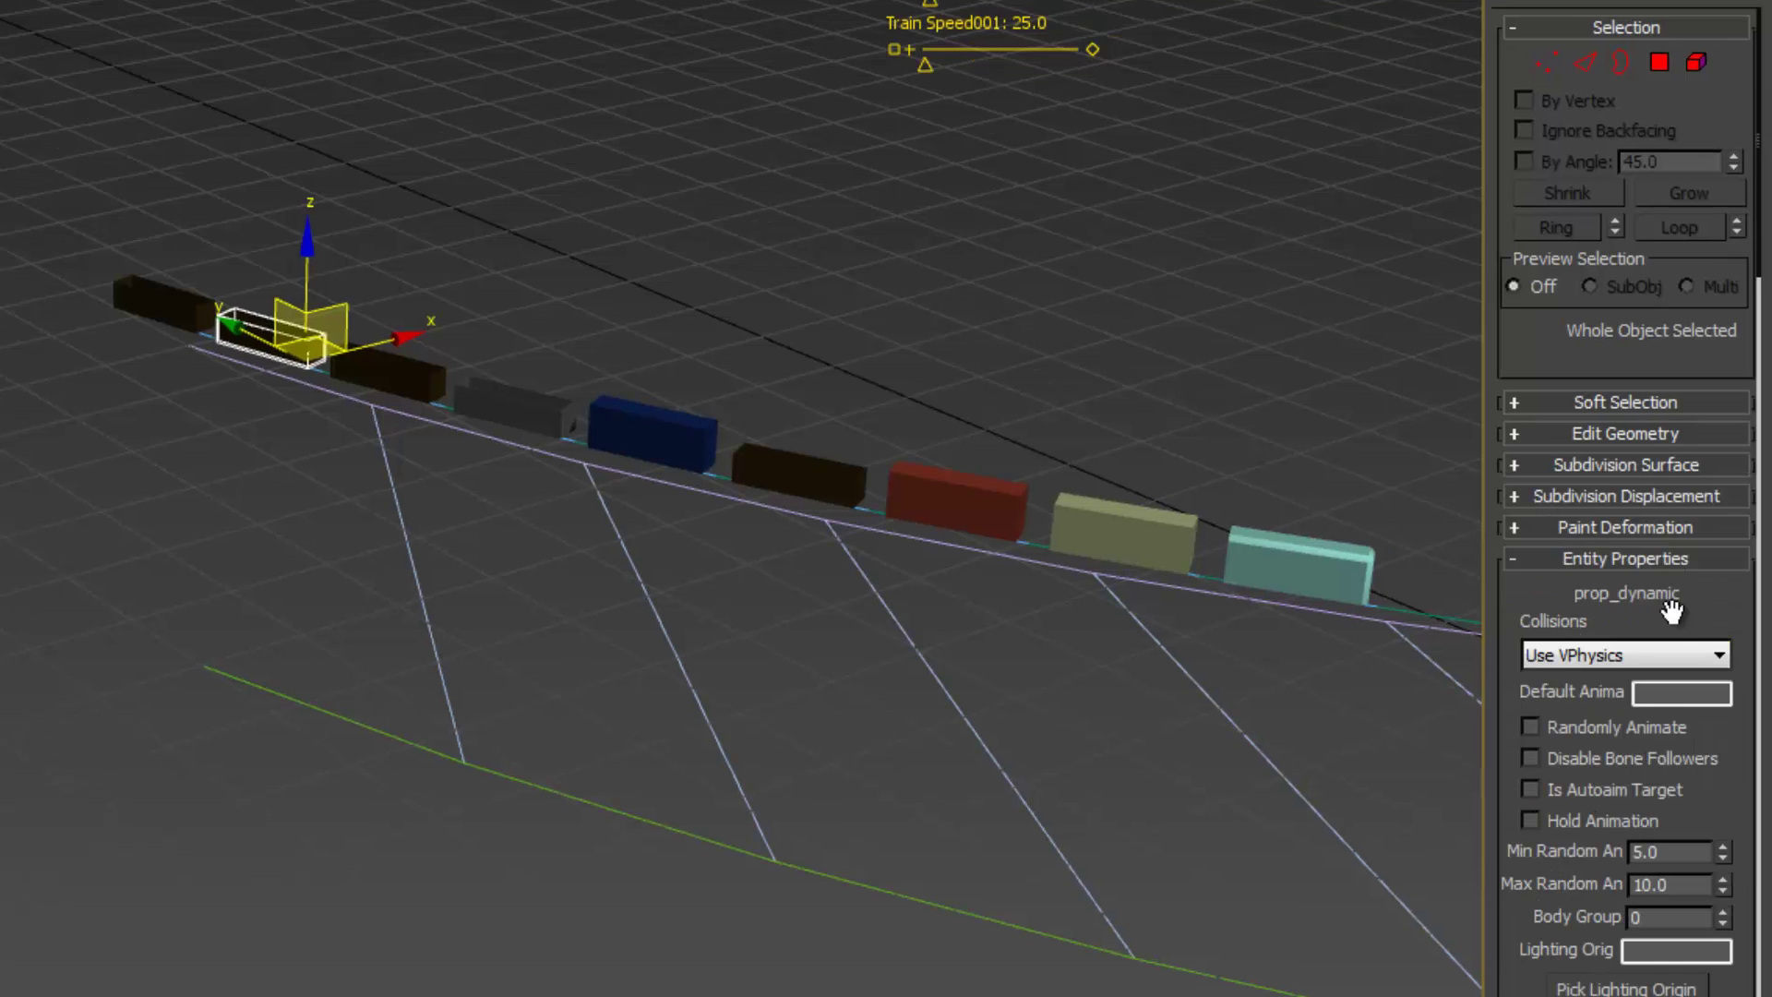
{"action": "scroll", "coordinate": [1594, 443], "scroll_direction": "down", "scroll_amount": 5}
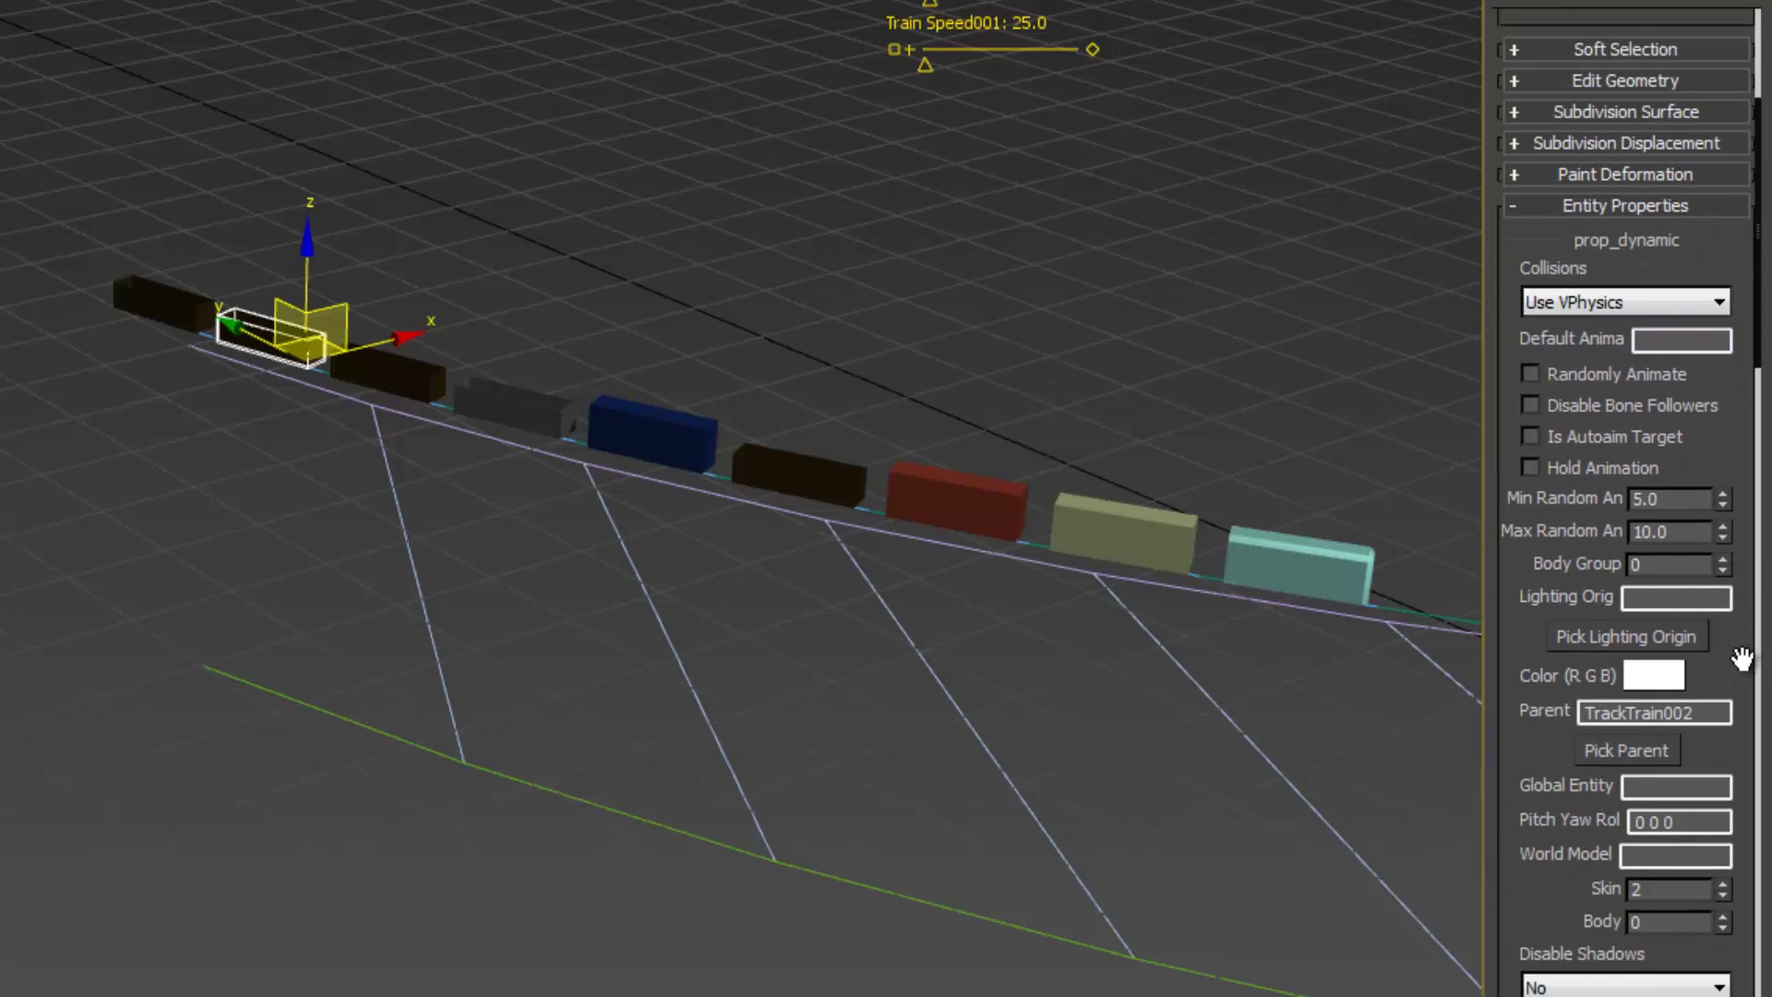
{"action": "left_click_drag", "start_coordinate": [1741, 659], "coordinate": [1726, 521]}
{"action": "left_click", "coordinate": [1724, 754]}
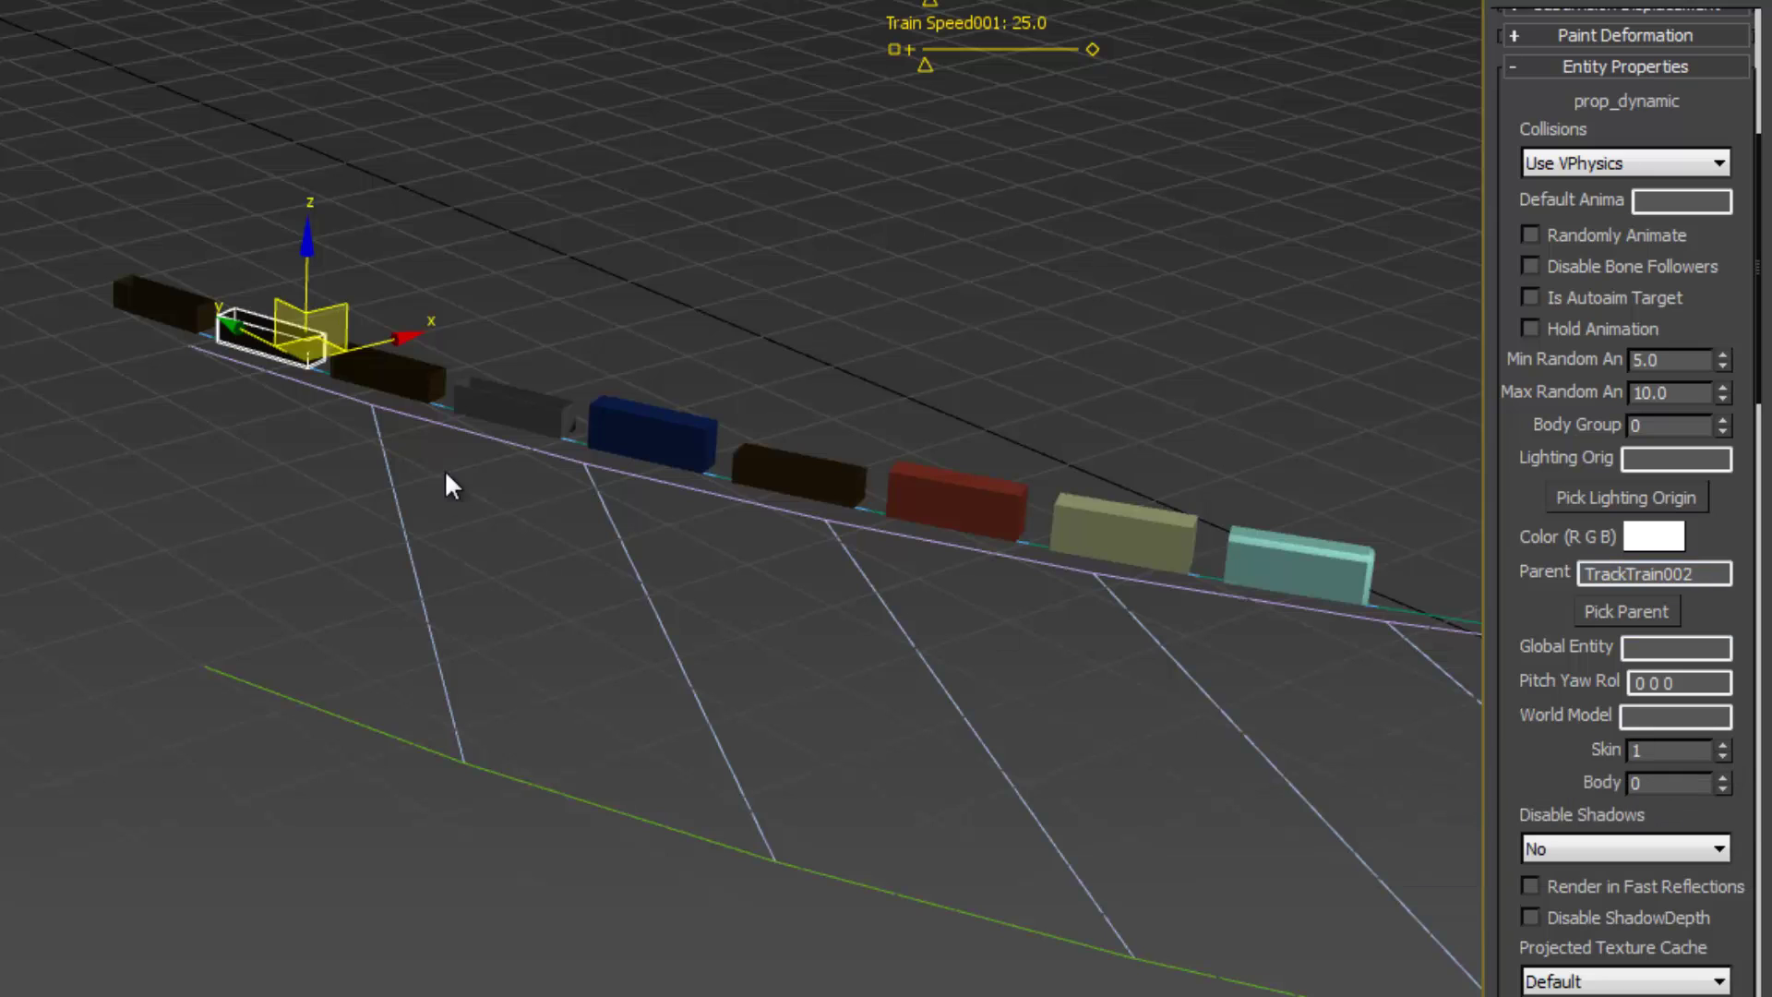
{"action": "middle_click_drag", "start_coordinate": [276, 381], "coordinate": [443, 593]}
{"action": "scroll", "coordinate": [443, 594], "scroll_direction": "up", "scroll_amount": 6}
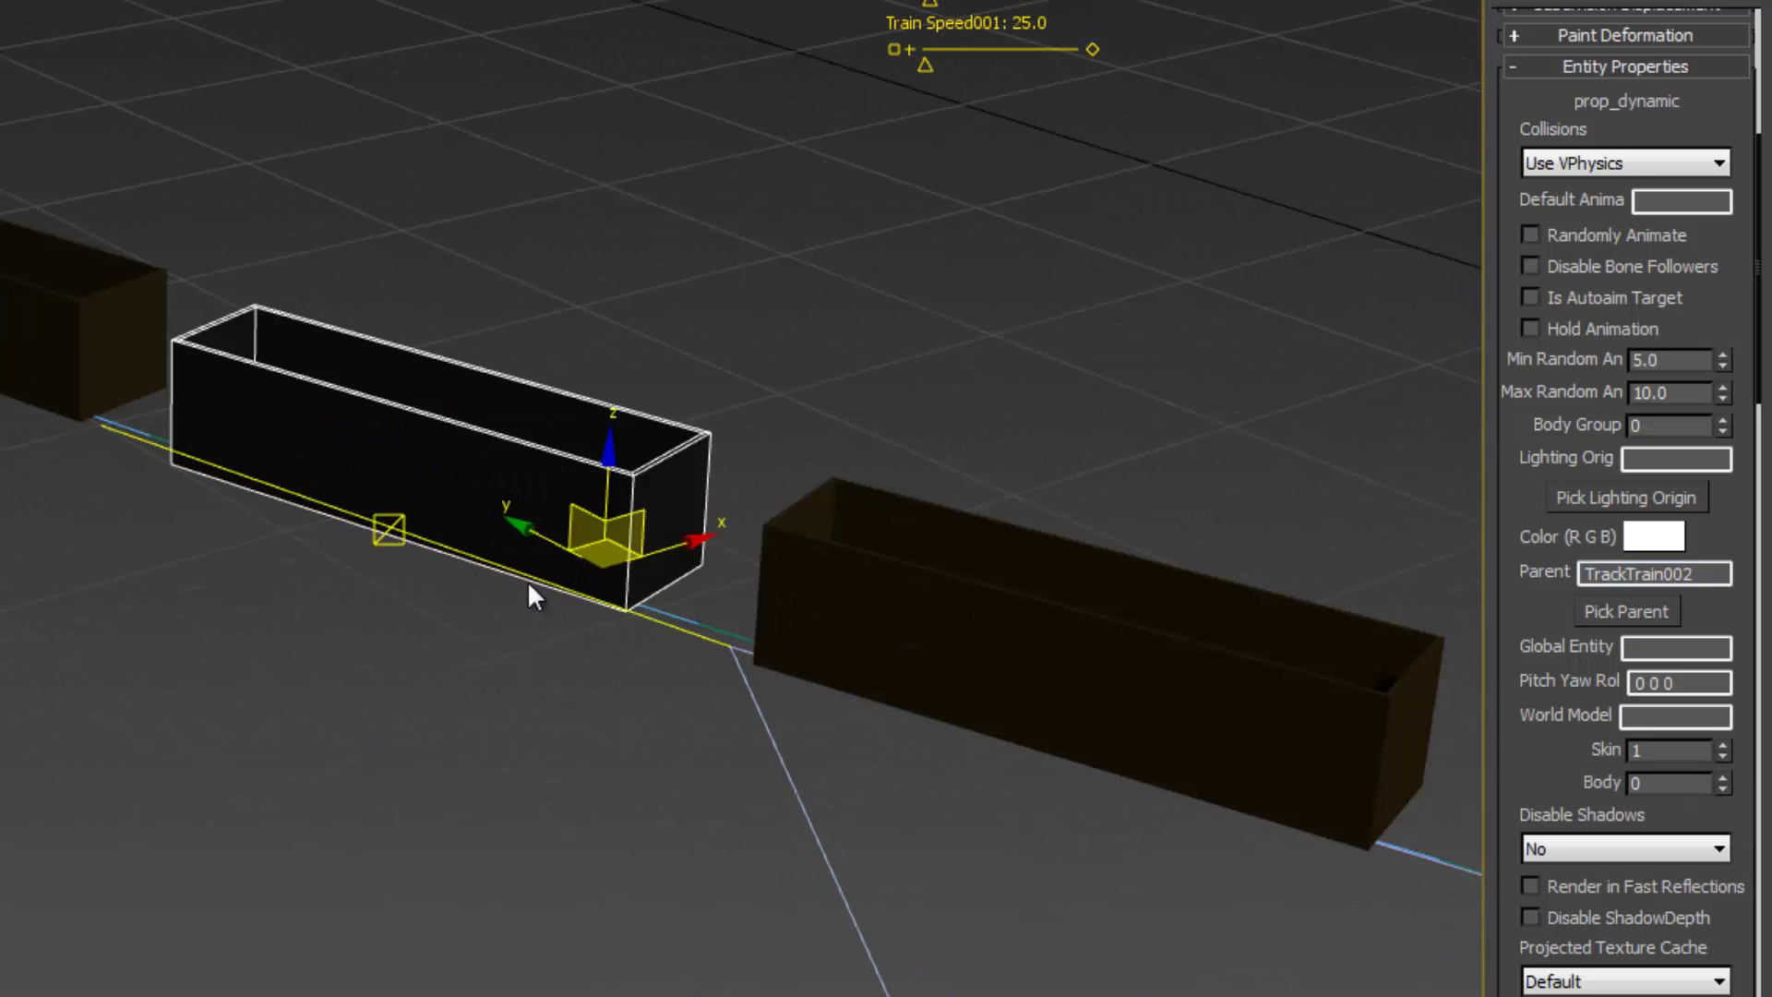
Try the next lower skin number on the selected container car and return its Skin to 1.
{"action": "left_click", "coordinate": [1723, 756]}
{"action": "scroll", "coordinate": [981, 505], "scroll_direction": "down", "scroll_amount": 5}
{"action": "middle_click_drag", "start_coordinate": [981, 504], "coordinate": [633, 360]}
{"action": "left_click", "coordinate": [1726, 747]}
Set the Skin of the container car between the blue and red box cars to 1.
{"action": "middle_click_drag", "start_coordinate": [725, 611], "coordinate": [691, 566]}
{"action": "scroll", "coordinate": [468, 596], "scroll_direction": "down", "scroll_amount": 3}
{"action": "scroll", "coordinate": [269, 578], "scroll_direction": "down", "scroll_amount": 2}
{"action": "left_click", "coordinate": [1147, 625]}
{"action": "middle_click_drag", "start_coordinate": [942, 626], "coordinate": [636, 633]}
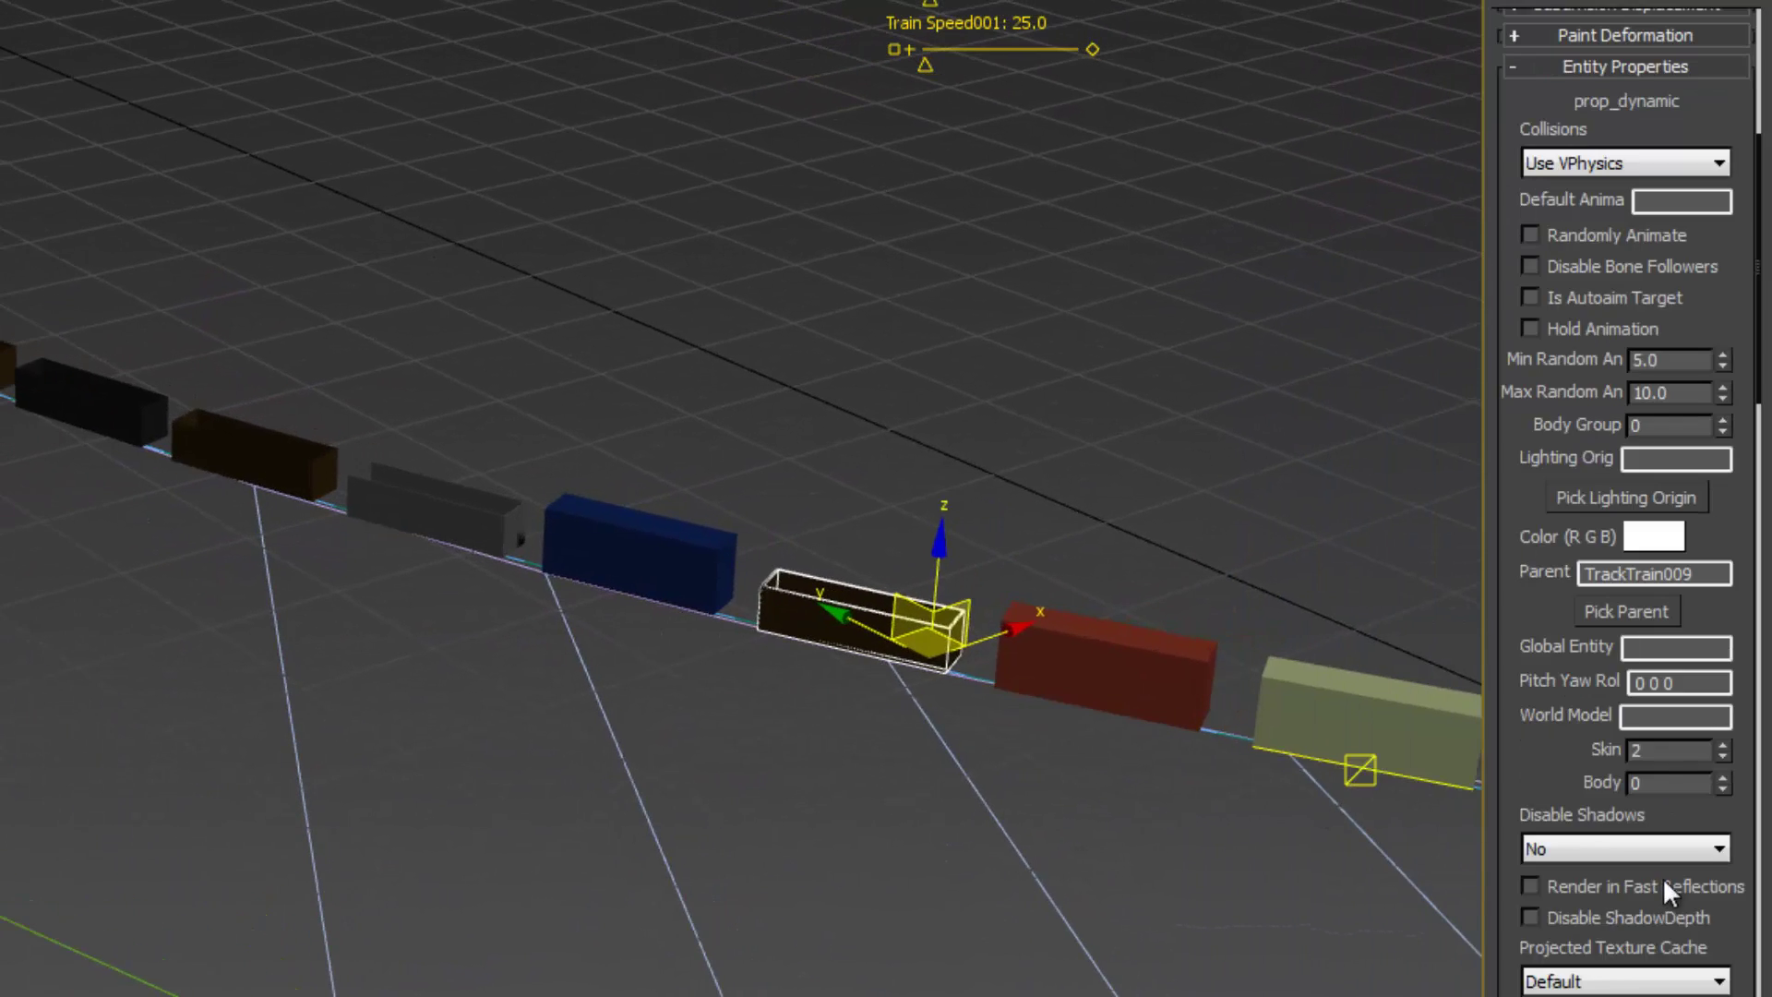
{"action": "left_click", "coordinate": [1722, 755]}
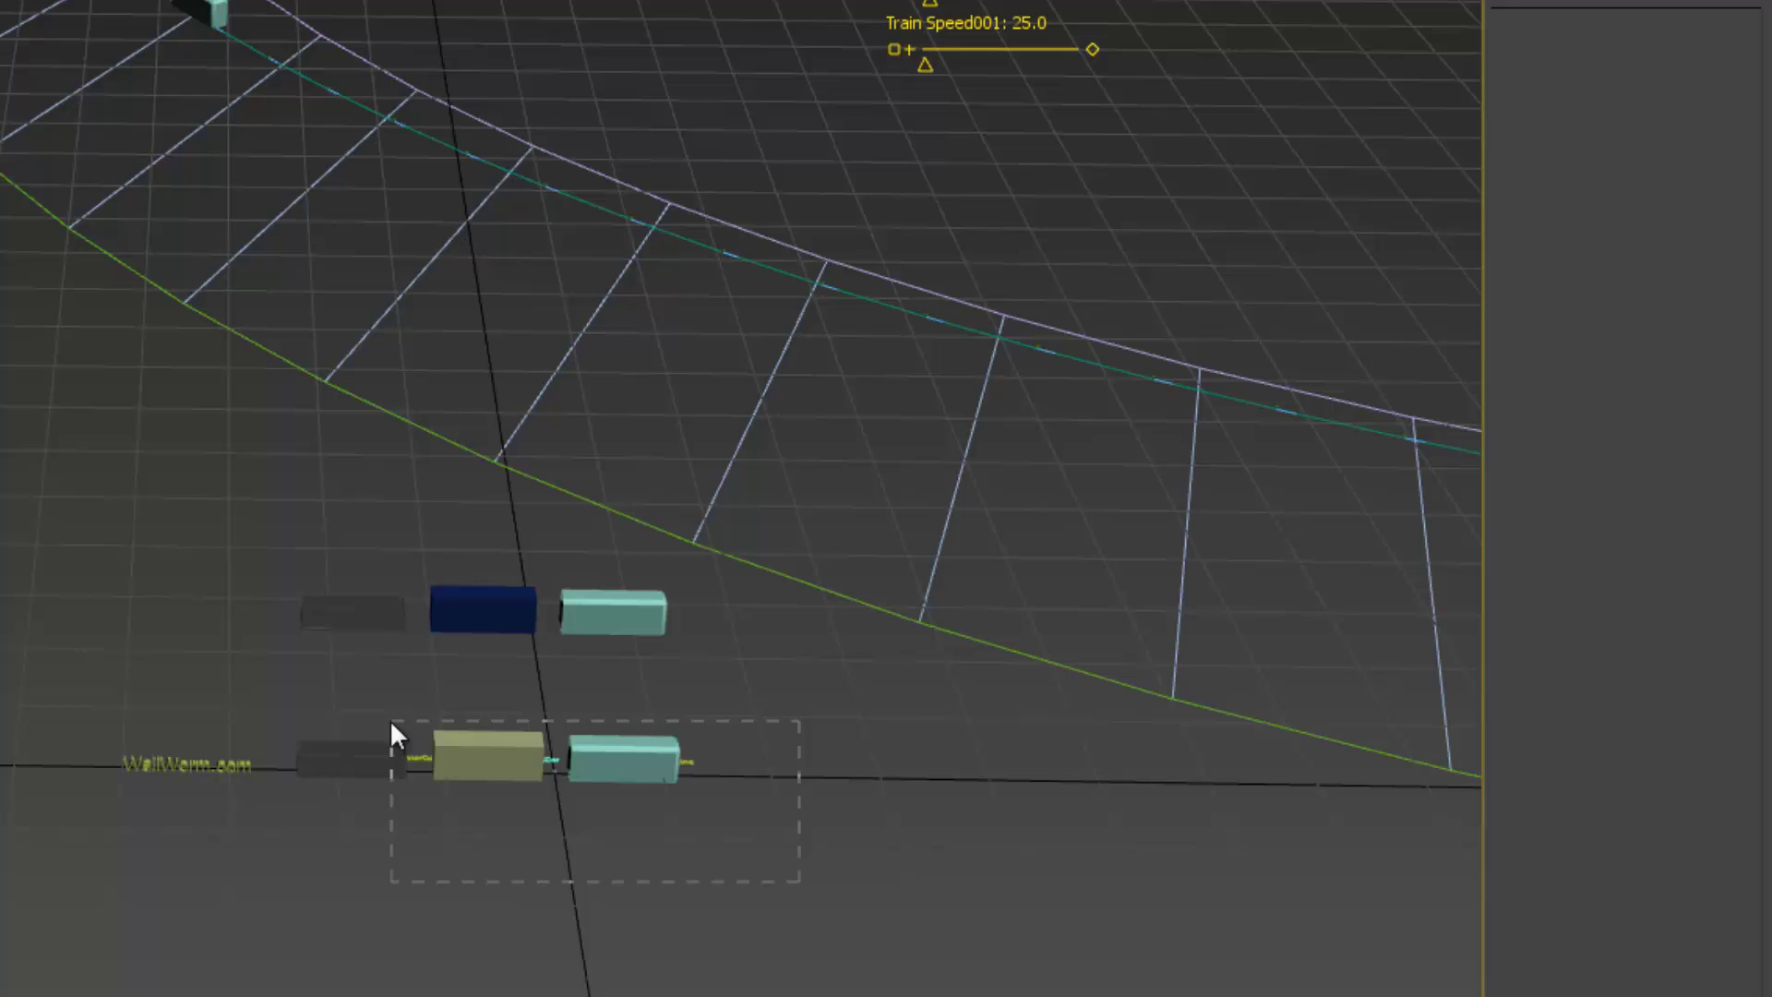
Select the ContainerCar, BoxCar and Engine WWMT helpers, exclude their models from export, and clear the selection.
{"action": "left_click_drag", "start_coordinate": [399, 722], "coordinate": [400, 721]}
{"action": "middle_click_drag", "start_coordinate": [401, 721], "coordinate": [656, 775], "text": "alt"}
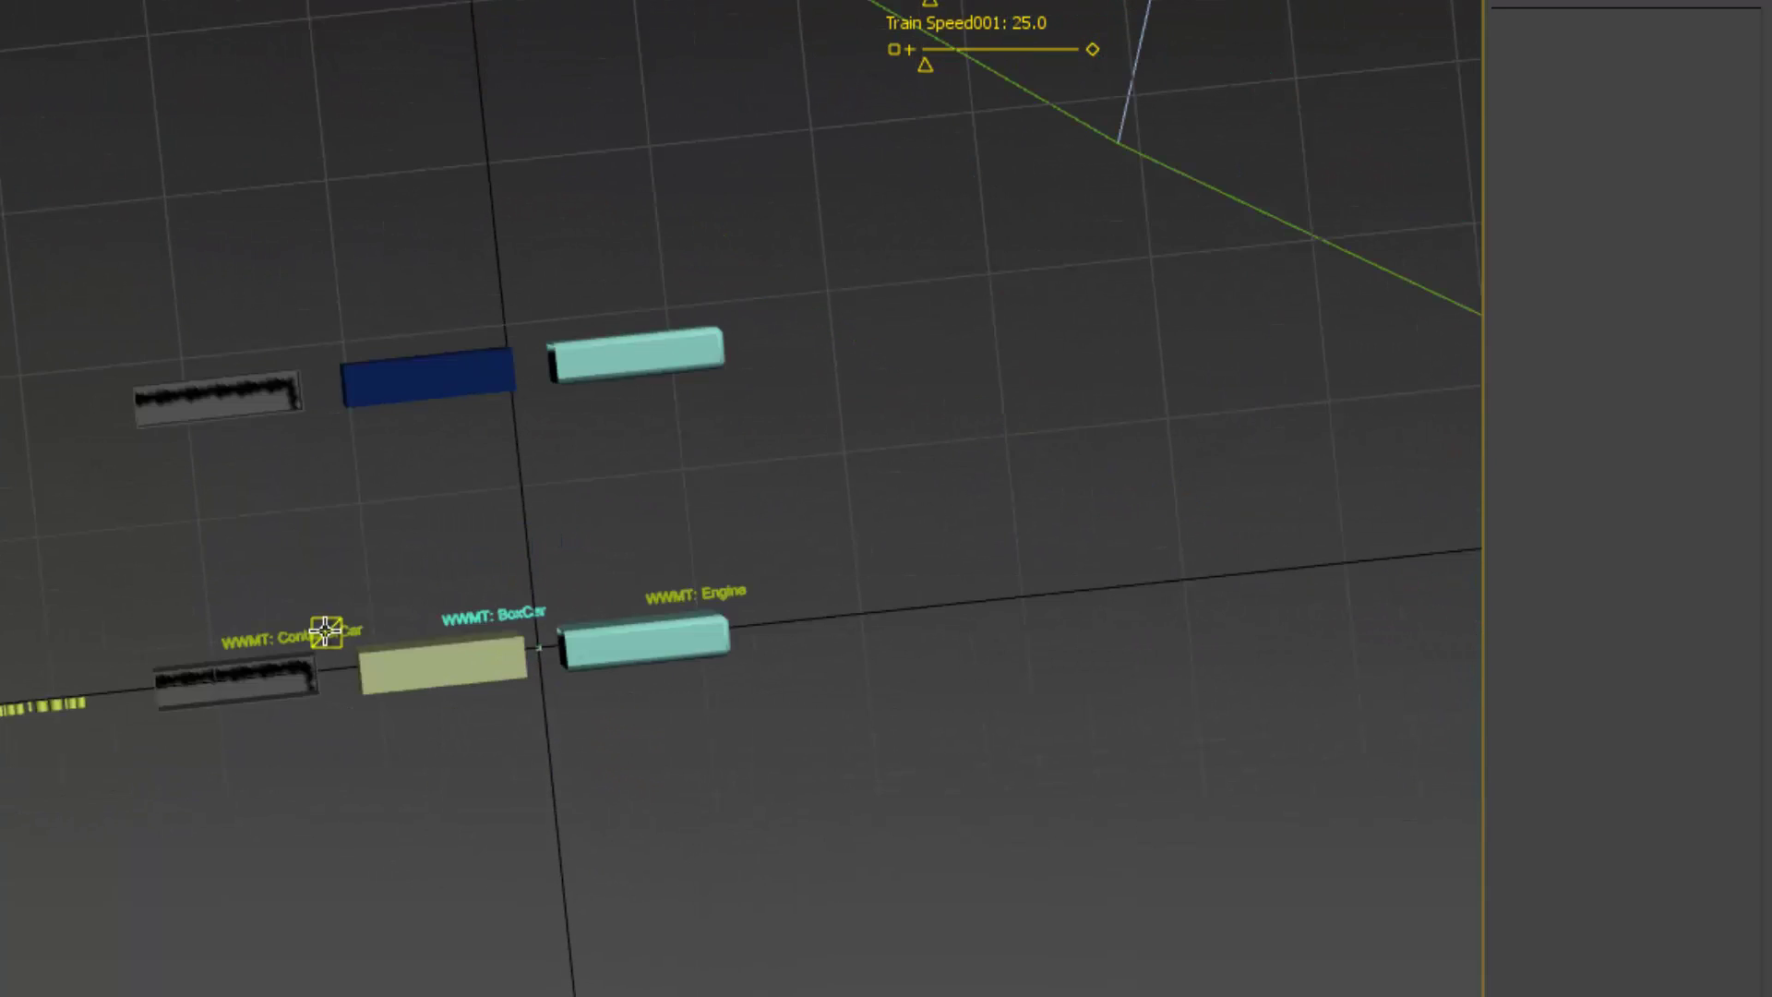
{"action": "left_click", "coordinate": [328, 632]}
{"action": "left_click", "coordinate": [491, 616], "text": "ctrl"}
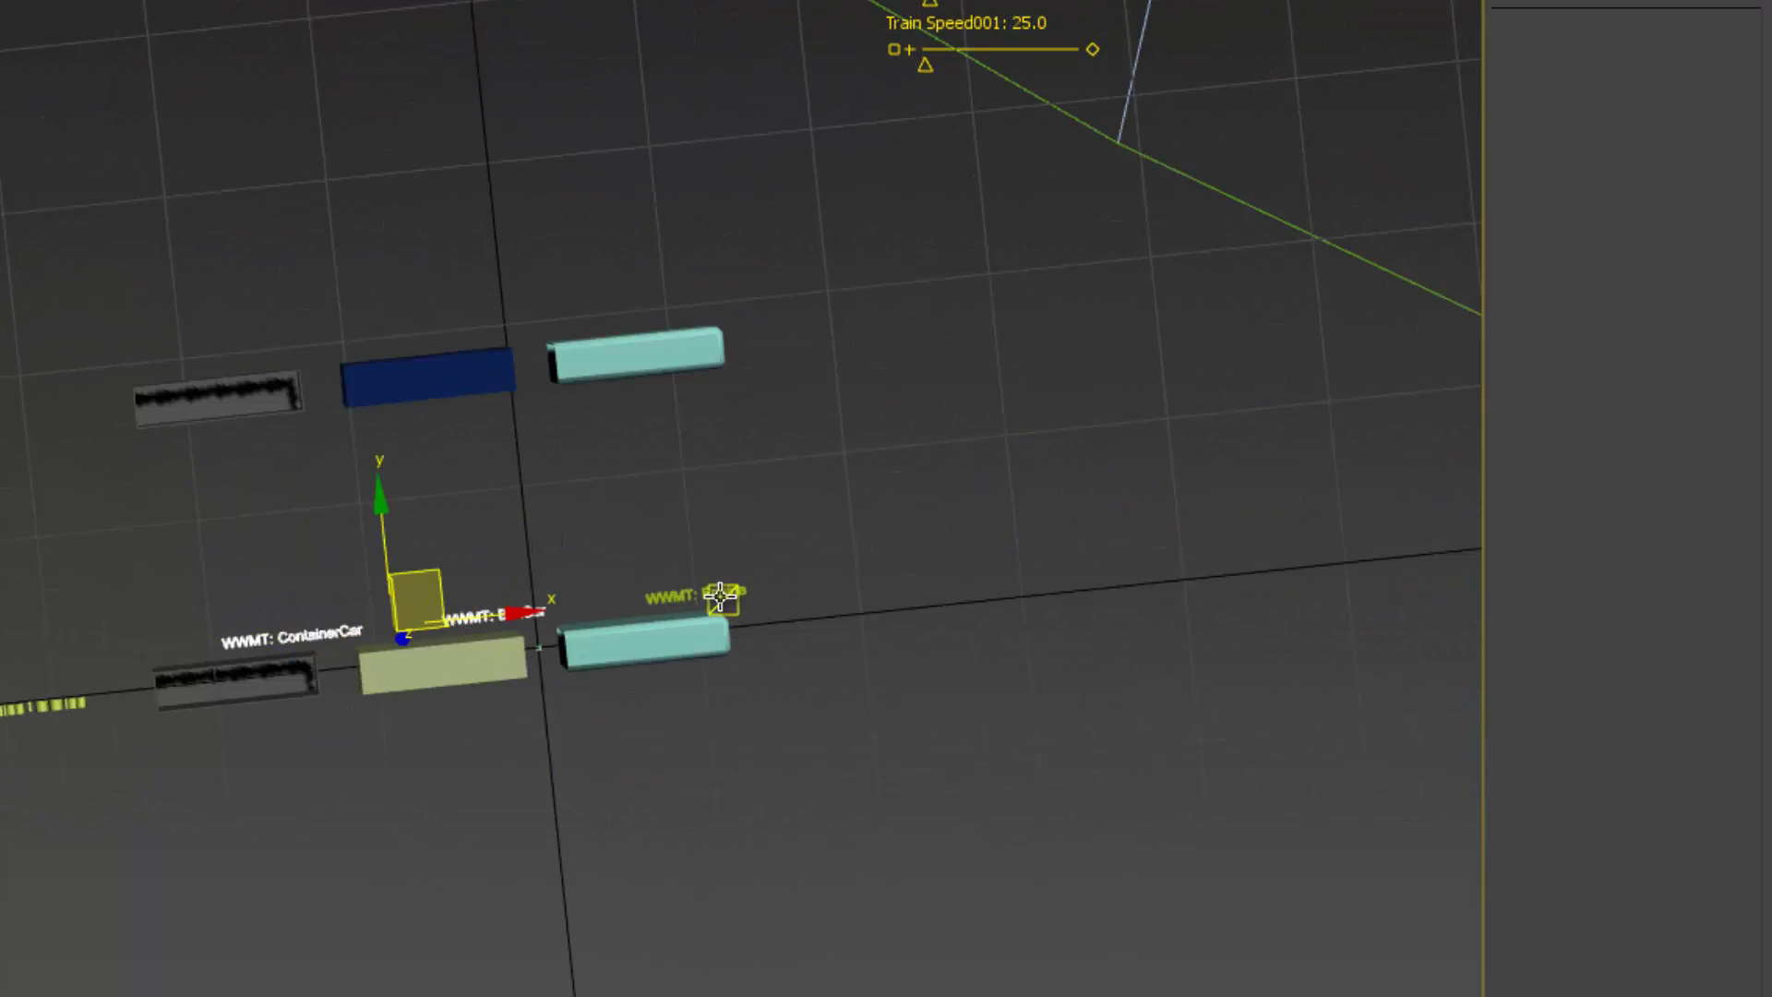
{"action": "left_click", "coordinate": [406, 44]}
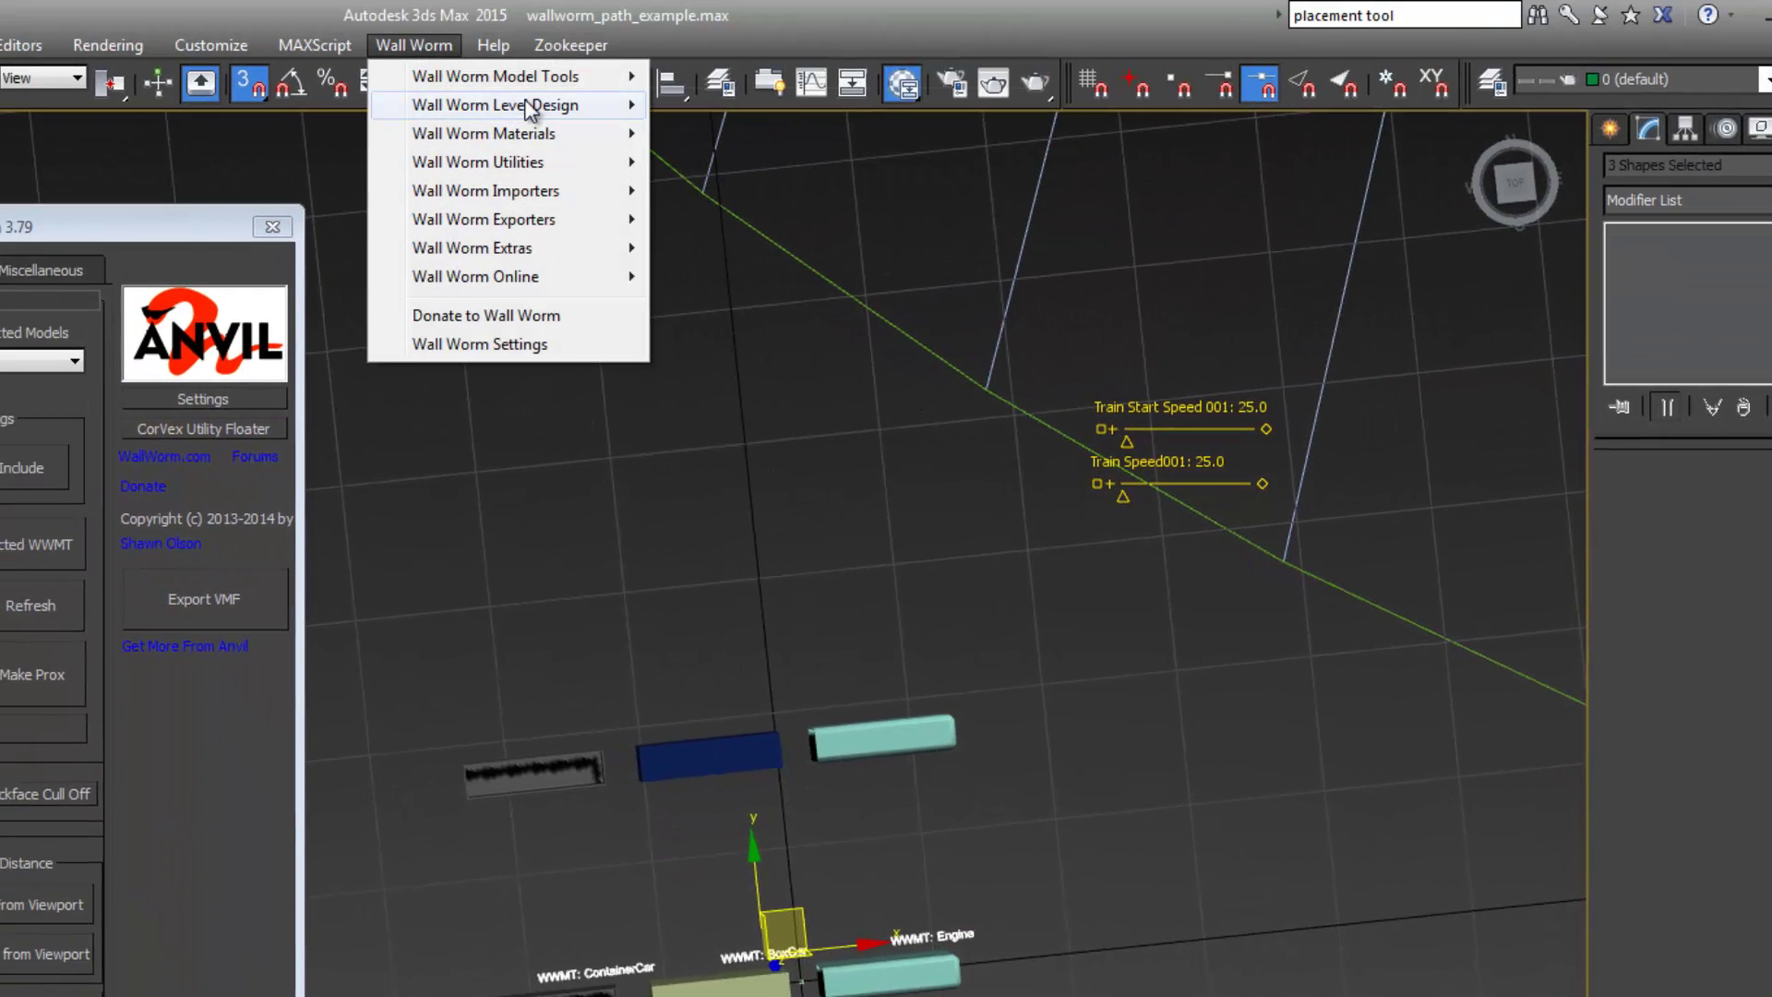
{"action": "mouse_move", "coordinate": [528, 104]}
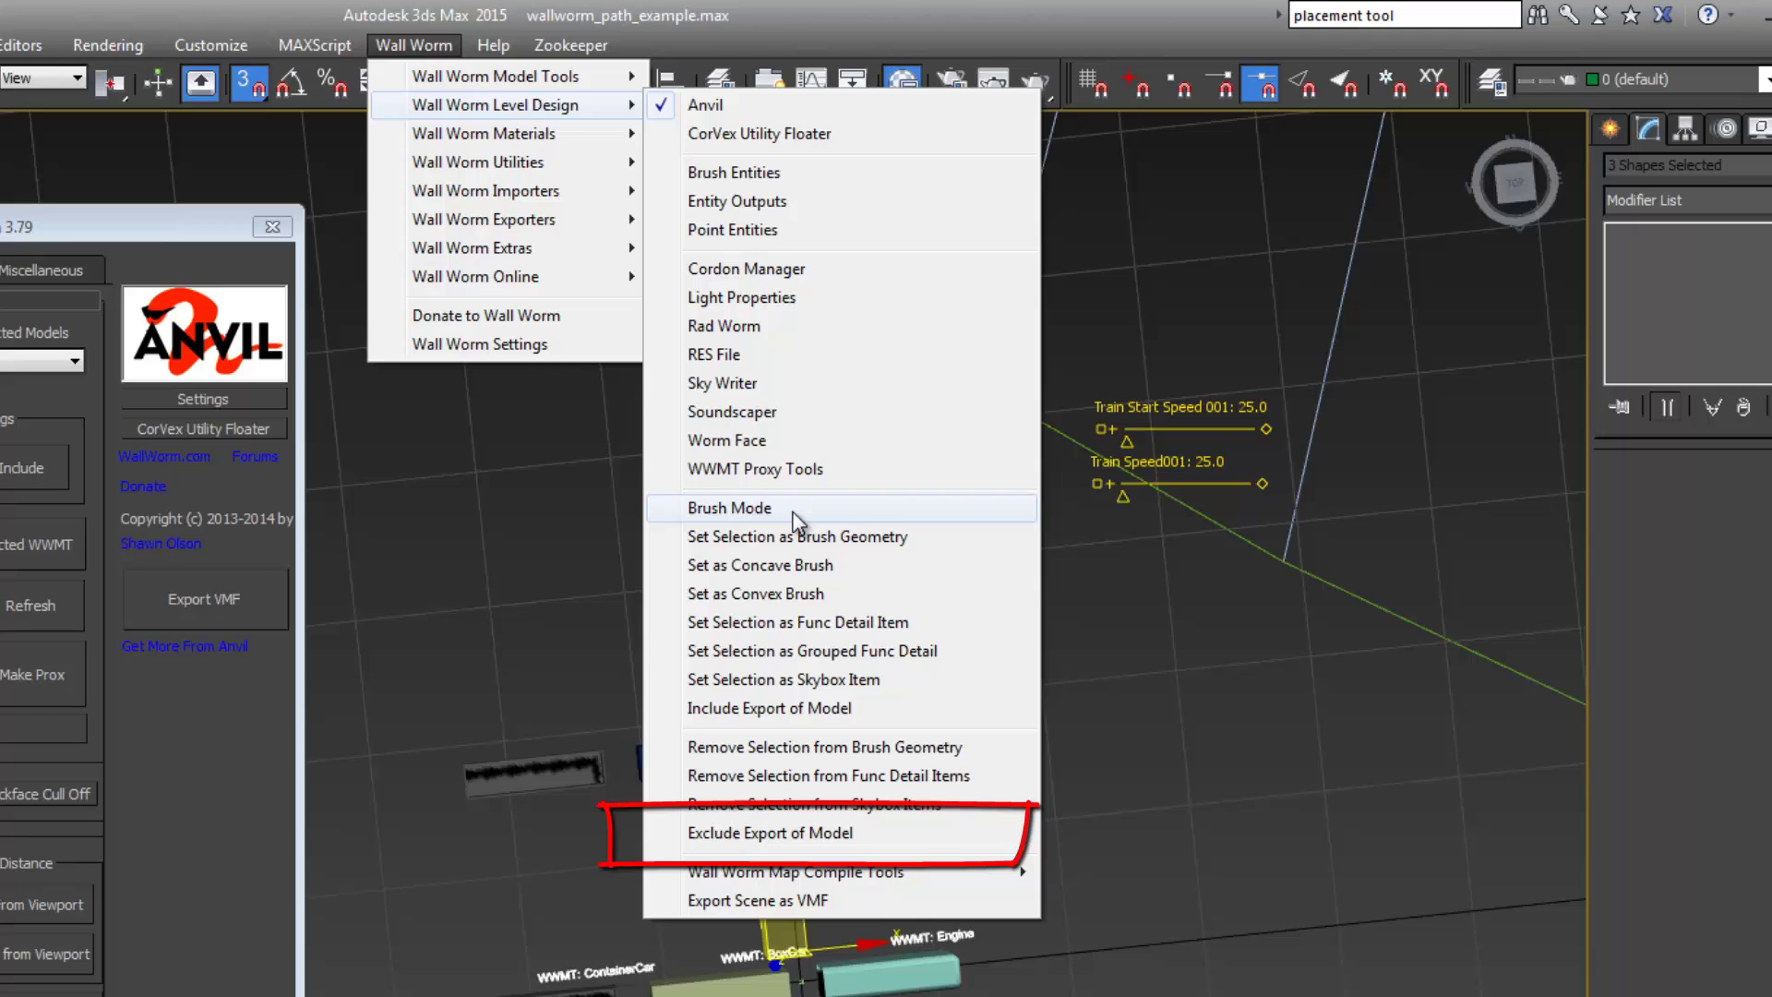
{"action": "left_click", "coordinate": [783, 834]}
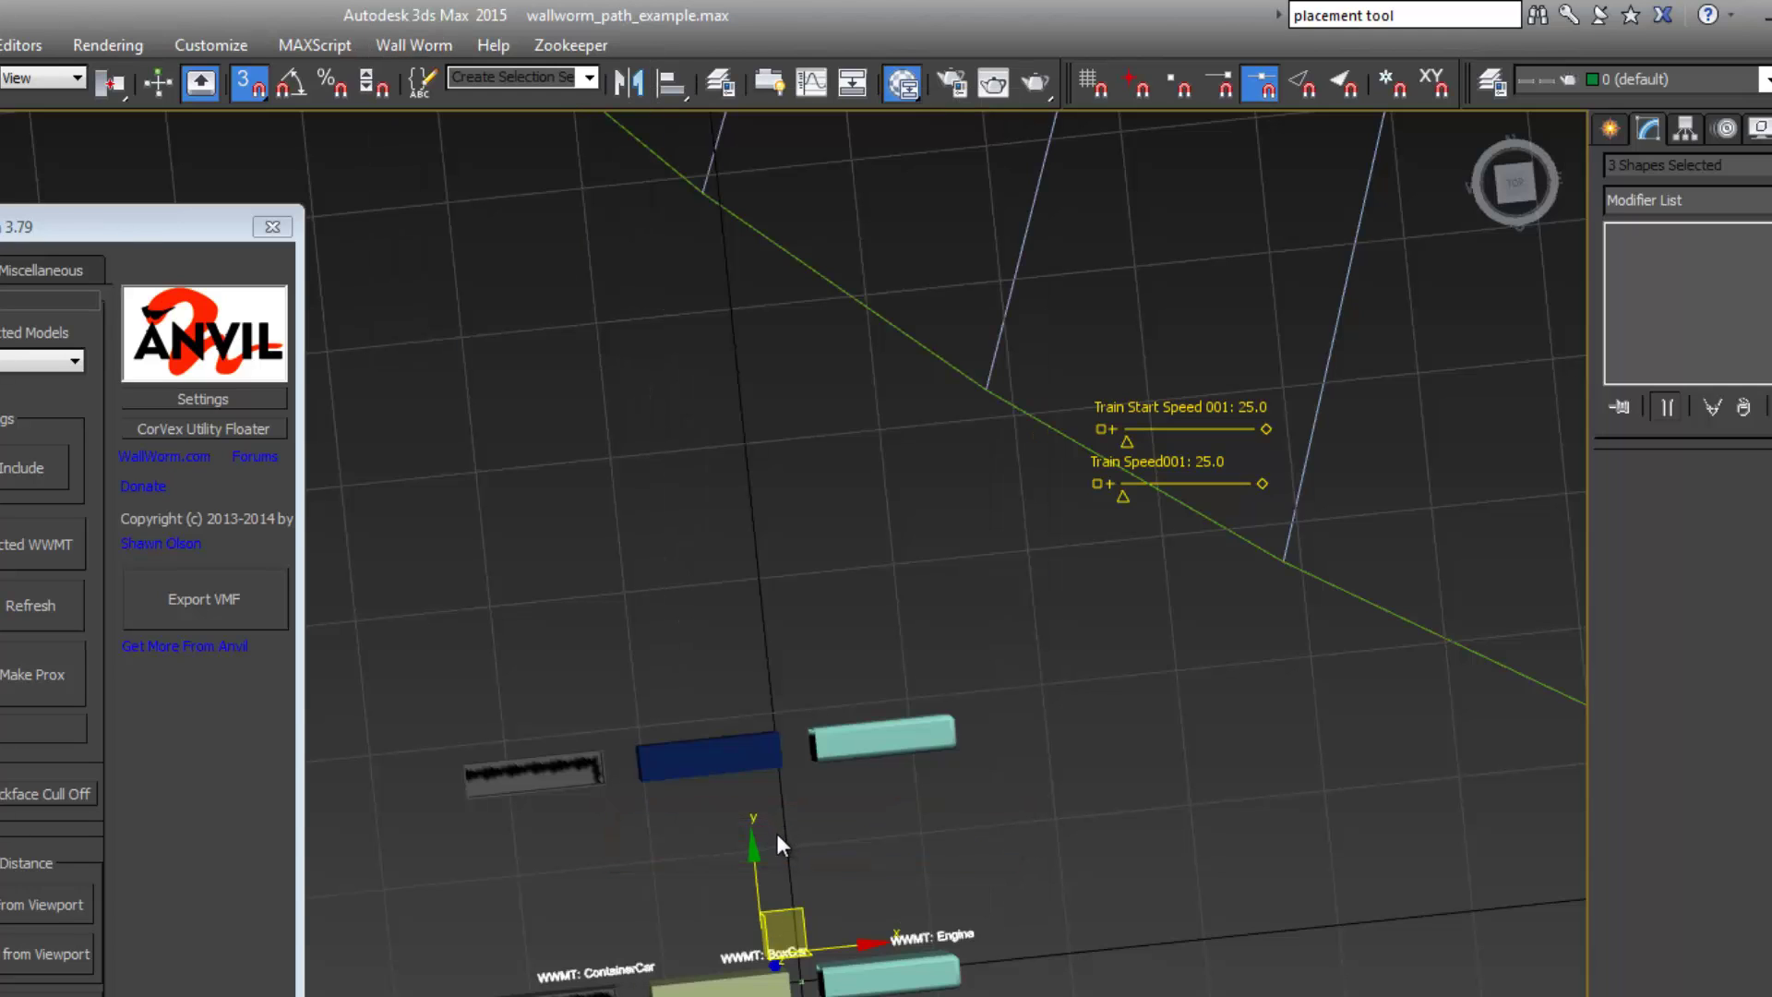
{"action": "middle_click_drag", "start_coordinate": [761, 829], "coordinate": [578, 728], "text": "alt"}
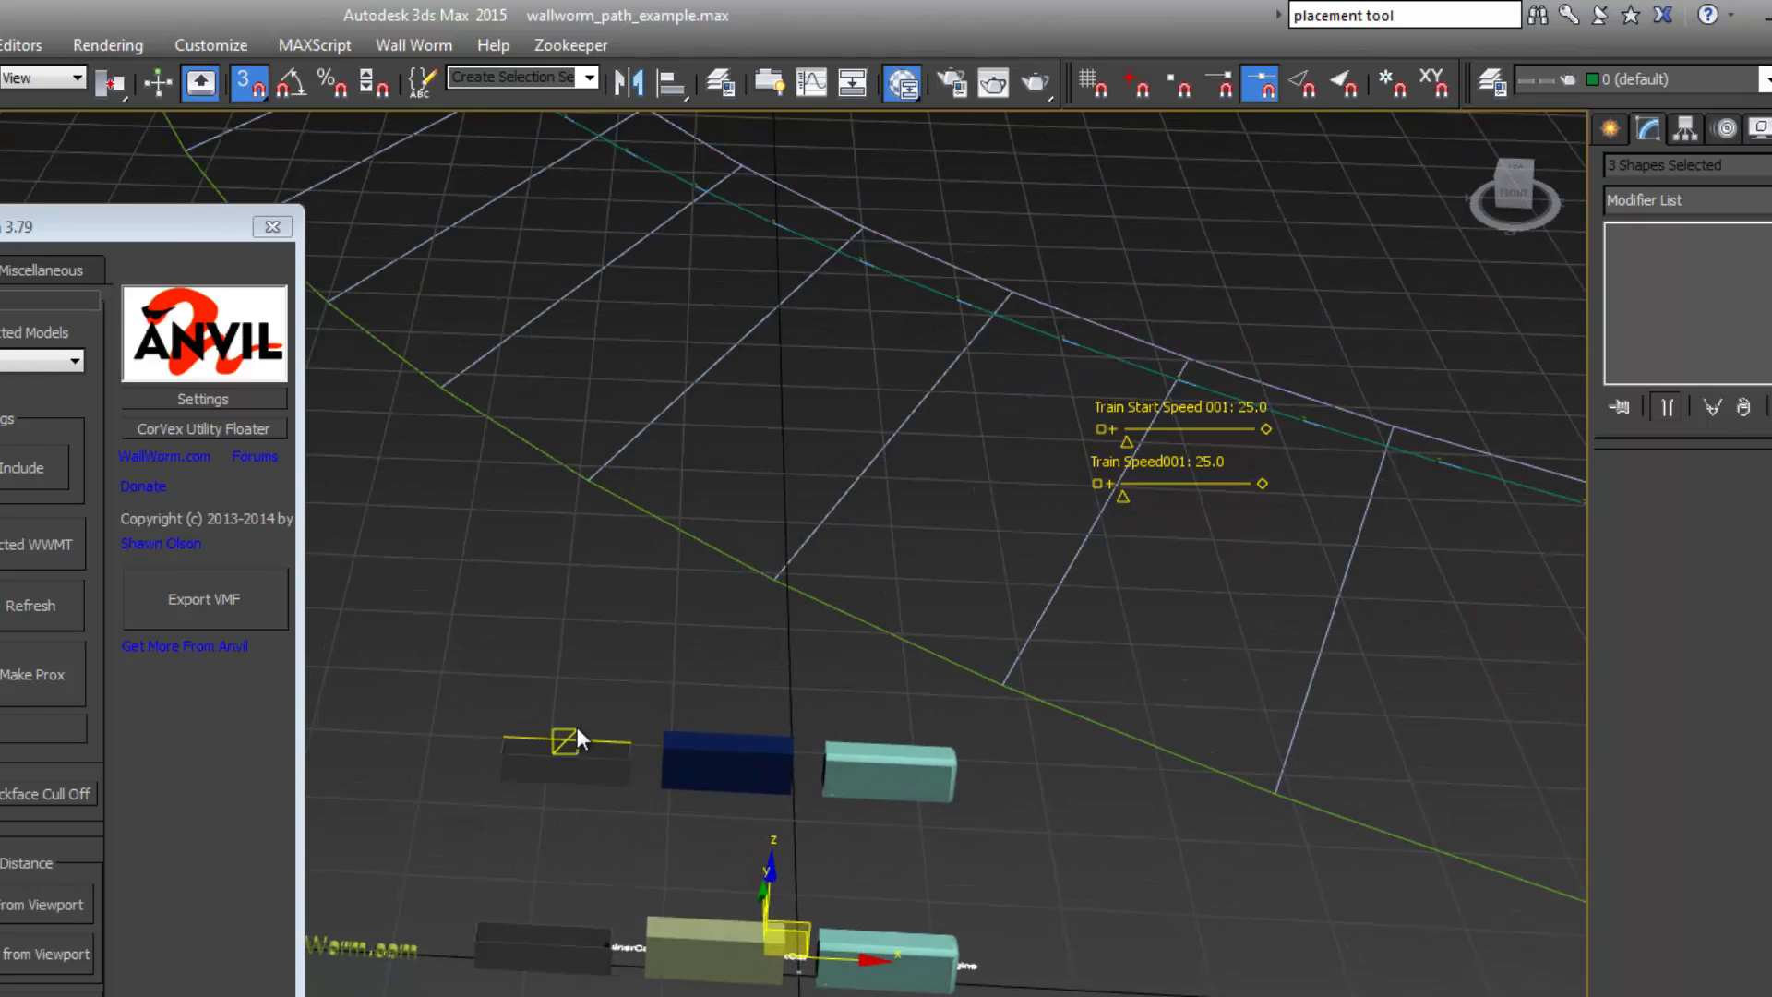
{"action": "left_click_drag", "start_coordinate": [572, 712], "coordinate": [637, 670]}
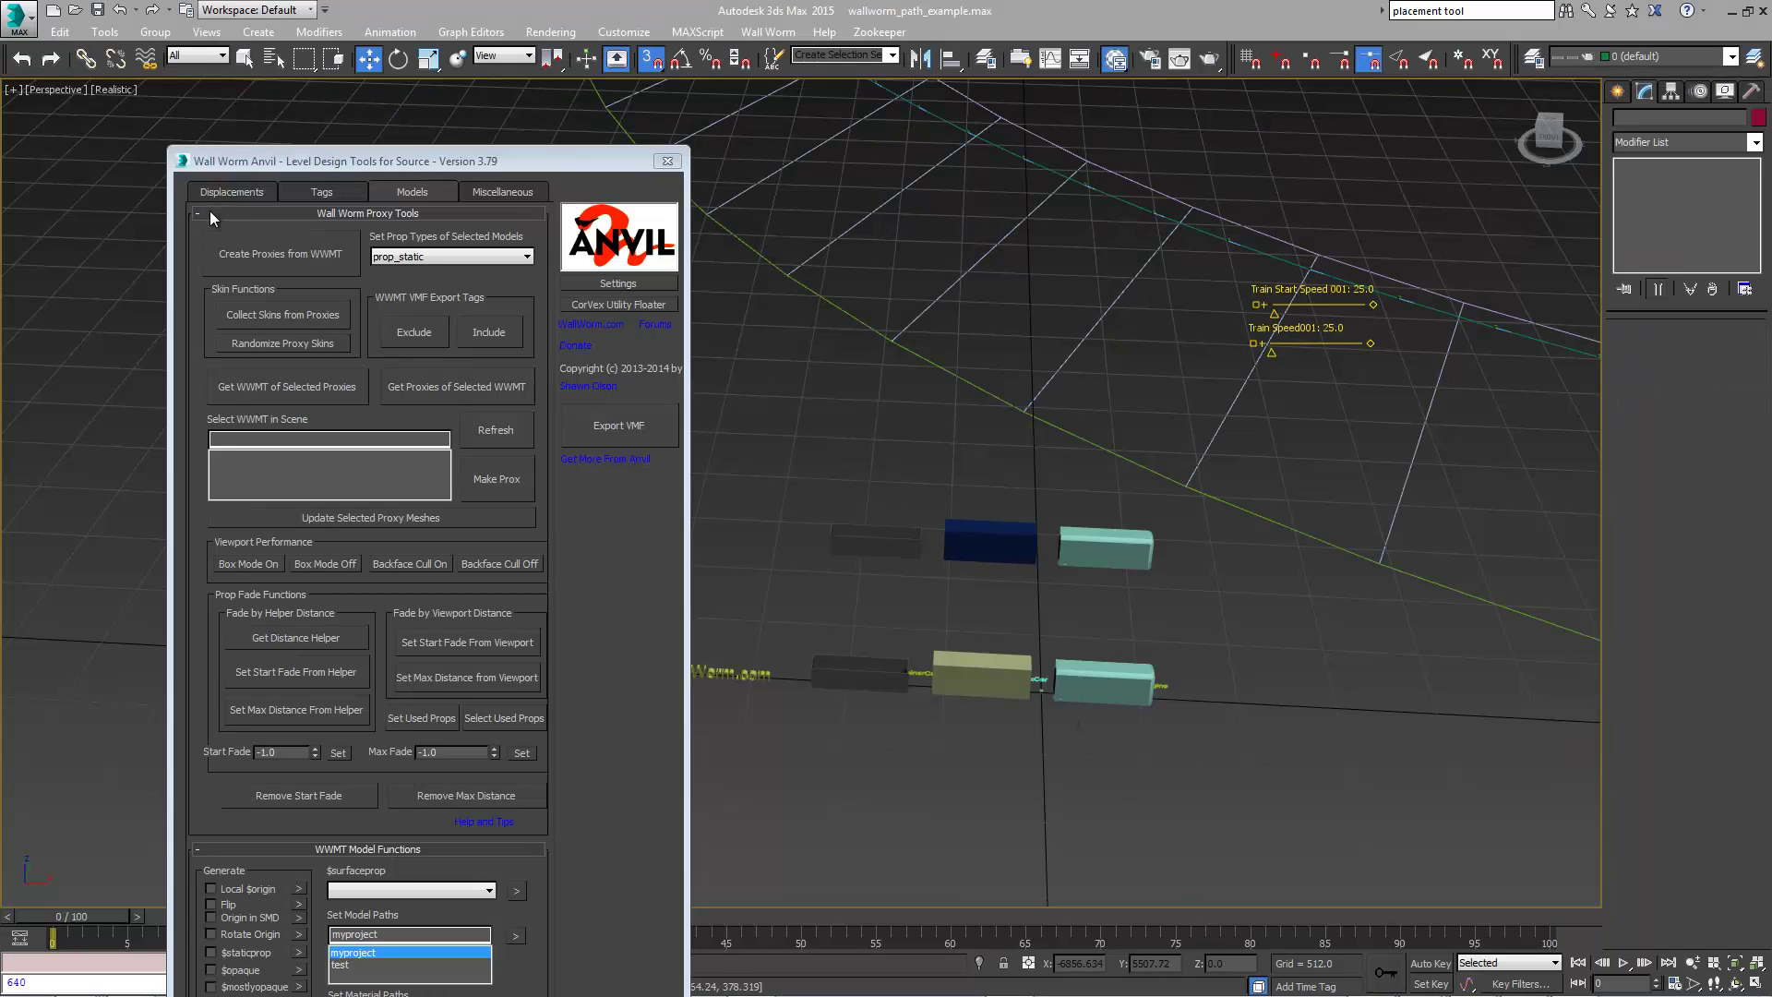
Export all textures and quick-compile the models of the ContainerCar, BoxCar and Engine WWMT helpers.
{"action": "left_click", "coordinate": [209, 210]}
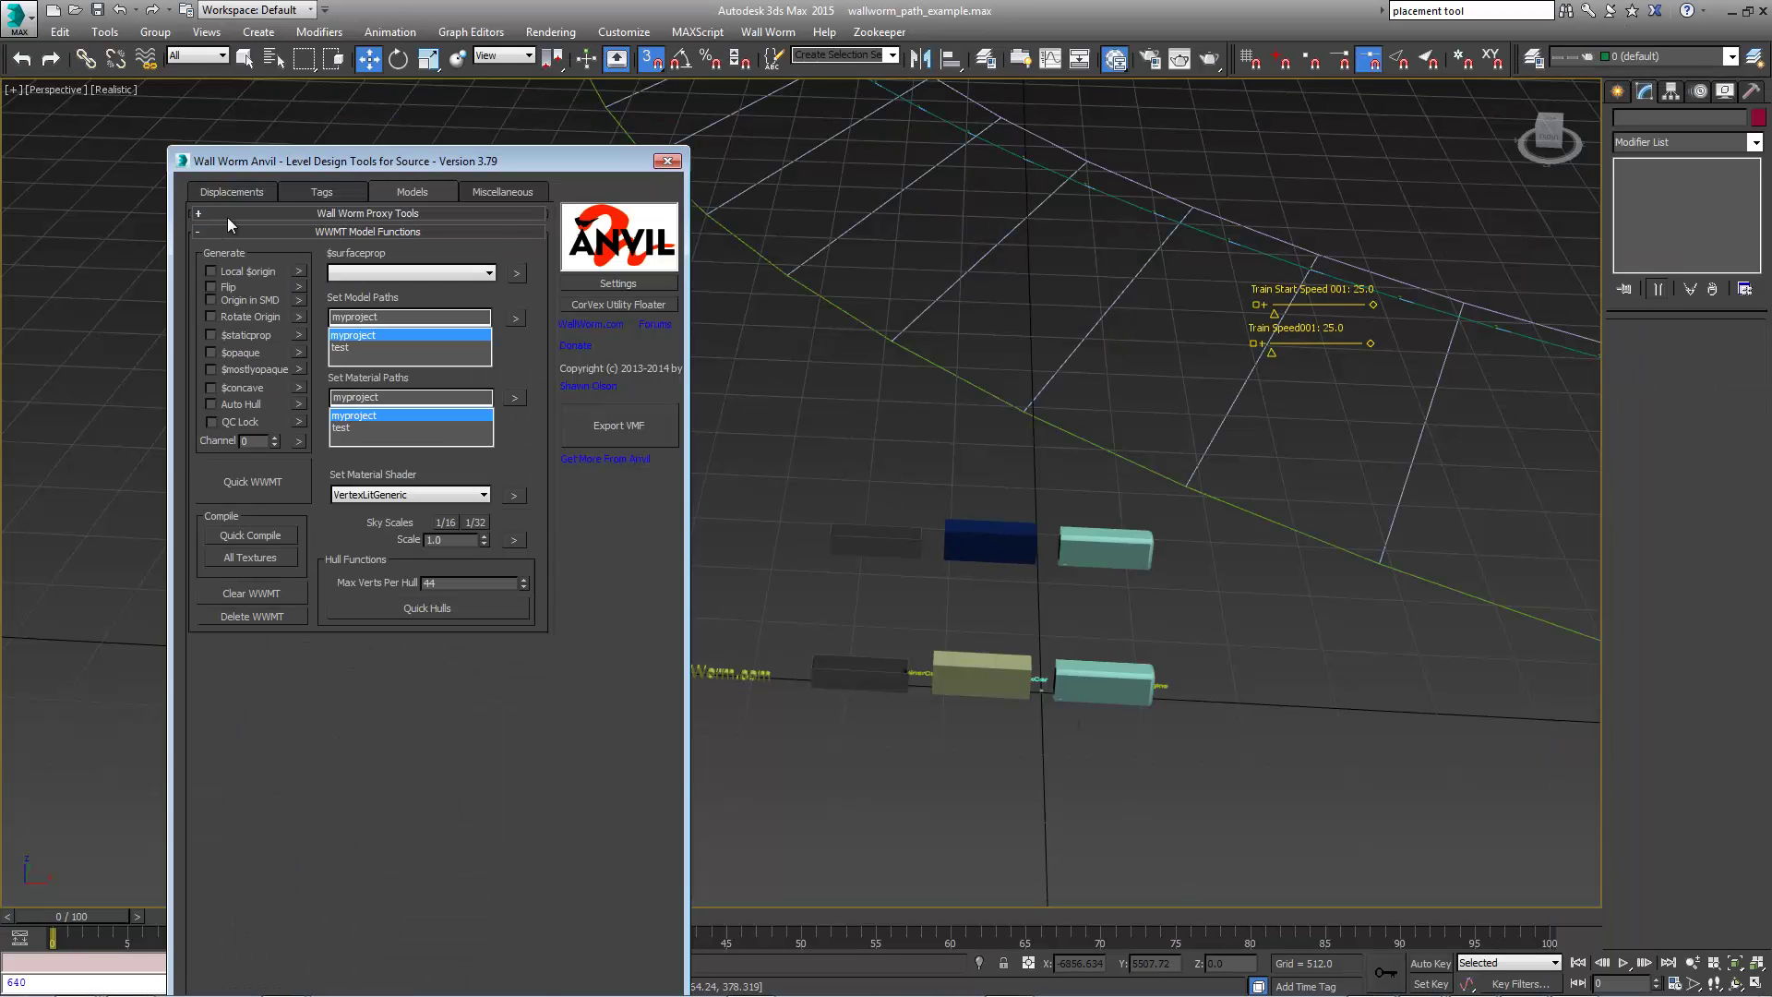
{"action": "middle_click_drag", "start_coordinate": [1109, 762], "coordinate": [1100, 821], "text": "alt"}
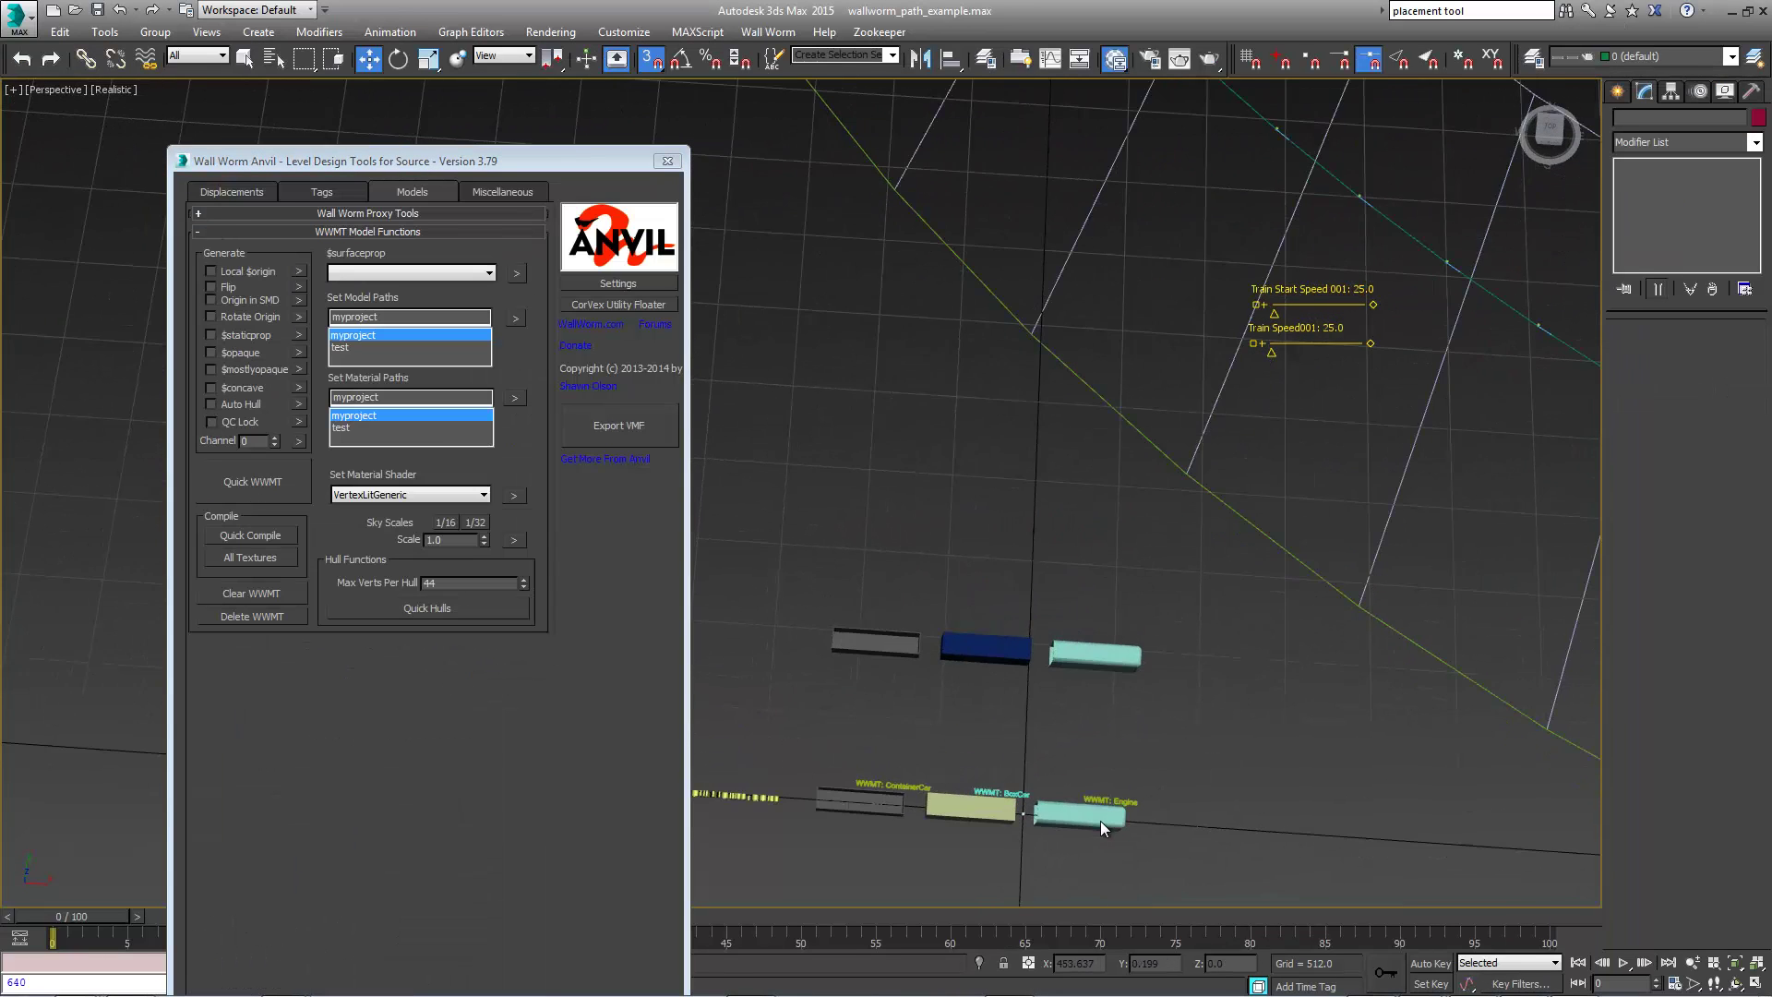
{"action": "left_click_drag", "start_coordinate": [892, 749], "coordinate": [1121, 811]}
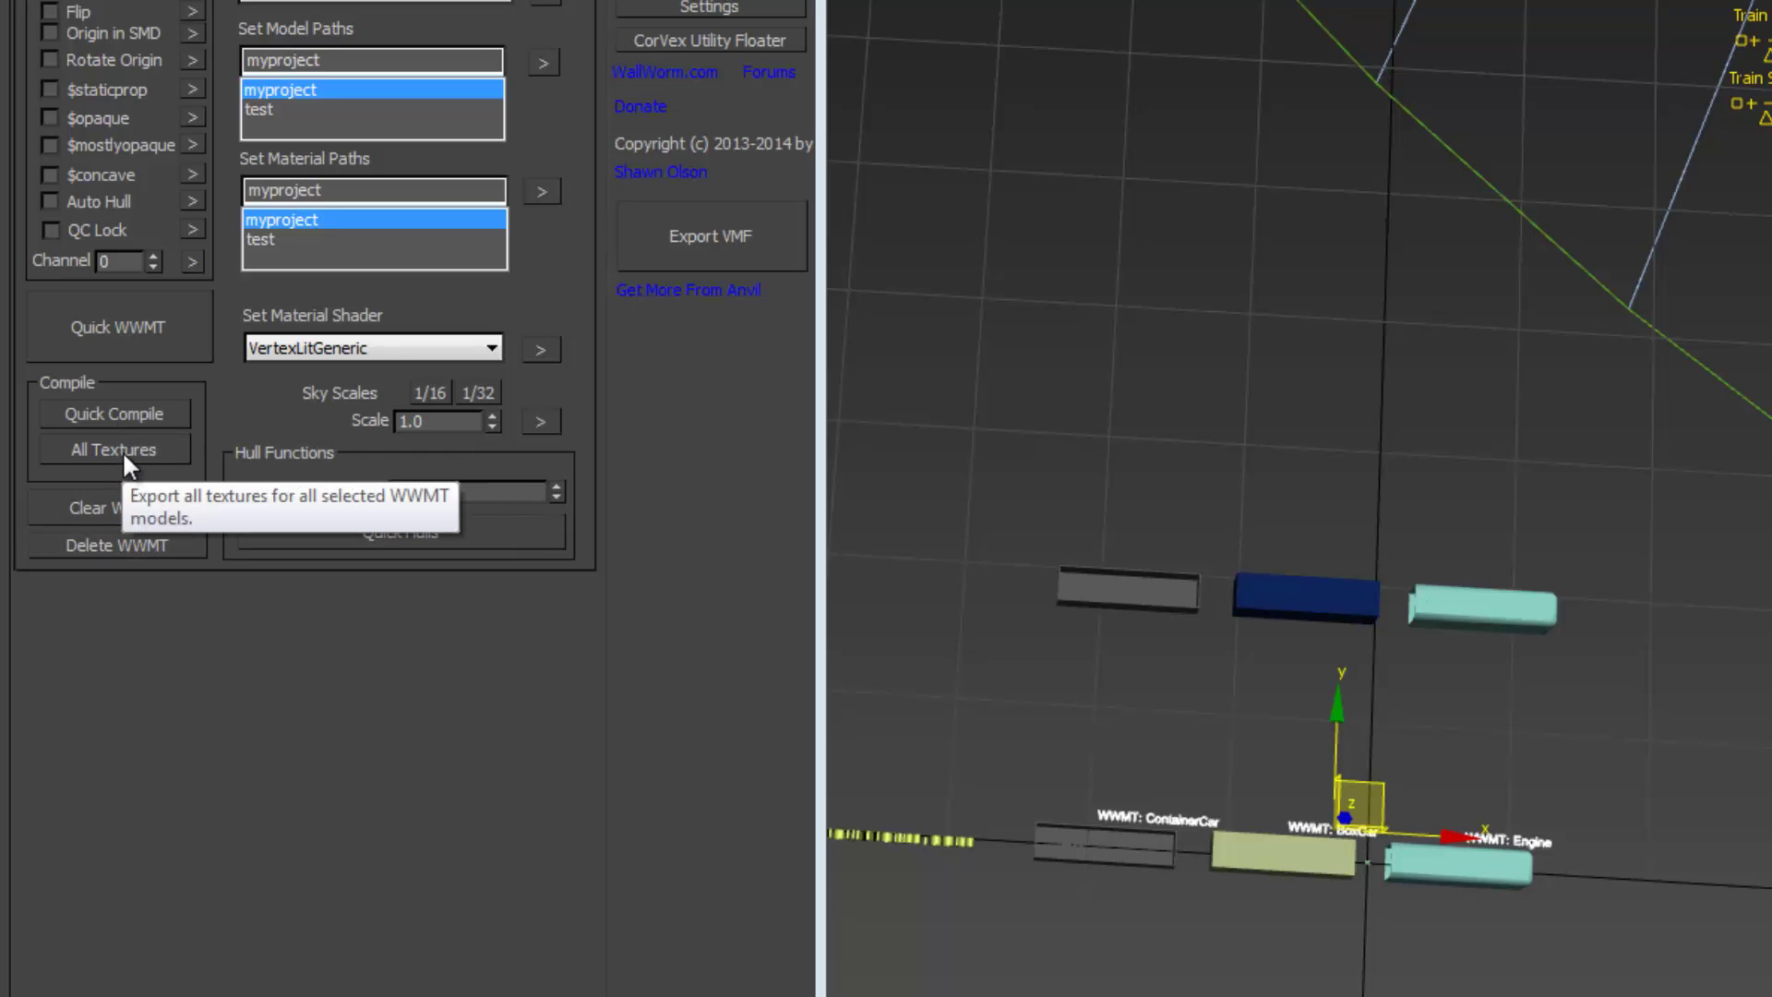
{"action": "left_click", "coordinate": [125, 452]}
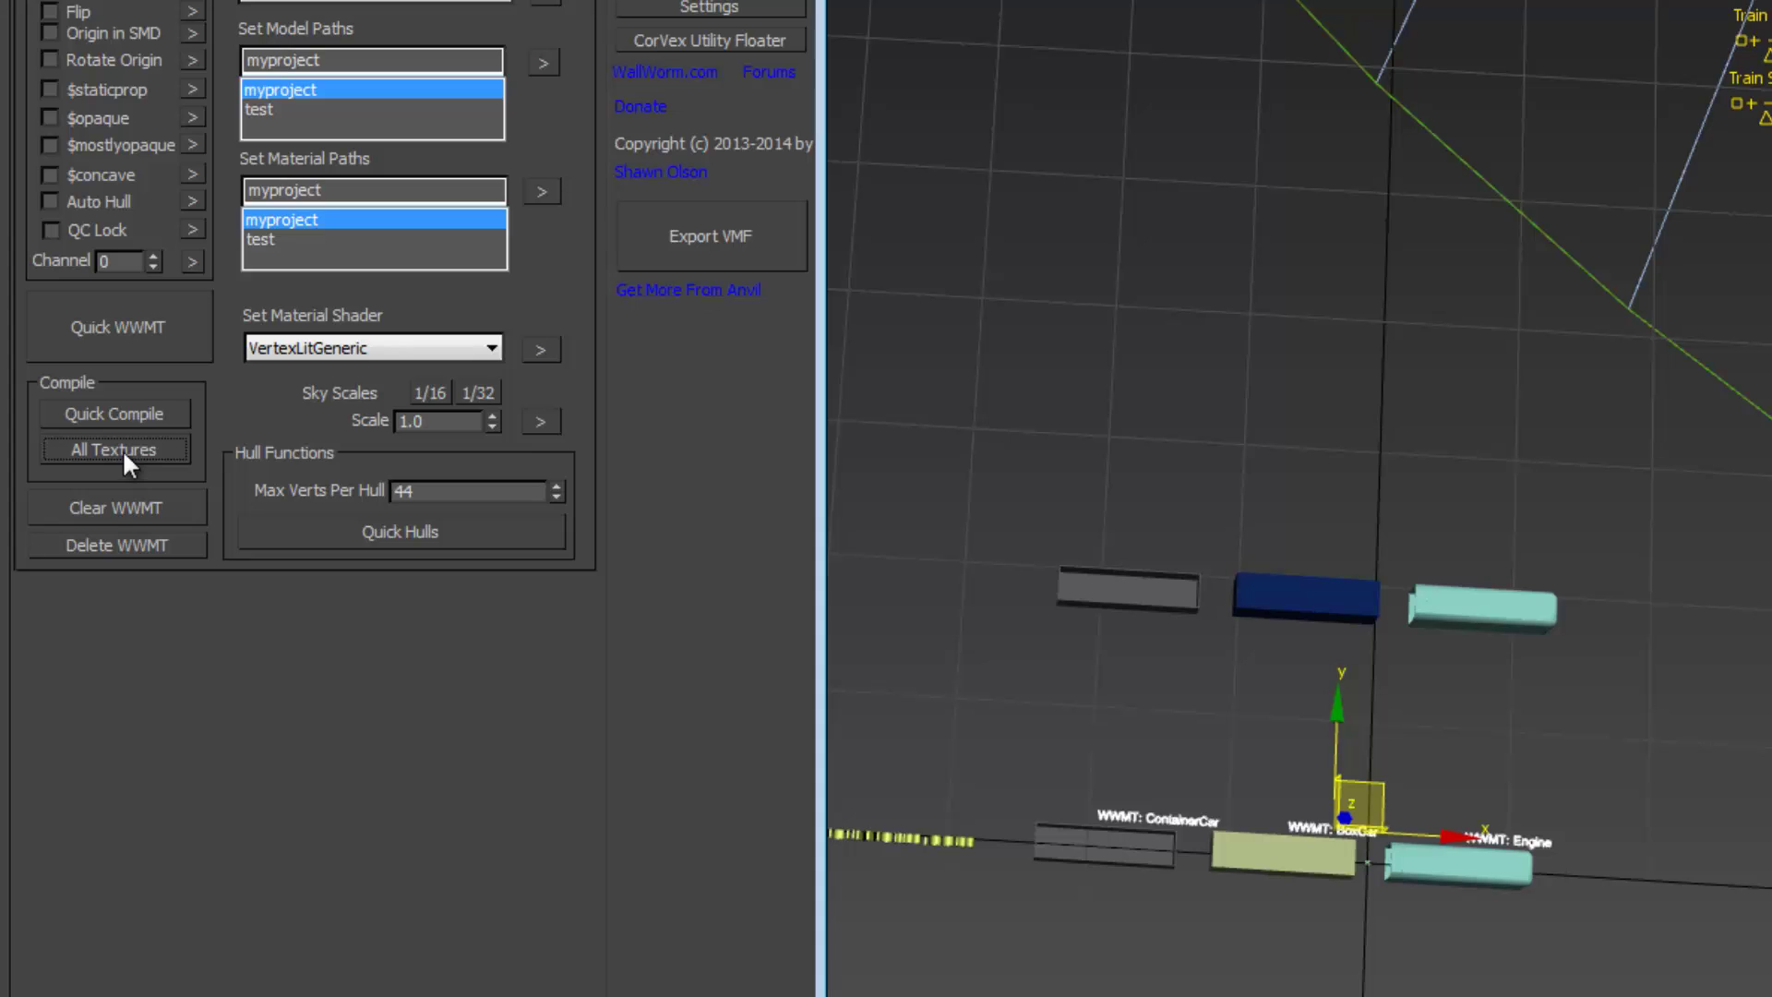
{"action": "left_click", "coordinate": [124, 412]}
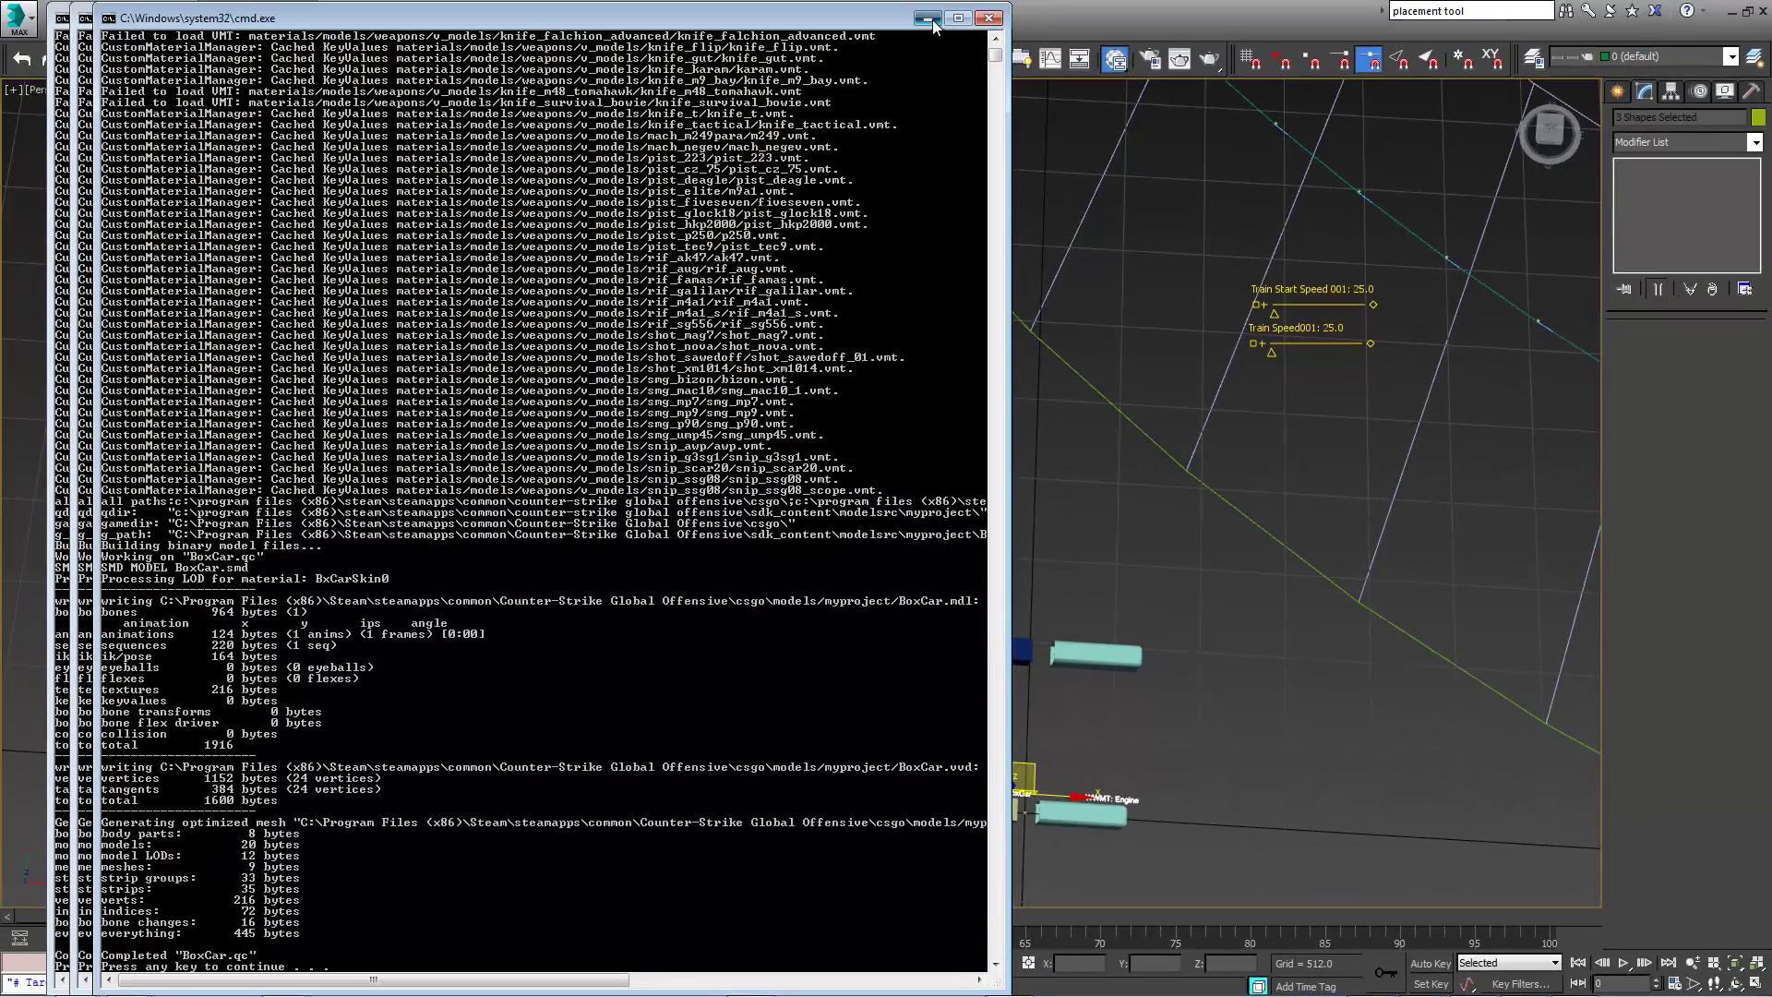
{"action": "left_click", "coordinate": [928, 17]}
Create a camera from a close perspective view of the engine and the first cars behind it.
{"action": "mouse_move", "coordinate": [846, 539]}
{"action": "middle_mouse_down"}
{"action": "mouse_move", "coordinate": [877, 495]}
{"action": "mouse_move", "coordinate": [687, 394]}
{"action": "mouse_move", "coordinate": [934, 710]}
{"action": "mouse_move", "coordinate": [871, 517]}
{"action": "mouse_move", "coordinate": [849, 507]}
{"action": "middle_mouse_up"}
{"action": "left_click", "coordinate": [729, 335]}
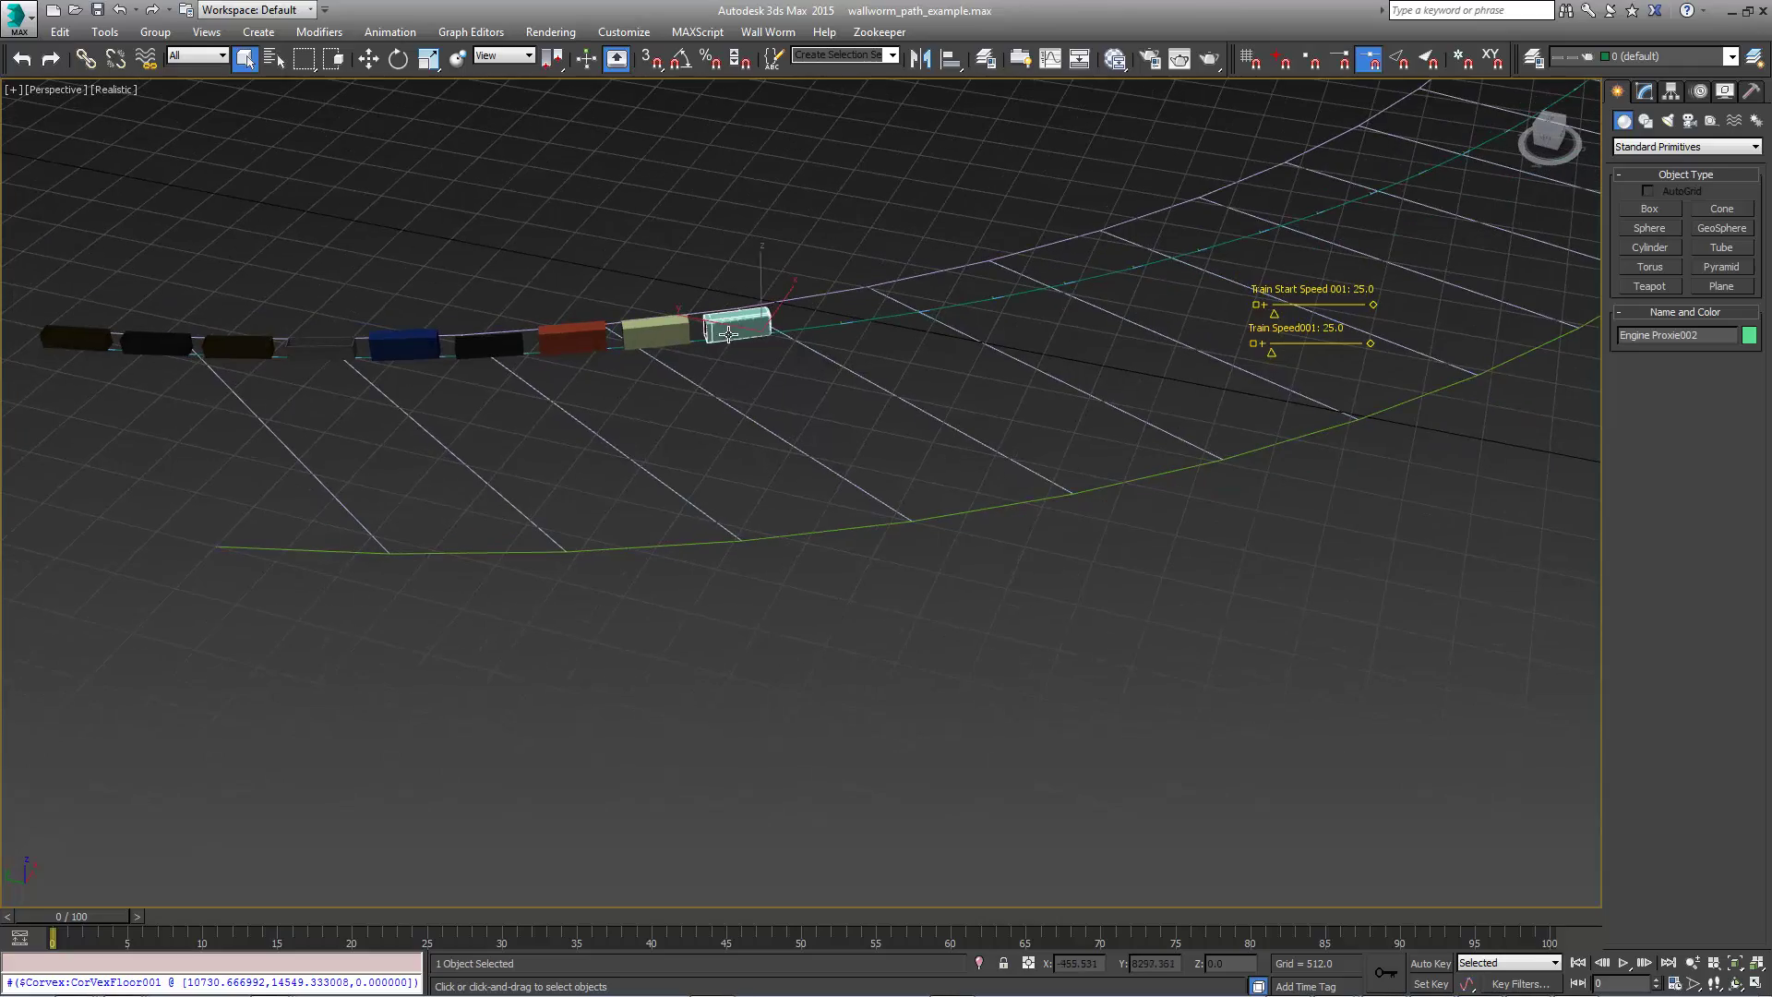
{"action": "middle_click_drag", "start_coordinate": [728, 334], "coordinate": [831, 439], "text": "alt"}
{"action": "scroll", "coordinate": [831, 439], "scroll_direction": "up", "scroll_amount": 6}
{"action": "scroll", "coordinate": [864, 511], "scroll_direction": "down", "scroll_amount": 3}
{"action": "scroll", "coordinate": [864, 498], "scroll_direction": "up", "scroll_amount": 1}
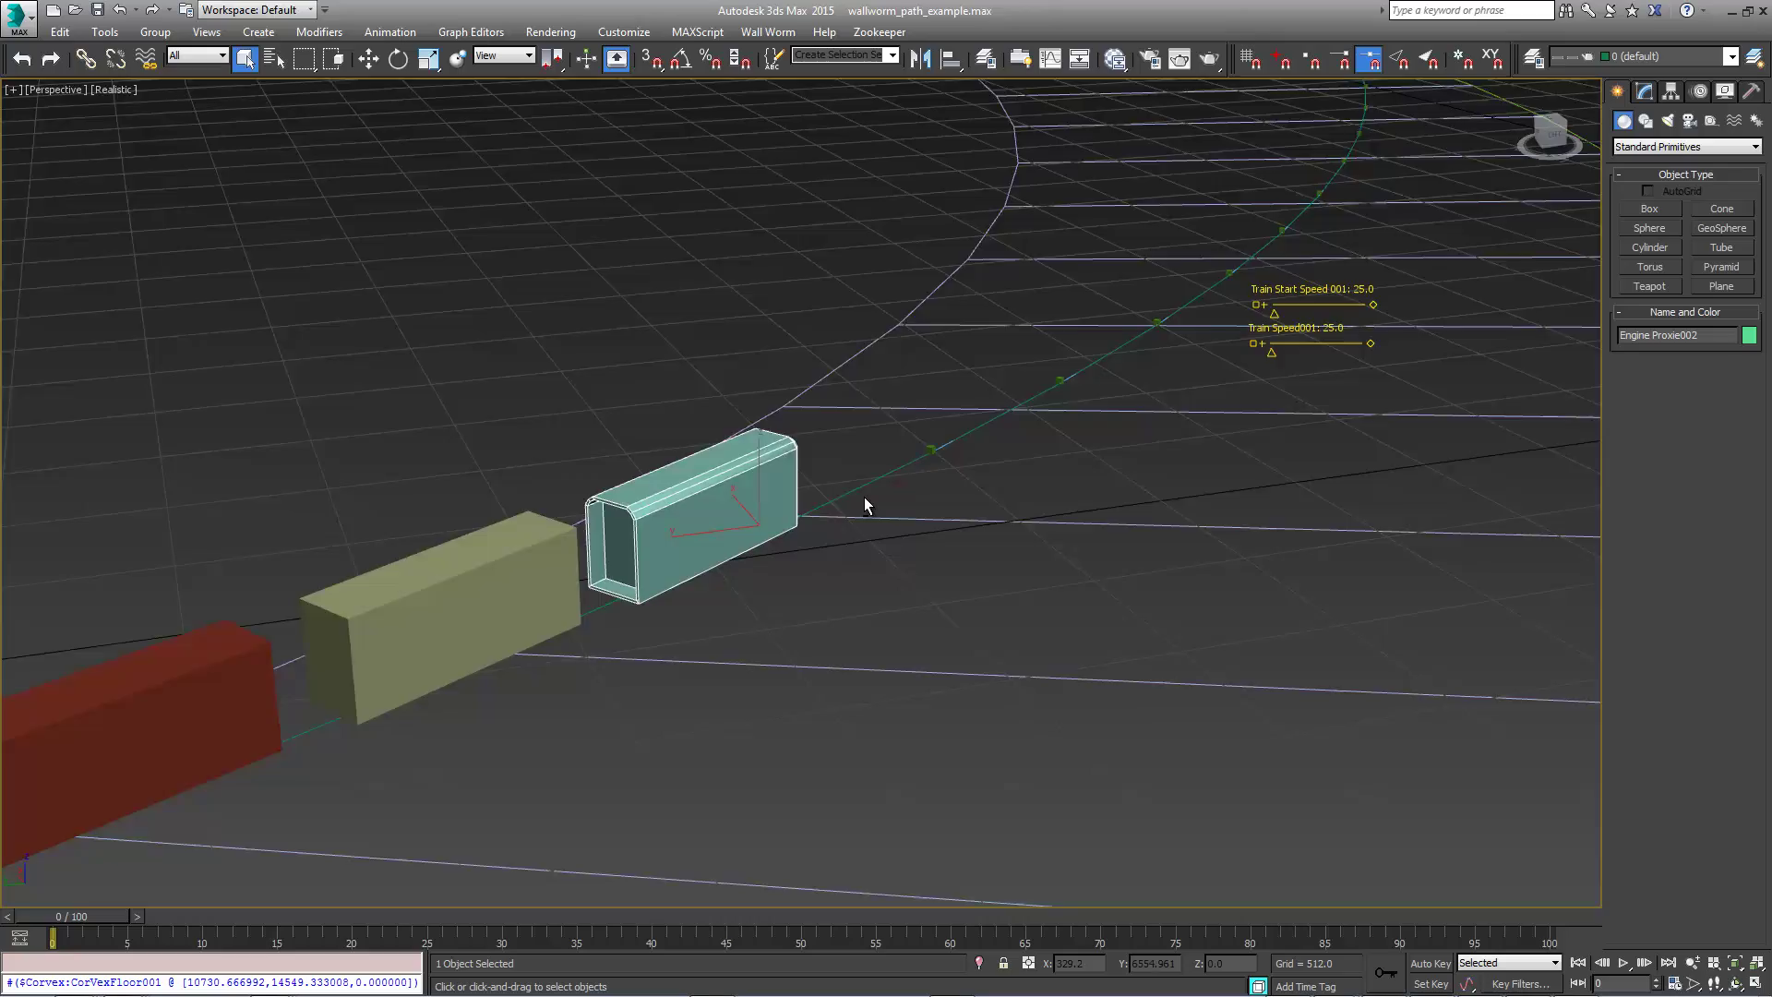
{"action": "scroll", "coordinate": [866, 498], "scroll_direction": "up", "scroll_amount": 3}
{"action": "middle_click_drag", "start_coordinate": [865, 499], "coordinate": [1098, 551]}
{"action": "key", "text": "c"}
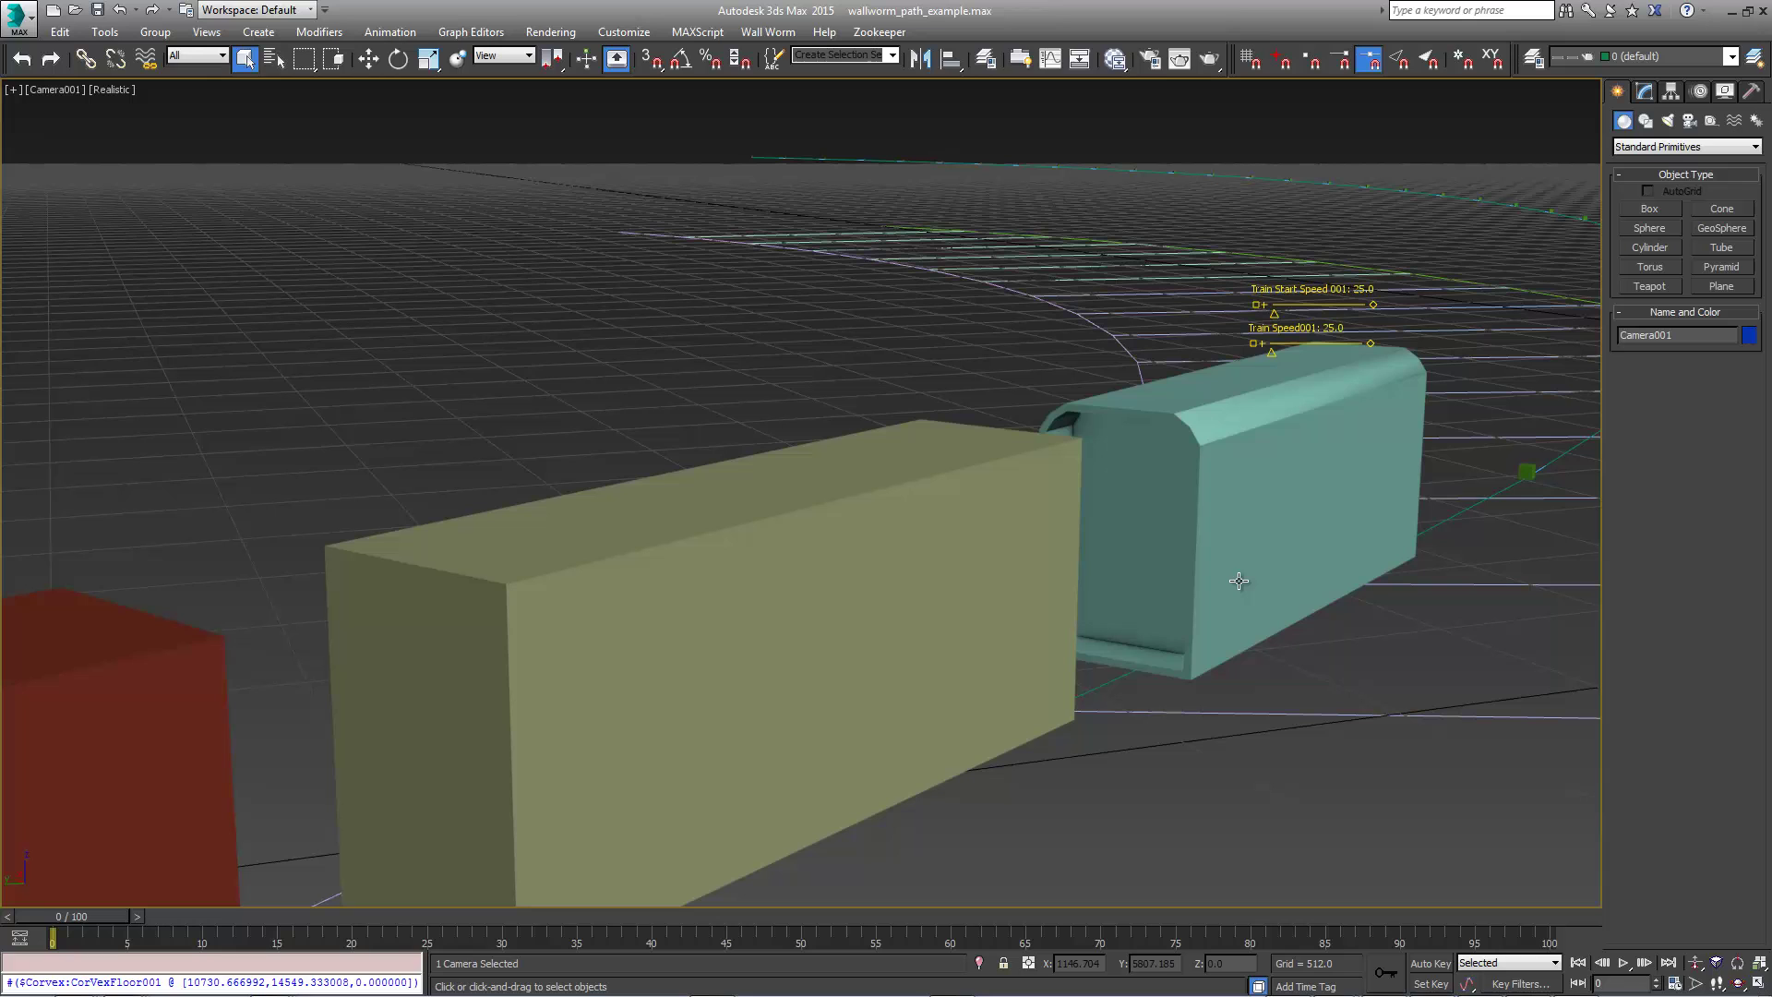
Export the scene as the VMF file example_train.vmf with the Wall Worm VMF Exporter, keeping its current settings.
{"action": "left_click", "coordinate": [767, 32]}
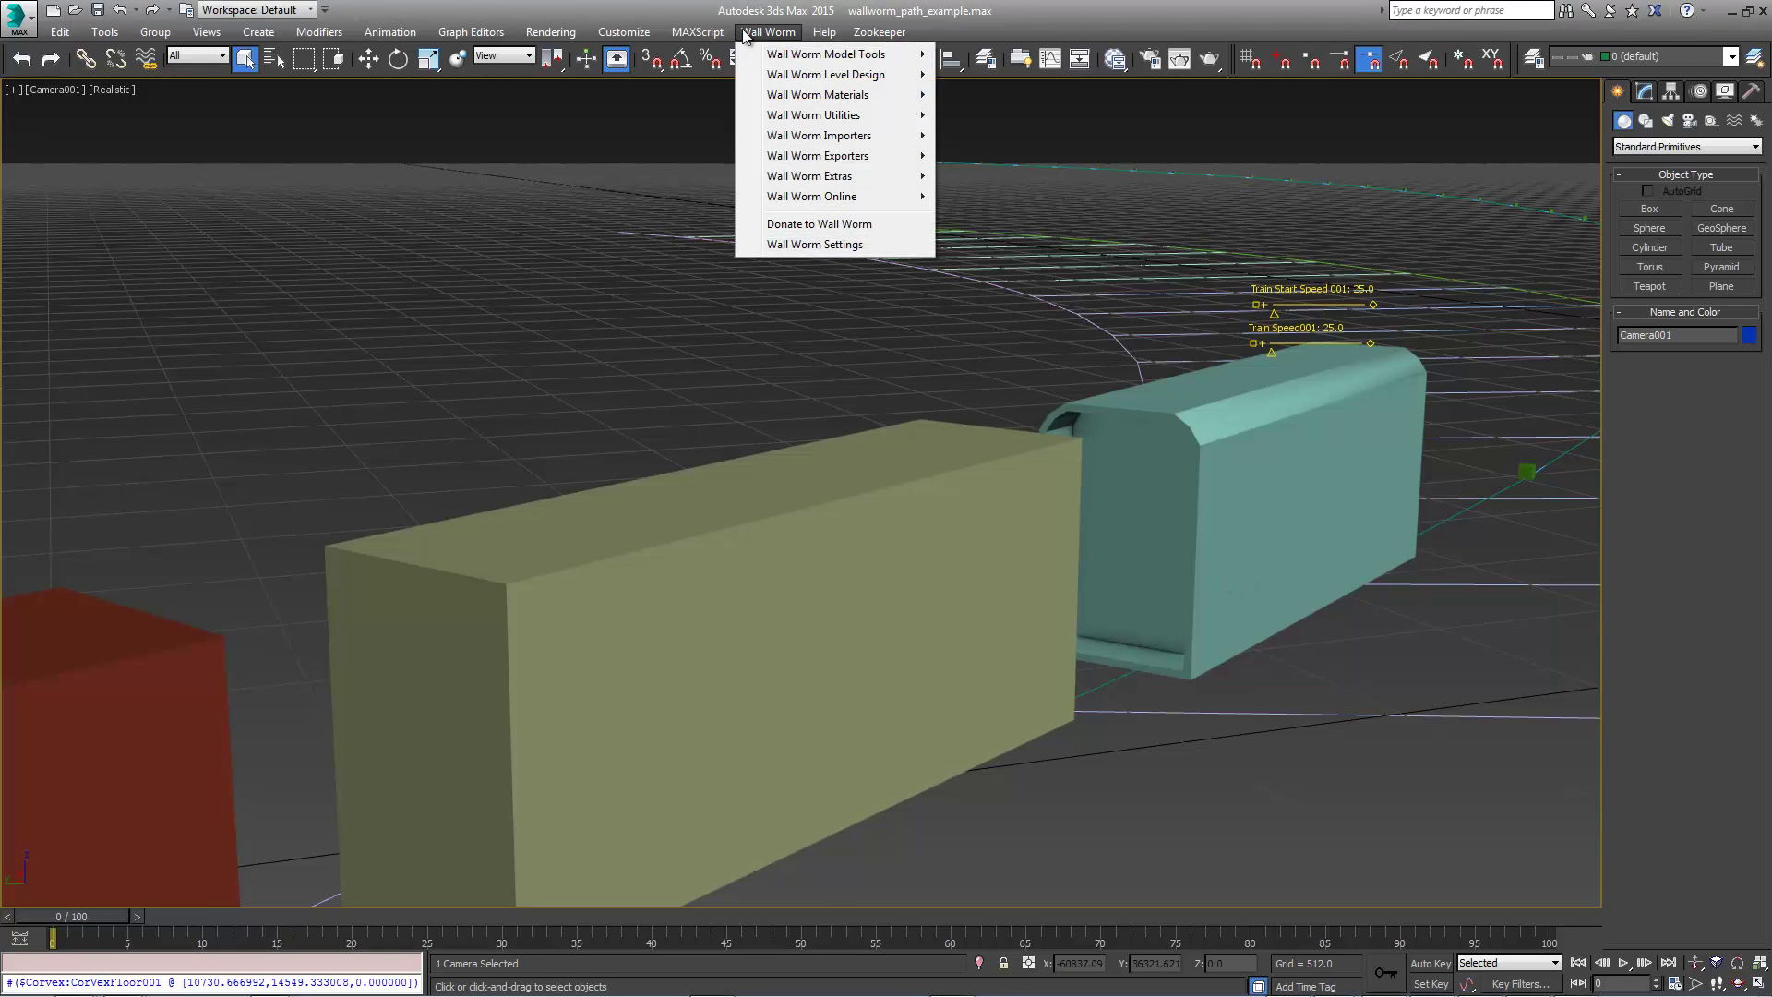
{"action": "mouse_move", "coordinate": [790, 54]}
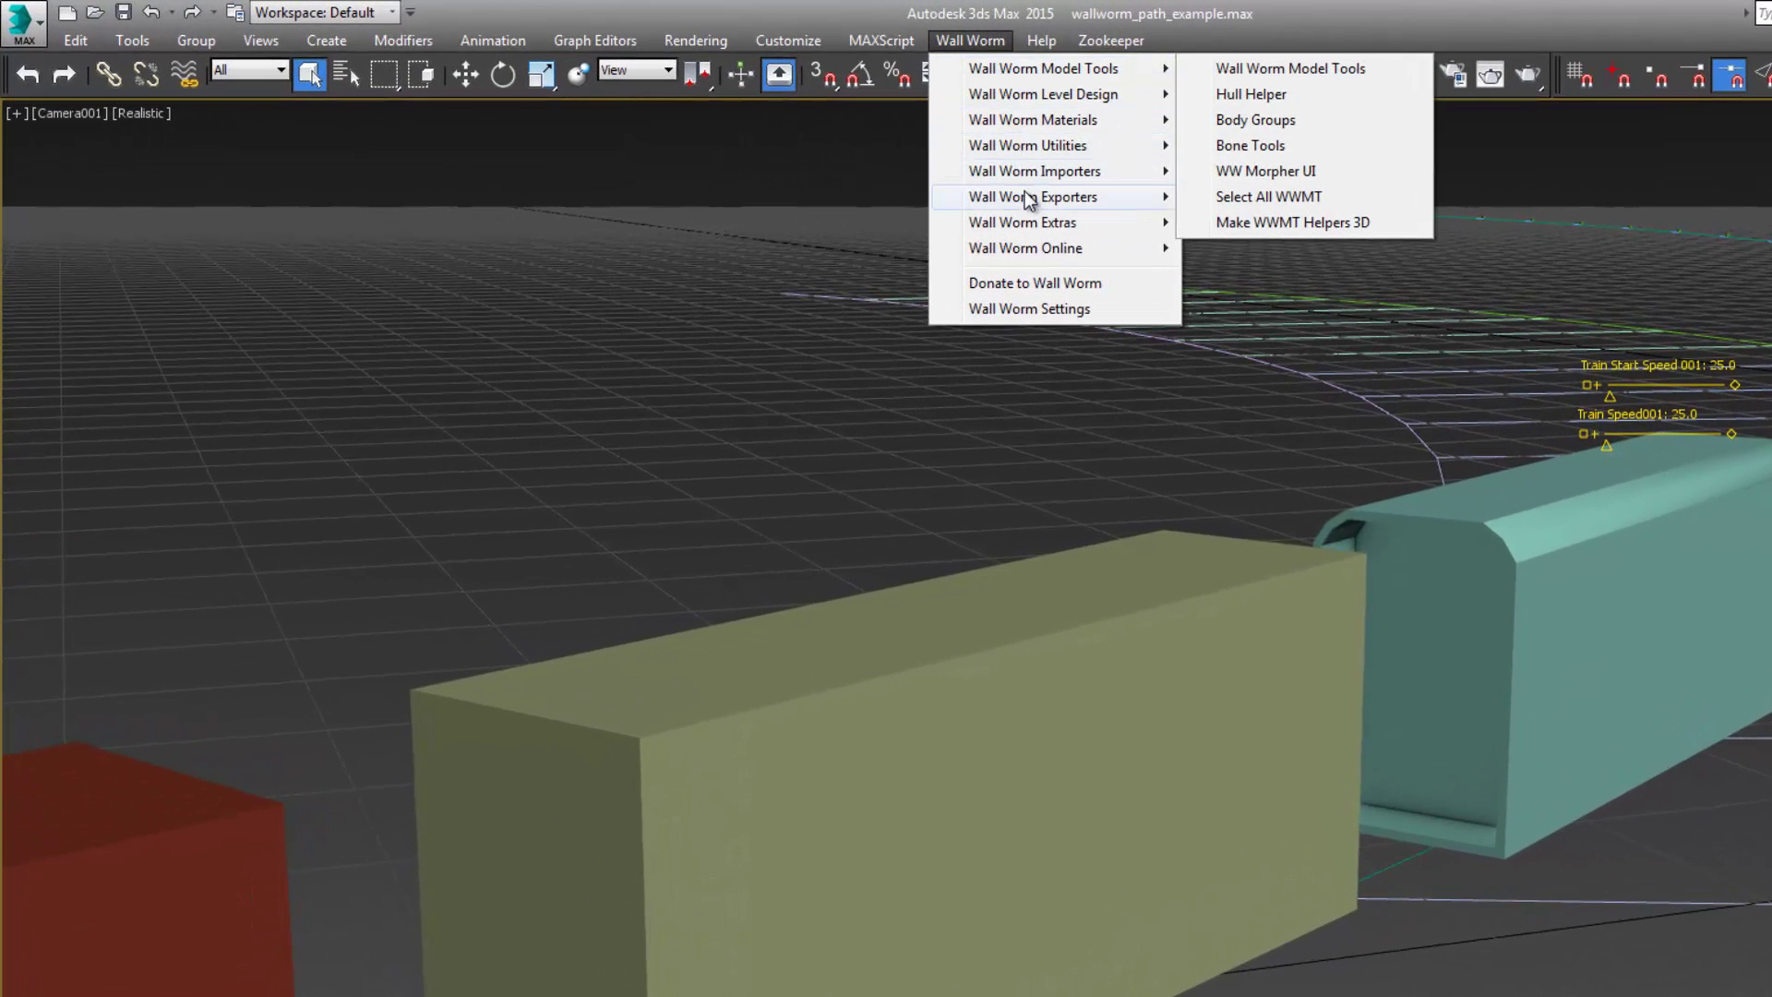
{"action": "mouse_move", "coordinate": [1029, 199]}
{"action": "left_click", "coordinate": [1271, 329]}
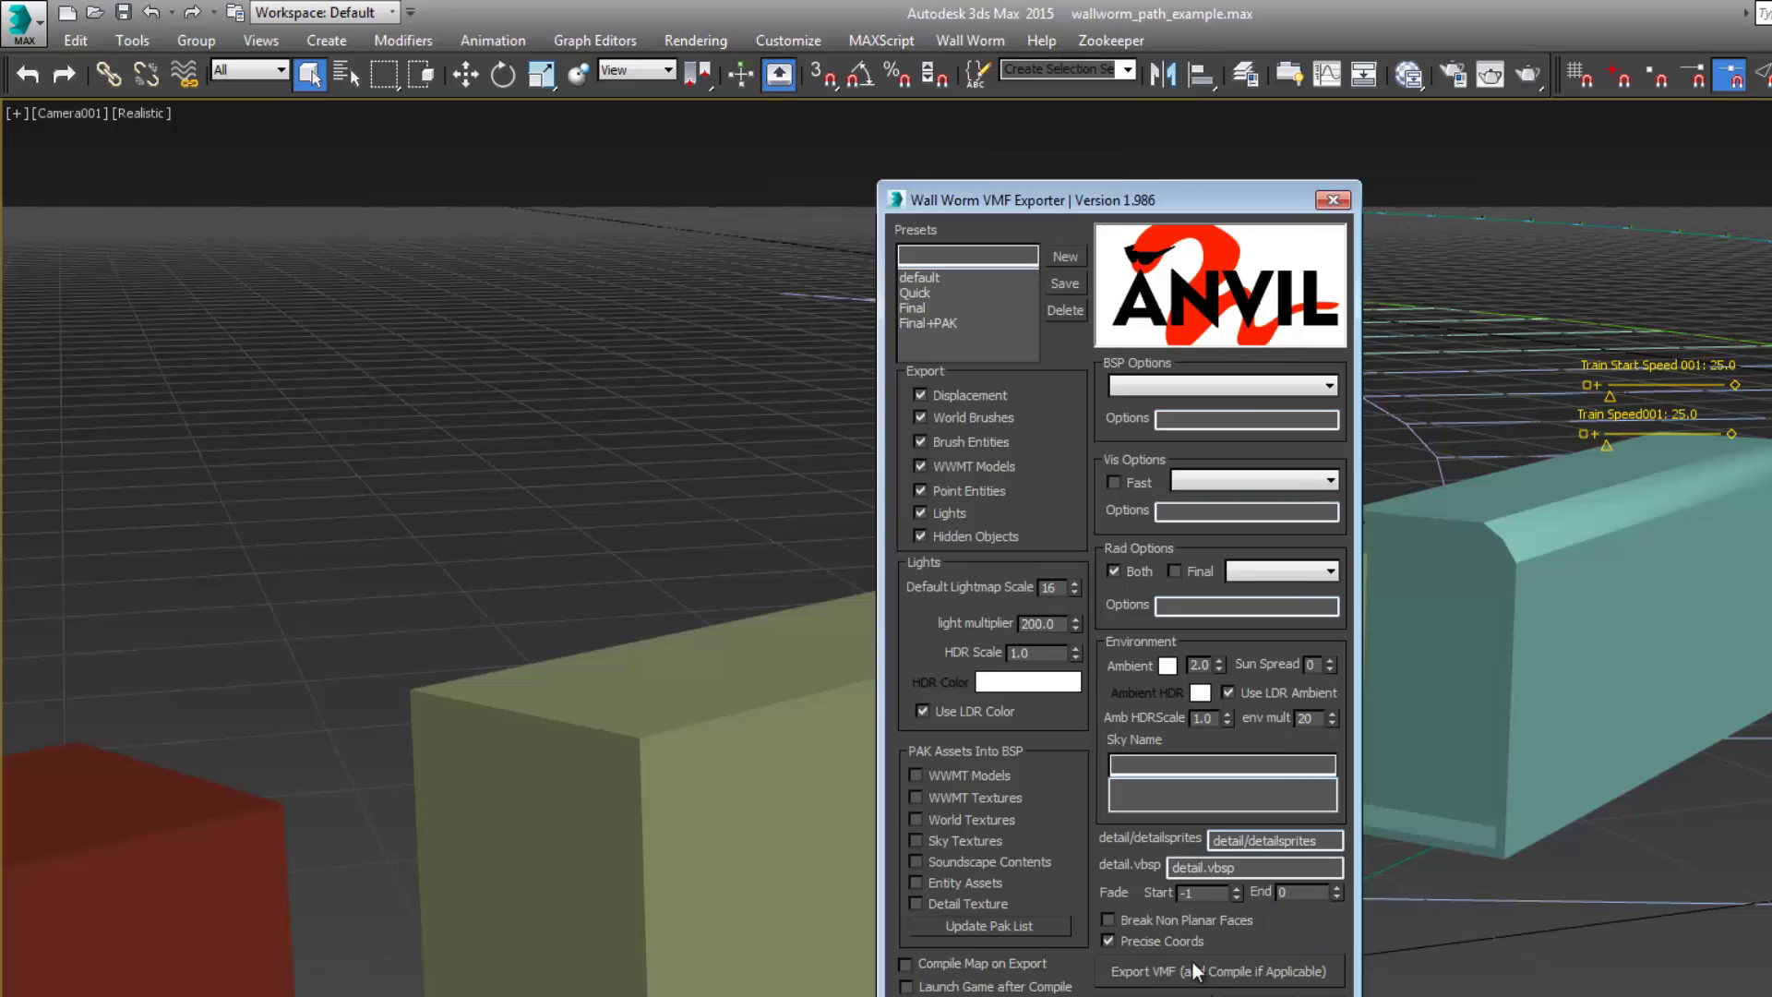
{"action": "left_click", "coordinate": [1219, 971]}
{"action": "left_click", "coordinate": [1144, 937]}
{"action": "left_click", "coordinate": [1246, 742]}
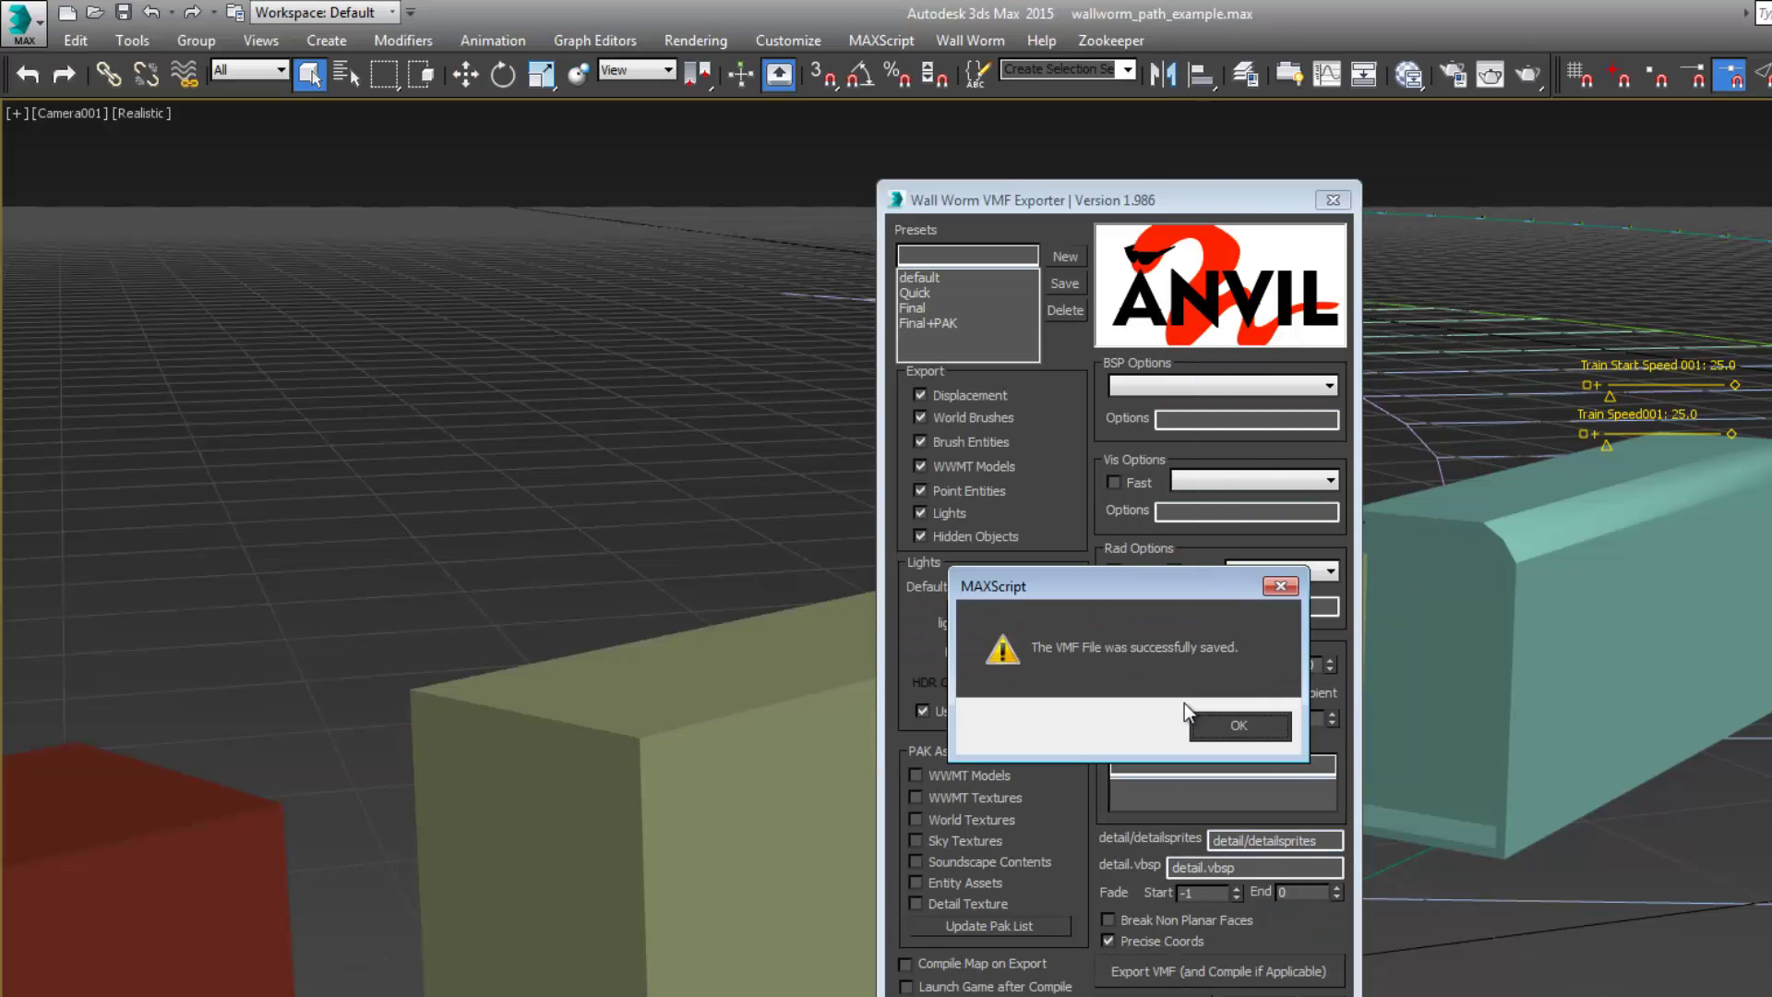
{"action": "left_click", "coordinate": [1232, 724]}
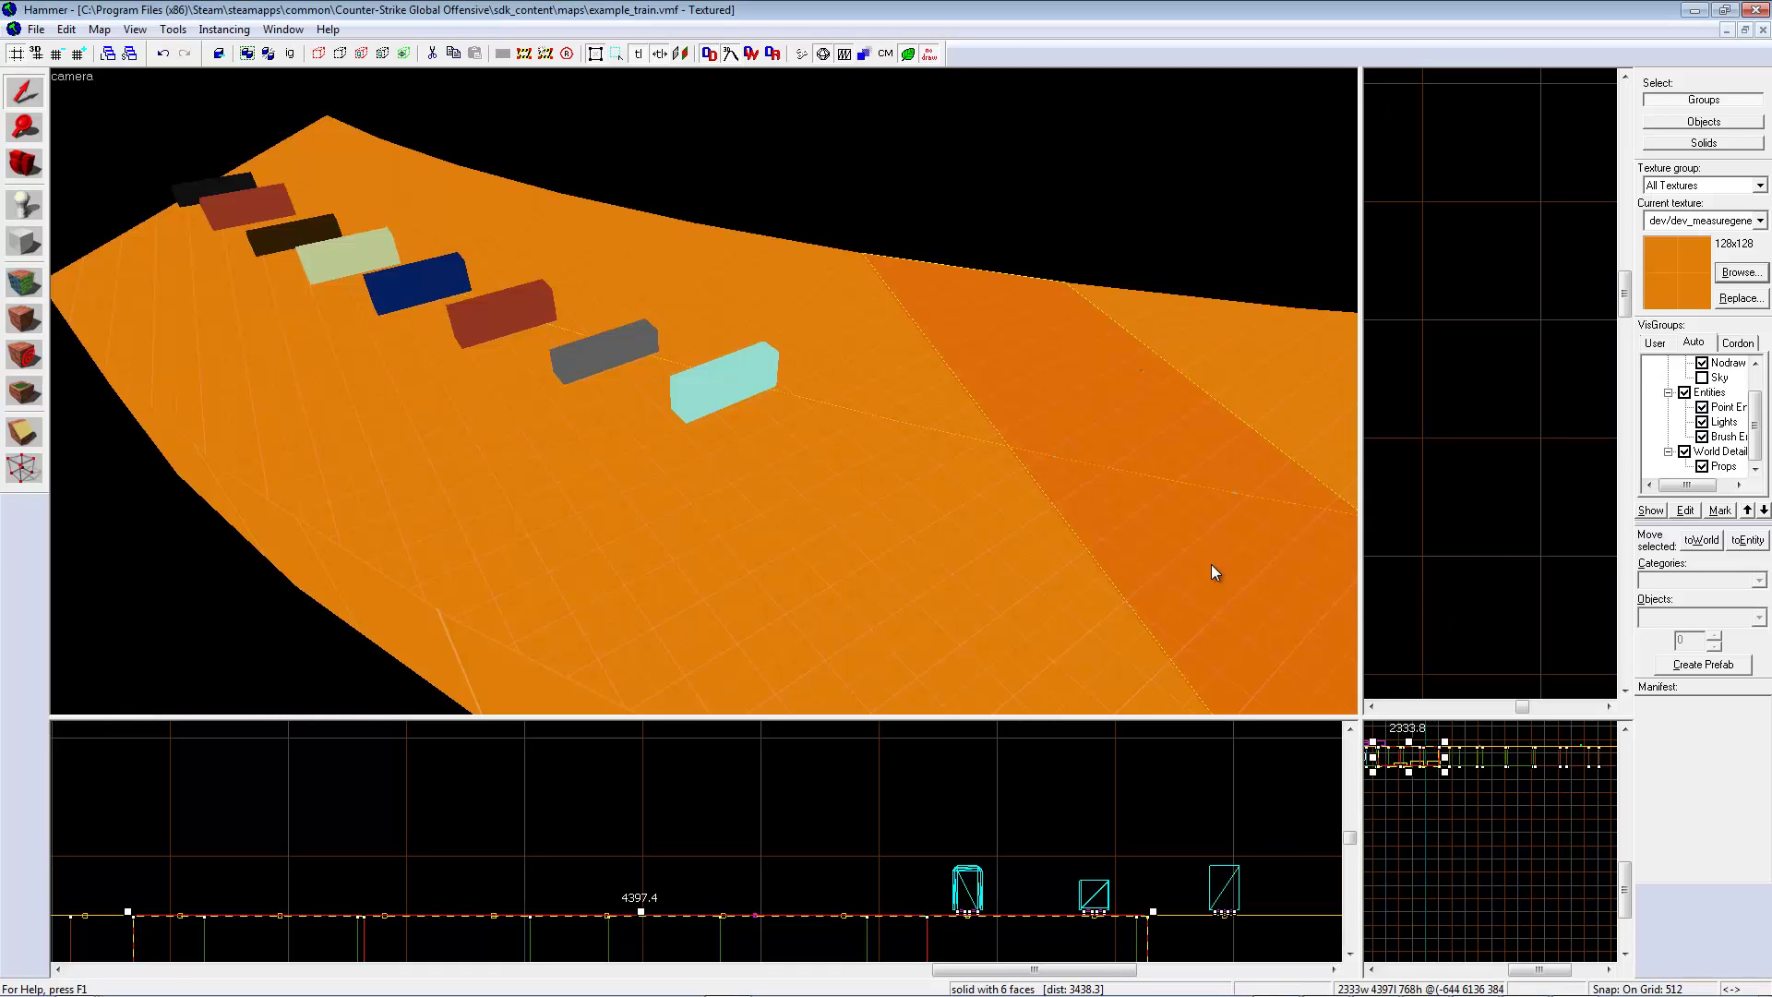
Switch to Hammer, clear the selection in example_train.vmf, and examine the train cars and their skins.
{"action": "left_click", "coordinate": [810, 201]}
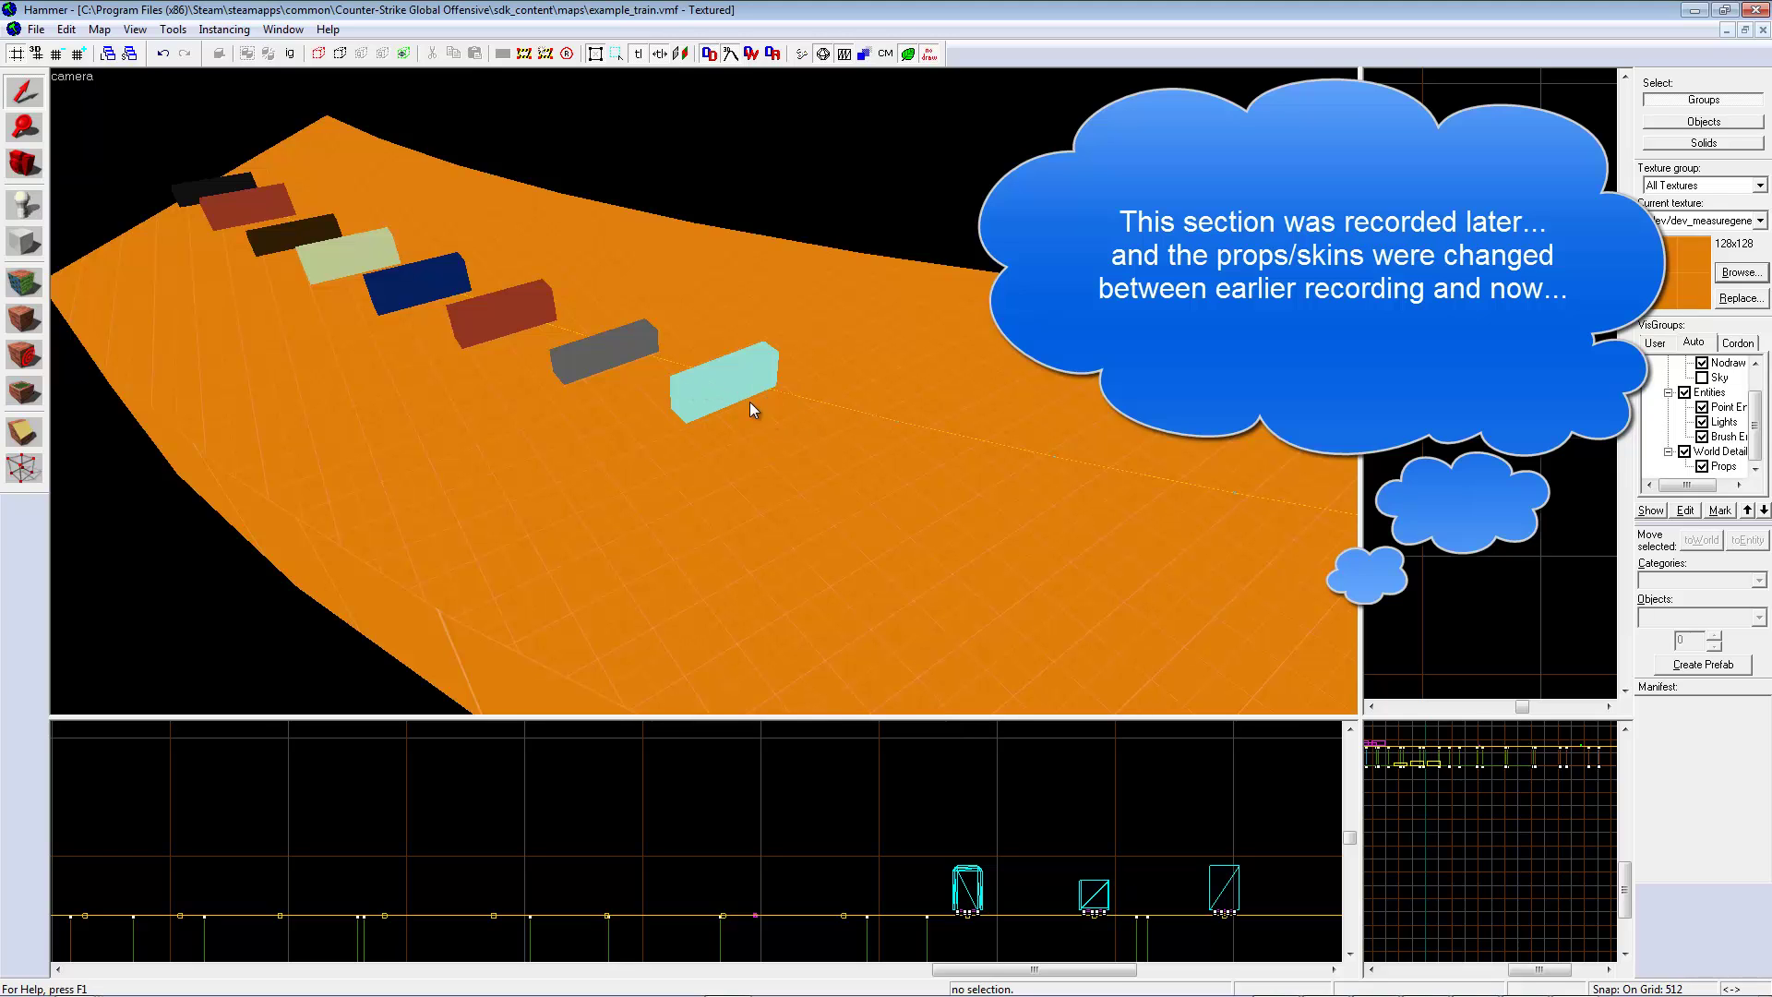
{"action": "key", "text": "z"}
{"action": "key", "text": "s"}
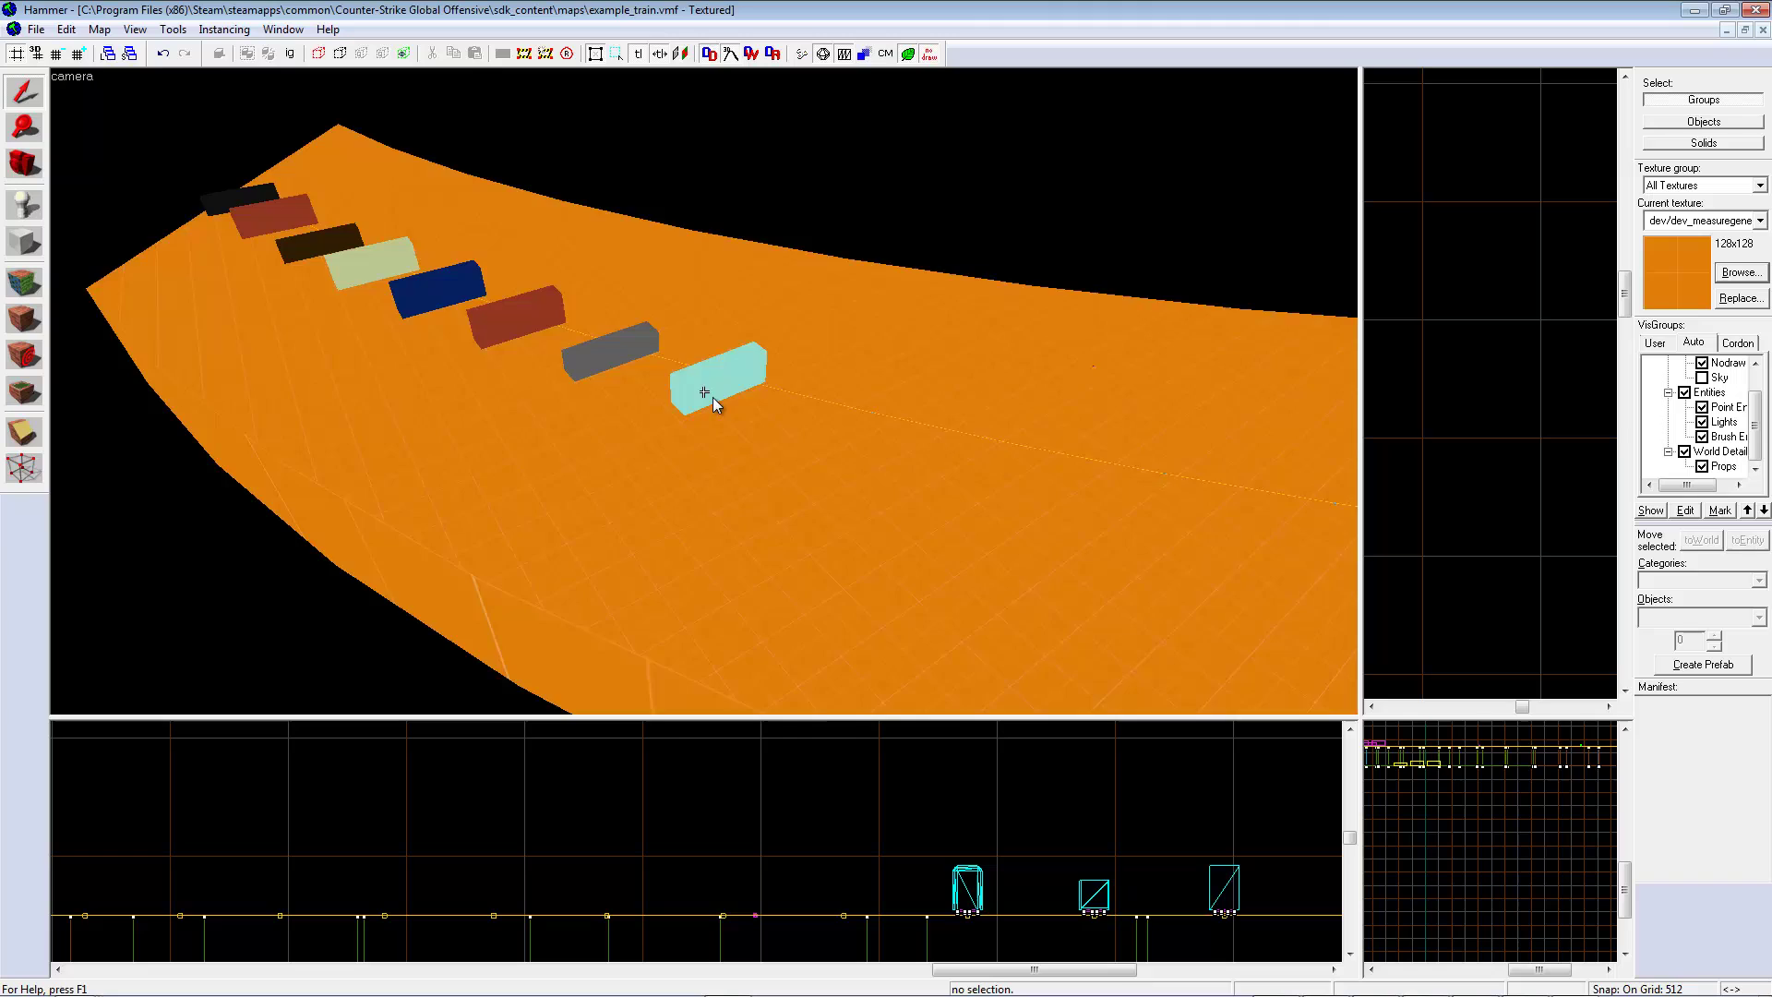
{"action": "scroll", "coordinate": [713, 397], "scroll_direction": "down", "scroll_amount": 3}
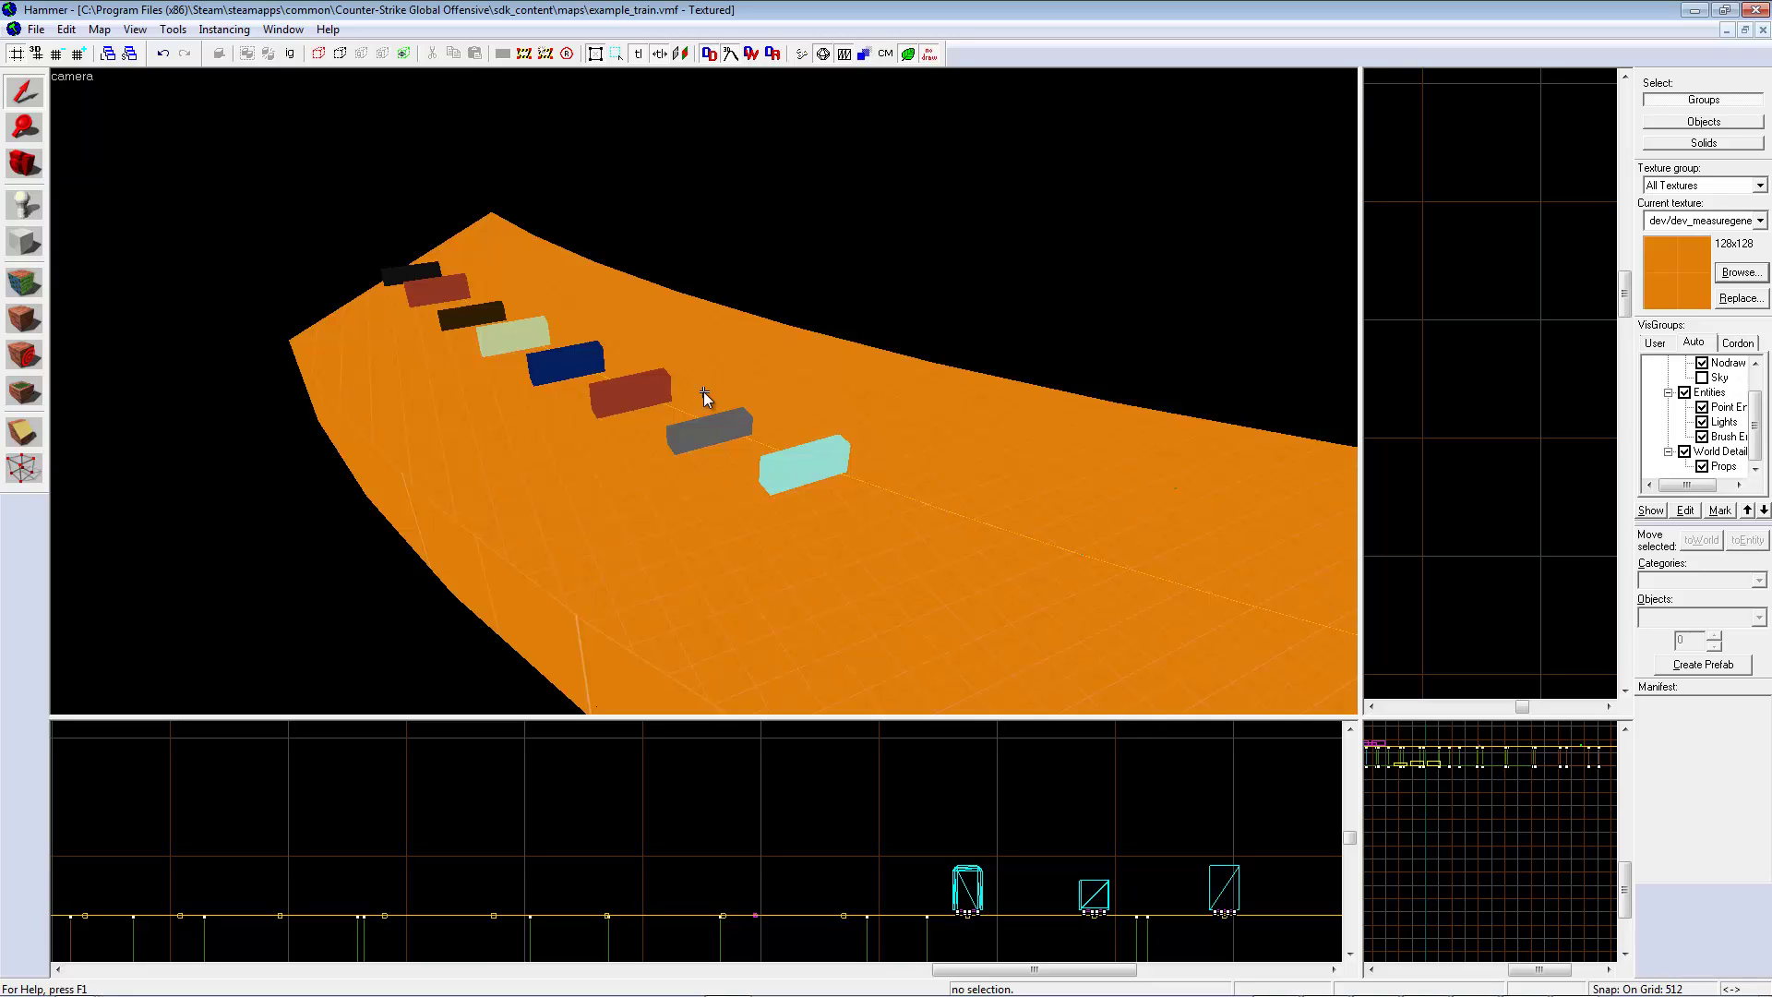
{"action": "key", "text": "Down"}
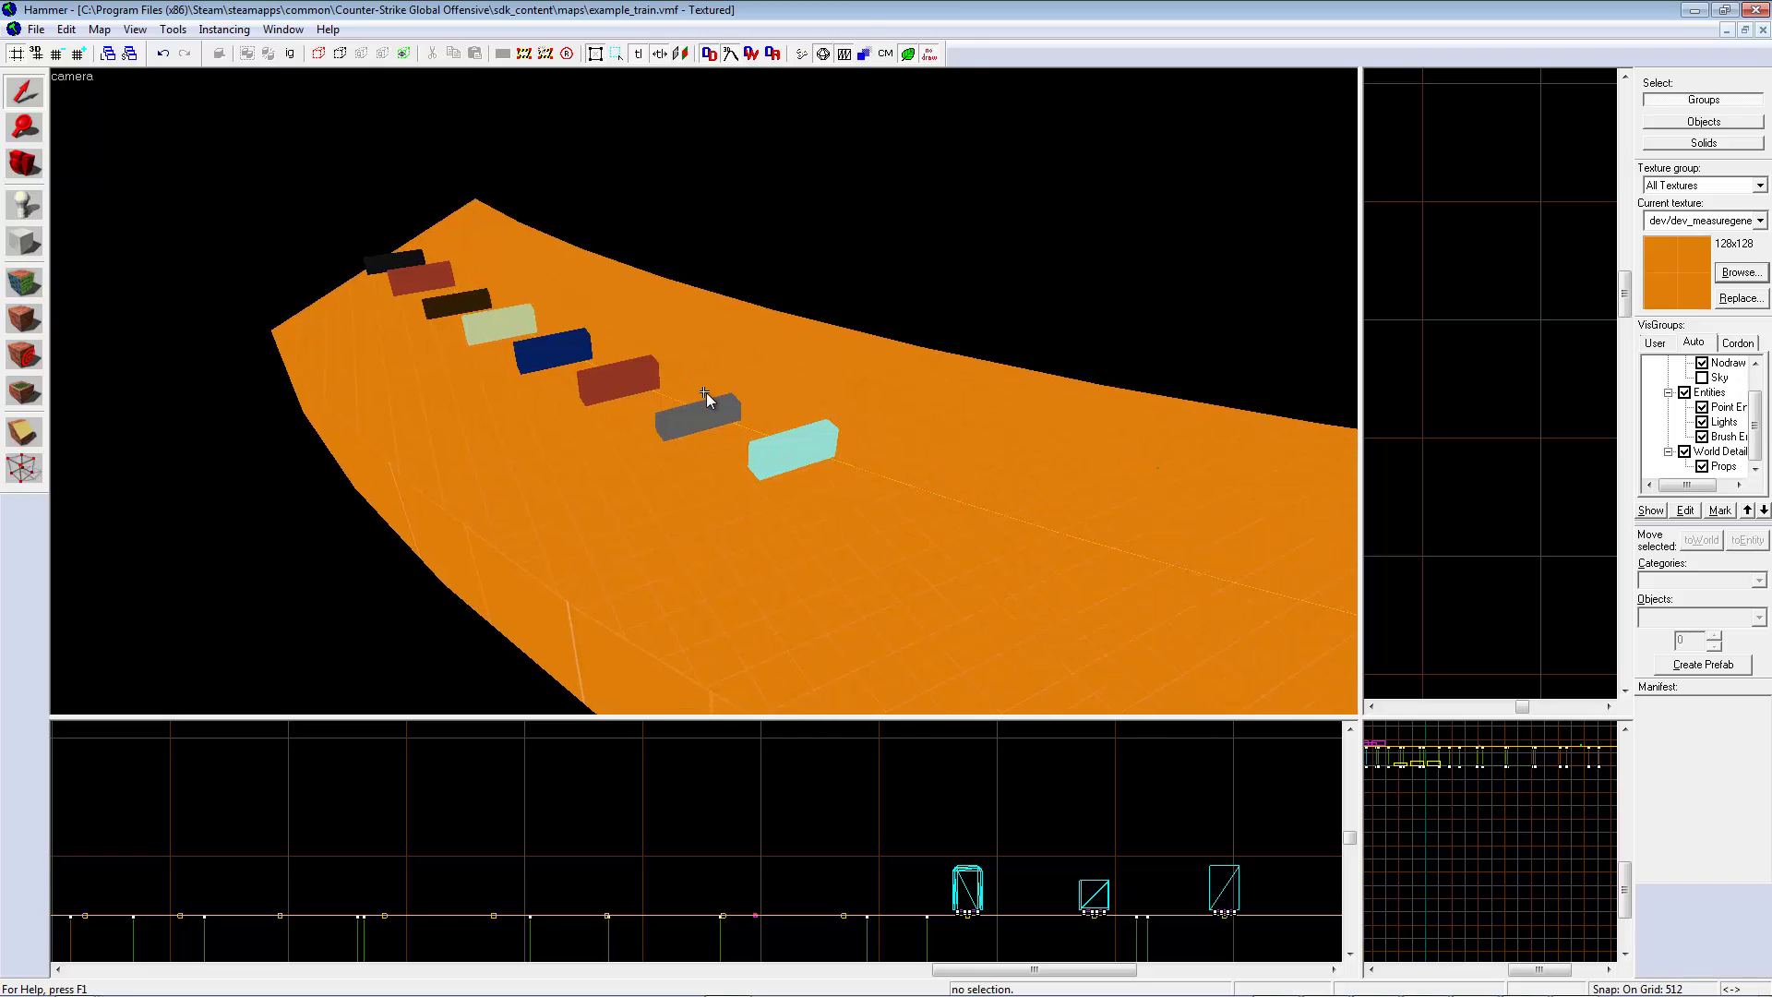
Inspect the properties of the func_tracktrain brush under the grey car and of the path_track entity beneath it.
{"action": "key", "text": "w"}
{"action": "key", "text": "d"}
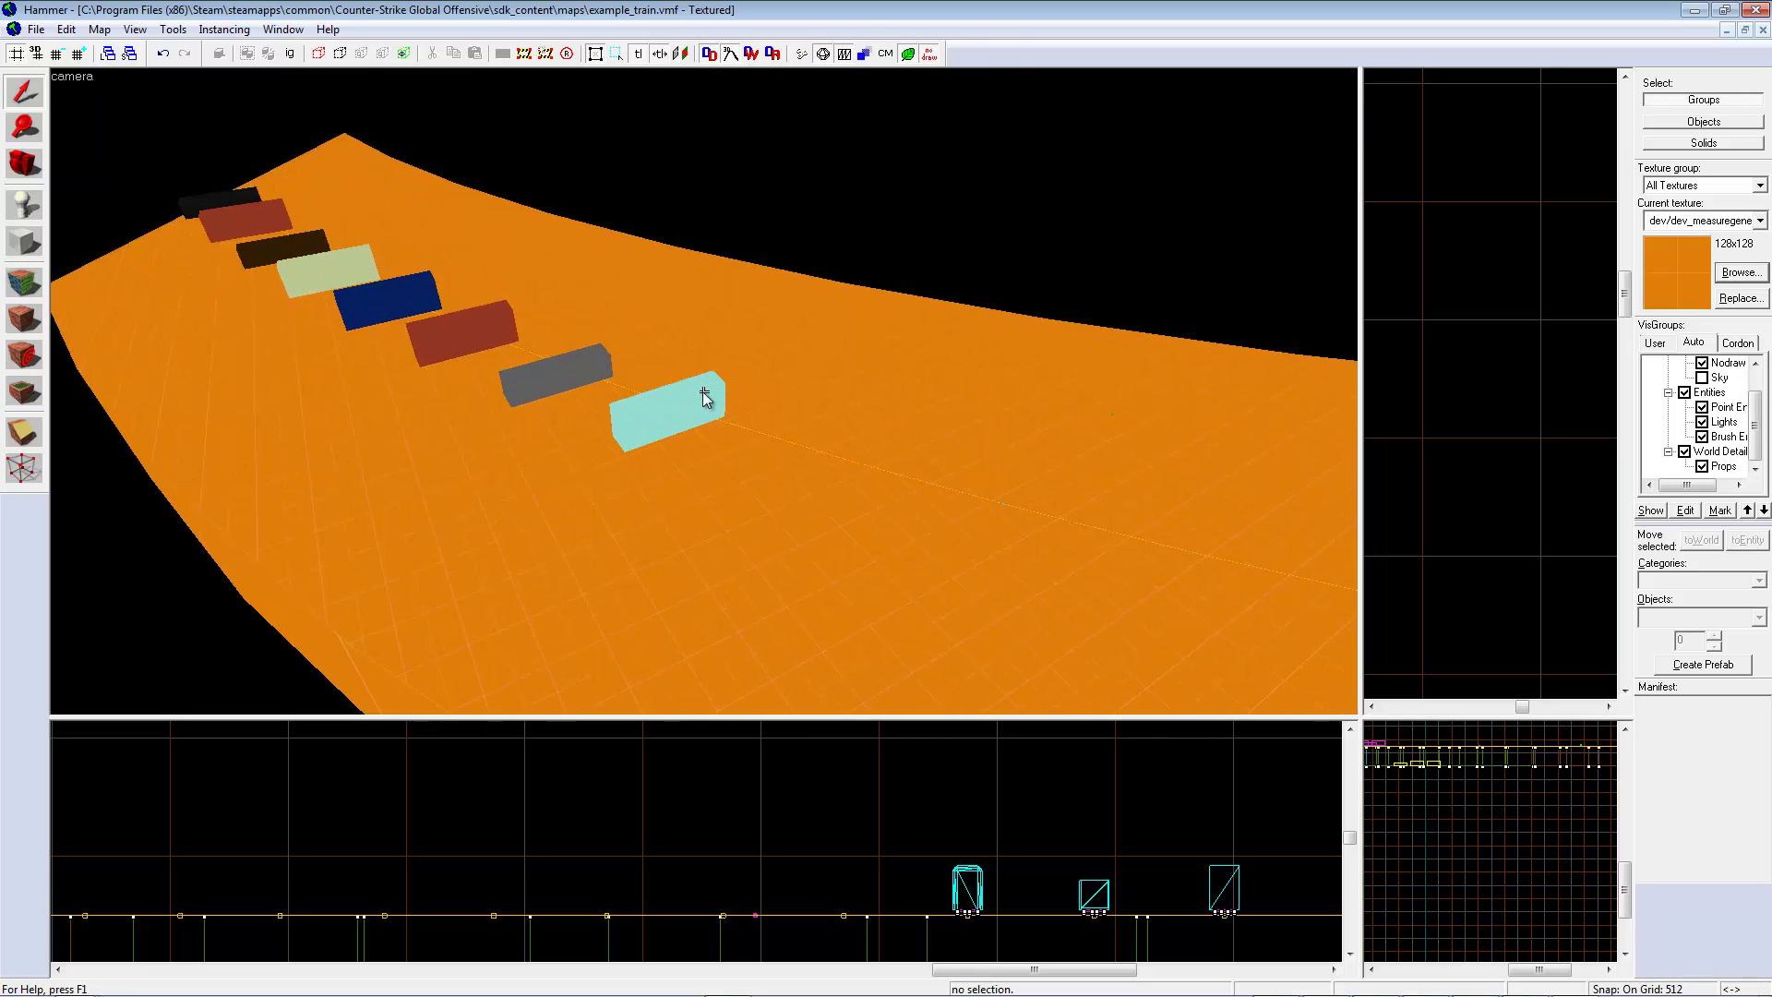
{"action": "key", "text": "w"}
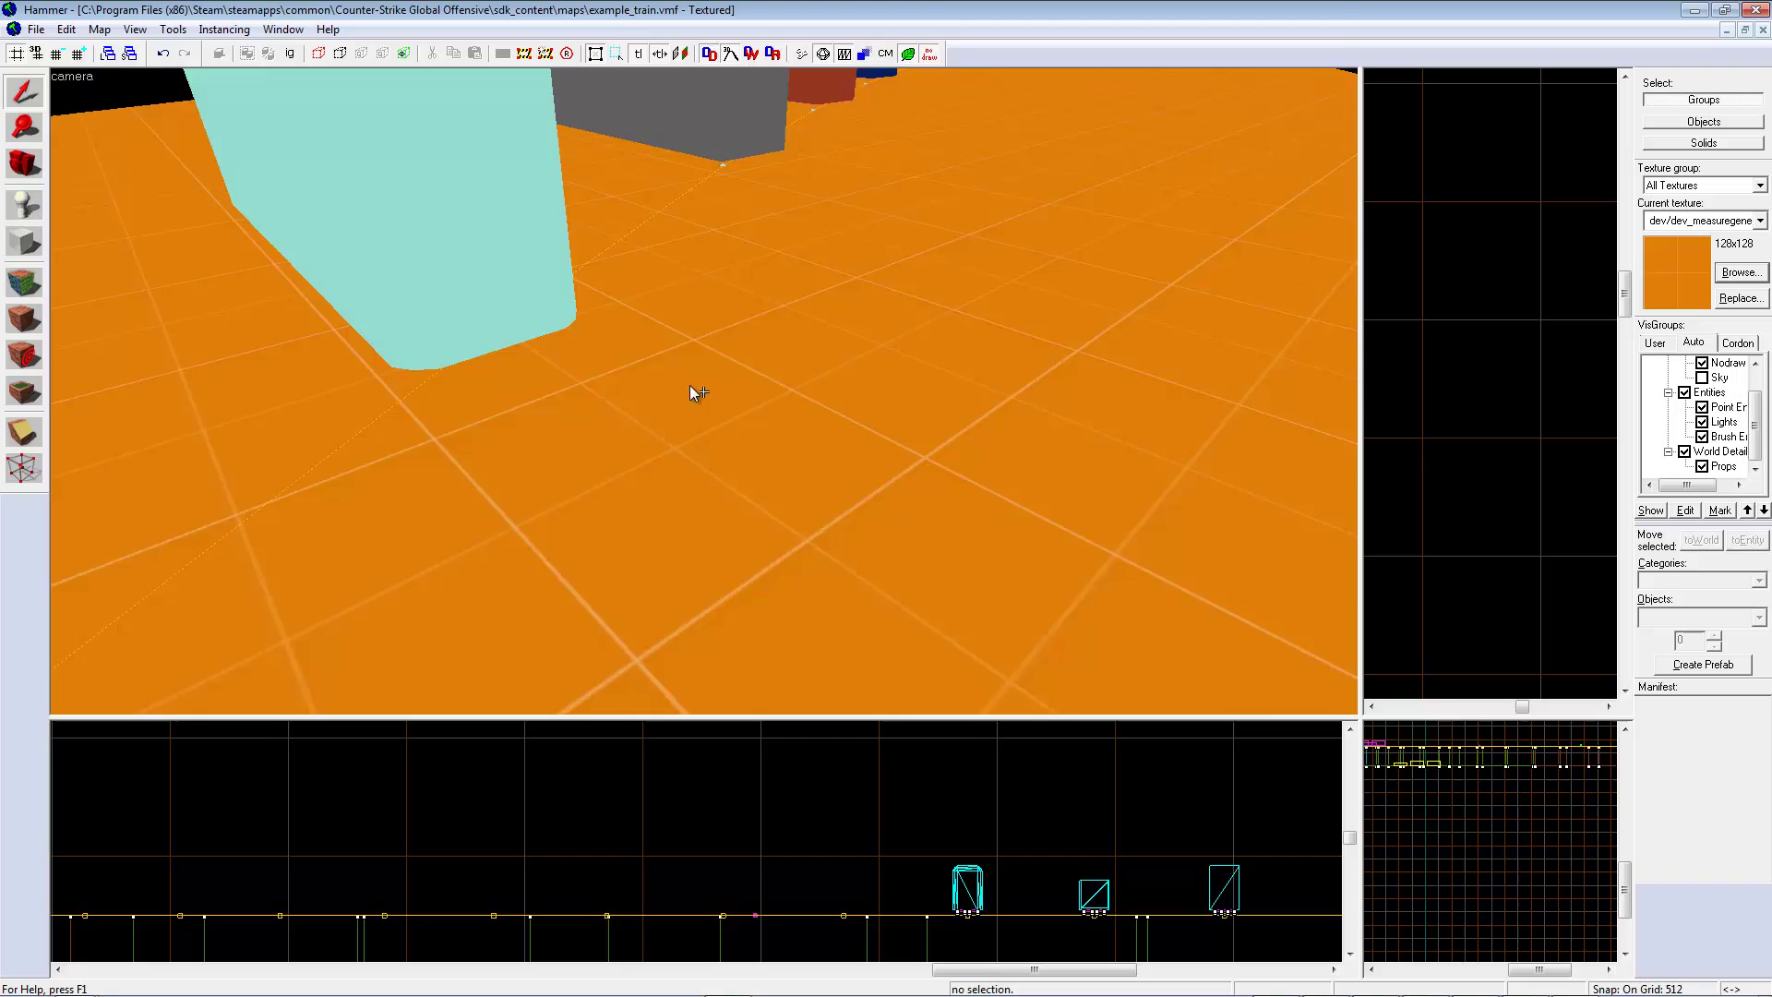
{"action": "key", "text": "w"}
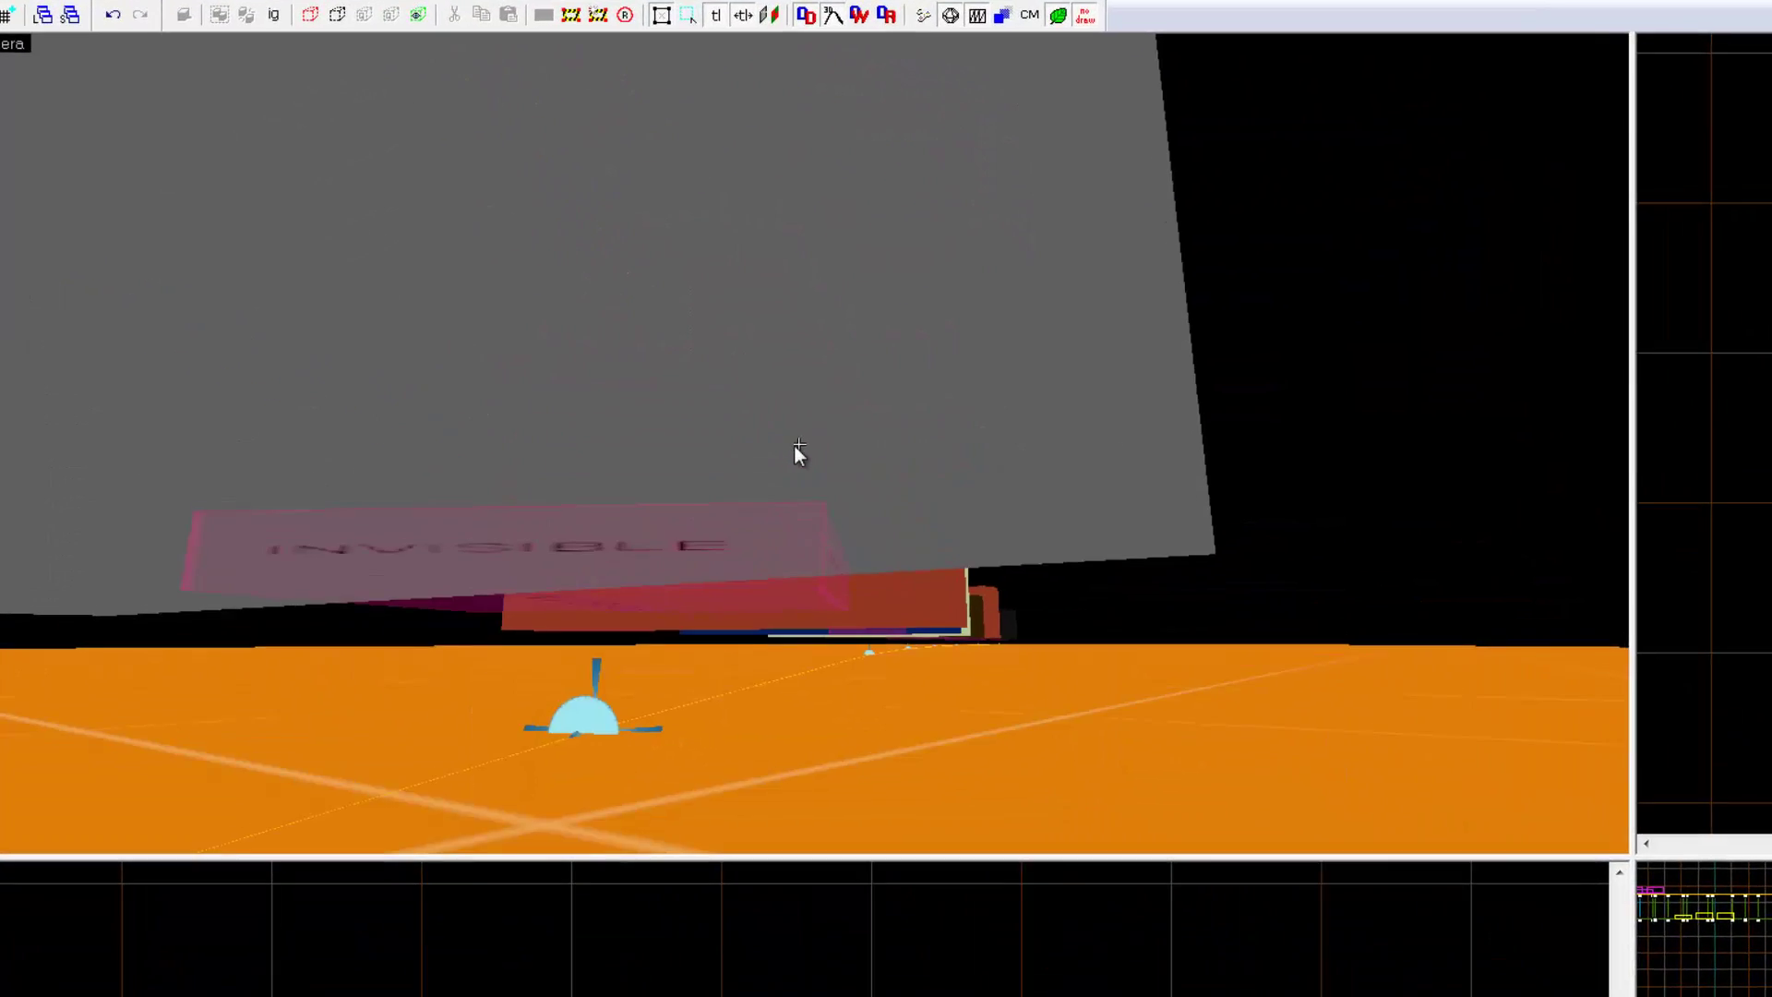
{"action": "double_click", "coordinate": [757, 620]}
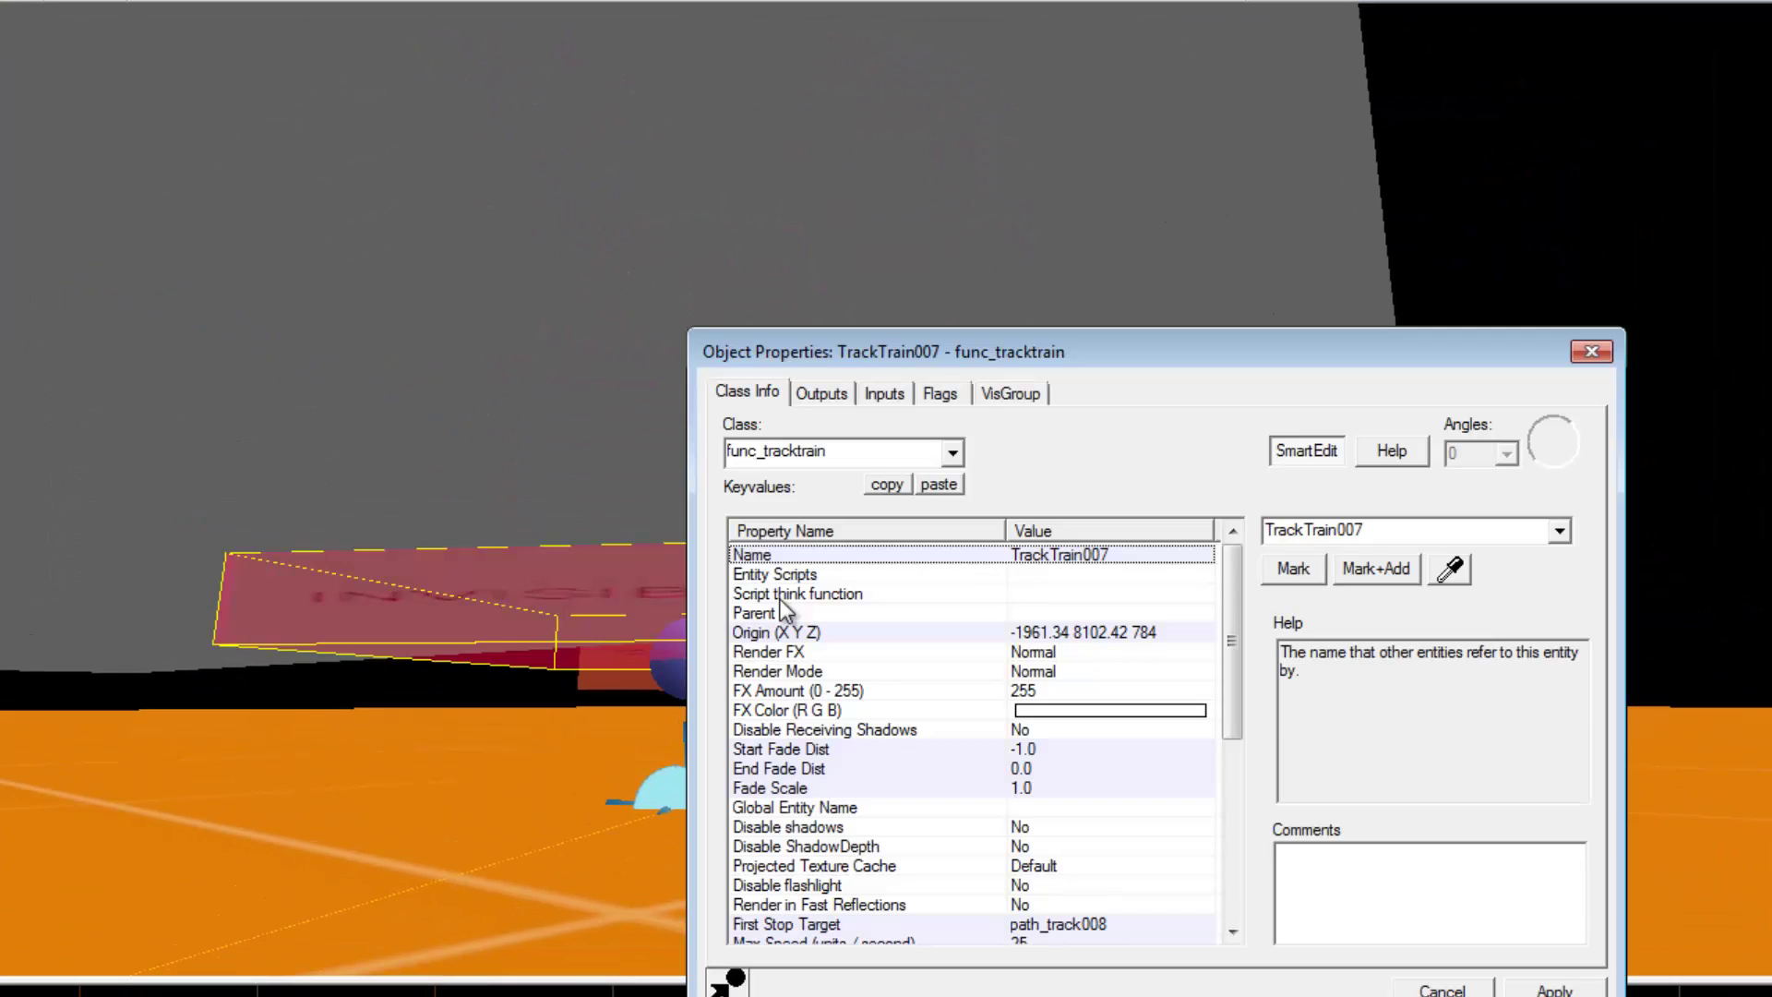
{"action": "left_click", "coordinate": [1591, 351]}
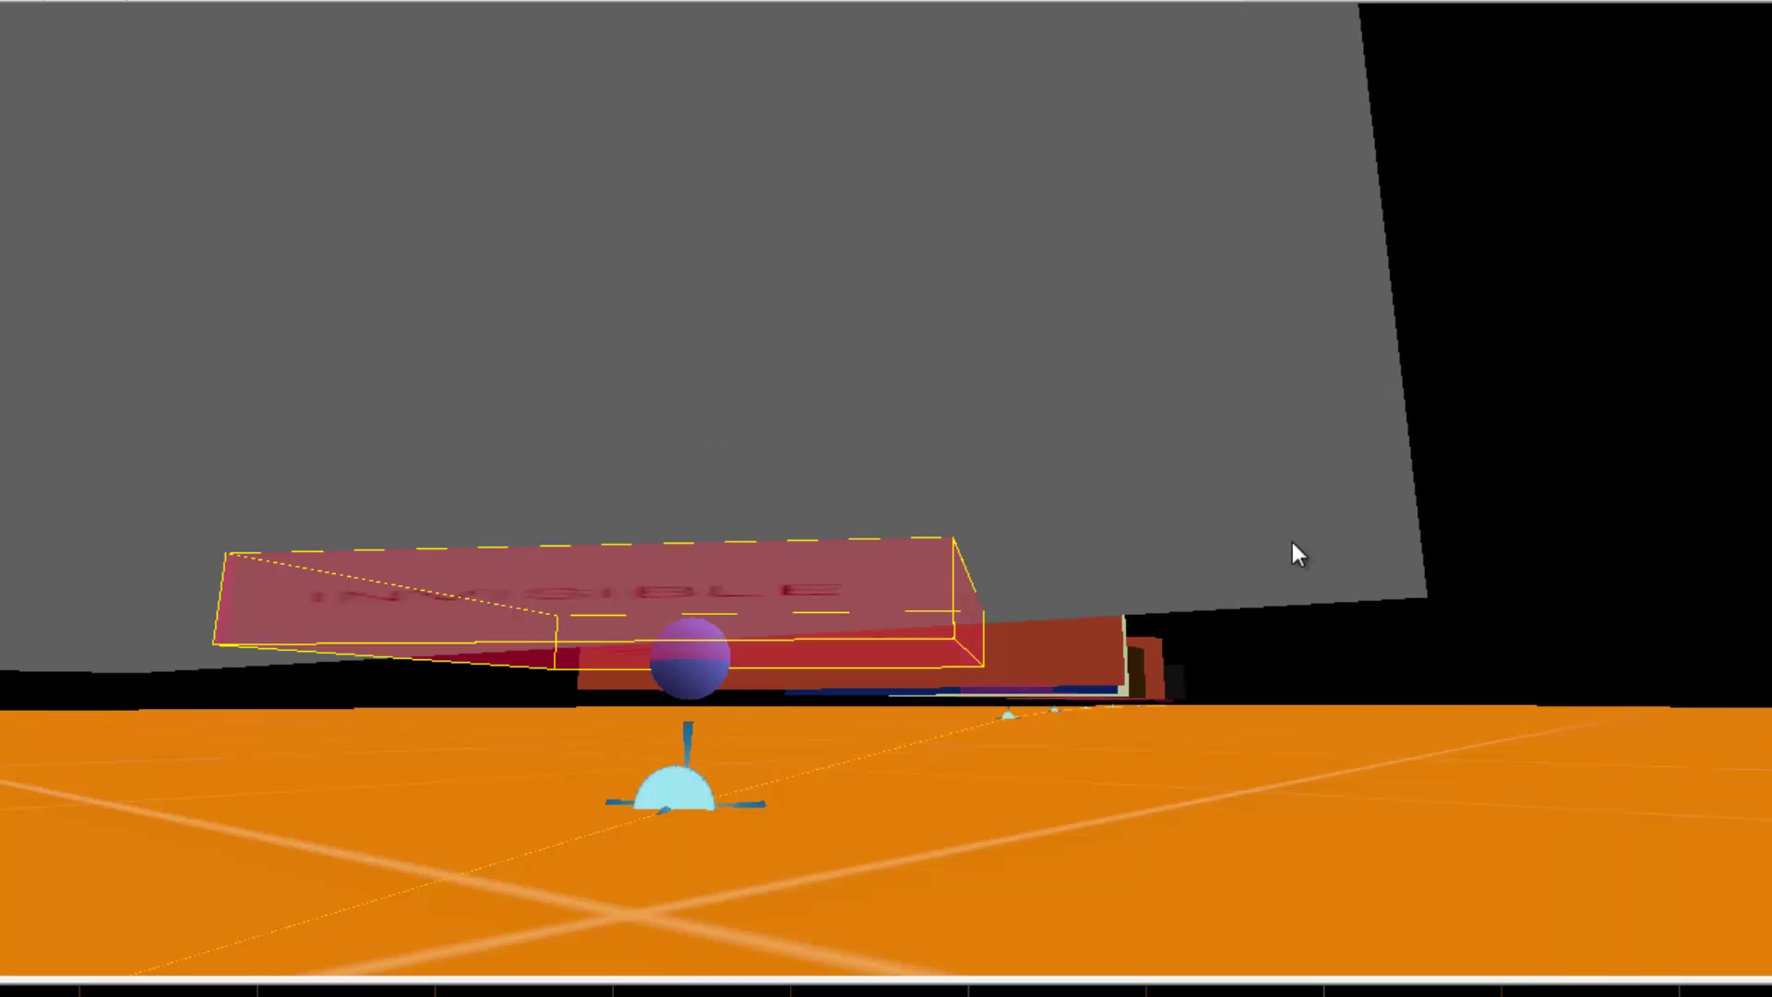
{"action": "double_click", "coordinate": [692, 792]}
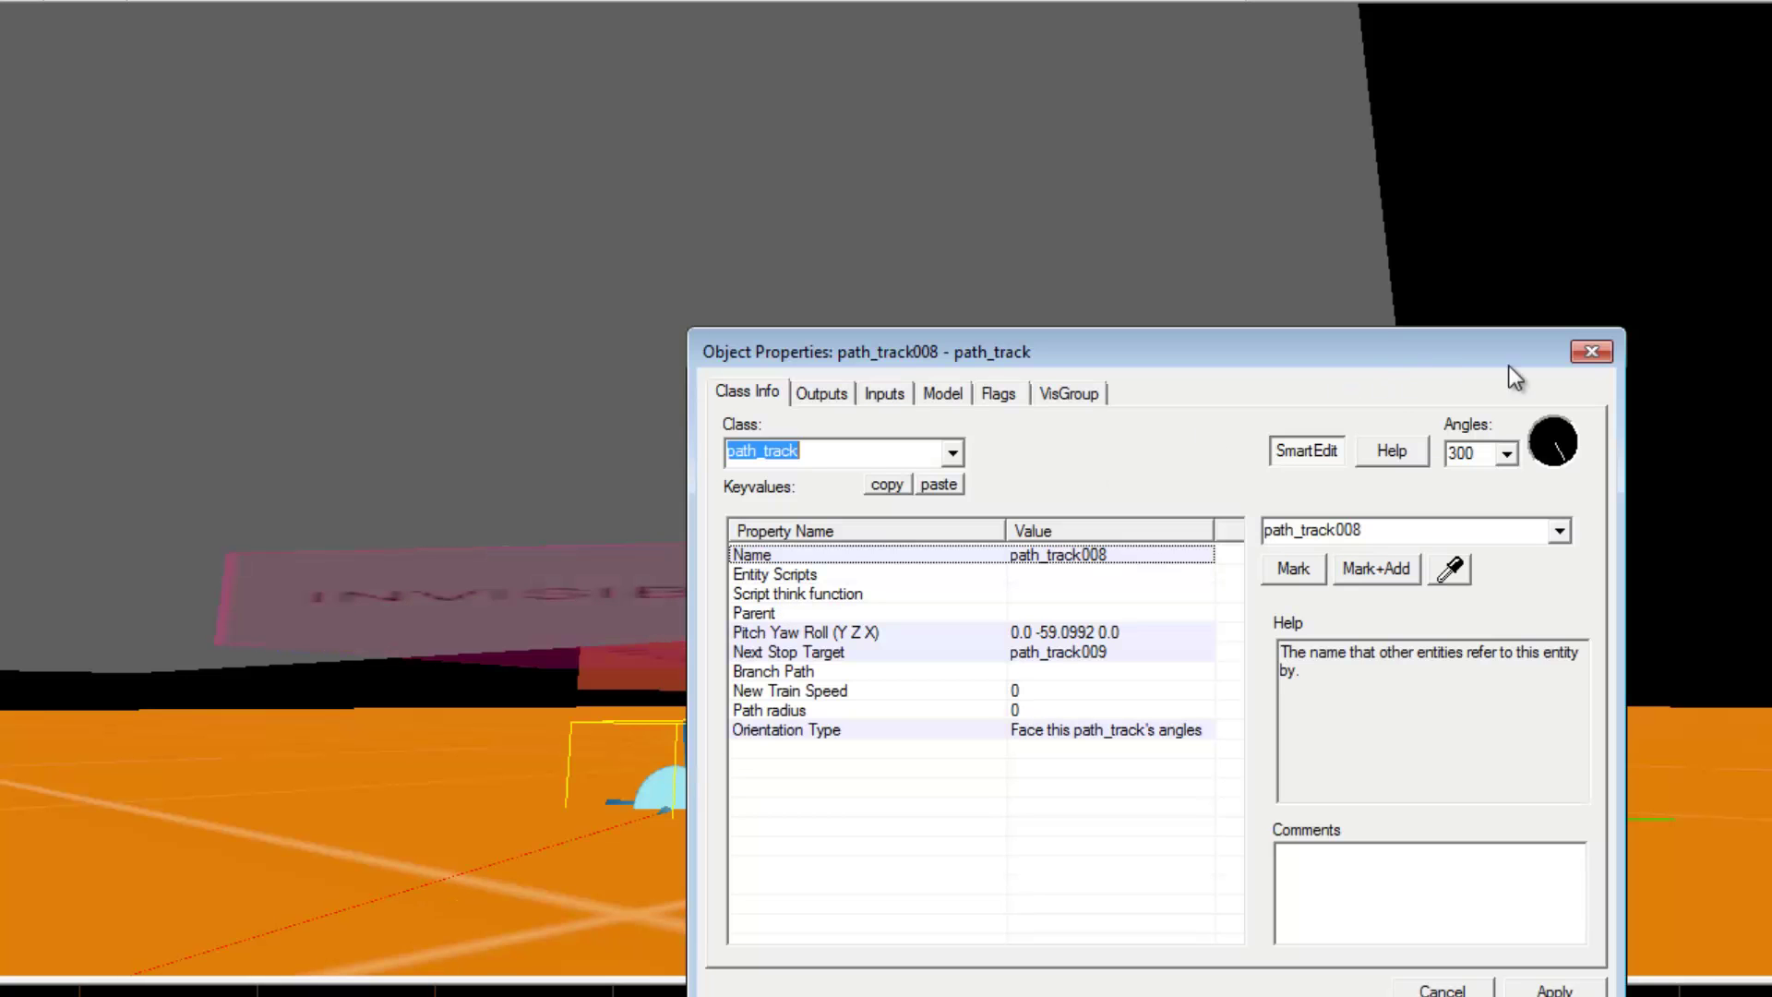
{"action": "left_click", "coordinate": [1591, 352]}
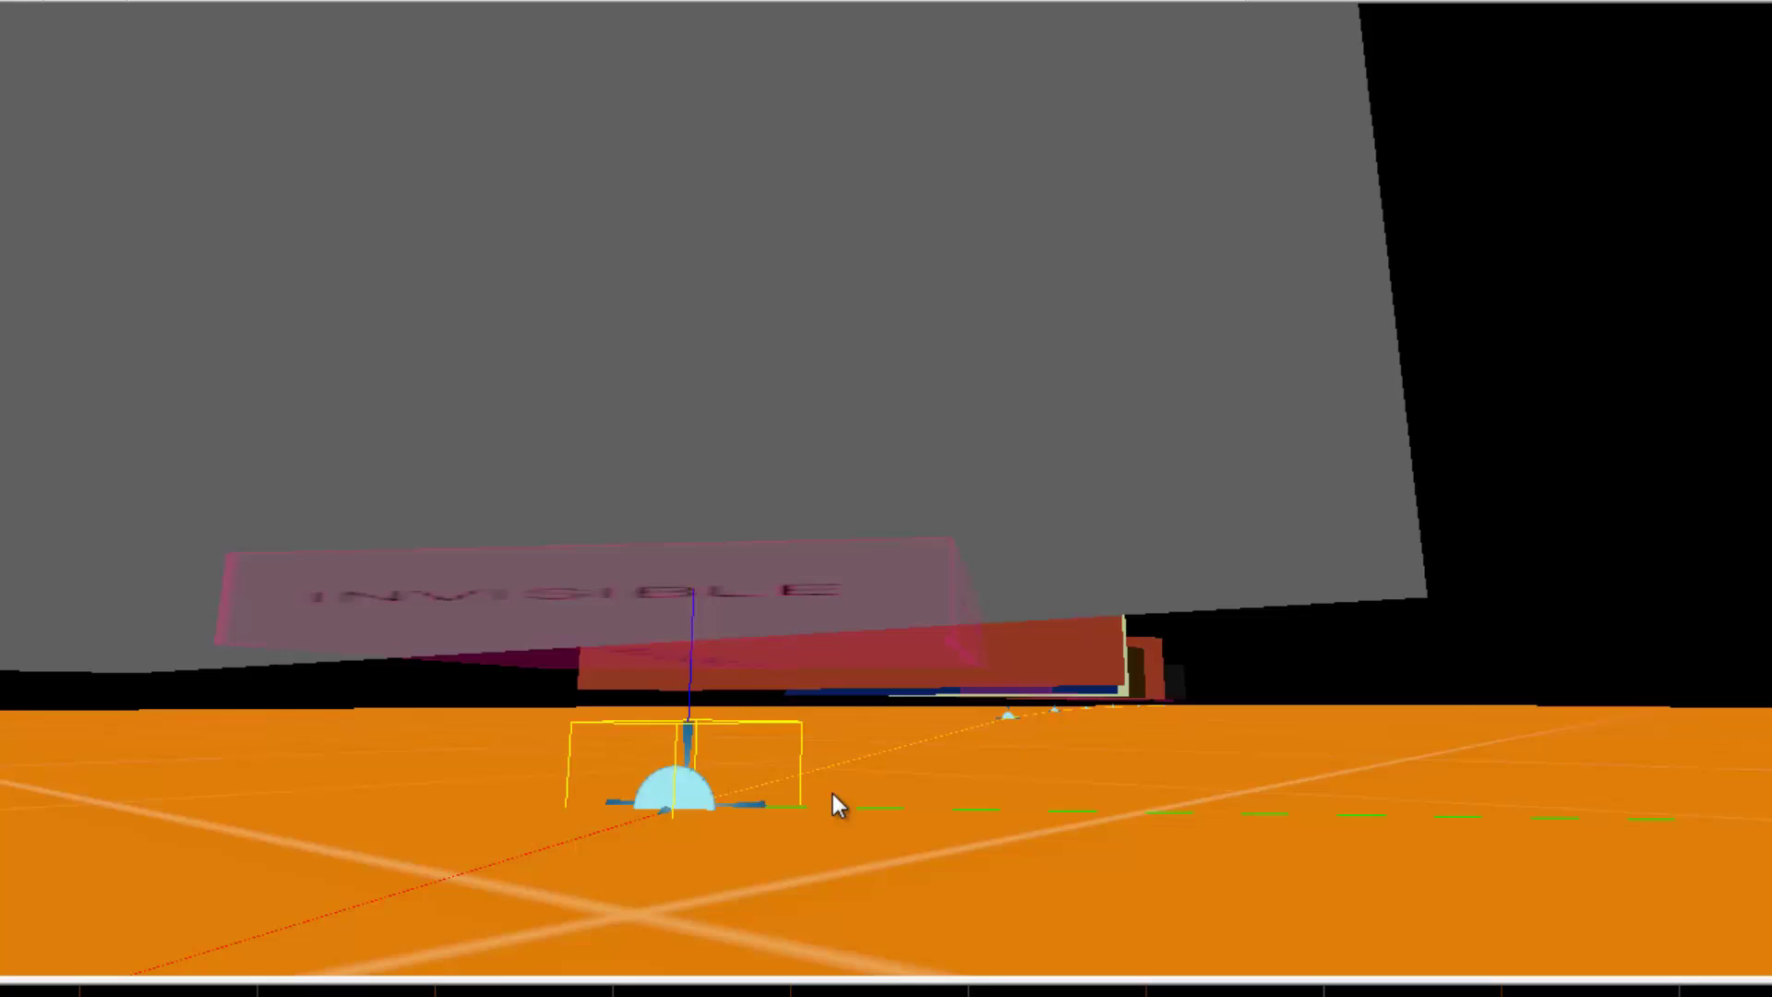
Examine the whole row of train cars and their alignment along the path from near ground level.
{"action": "key", "text": "z"}
{"action": "key", "text": "s"}
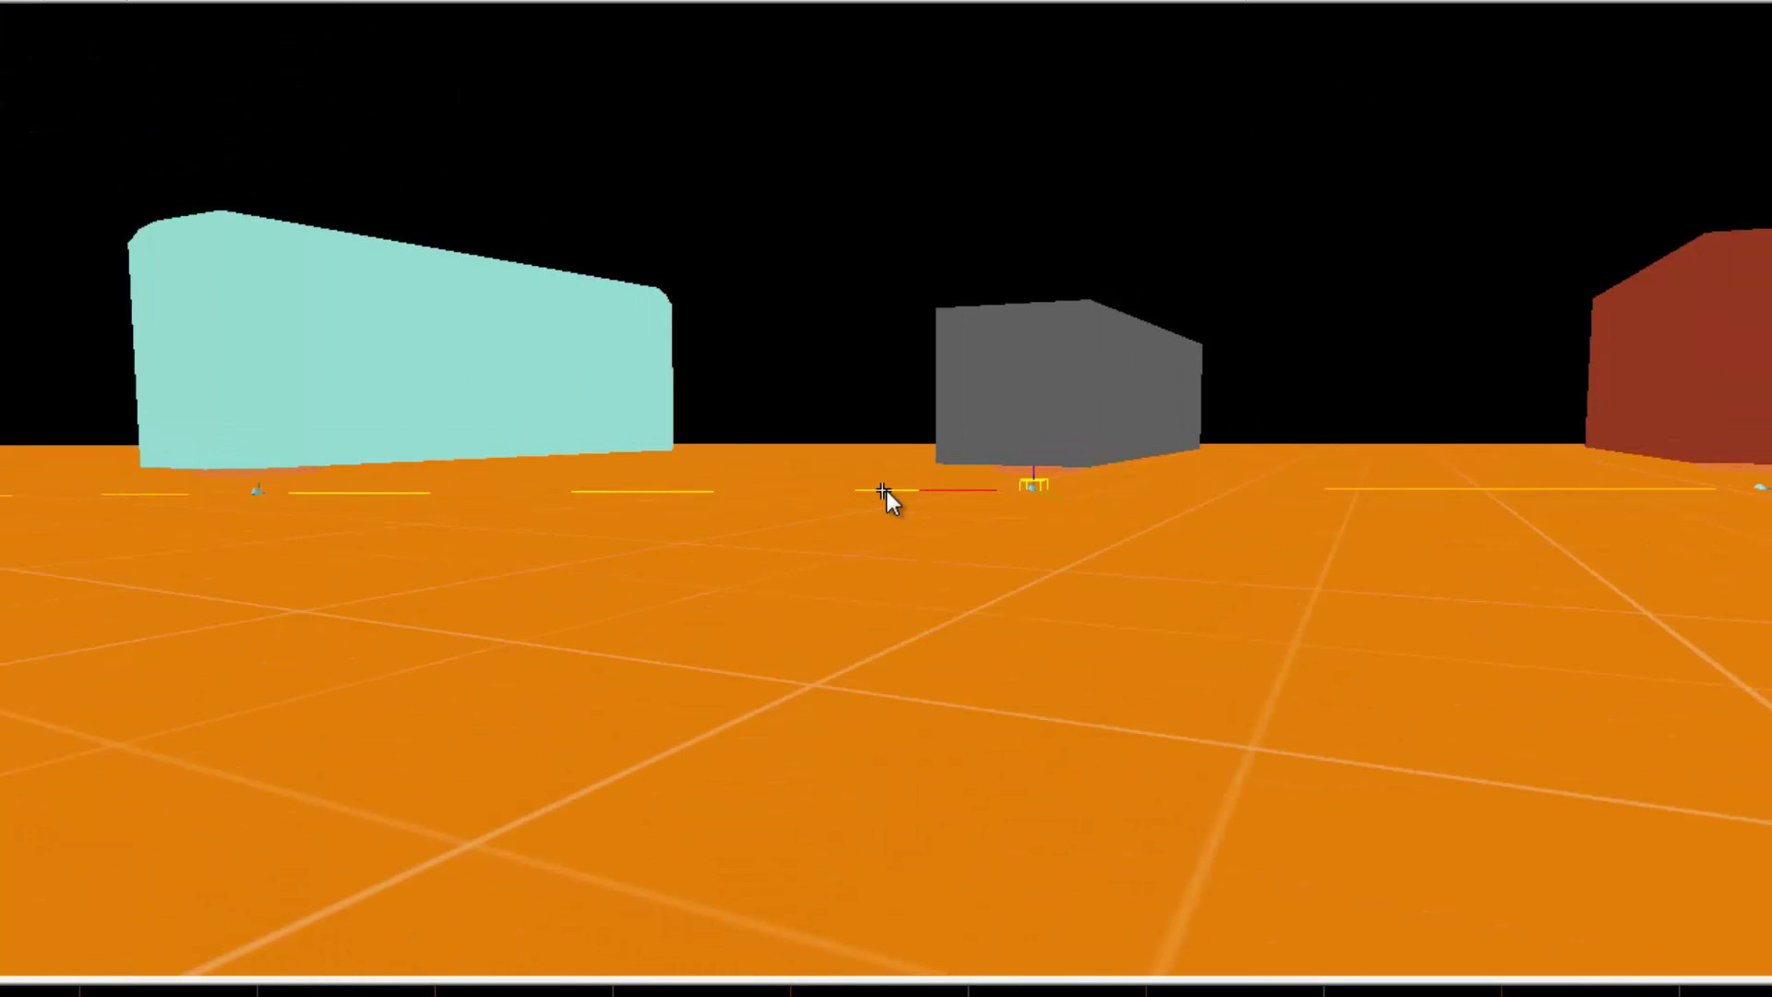
{"action": "key", "text": "Right"}
{"action": "key", "text": "a"}
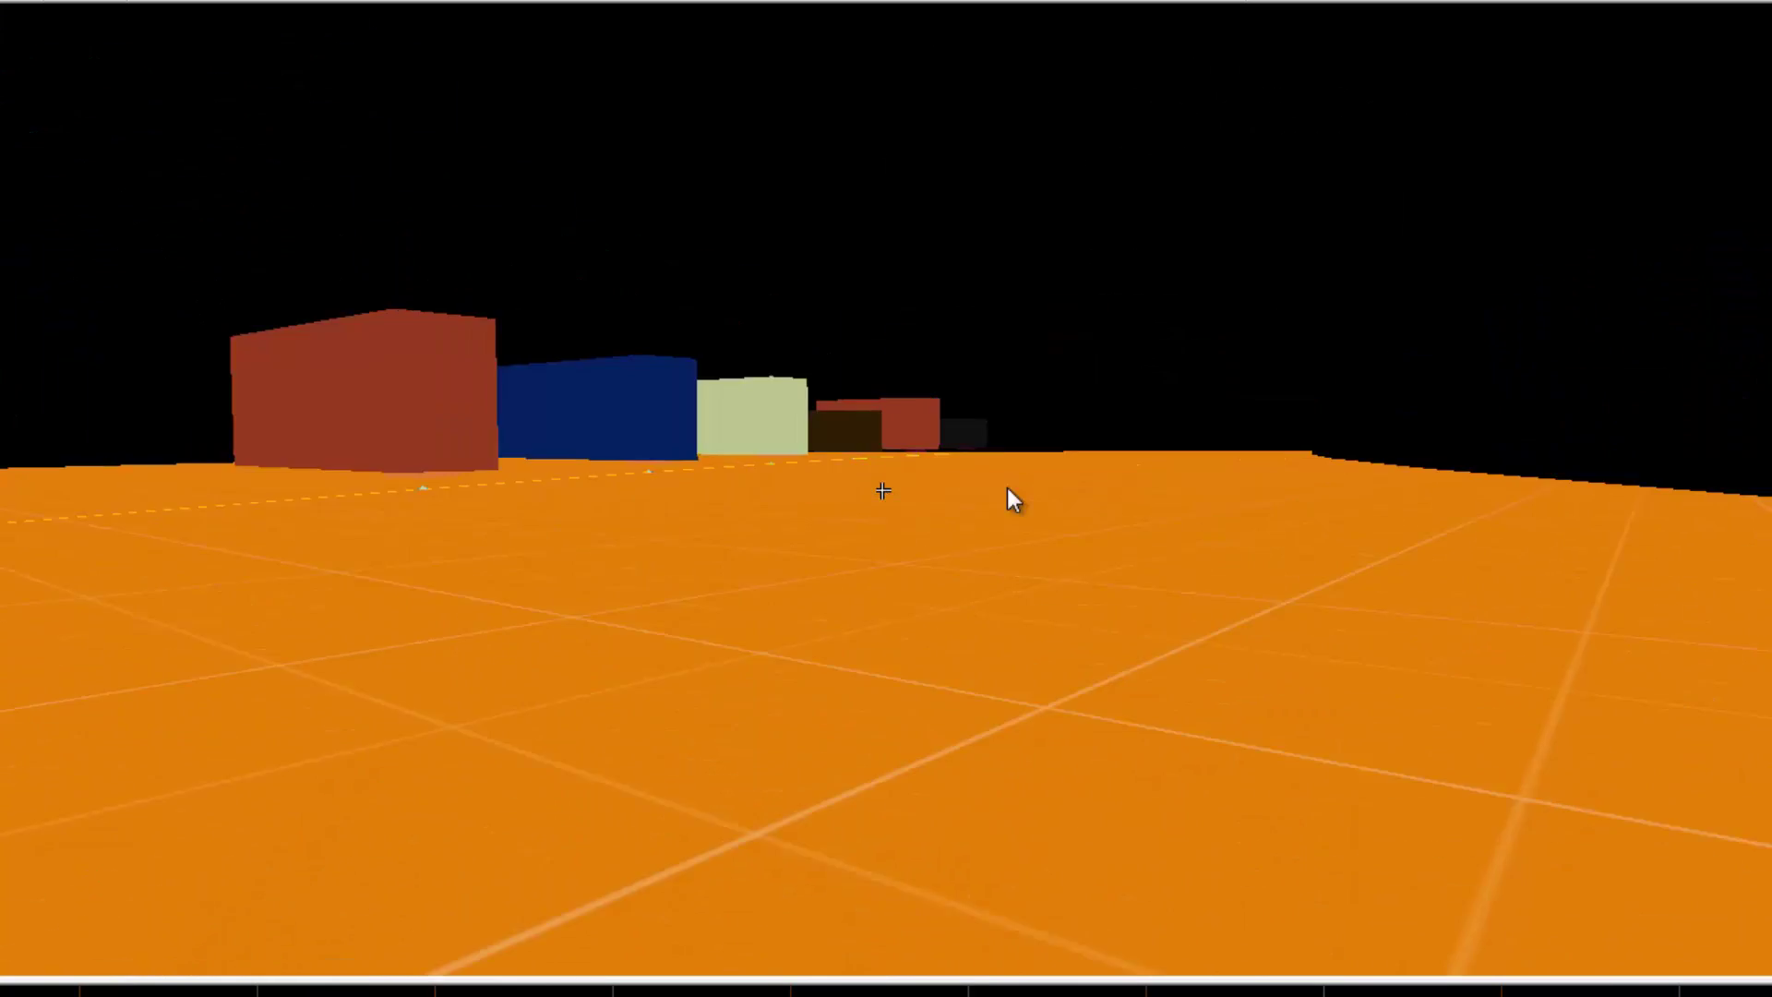
{"action": "key", "text": "s"}
{"action": "key", "text": "z"}
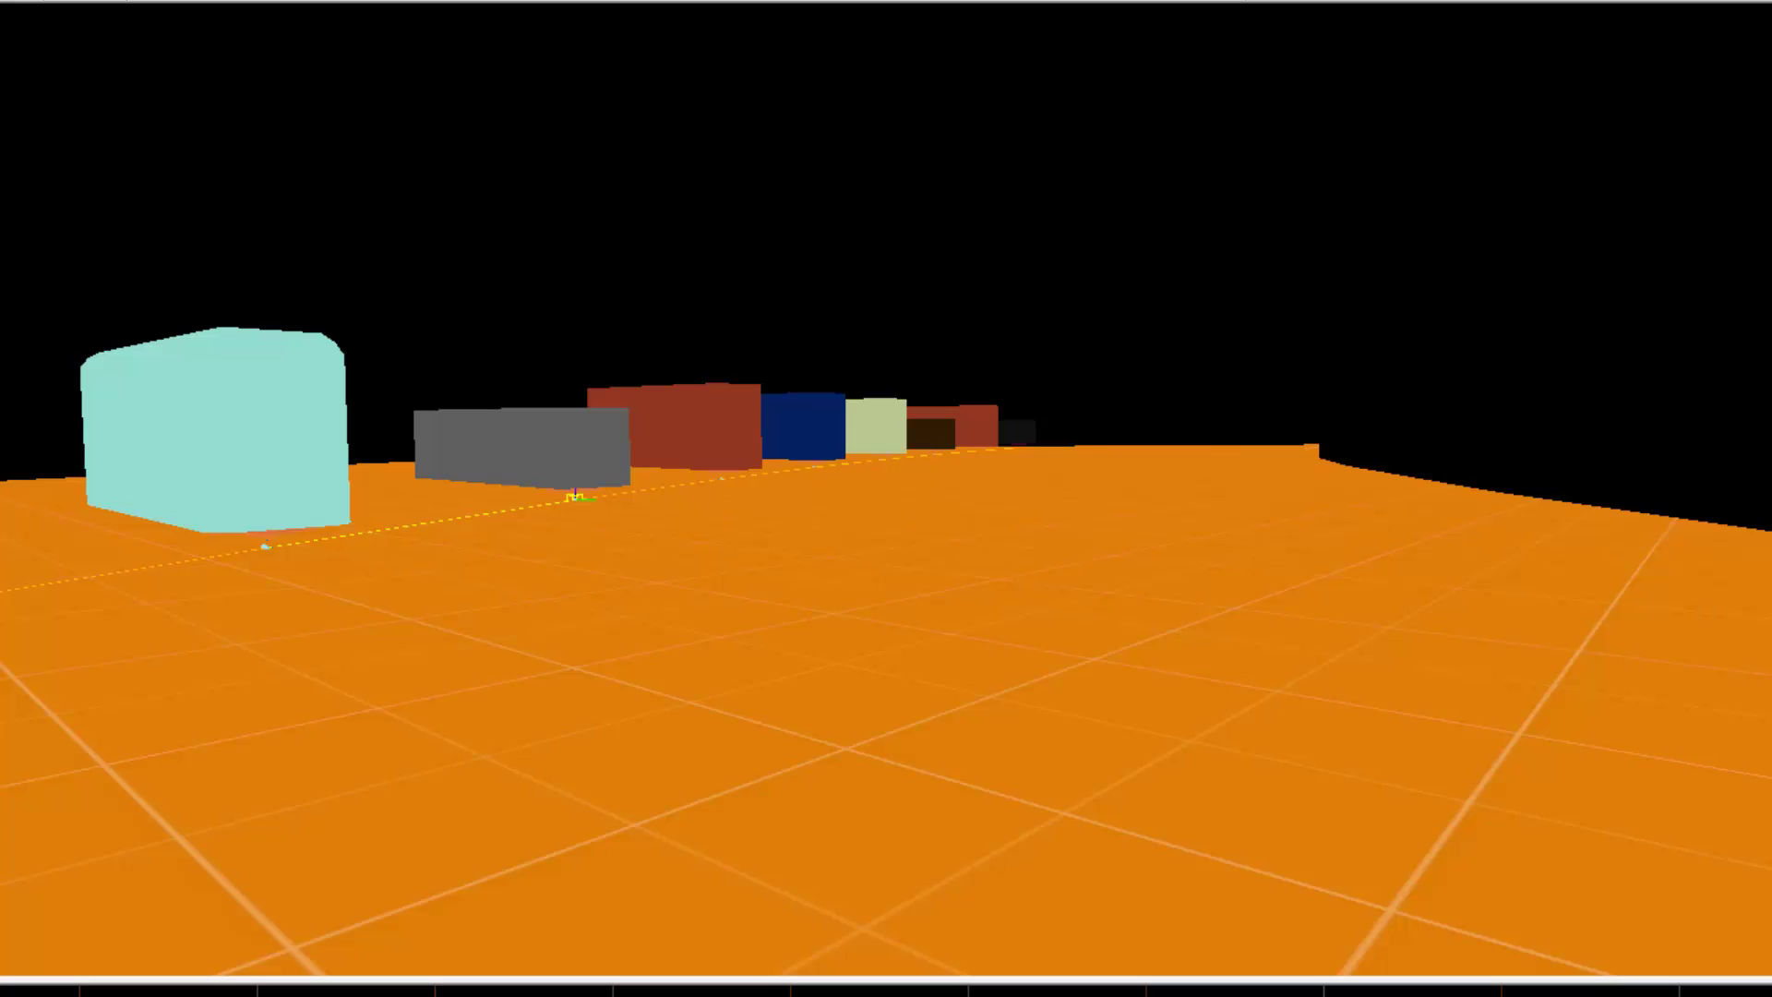